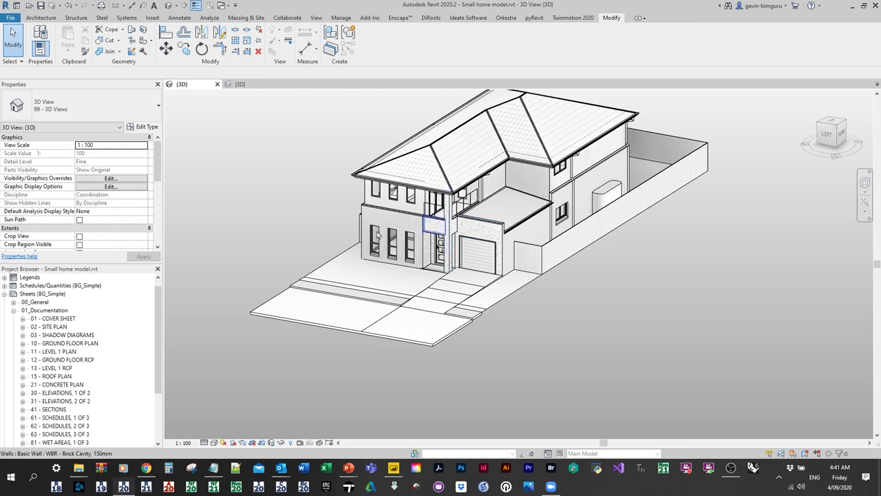
Step: Open the 10 - GROUND FLOOR PLAN sheet, look over the plan, and close it again
{"action": "left_click", "coordinate": [78, 342]}
{"action": "double_click", "coordinate": [80, 345]}
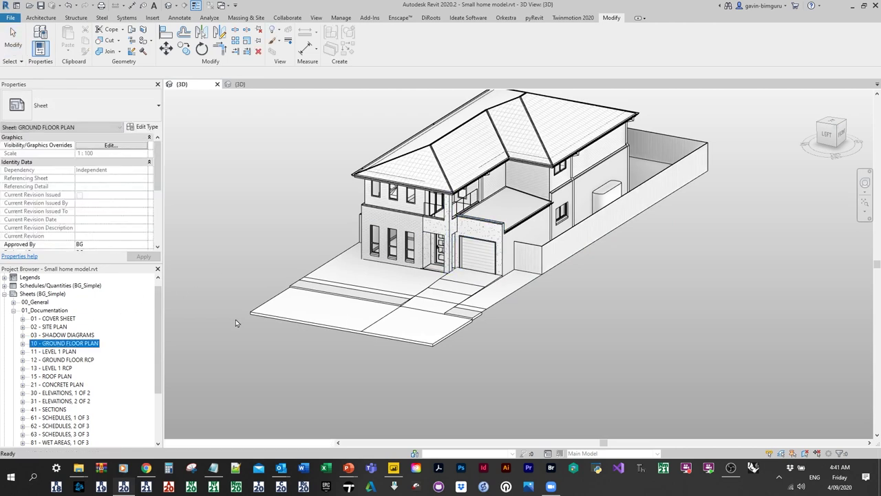
{"action": "middle_click_drag", "start_coordinate": [447, 238], "coordinate": [447, 201]}
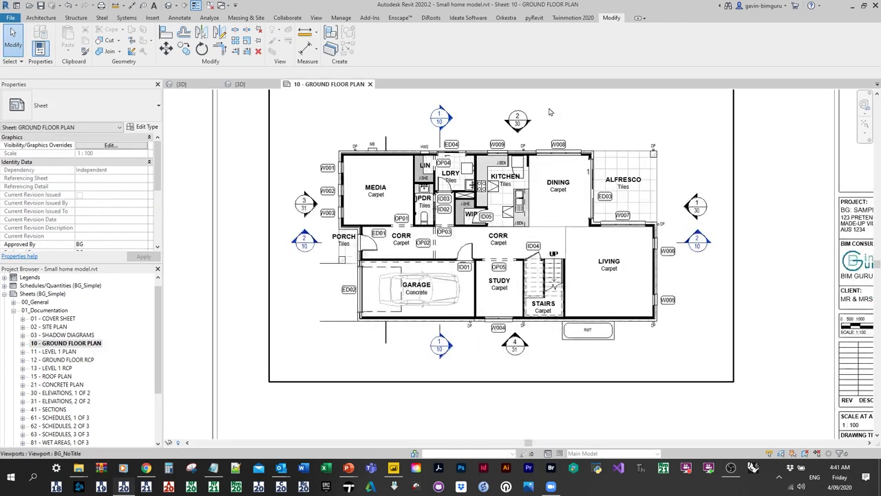
{"action": "left_click", "coordinate": [368, 85]}
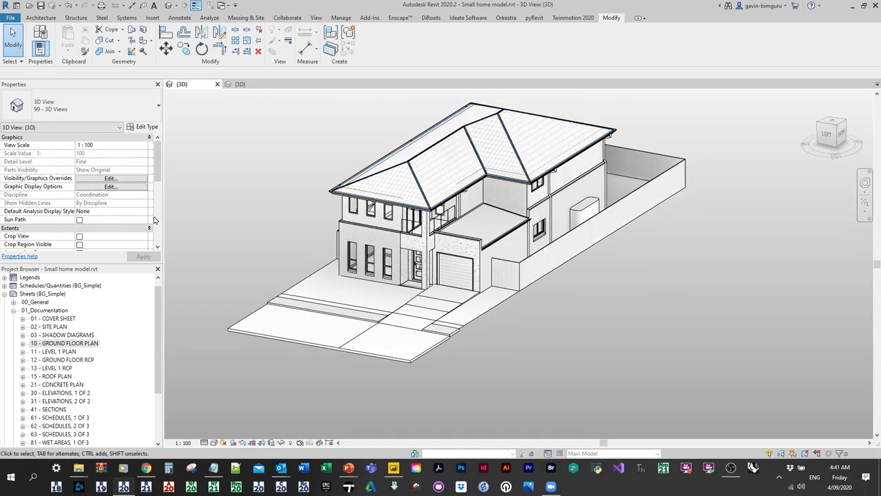
Step: Examine the families loaded in the Specialty Equipment category of the project, including the washing machine family's types
{"action": "left_click", "coordinate": [89, 327]}
{"action": "double_click", "coordinate": [51, 295]}
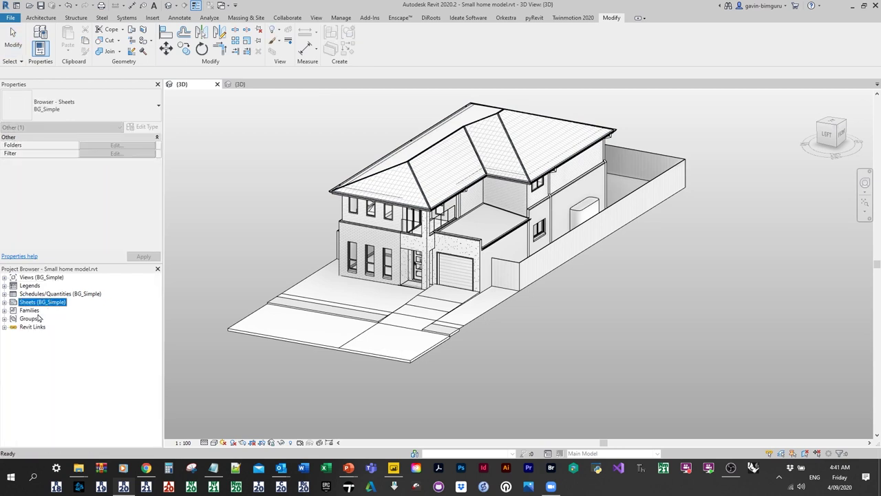
{"action": "double_click", "coordinate": [30, 310]}
{"action": "scroll", "coordinate": [69, 301], "scroll_direction": "down", "scroll_amount": 4}
{"action": "scroll", "coordinate": [69, 302], "scroll_direction": "down", "scroll_amount": 4}
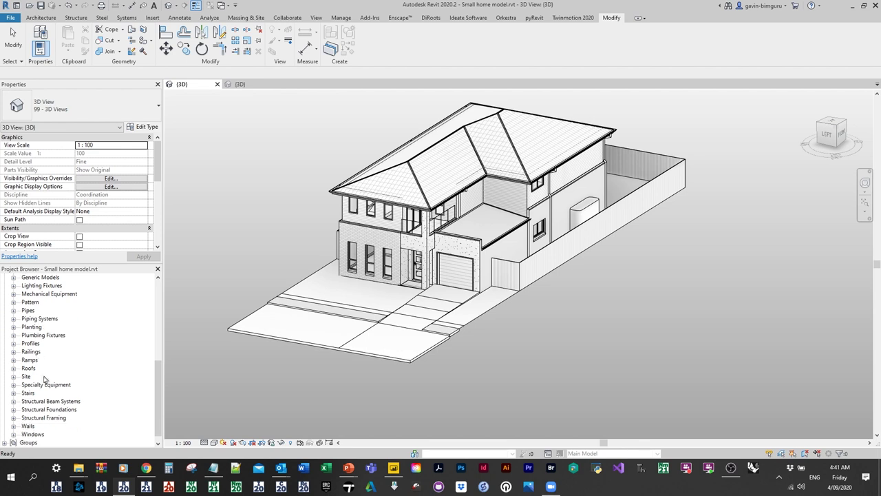
{"action": "double_click", "coordinate": [50, 384]}
{"action": "scroll", "coordinate": [55, 367], "scroll_direction": "down", "scroll_amount": 2}
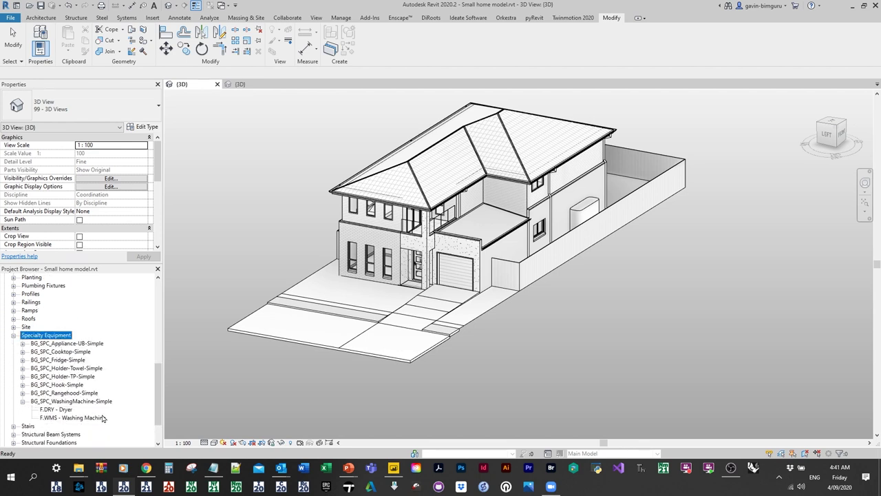
{"action": "double_click", "coordinate": [96, 401]}
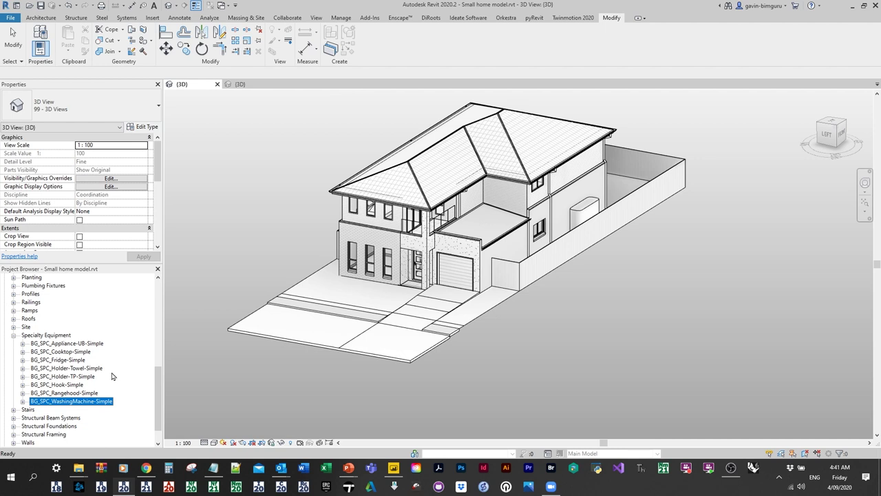
{"action": "left_click", "coordinate": [229, 248]}
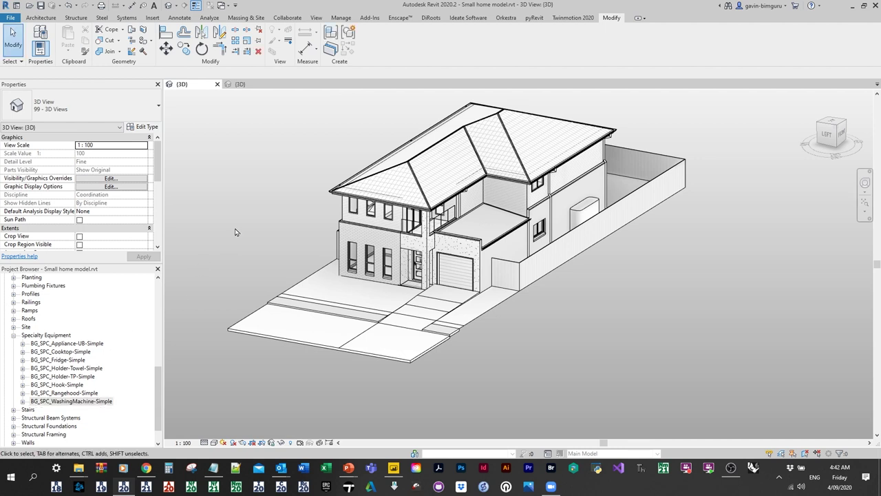
Step: Create a new Schedule/Quantities schedule for the Plumbing Fixtures category, scheduling building components in the New Construction phase
{"action": "left_click", "coordinate": [316, 17]}
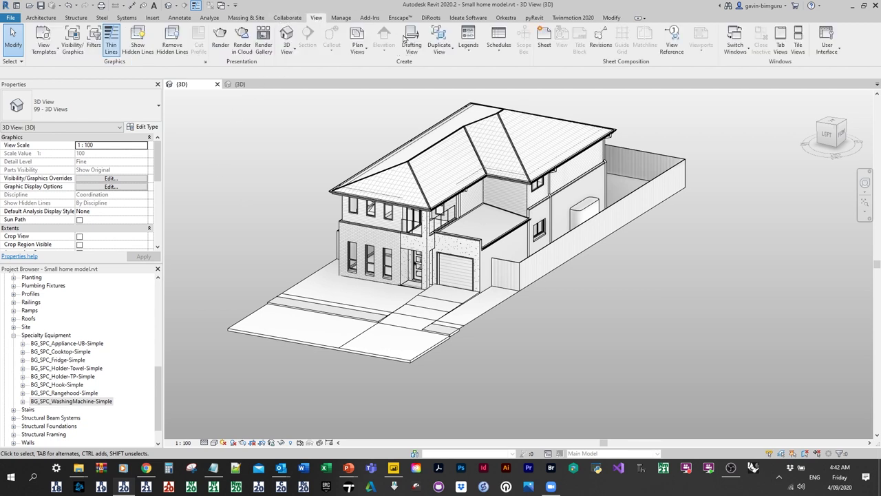
{"action": "left_click", "coordinate": [506, 47]}
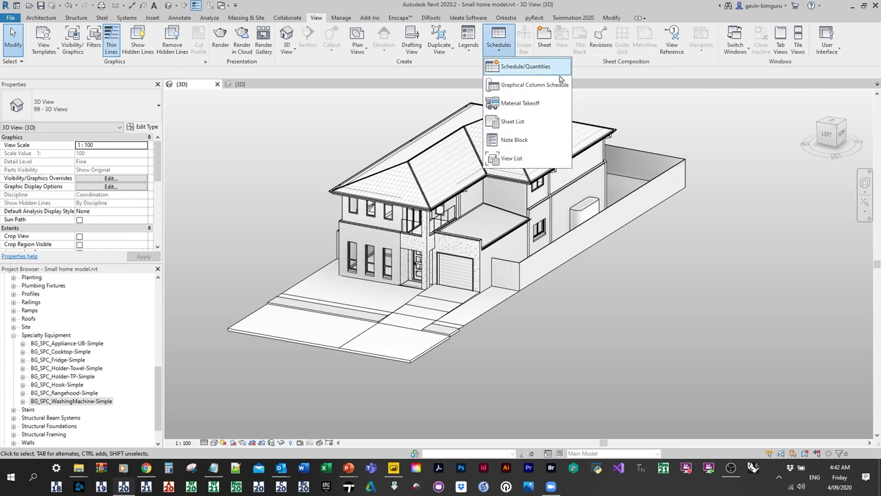
{"action": "left_click", "coordinate": [527, 73]}
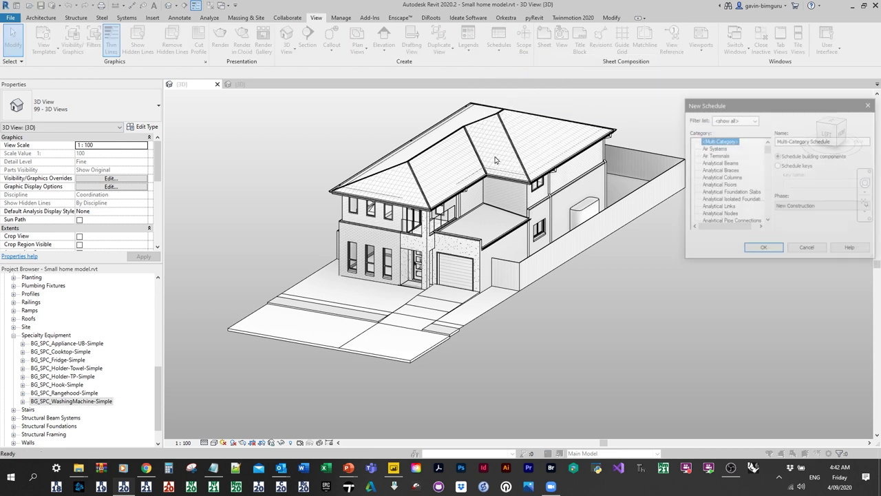
{"action": "left_click", "coordinate": [731, 163]}
{"action": "scroll", "coordinate": [735, 167], "scroll_direction": "down", "scroll_amount": 15}
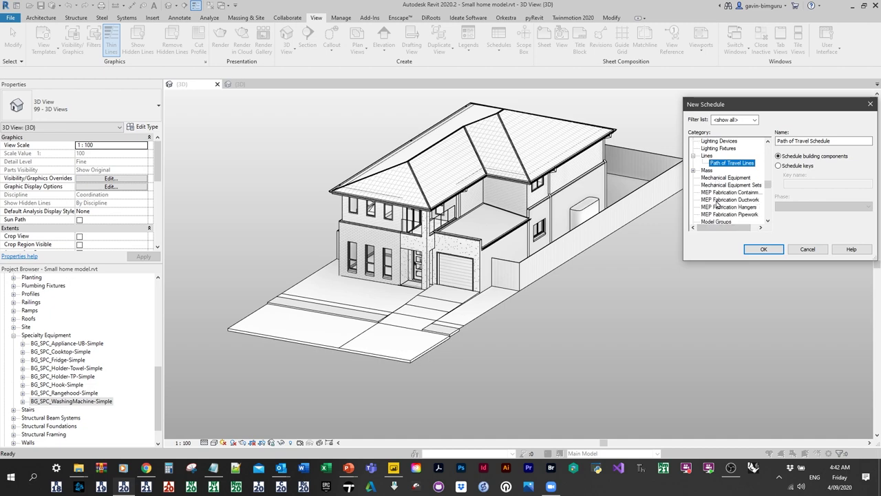
{"action": "left_click", "coordinate": [733, 207]}
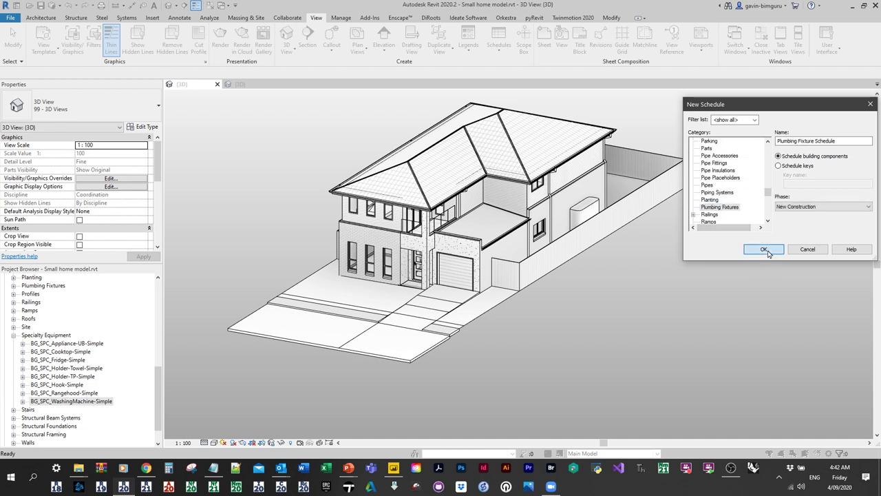
{"action": "left_click", "coordinate": [763, 249]}
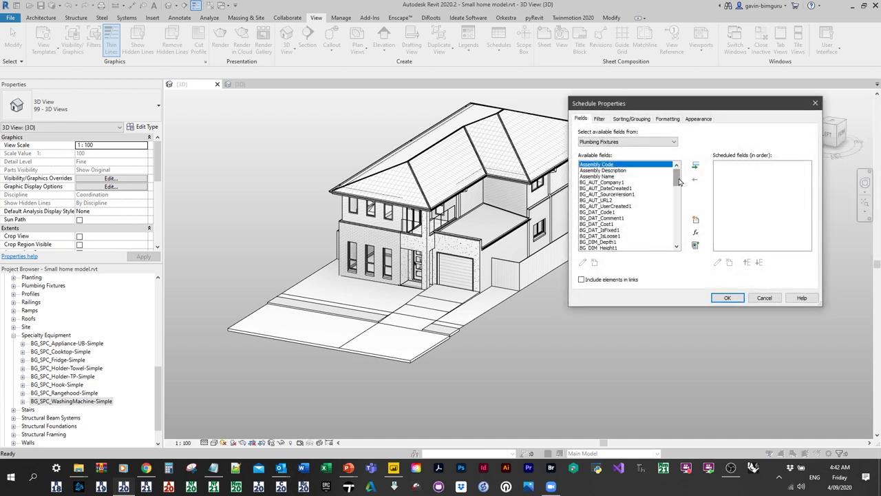
Step: Add the BG_DAT_Code1 and BG_DAT_Comment1 fields to the plumbing fixture schedule
{"action": "scroll", "coordinate": [620, 207], "scroll_direction": "down", "scroll_amount": 1}
{"action": "scroll", "coordinate": [608, 180], "scroll_direction": "down", "scroll_amount": 2}
{"action": "scroll", "coordinate": [602, 194], "scroll_direction": "down", "scroll_amount": 1}
{"action": "scroll", "coordinate": [628, 184], "scroll_direction": "up", "scroll_amount": 3}
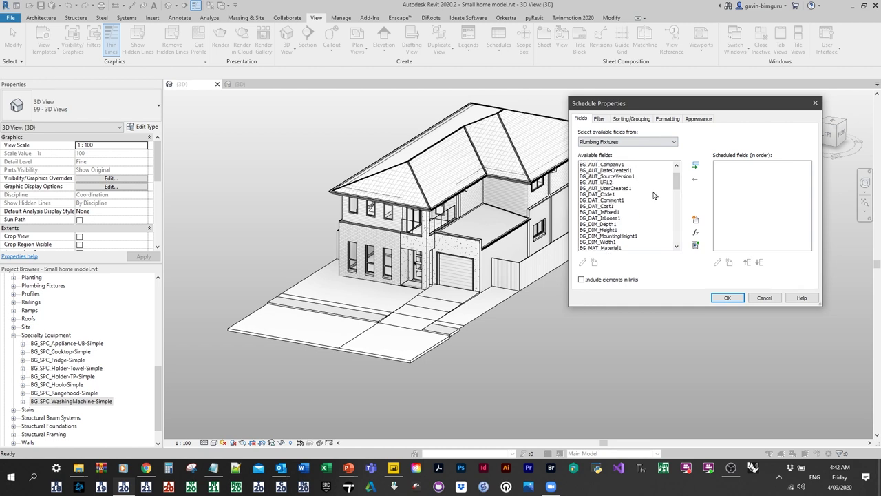
{"action": "left_click_drag", "start_coordinate": [677, 181], "coordinate": [677, 214]}
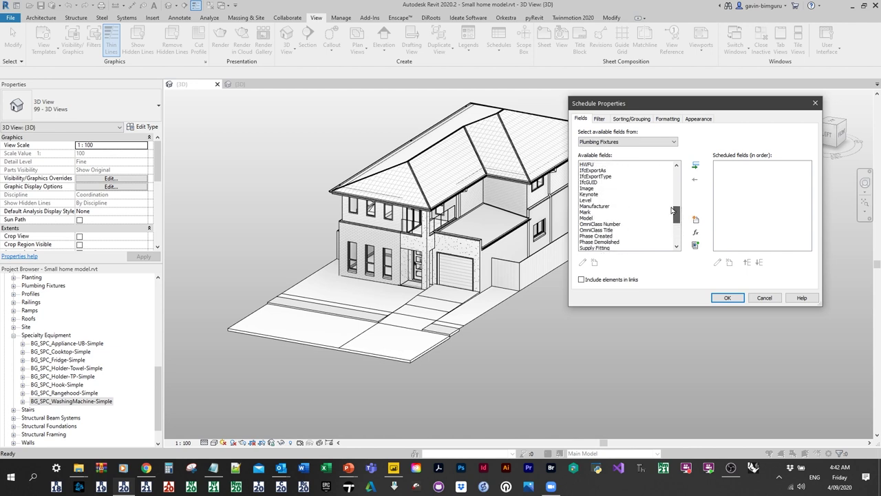
{"action": "left_click", "coordinate": [610, 176]}
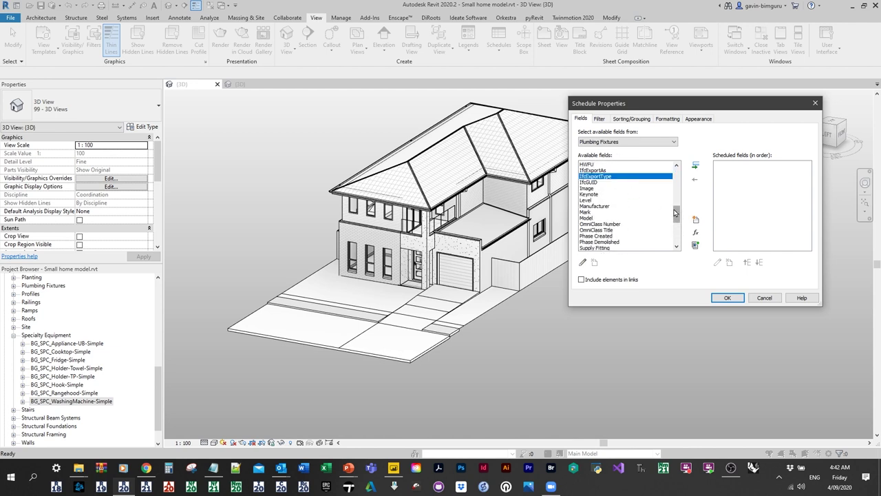
{"action": "left_click_drag", "start_coordinate": [675, 214], "coordinate": [675, 184]}
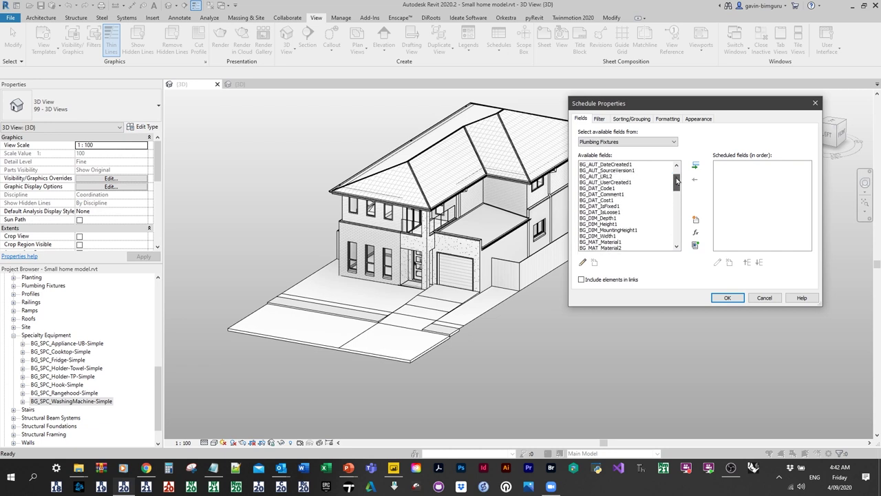
{"action": "left_click", "coordinate": [634, 188]}
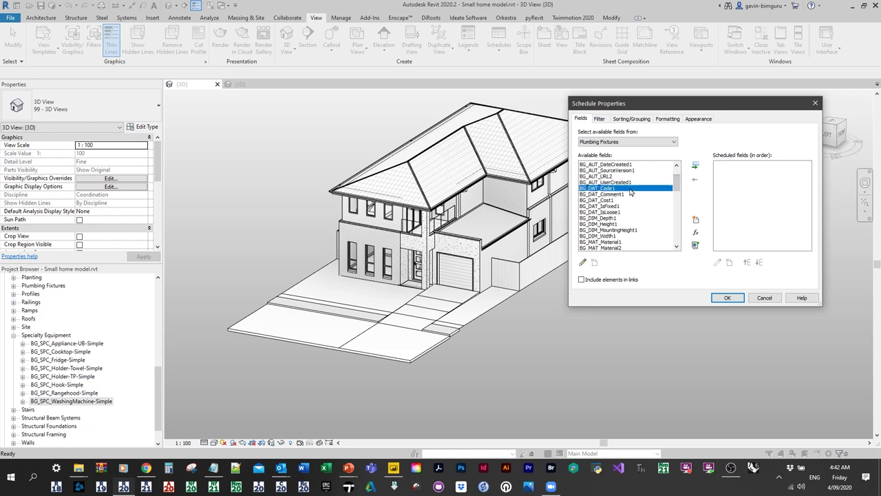
{"action": "left_click", "coordinate": [696, 167]}
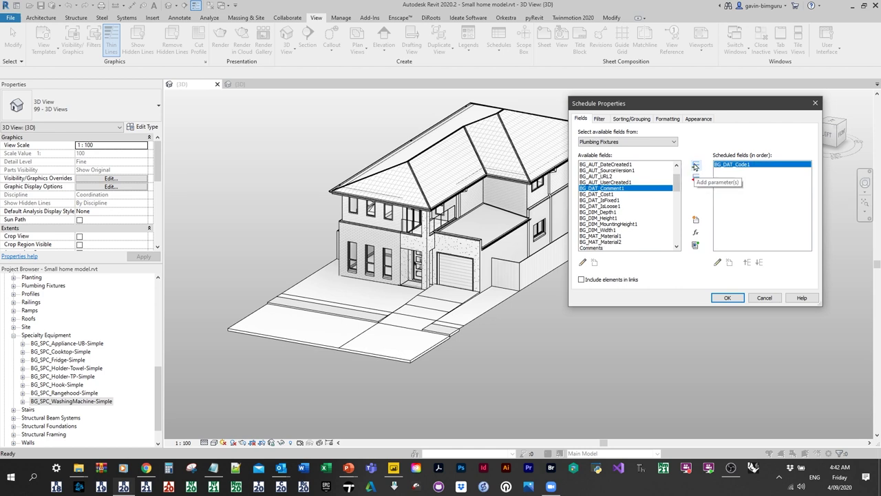
{"action": "left_click", "coordinate": [696, 167]}
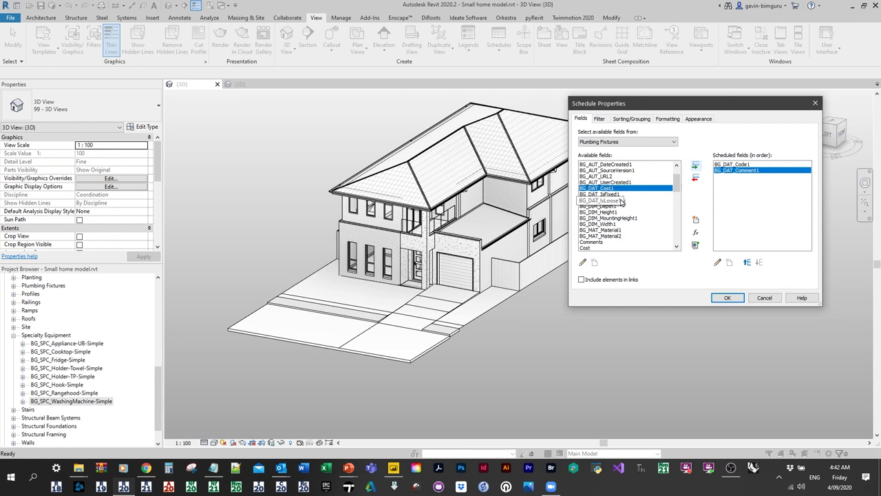
Step: Complete the plumbing fixture schedule with the Count field and widen its BG_DAT_Code1 column
{"action": "scroll", "coordinate": [613, 215], "scroll_direction": "down", "scroll_amount": 1}
{"action": "scroll", "coordinate": [615, 214], "scroll_direction": "down", "scroll_amount": 1}
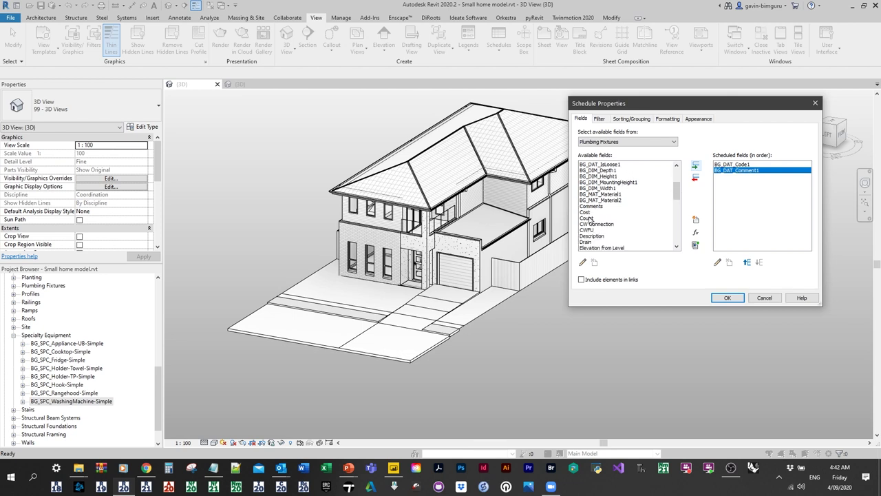
{"action": "left_click", "coordinate": [586, 218]}
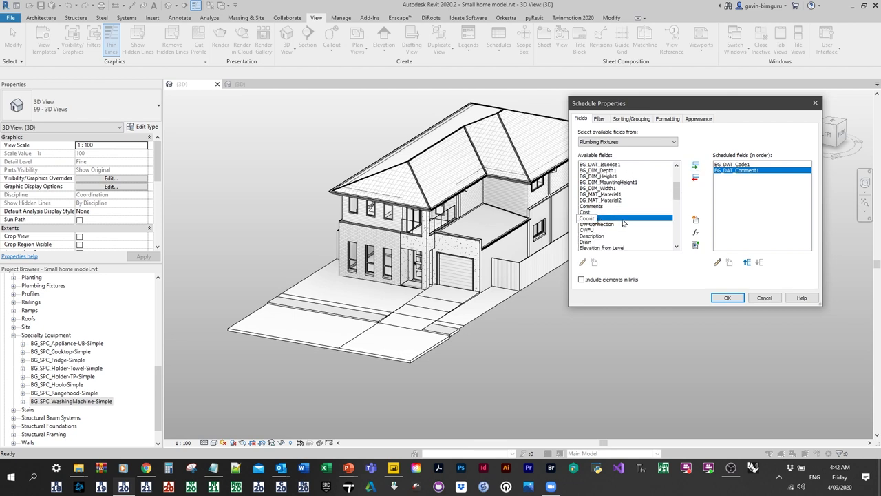
{"action": "left_click", "coordinate": [696, 167]}
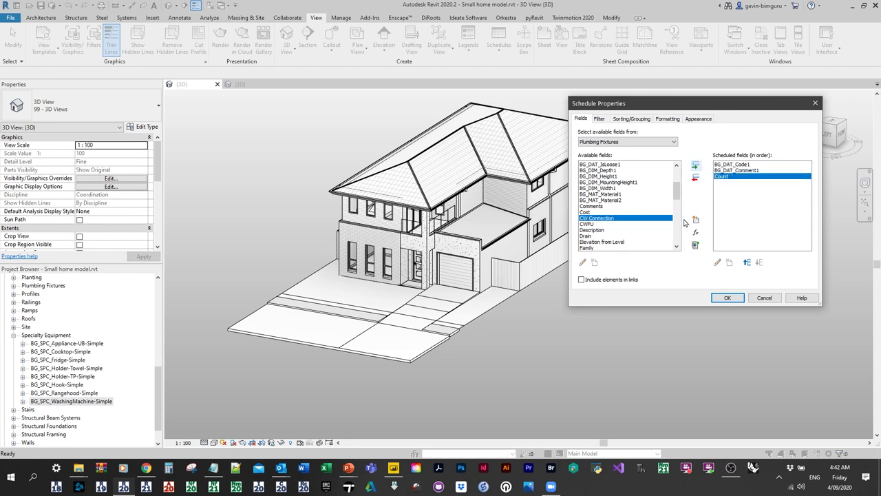
{"action": "left_click", "coordinate": [725, 298]}
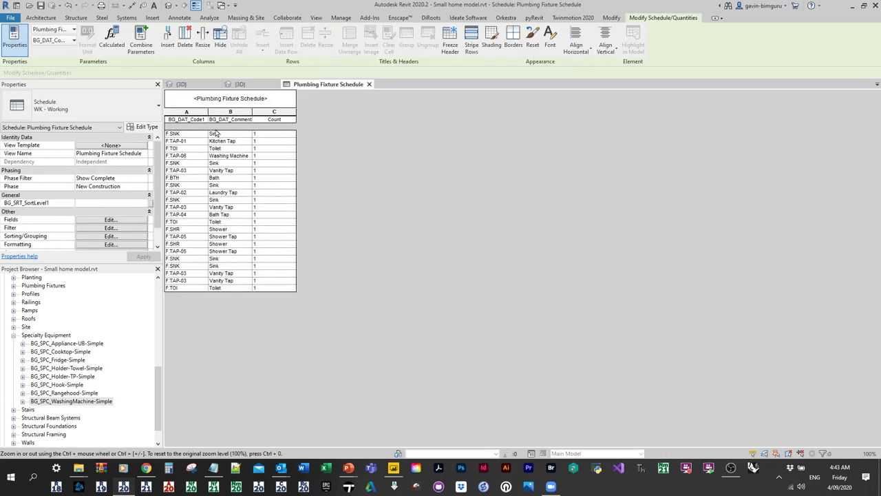
{"action": "left_click_drag", "start_coordinate": [208, 115], "coordinate": [223, 115]}
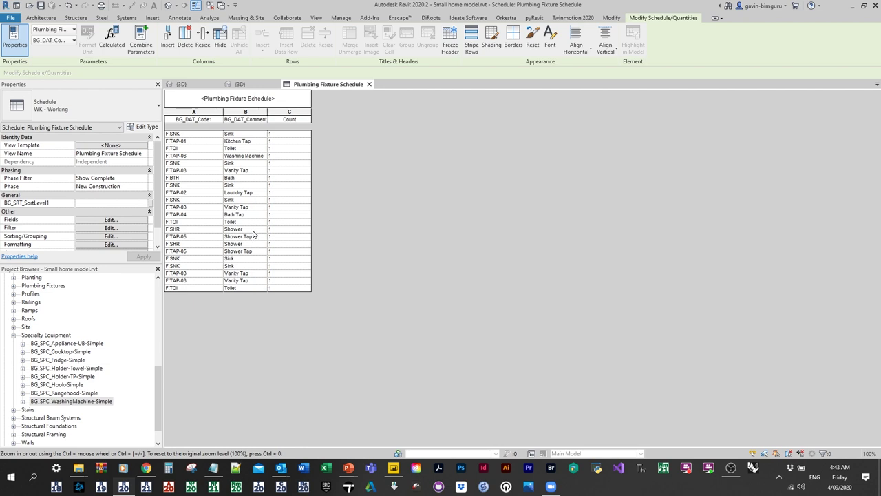
Step: Sort the plumbing fixture schedule by BG_DAT_Code1 in ascending order and turn off itemizing every instance
{"action": "left_click", "coordinate": [110, 220]}
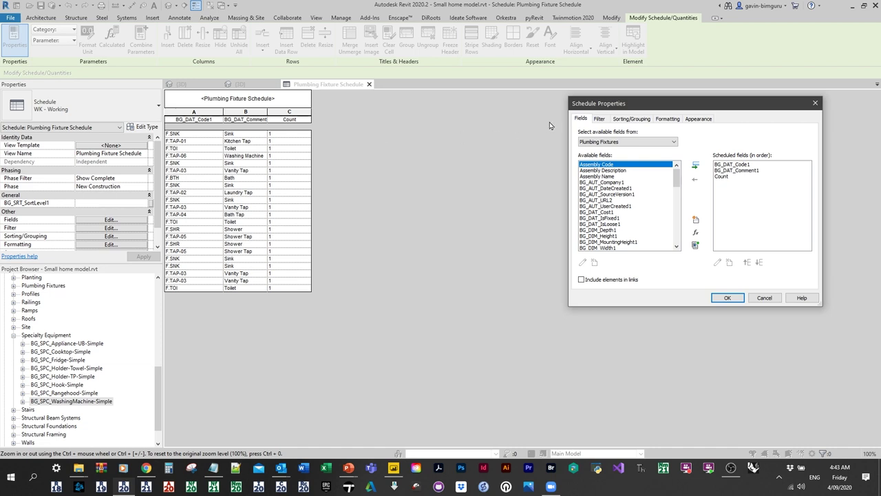
{"action": "left_click", "coordinate": [630, 121]}
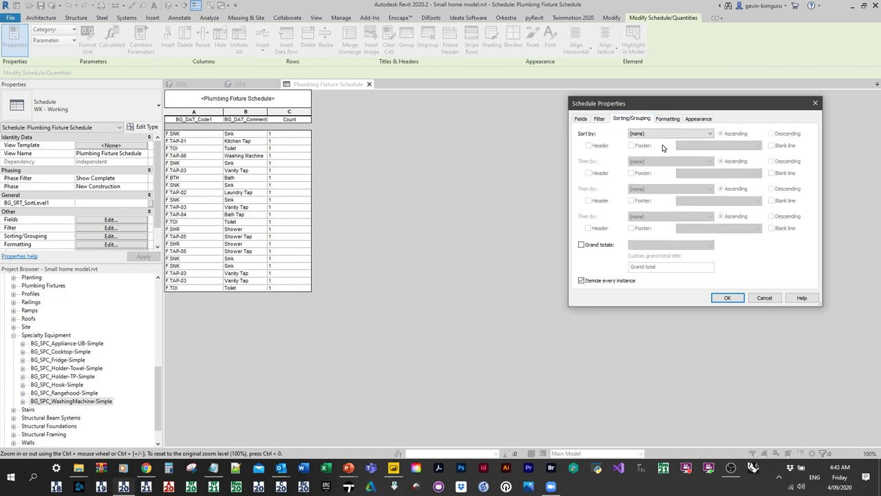
{"action": "left_click", "coordinate": [666, 134]}
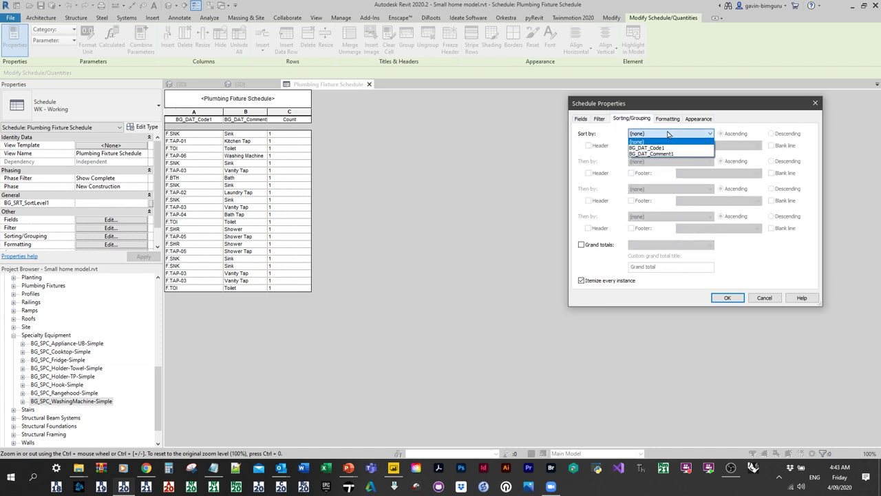
{"action": "left_click", "coordinate": [653, 148]}
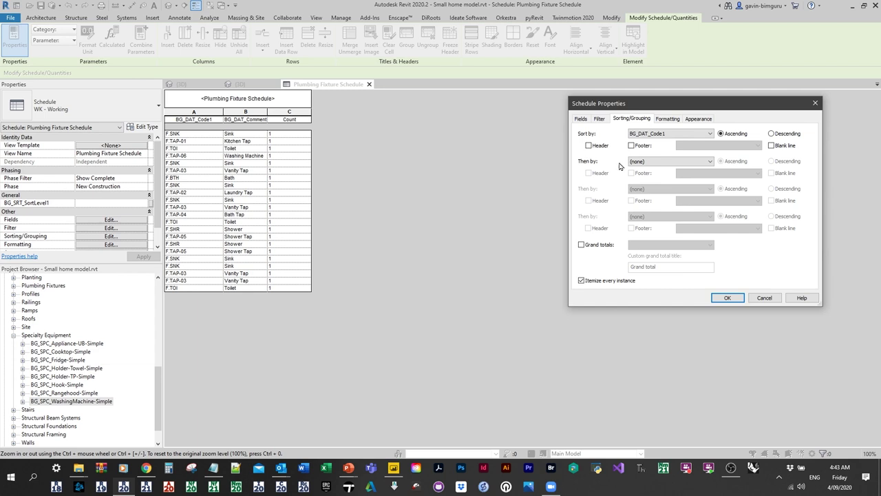
{"action": "left_click", "coordinate": [606, 282]}
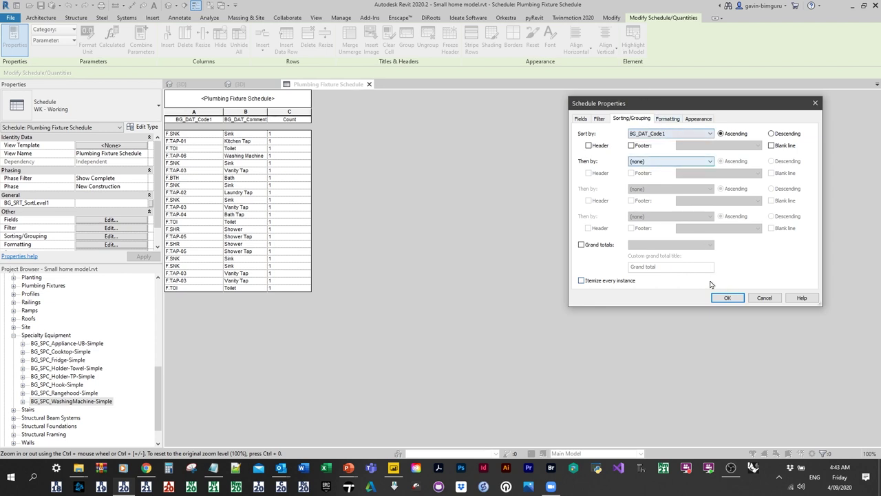
{"action": "left_click", "coordinate": [727, 298]}
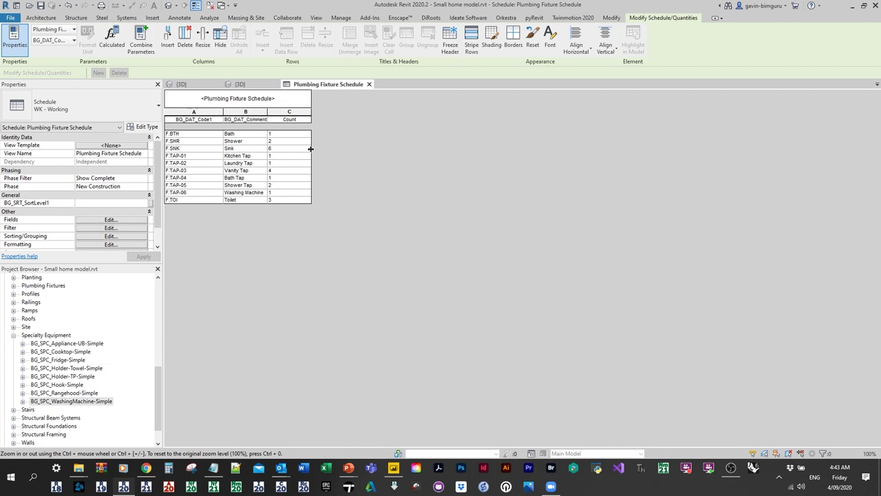
Step: Add the Cost field to the plumbing fixture schedule after Count
{"action": "left_click", "coordinate": [119, 221]}
{"action": "scroll", "coordinate": [635, 194], "scroll_direction": "down", "scroll_amount": 3}
{"action": "scroll", "coordinate": [634, 194], "scroll_direction": "down", "scroll_amount": 4}
{"action": "left_click", "coordinate": [612, 165]}
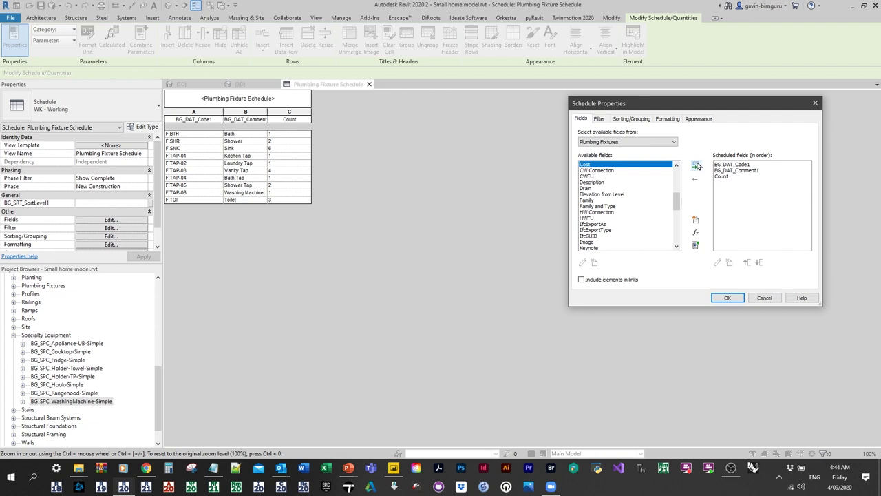
{"action": "left_click", "coordinate": [697, 165]}
{"action": "left_click", "coordinate": [727, 298]}
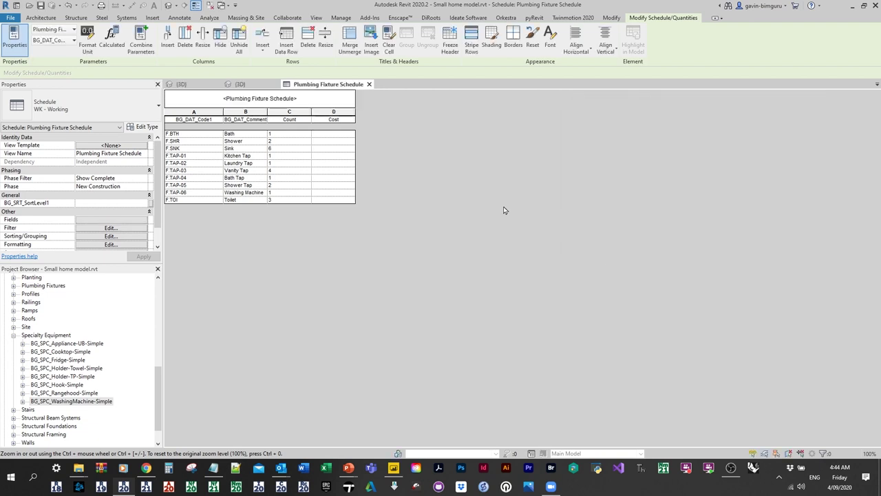
Step: Enter costs of 10 for the Bath, 25 for the Shower and 50 for the Sink in the plumbing fixture schedule
{"action": "left_click", "coordinate": [342, 152]}
{"action": "left_click", "coordinate": [327, 135]}
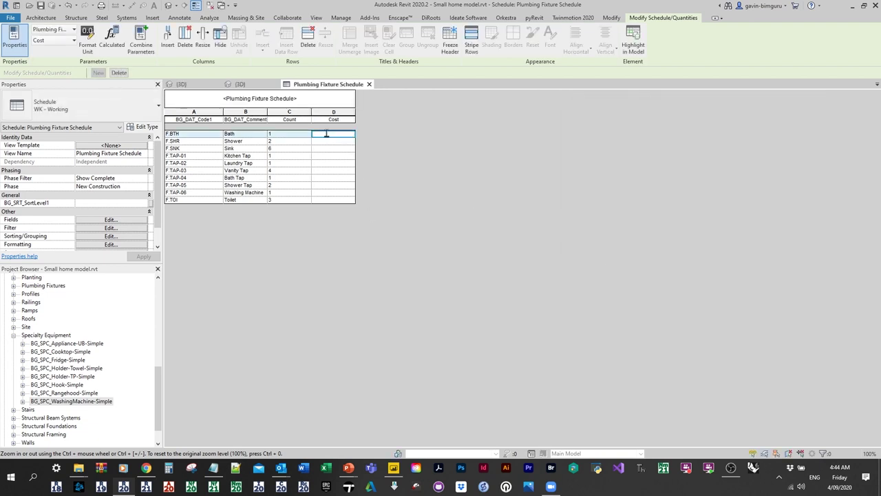
{"action": "type", "text": "10"}
{"action": "left_click", "coordinate": [321, 148]}
{"action": "left_click", "coordinate": [460, 247]}
{"action": "key", "text": "Up"}
{"action": "type", "text": "25"}
{"action": "key", "text": "Return"}
{"action": "key", "text": "Return"}
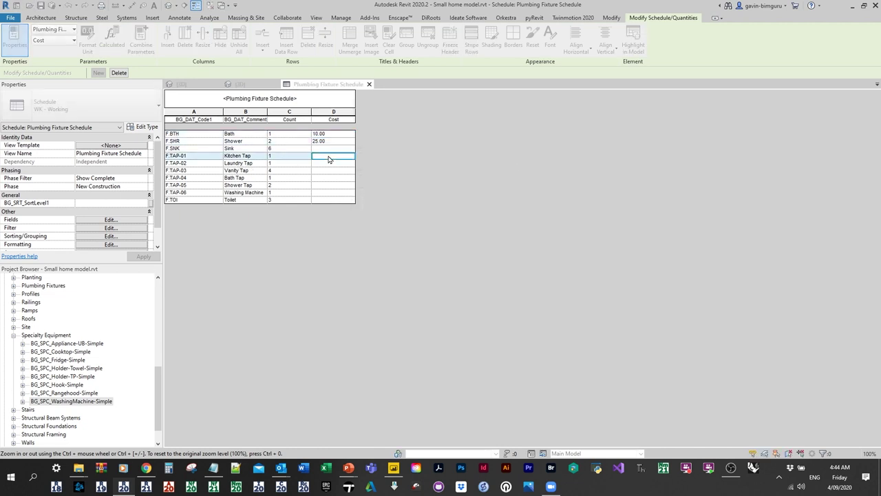
{"action": "type", "text": "50"}
{"action": "key", "text": "Return"}
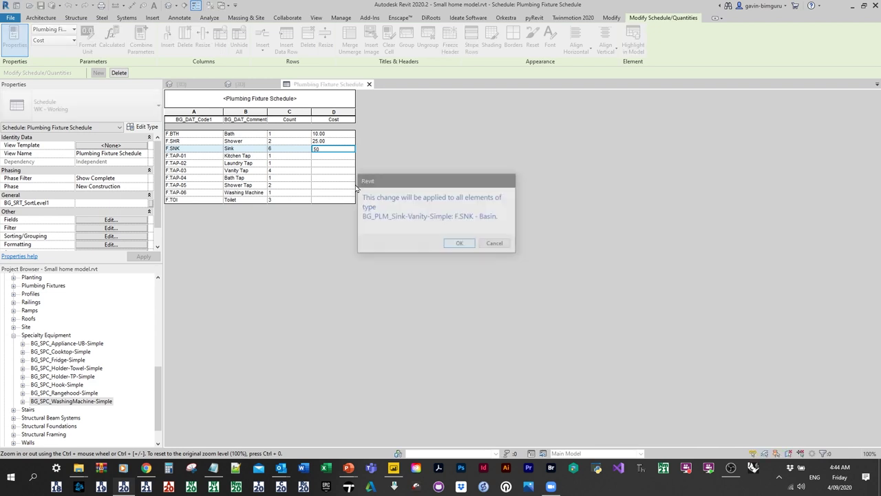
{"action": "key", "text": "Return"}
Step: Set the cost of the Laundry Tap to 20 and the Kitchen Tap to 30, applying each to its type
{"action": "key", "text": "Down"}
{"action": "type", "text": "20"}
{"action": "key", "text": "Return"}
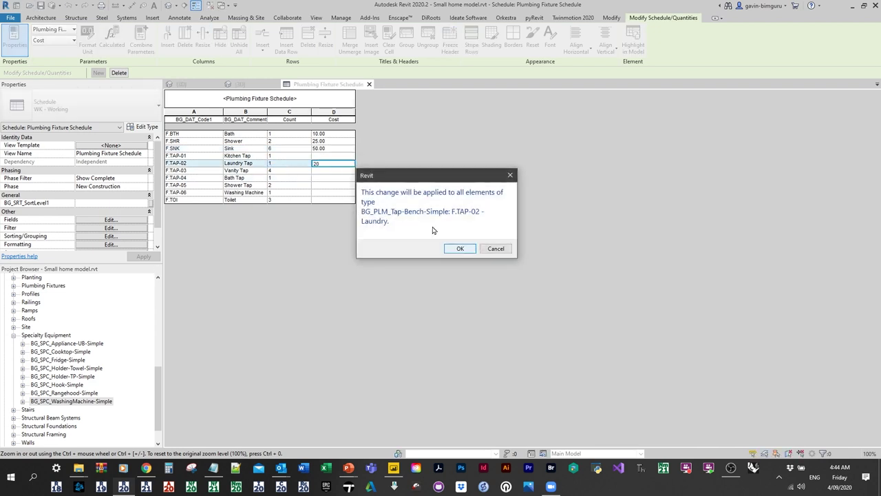
{"action": "left_click", "coordinate": [458, 247]}
{"action": "key", "text": "Up"}
{"action": "type", "text": "30"}
{"action": "key", "text": "Return"}
{"action": "left_click", "coordinate": [456, 245]}
{"action": "key", "text": "Up"}
Step: Set the cost of the Vanity Tap to 70 and the Bath Tap to 50, applying each to its type
{"action": "left_click", "coordinate": [336, 172]}
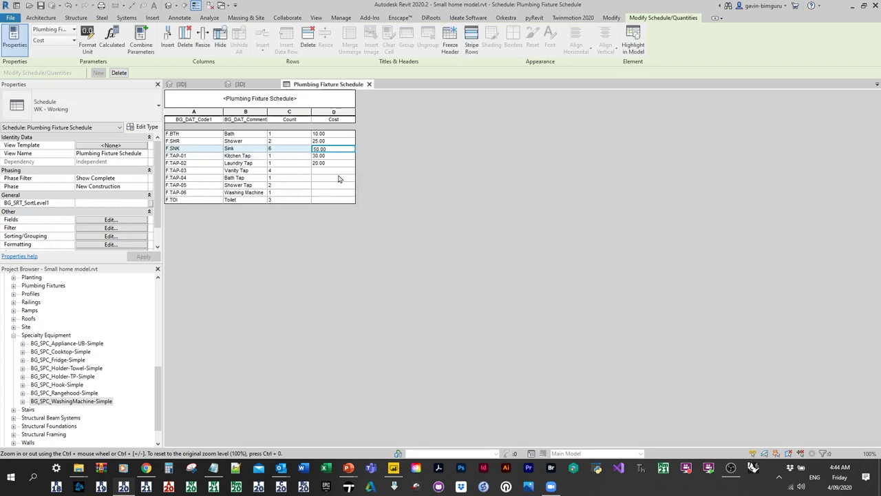
{"action": "type", "text": "70"}
{"action": "key", "text": "Return"}
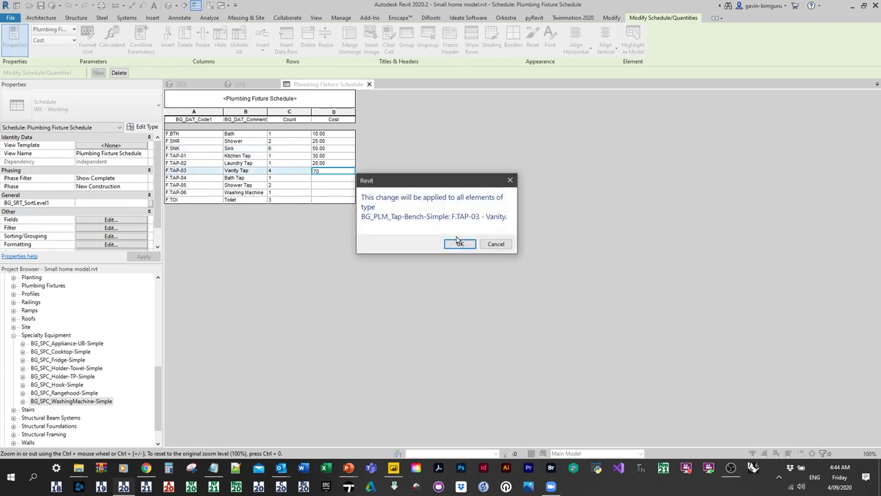
{"action": "left_click", "coordinate": [457, 242]}
{"action": "left_click", "coordinate": [335, 177]}
{"action": "type", "text": "50"}
{"action": "key", "text": "Return"}
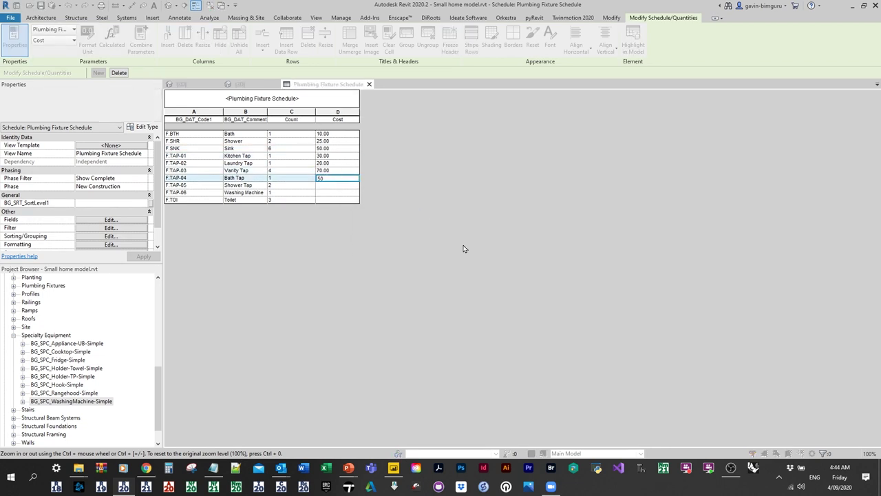
{"action": "left_click", "coordinate": [458, 244]}
{"action": "key", "text": "Up"}
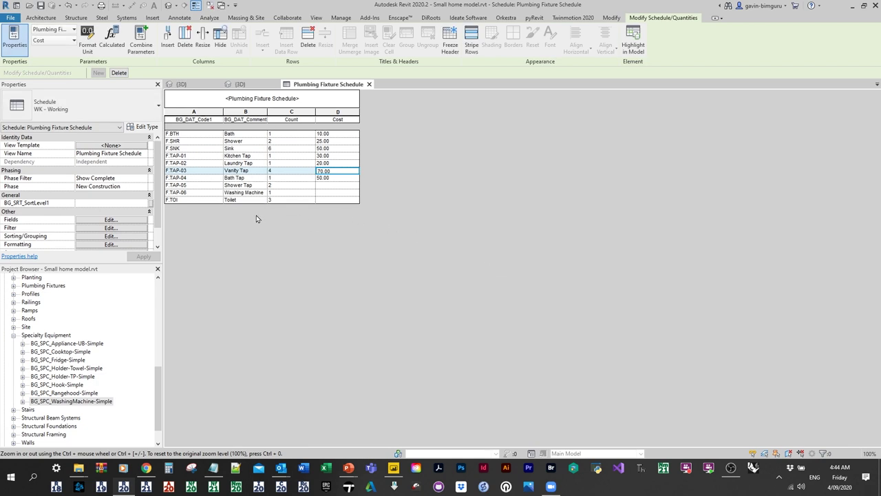
Step: Try itemizing every instance in the plumbing fixture schedule, and undo the change
{"action": "left_click", "coordinate": [127, 220]}
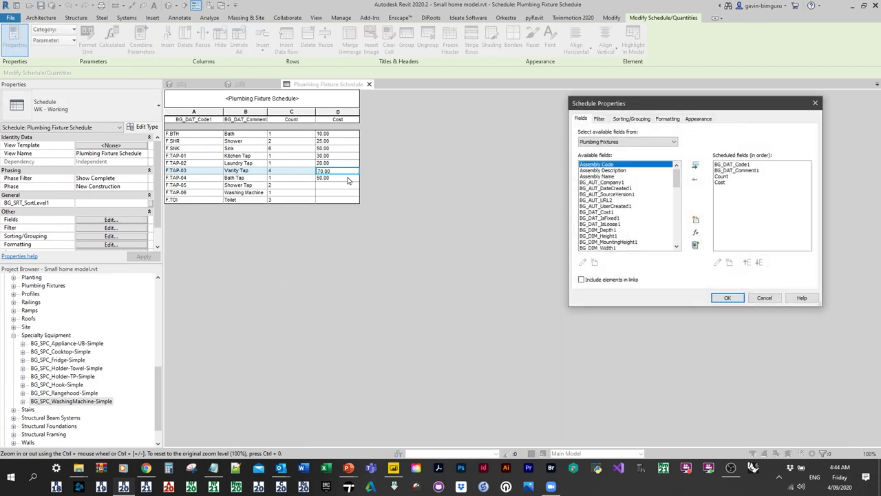
{"action": "left_click", "coordinate": [669, 119]}
{"action": "left_click", "coordinate": [630, 119]}
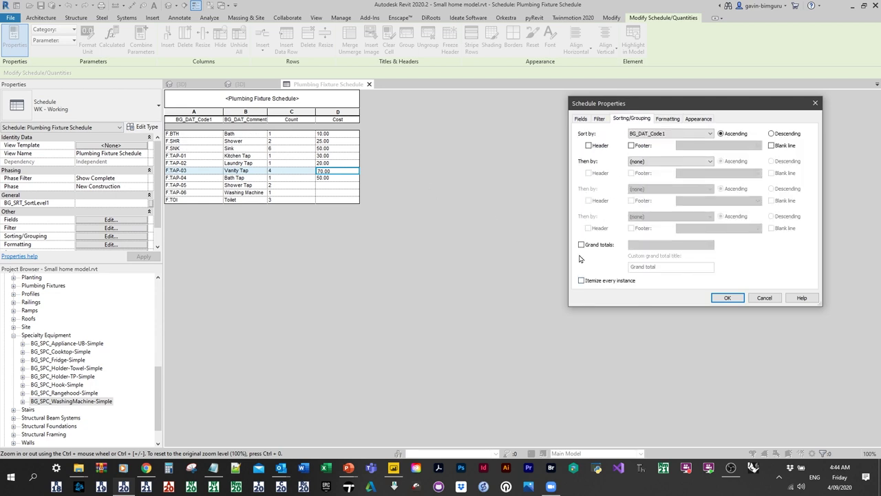
{"action": "left_click", "coordinate": [722, 300]}
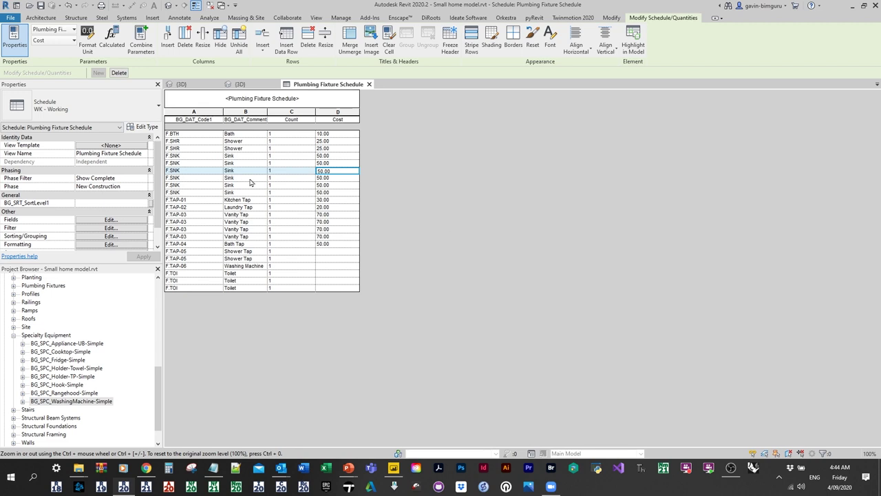
{"action": "left_click", "coordinate": [340, 170]}
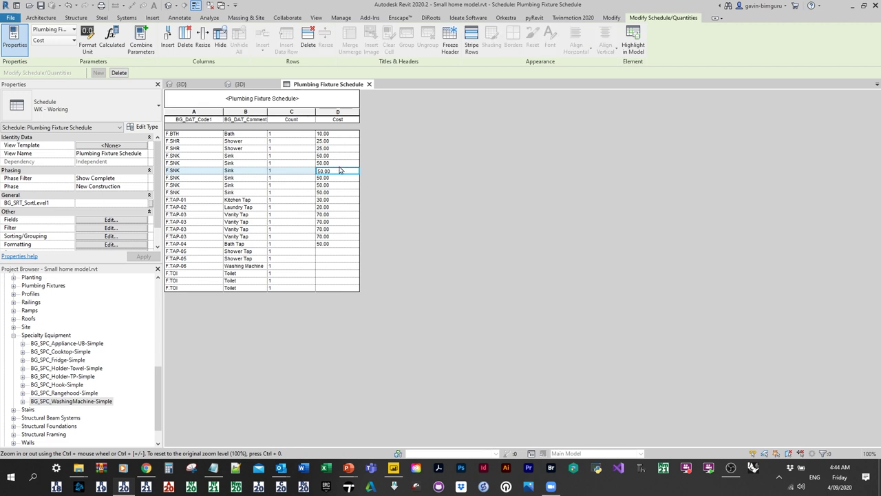
{"action": "key", "text": "ctrl+z"}
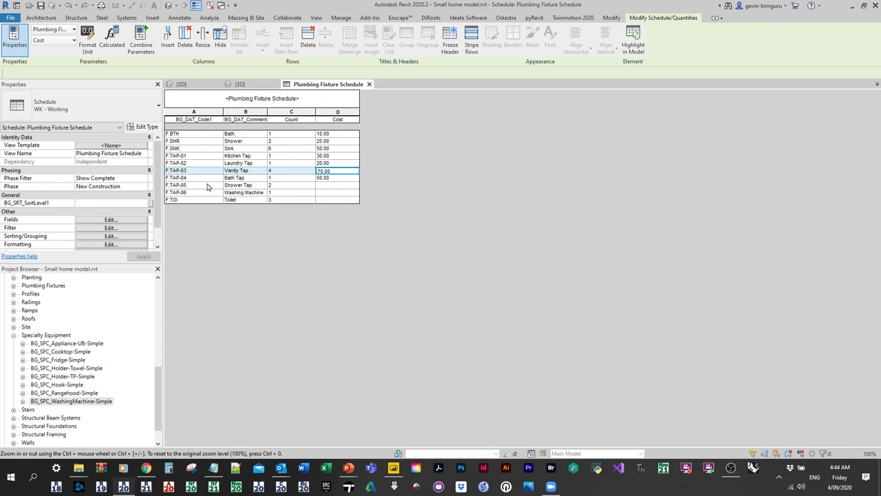
Step: Try calculating totals for the Cost field in the schedule formatting, and undo the change
{"action": "left_click", "coordinate": [110, 237]}
{"action": "left_click", "coordinate": [677, 119]}
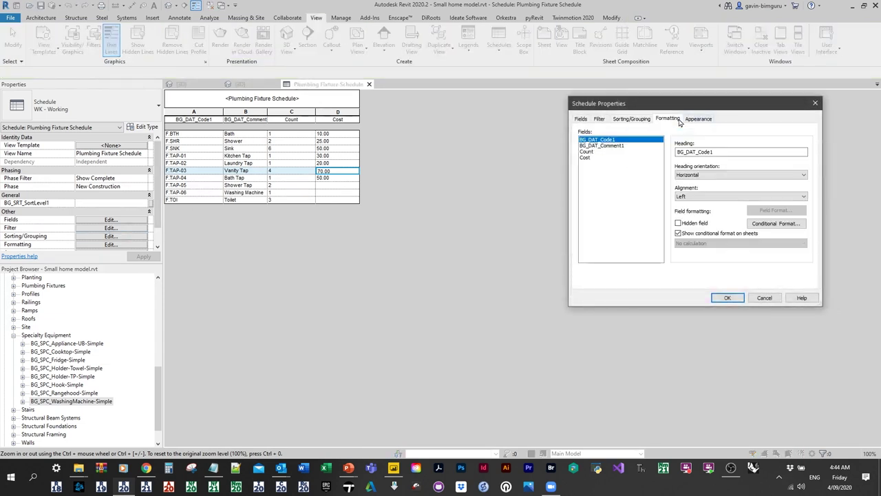
{"action": "left_click", "coordinate": [624, 158]}
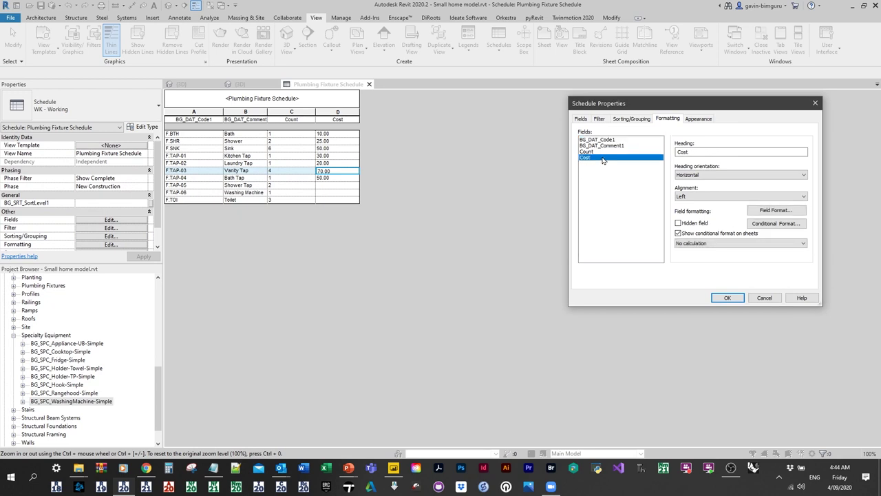
{"action": "left_click", "coordinate": [691, 243]}
{"action": "left_click", "coordinate": [702, 255]}
{"action": "left_click", "coordinate": [727, 298]}
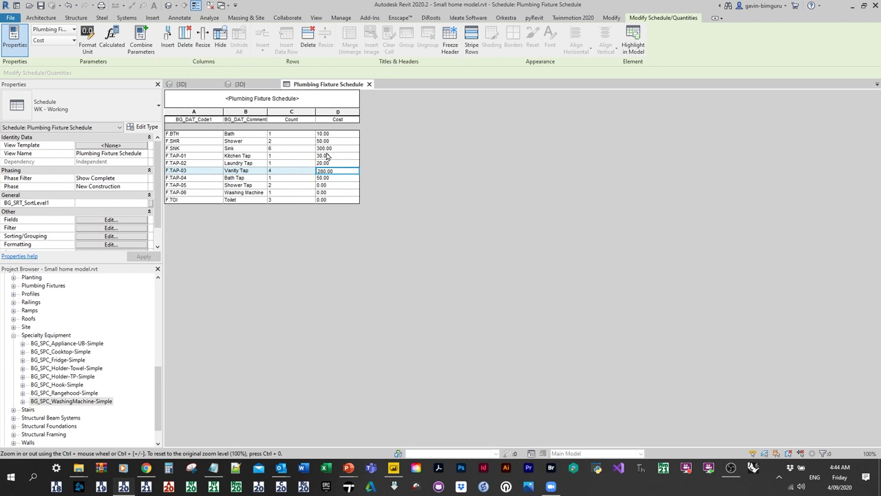
{"action": "key", "text": "ctrl+z"}
Step: Open the schedule's field settings and examine the options for combining plumbing fixture parameters
{"action": "left_click", "coordinate": [123, 220]}
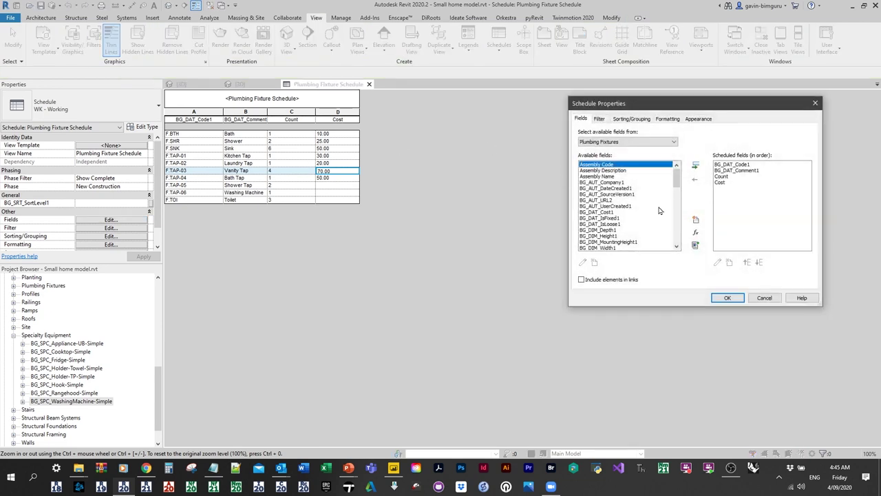
{"action": "left_click", "coordinate": [729, 182]}
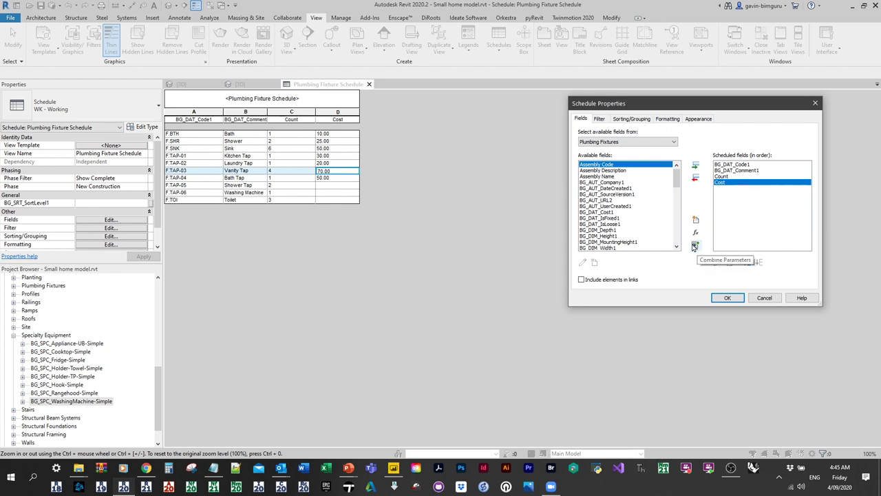
{"action": "left_click", "coordinate": [694, 246]}
{"action": "left_click_drag", "start_coordinate": [608, 182], "coordinate": [419, 146]}
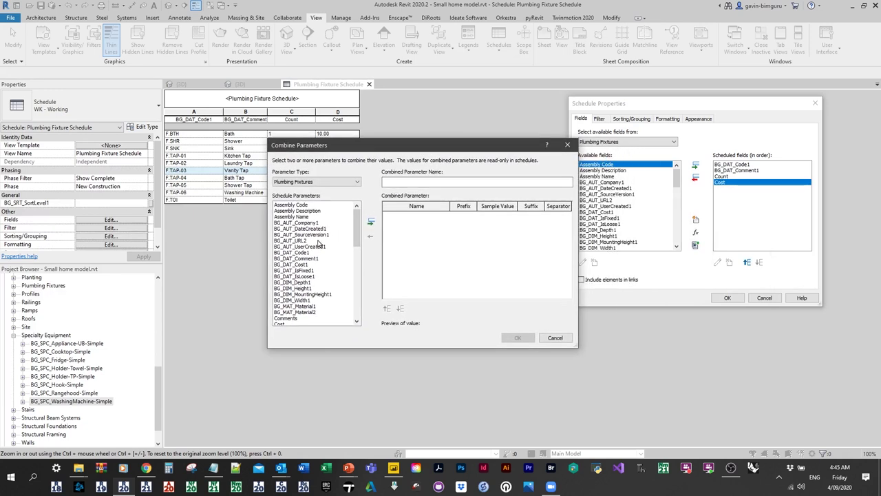
{"action": "left_click", "coordinate": [316, 224]}
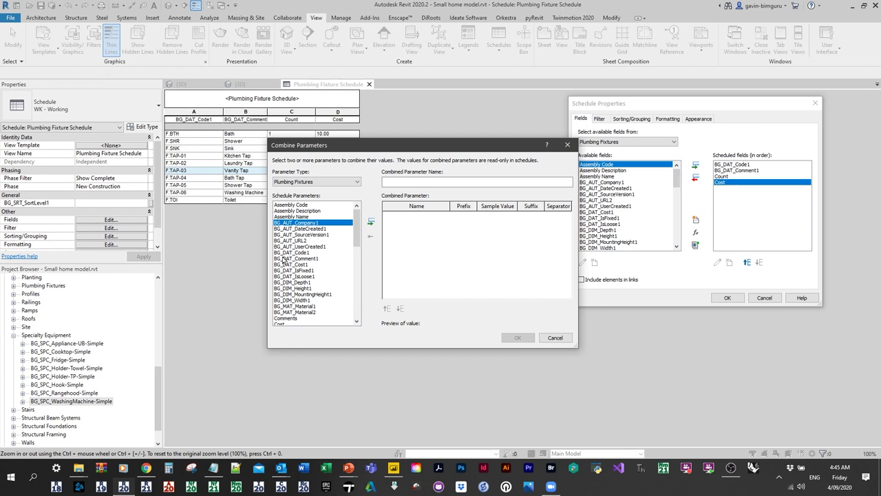
{"action": "left_click", "coordinate": [335, 183]}
{"action": "left_click", "coordinate": [334, 188]}
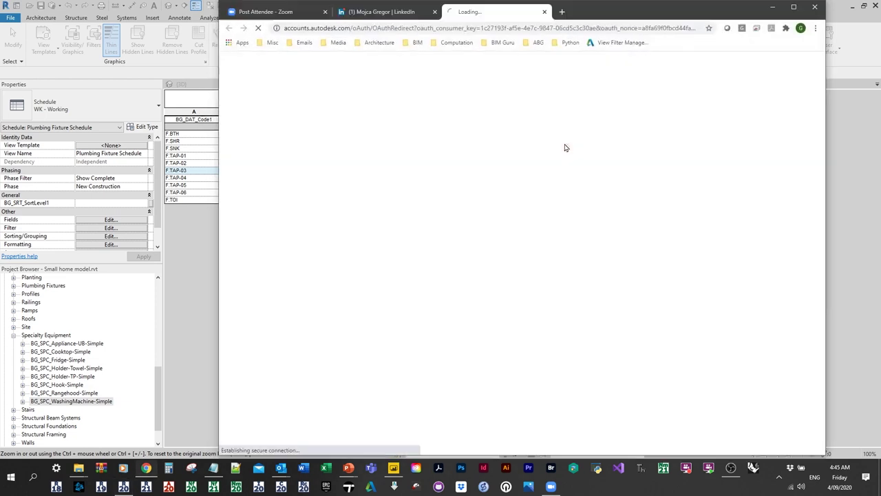
{"action": "key", "text": "alt+Tab"}
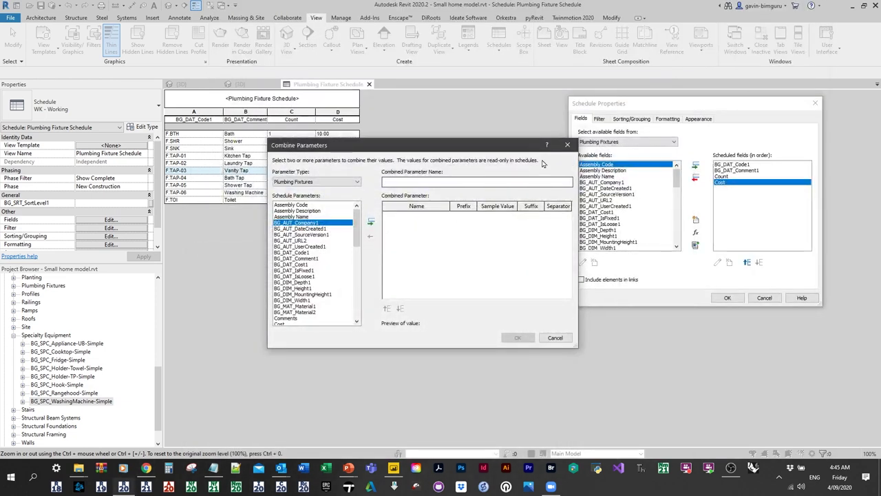
{"action": "left_click", "coordinate": [567, 145]}
Step: Start a calculated value named Total Cost and set its type to Currency
{"action": "left_click", "coordinate": [696, 231]}
{"action": "left_click_drag", "start_coordinate": [488, 145], "coordinate": [460, 165]}
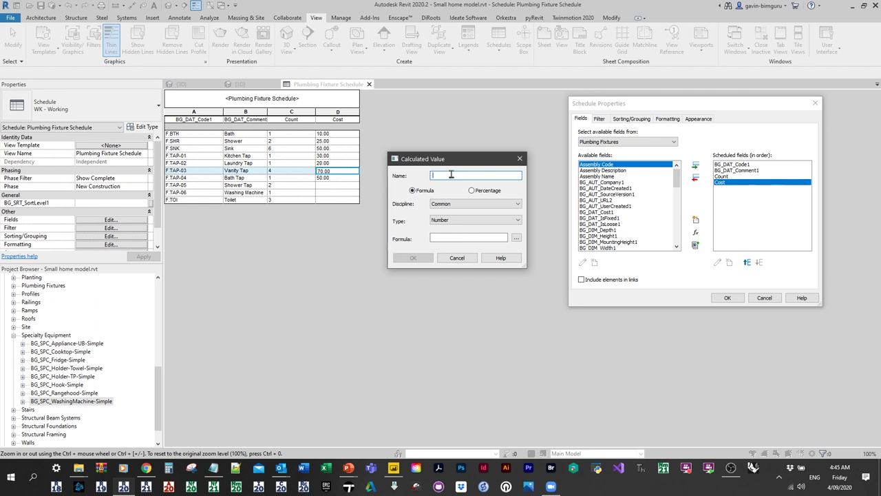
{"action": "type", "text": "Total Cost"}
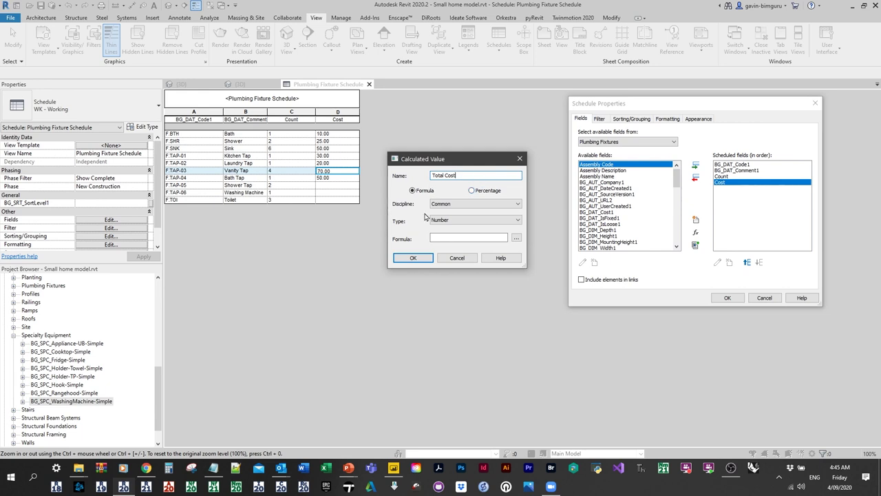
{"action": "left_click", "coordinate": [462, 220]}
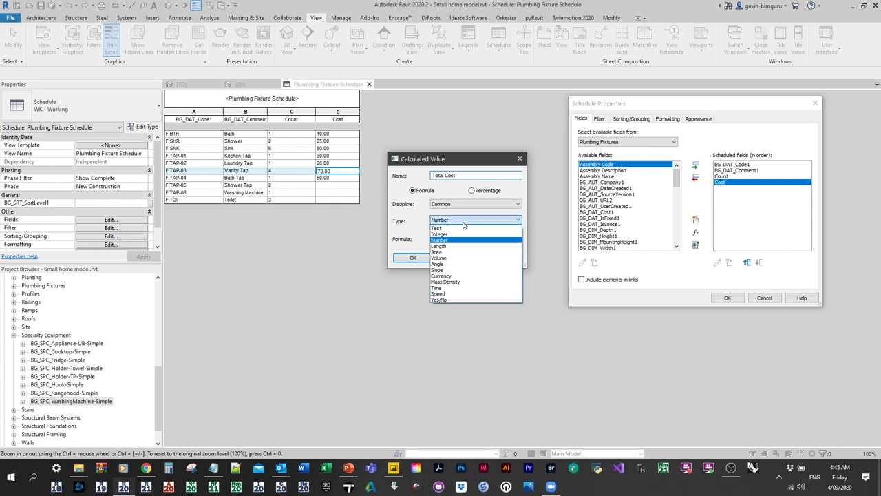
{"action": "left_click", "coordinate": [455, 276]}
{"action": "left_click", "coordinate": [464, 238]}
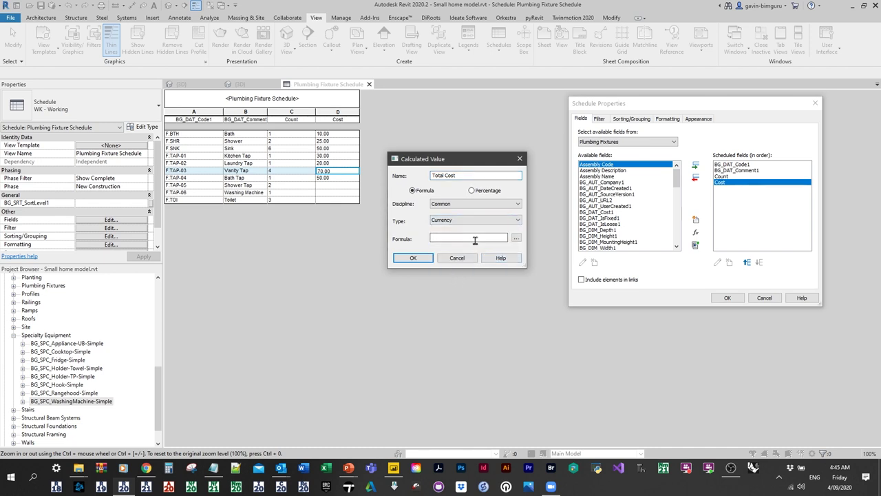
Step: Try the formula Cost*Count for the Total Cost value, and cancel the calculated value
{"action": "left_click", "coordinate": [516, 238]}
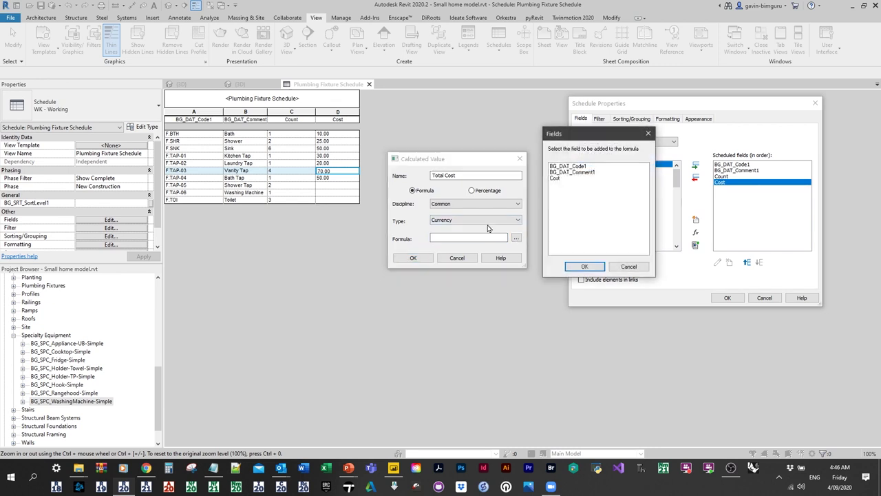
{"action": "left_click", "coordinate": [583, 178]}
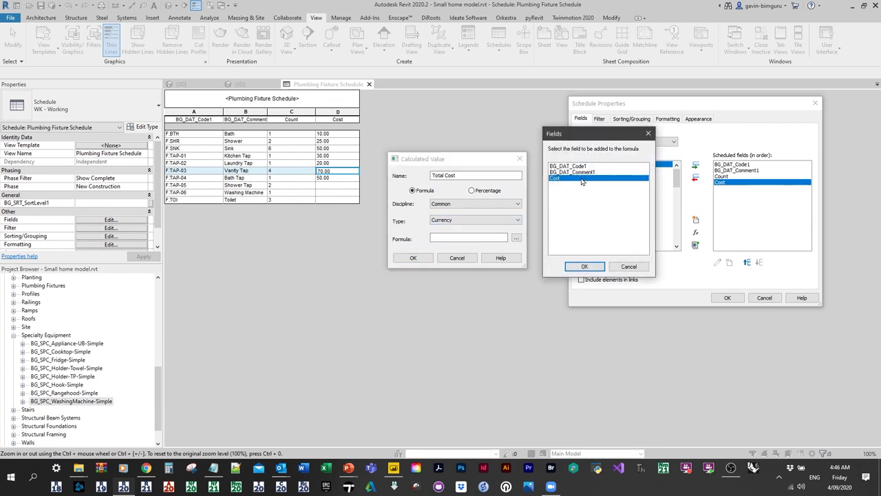
{"action": "left_click", "coordinate": [589, 271]}
{"action": "left_click", "coordinate": [451, 221]}
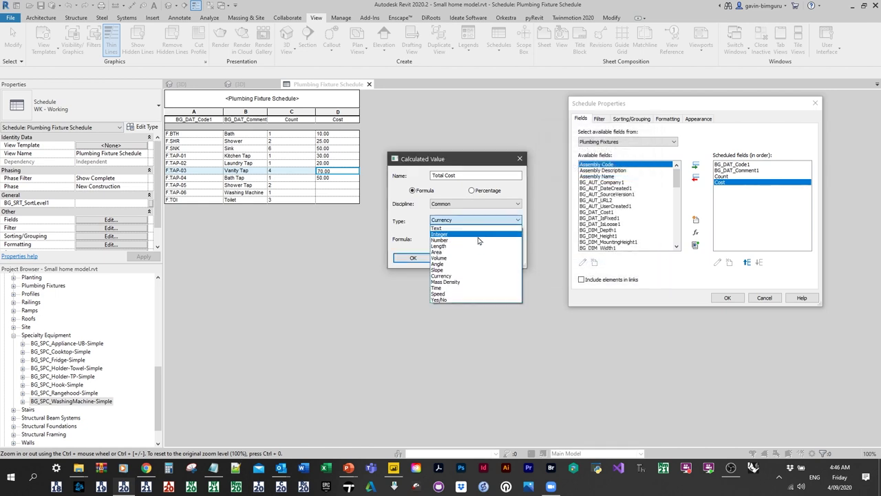
{"action": "left_click", "coordinate": [449, 233]}
{"action": "left_click", "coordinate": [461, 220]}
{"action": "left_click", "coordinate": [464, 281]}
{"action": "left_click", "coordinate": [475, 236]}
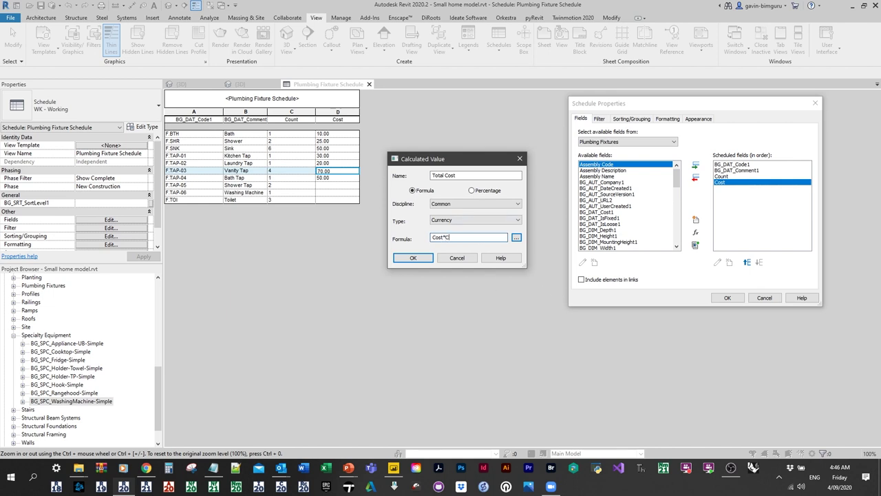
{"action": "left_click", "coordinate": [417, 260]}
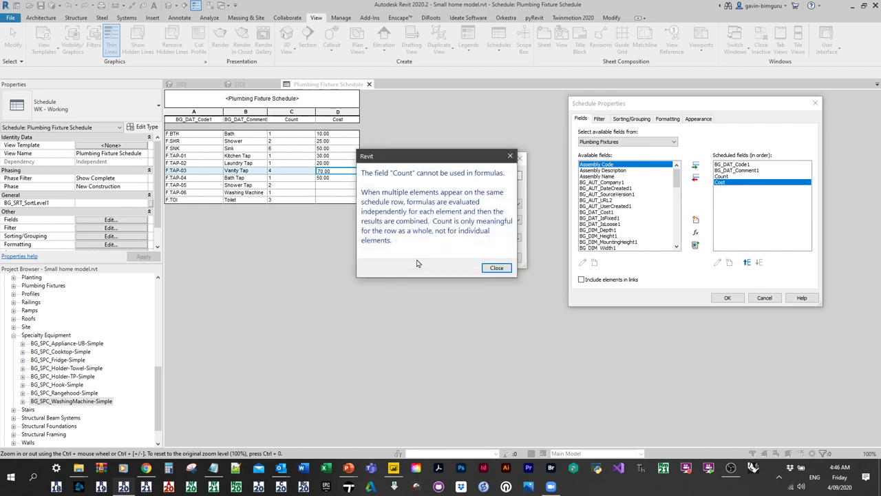
{"action": "left_click", "coordinate": [496, 268]}
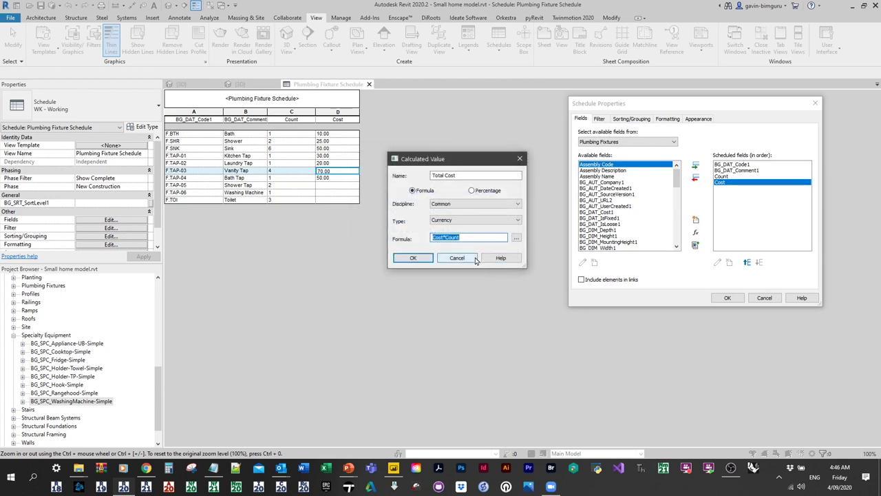
{"action": "left_click", "coordinate": [473, 259]}
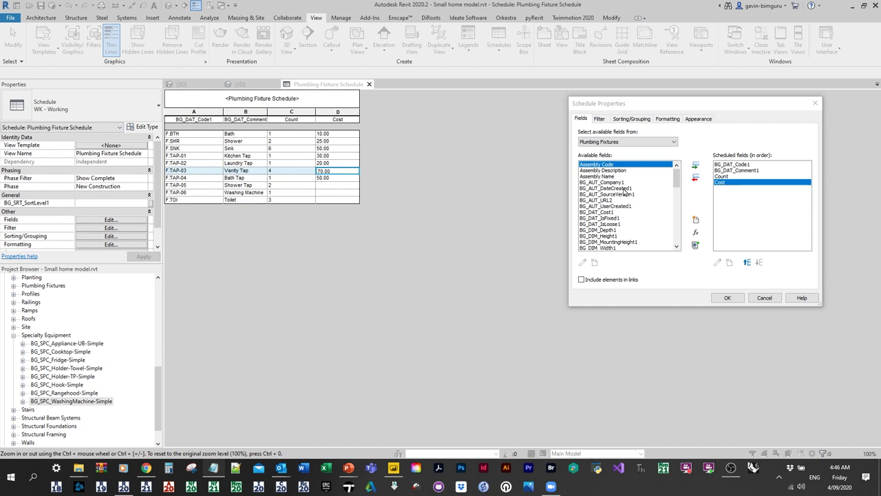
Step: Examine the available plumbing fixture fields, including BG_DAT_Cost1, and close the schedule properties without applying changes
{"action": "left_click", "coordinate": [678, 177]}
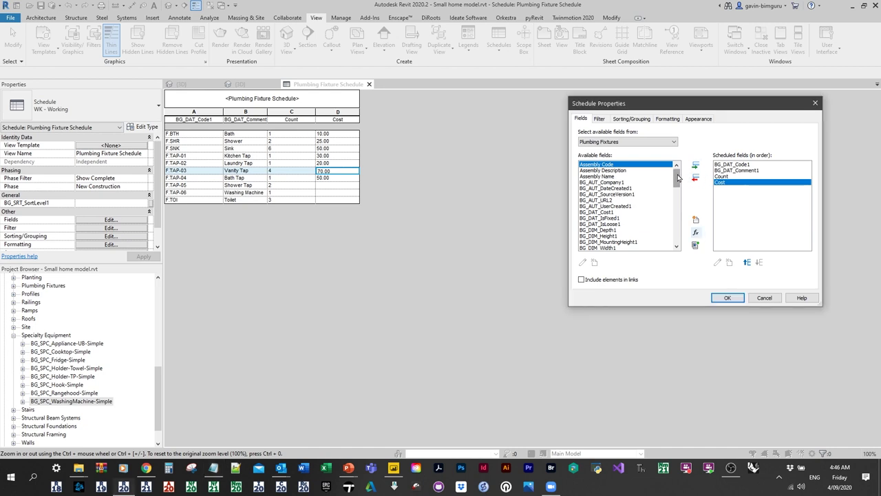
{"action": "scroll", "coordinate": [678, 177], "scroll_direction": "down", "scroll_amount": 2}
{"action": "left_click", "coordinate": [628, 201]}
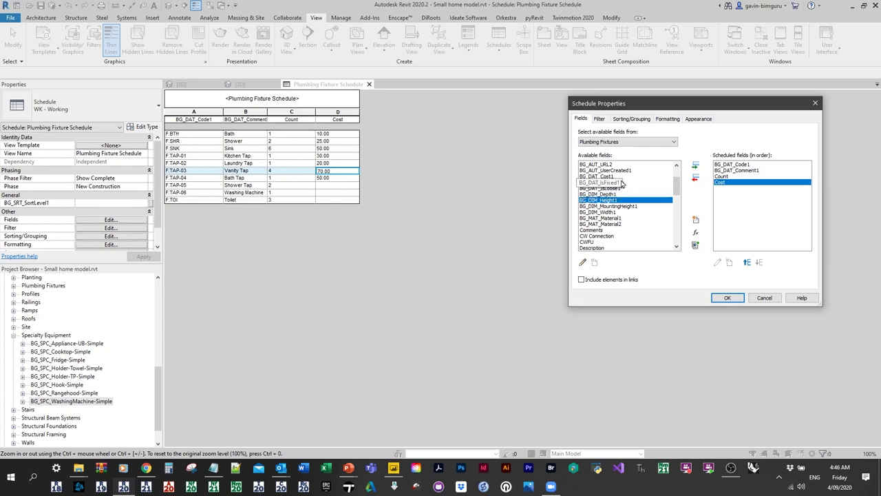
{"action": "left_click", "coordinate": [628, 176]}
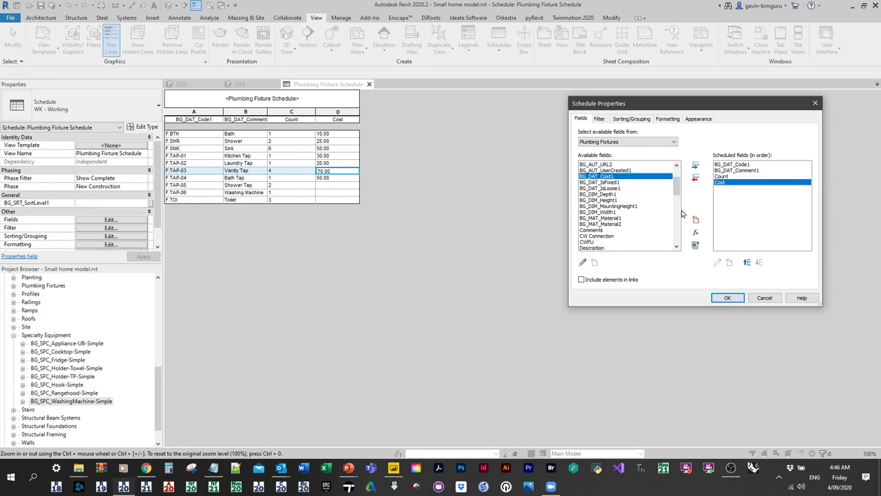
{"action": "left_click", "coordinate": [764, 297]}
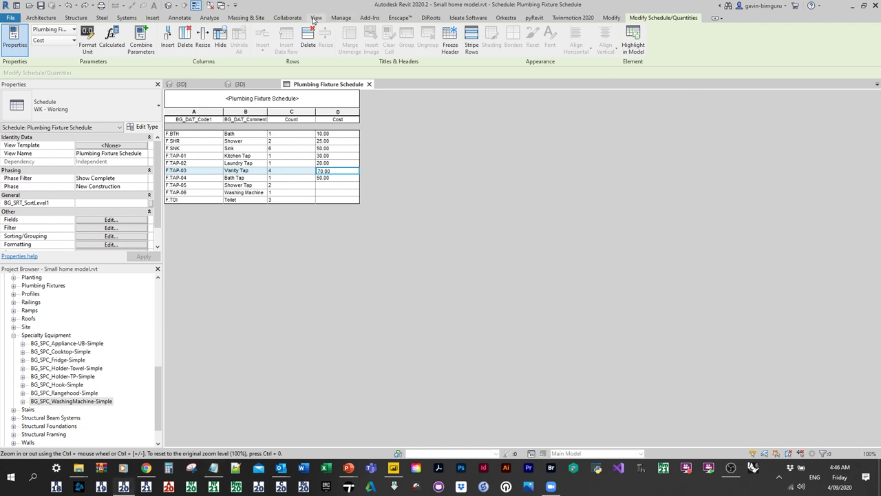
Step: Create a new Multi-Category Schedule for the New Construction phase
{"action": "left_click", "coordinate": [316, 18]}
{"action": "left_click", "coordinate": [502, 49]}
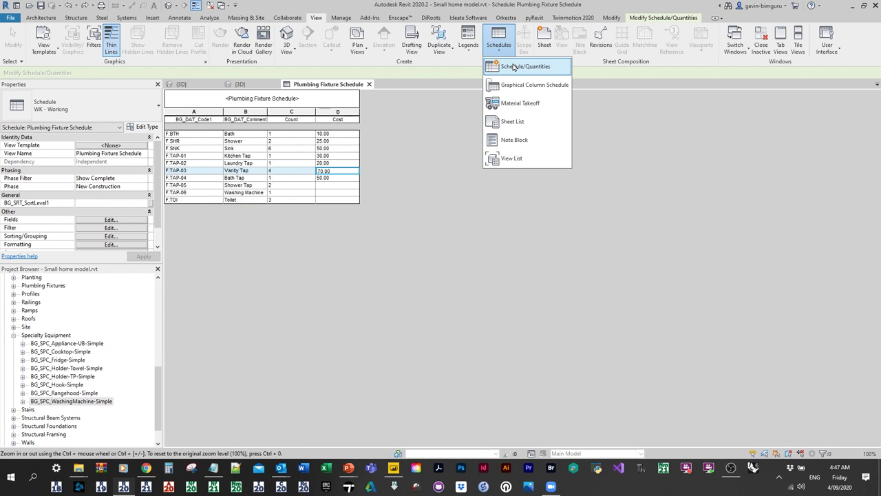
{"action": "left_click", "coordinate": [507, 66]}
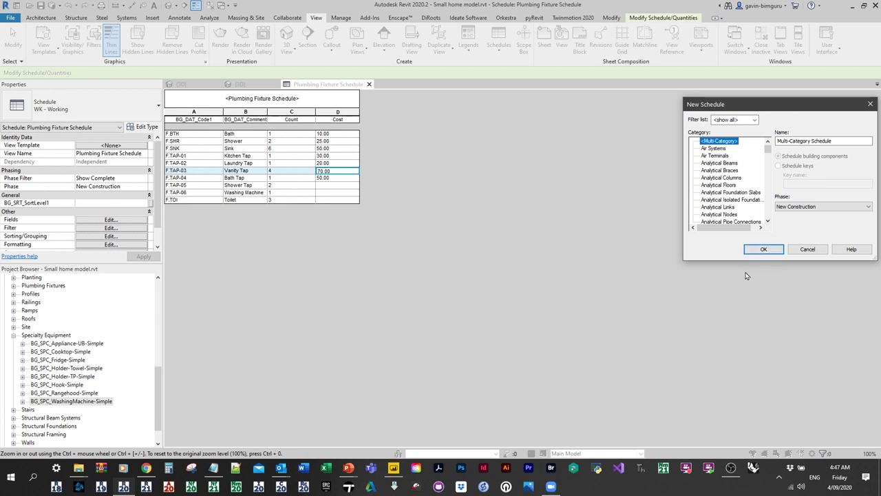
{"action": "left_click", "coordinate": [764, 248]}
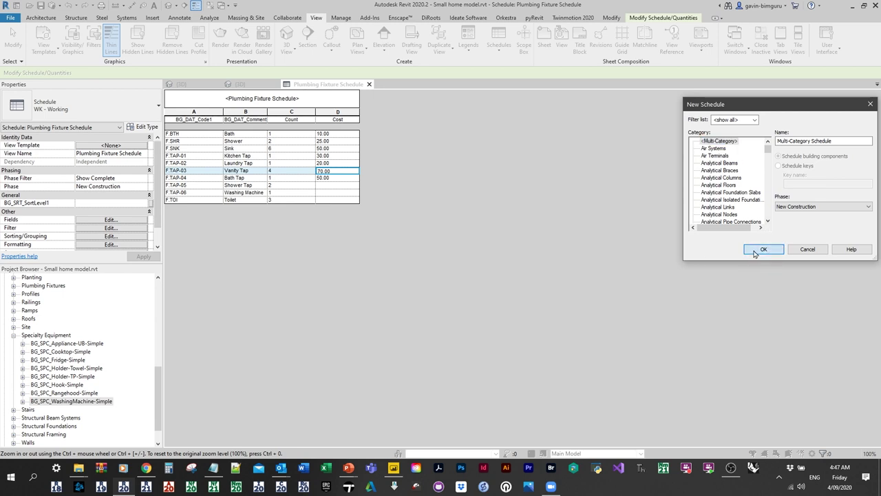
Step: Add the BG_DAT_Code1 and BG_DAT_Comment1 parameters to the multi-category schedule's fields
{"action": "left_click", "coordinate": [622, 206]}
{"action": "left_click", "coordinate": [615, 212]}
{"action": "left_click", "coordinate": [695, 165]}
{"action": "left_click", "coordinate": [631, 218]}
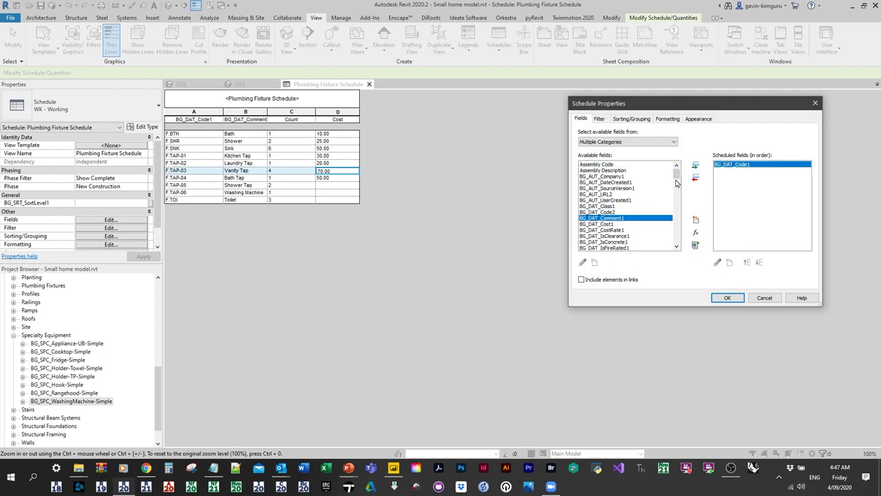
{"action": "left_click", "coordinate": [695, 165]}
Step: Add Count as the third scheduled field and look through the remaining available parameters
{"action": "scroll", "coordinate": [620, 210], "scroll_direction": "down", "scroll_amount": 10}
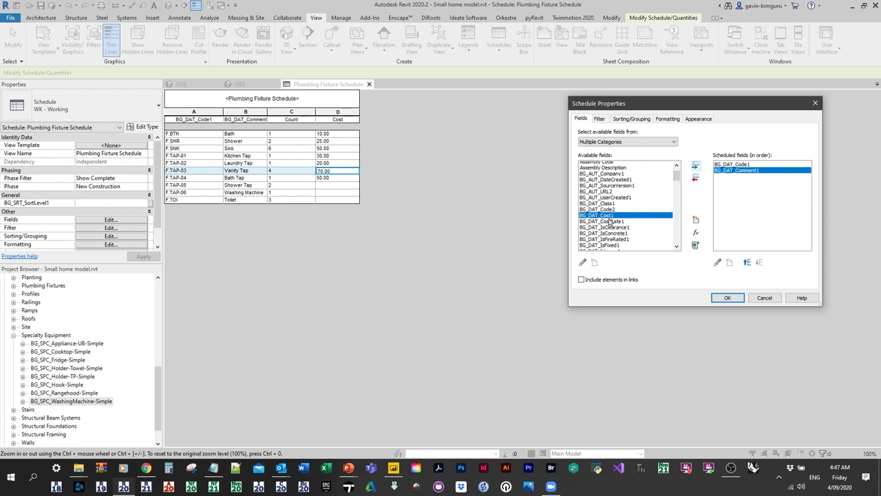
{"action": "scroll", "coordinate": [608, 219], "scroll_direction": "down", "scroll_amount": 12}
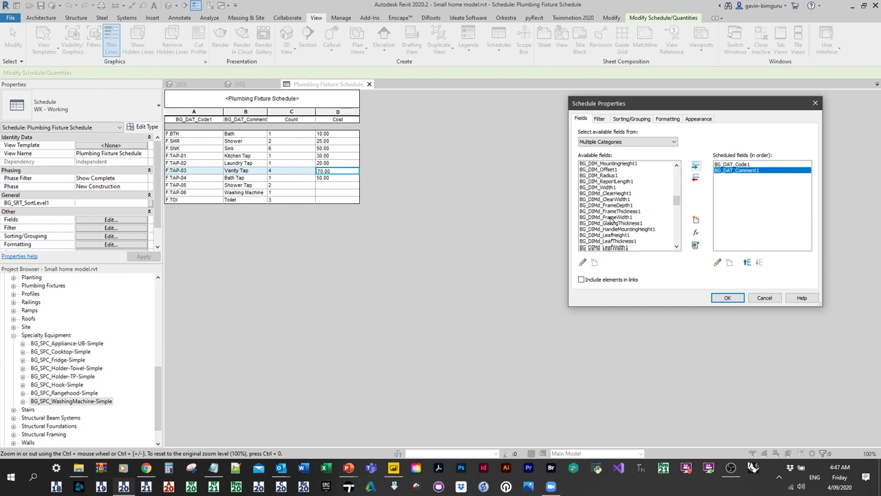
{"action": "scroll", "coordinate": [606, 219], "scroll_direction": "down", "scroll_amount": 10}
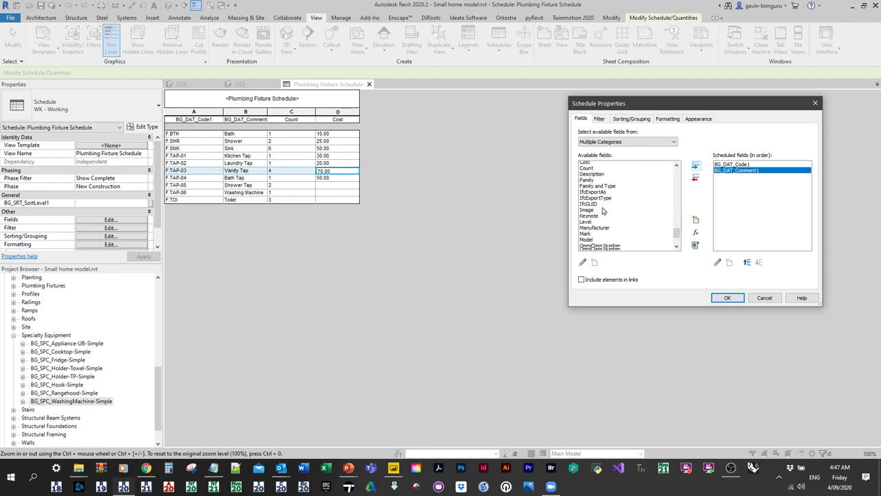
{"action": "left_click", "coordinate": [642, 166]}
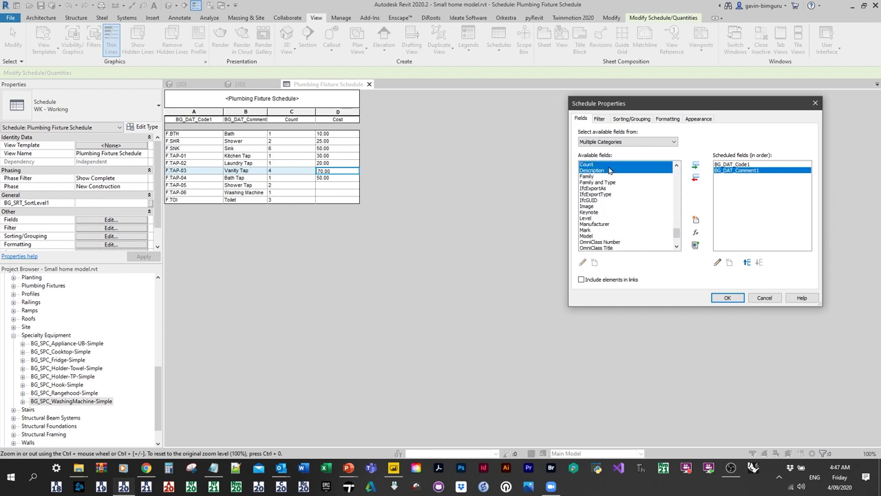
{"action": "left_click", "coordinate": [695, 166]}
{"action": "scroll", "coordinate": [601, 202], "scroll_direction": "up", "scroll_amount": 8}
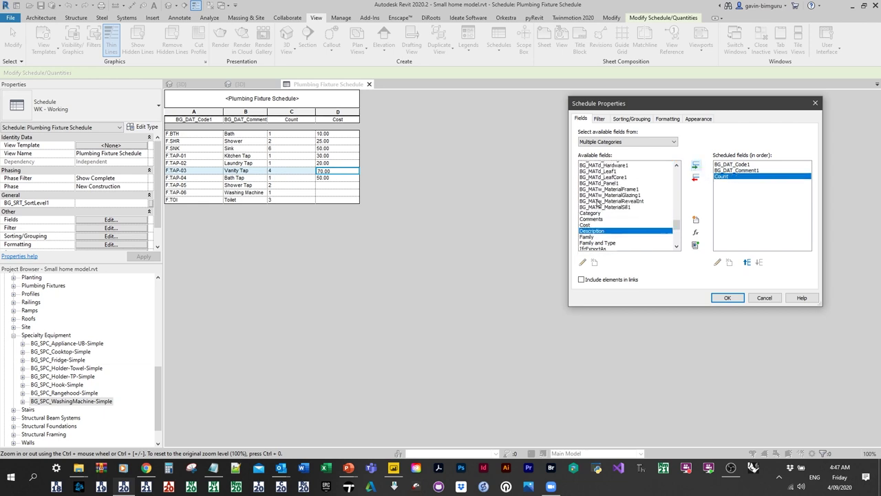
{"action": "scroll", "coordinate": [601, 203], "scroll_direction": "up", "scroll_amount": 10}
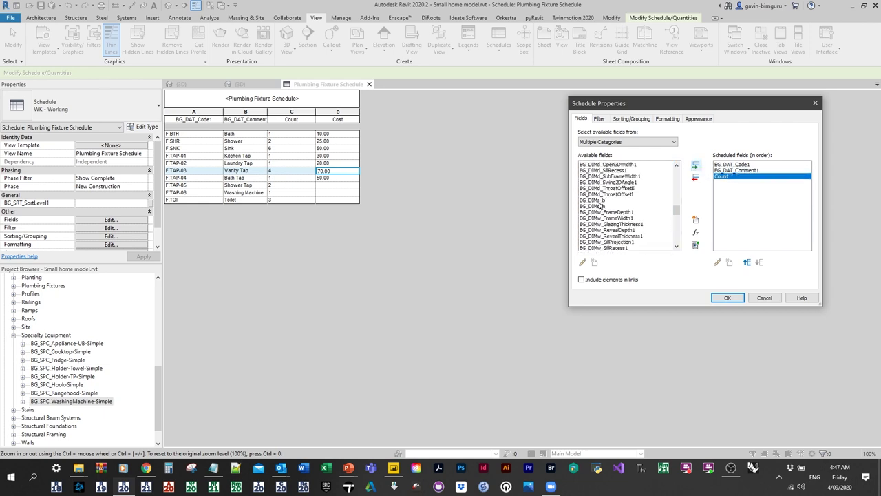
{"action": "scroll", "coordinate": [619, 182], "scroll_direction": "down", "scroll_amount": 2}
{"action": "left_click", "coordinate": [643, 206]}
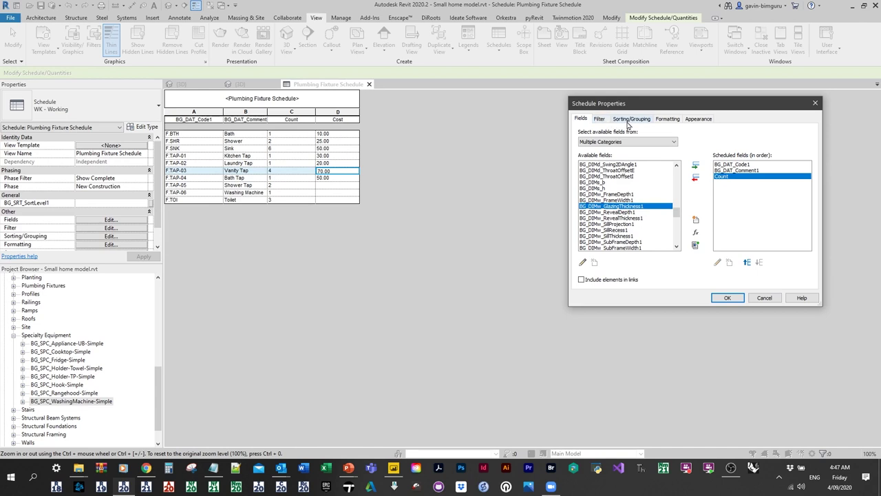
Step: Sort the schedule by BG_DAT_Code1 in ascending order without itemizing every instance, and generate the schedule
{"action": "left_click", "coordinate": [631, 119]}
{"action": "left_click", "coordinate": [598, 119]}
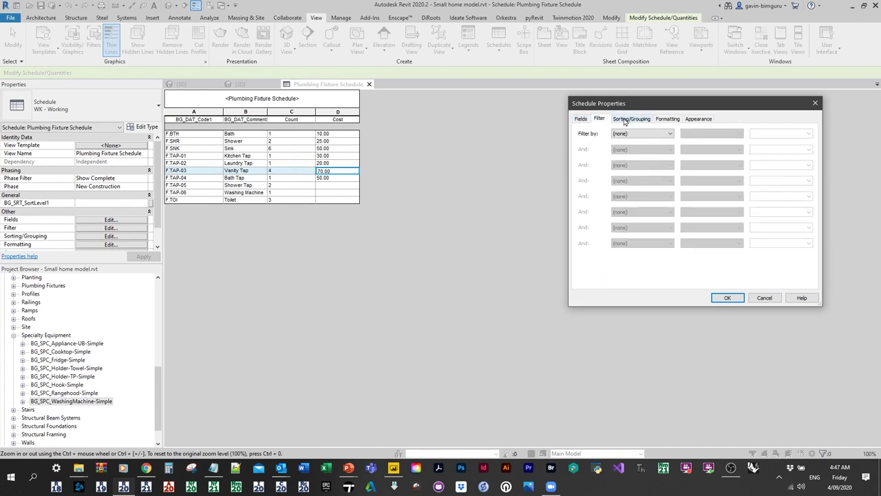
{"action": "left_click", "coordinate": [632, 119]}
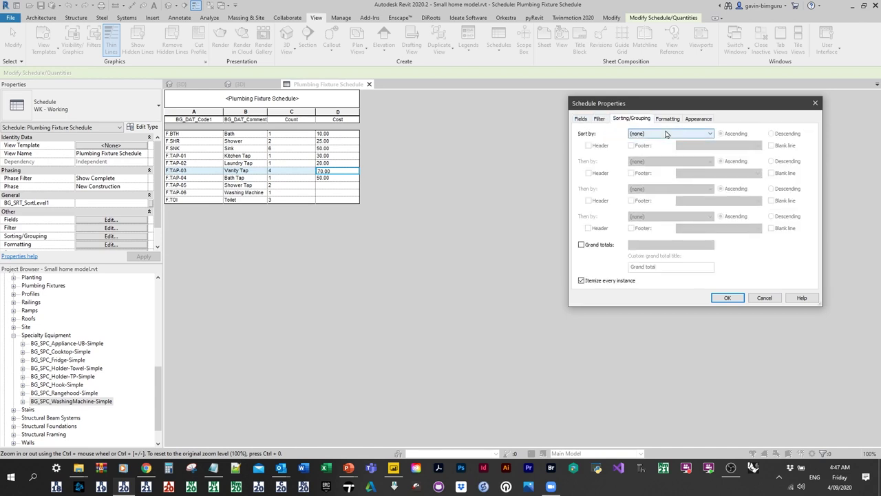
{"action": "left_click", "coordinate": [662, 133]}
{"action": "left_click", "coordinate": [664, 152]}
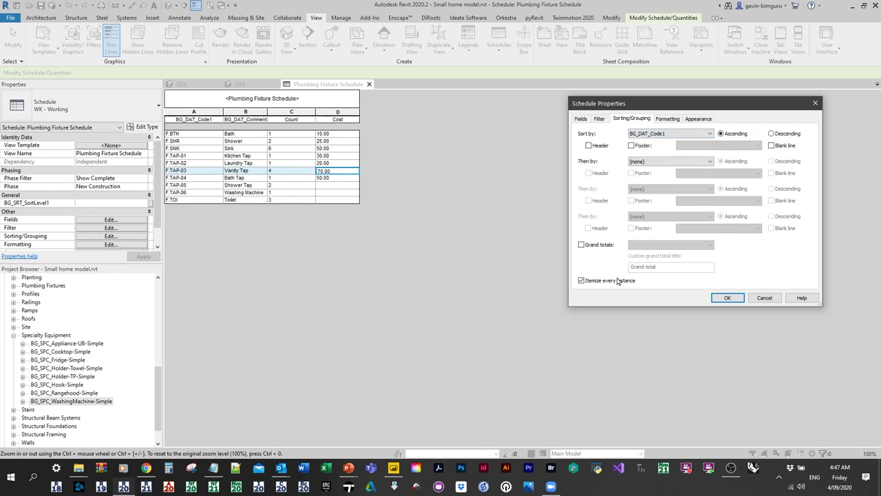
{"action": "left_click", "coordinate": [675, 122]}
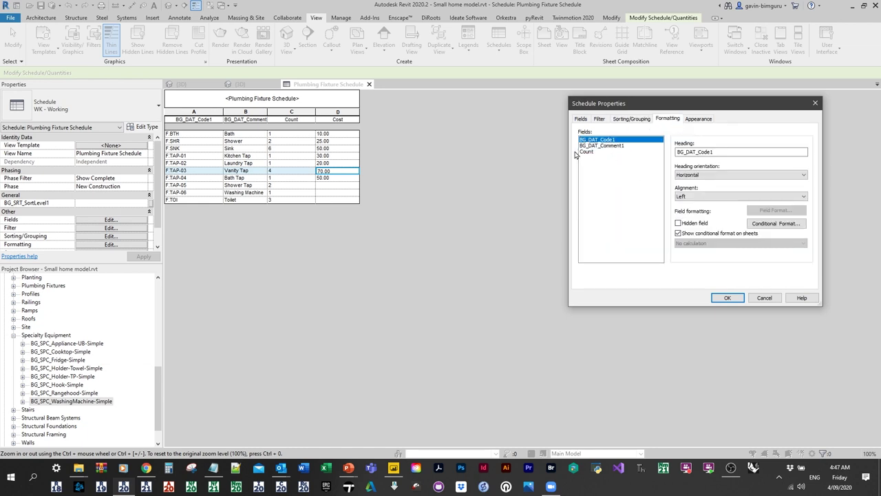
{"action": "left_click", "coordinate": [722, 300]}
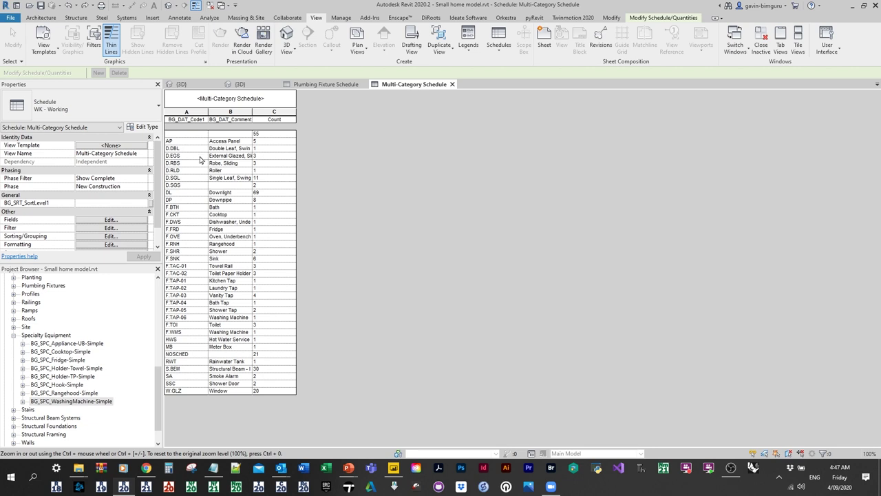
Step: Filter the multi-category schedule to elements whose BG_DAT_Code1 has a value
{"action": "left_click", "coordinate": [176, 134]}
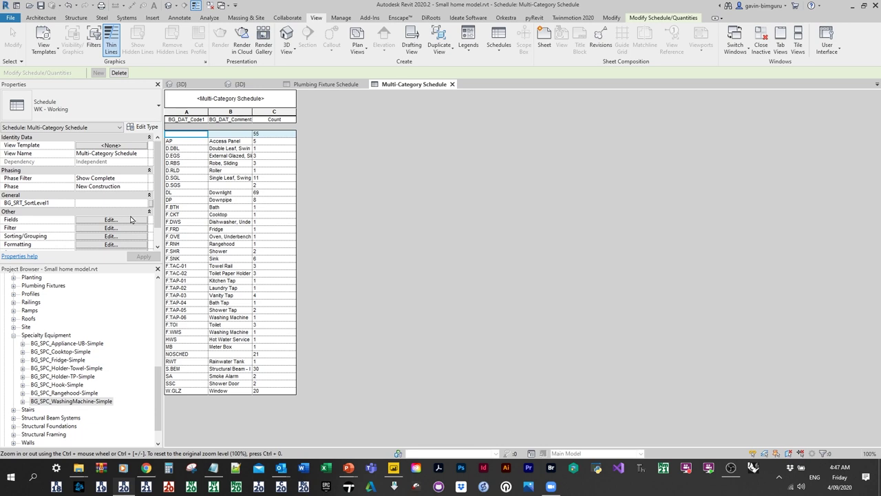
{"action": "left_click", "coordinate": [123, 221]}
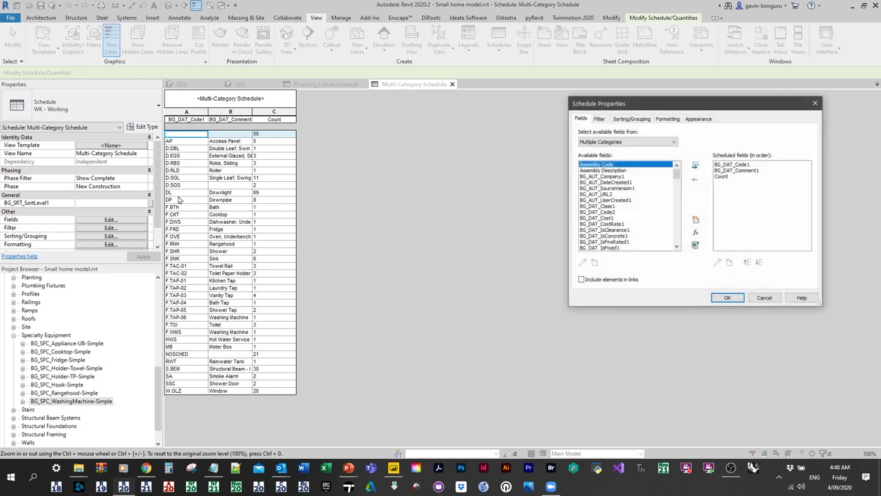
{"action": "left_click", "coordinate": [598, 120]}
{"action": "left_click", "coordinate": [632, 135]}
{"action": "left_click", "coordinate": [700, 135]}
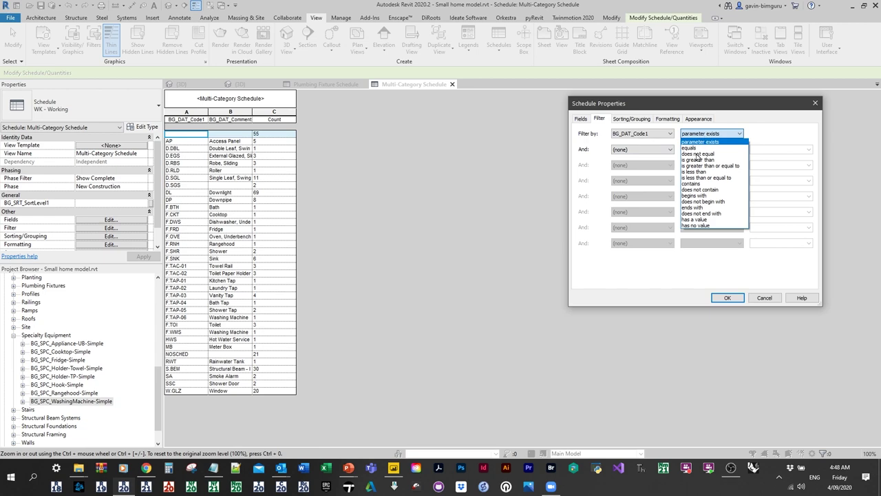
{"action": "left_click", "coordinate": [695, 223]}
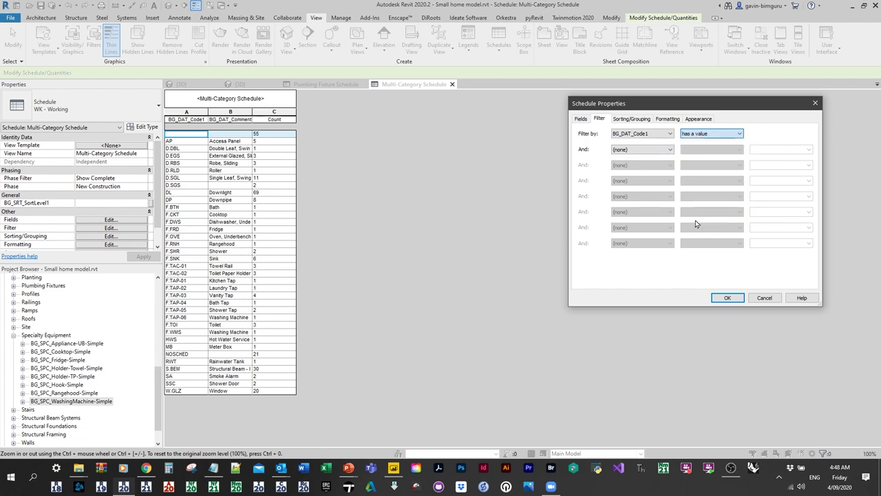
{"action": "left_click", "coordinate": [724, 298]}
Step: Try adding a second filter condition on BG_DAT_Code1, and reset that condition to none
{"action": "left_click", "coordinate": [117, 220]}
{"action": "left_click", "coordinate": [598, 121]}
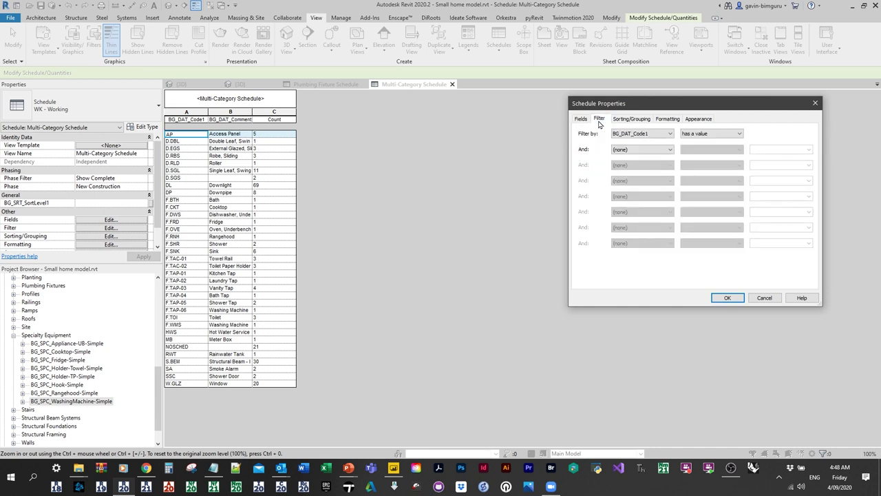
{"action": "left_click", "coordinate": [650, 150]}
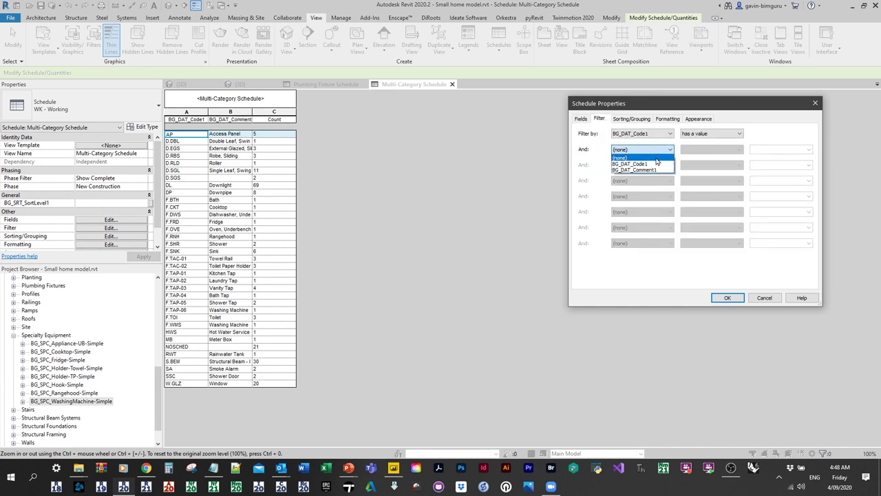
{"action": "left_click", "coordinate": [654, 165]}
{"action": "left_click", "coordinate": [709, 150]}
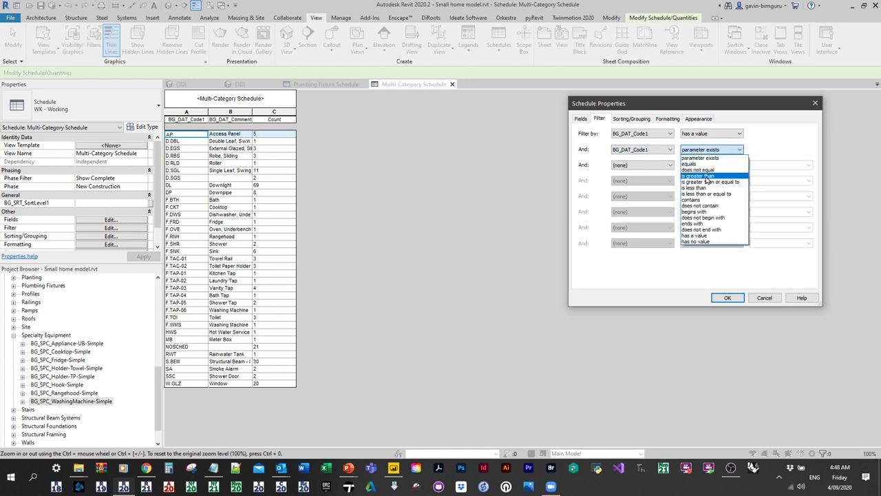
{"action": "left_click", "coordinate": [647, 148]}
{"action": "left_click", "coordinate": [647, 150]}
{"action": "left_click", "coordinate": [643, 158]}
{"action": "left_click", "coordinate": [631, 157]}
{"action": "left_click", "coordinate": [632, 158]}
{"action": "left_click", "coordinate": [725, 298]}
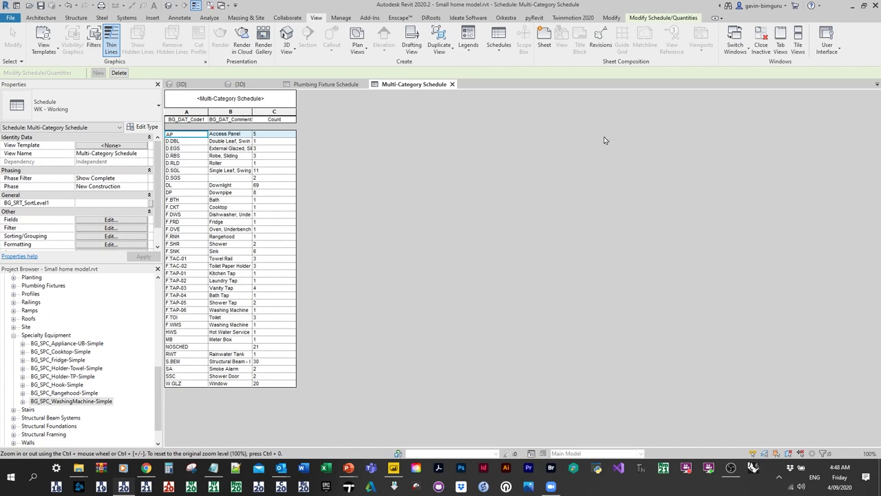
Step: Collapse the Families branch of the project browser and expand the Sheets branch
{"action": "left_click", "coordinate": [82, 298]}
{"action": "scroll", "coordinate": [82, 298], "scroll_direction": "up", "scroll_amount": 10}
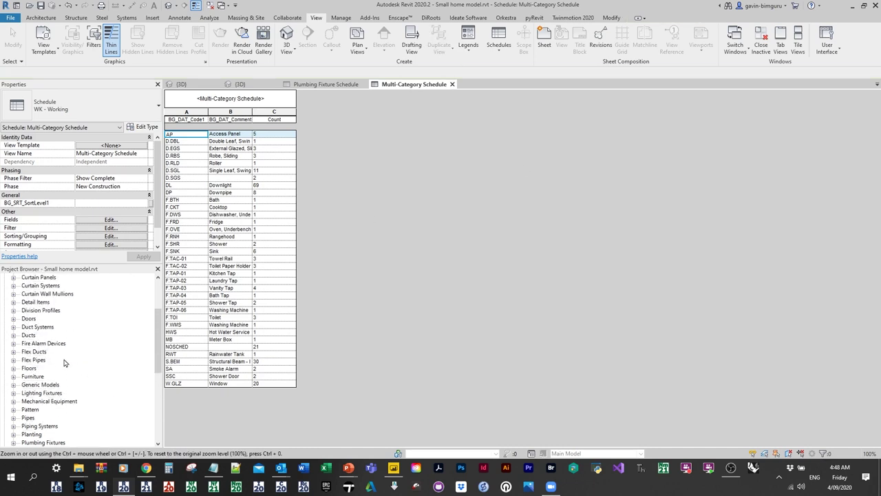
{"action": "left_click", "coordinate": [25, 307]}
{"action": "double_click", "coordinate": [27, 309]}
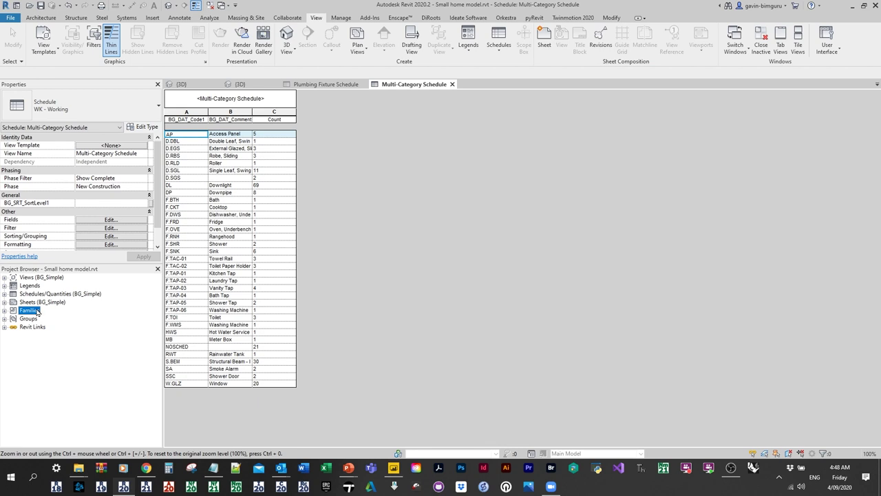
{"action": "left_click", "coordinate": [44, 295]}
{"action": "double_click", "coordinate": [53, 303]}
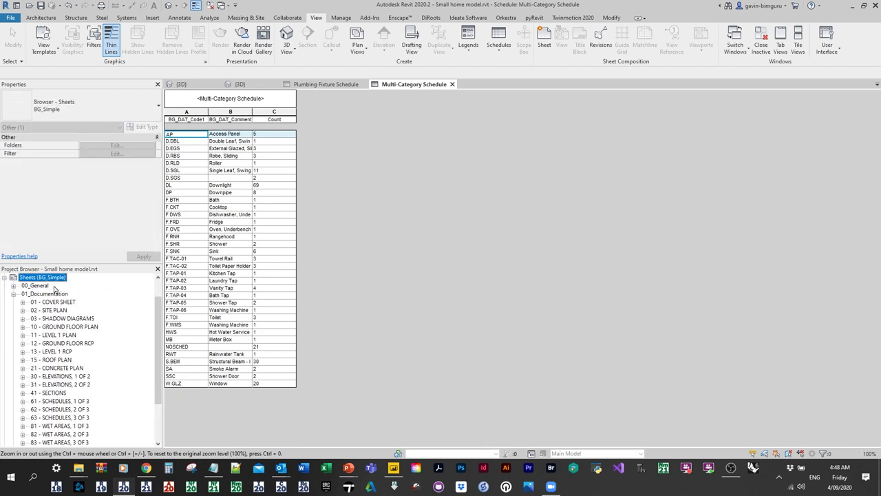
Step: Open sheets 62 and 63 from the documentation set and examine the Fixtures schedule on sheet 63
{"action": "left_click", "coordinate": [51, 296]}
{"action": "scroll", "coordinate": [53, 297], "scroll_direction": "down", "scroll_amount": 2}
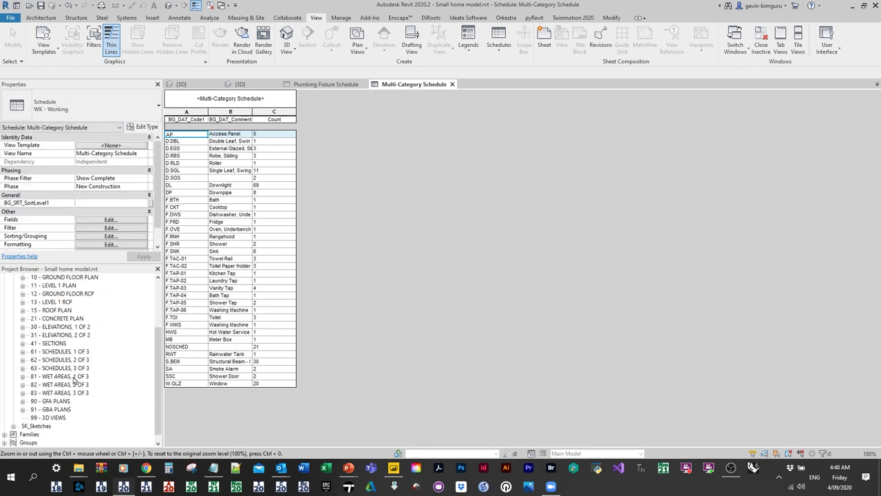
{"action": "double_click", "coordinate": [67, 361]}
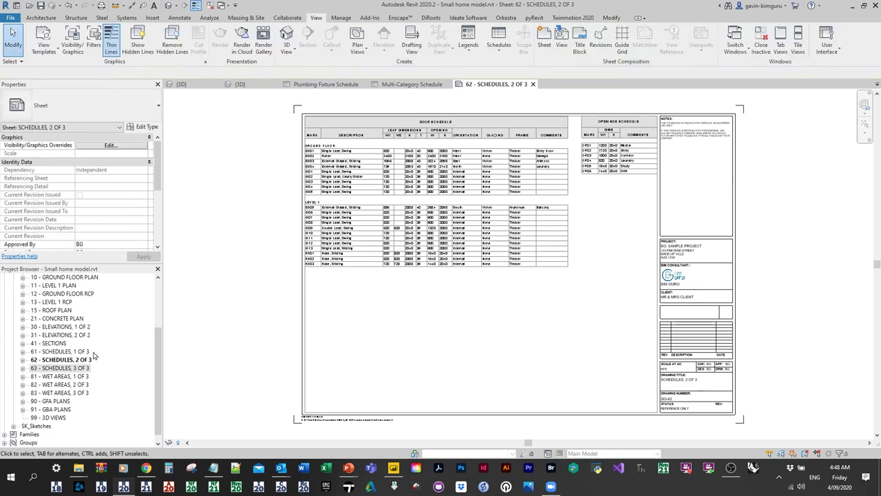
{"action": "double_click", "coordinate": [71, 369]}
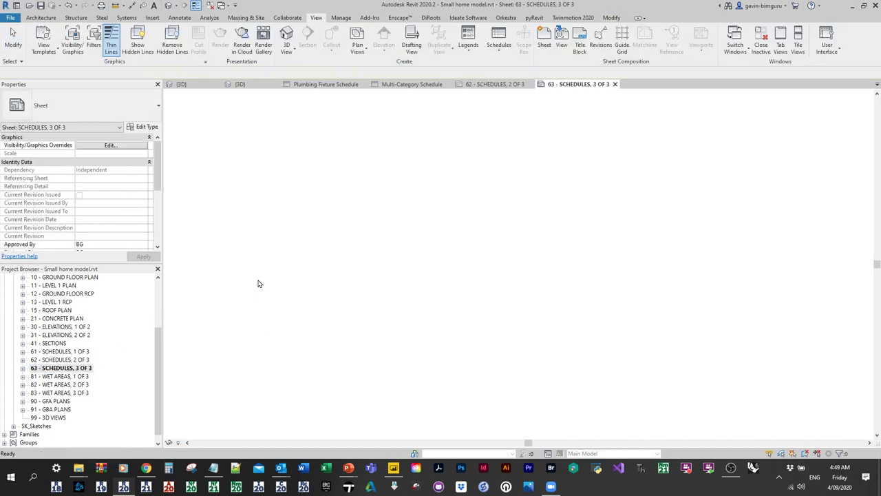
{"action": "scroll", "coordinate": [440, 227], "scroll_direction": "up", "scroll_amount": 3}
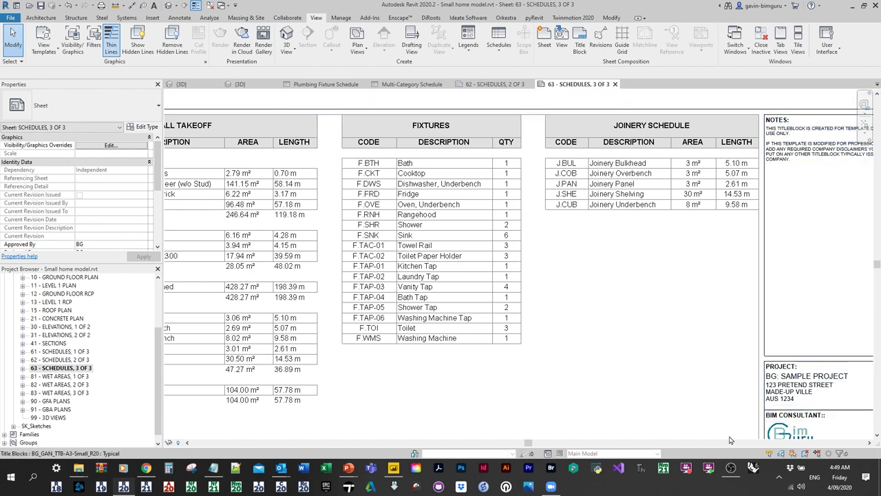
Step: Open the Fixtures schedule from sheet 63 and examine its filter rule on BG_DAT_Code1, closing the properties without changes
{"action": "left_click", "coordinate": [448, 266]}
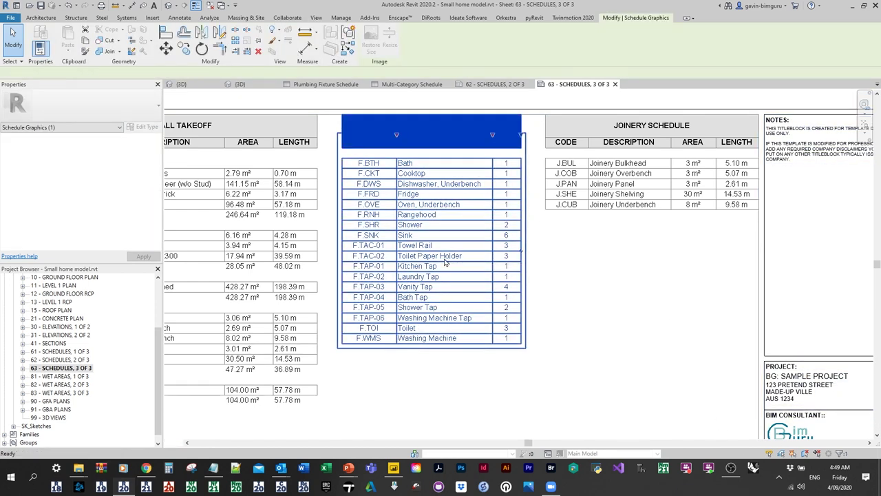
{"action": "double_click", "coordinate": [447, 266]}
{"action": "left_click", "coordinate": [129, 228]}
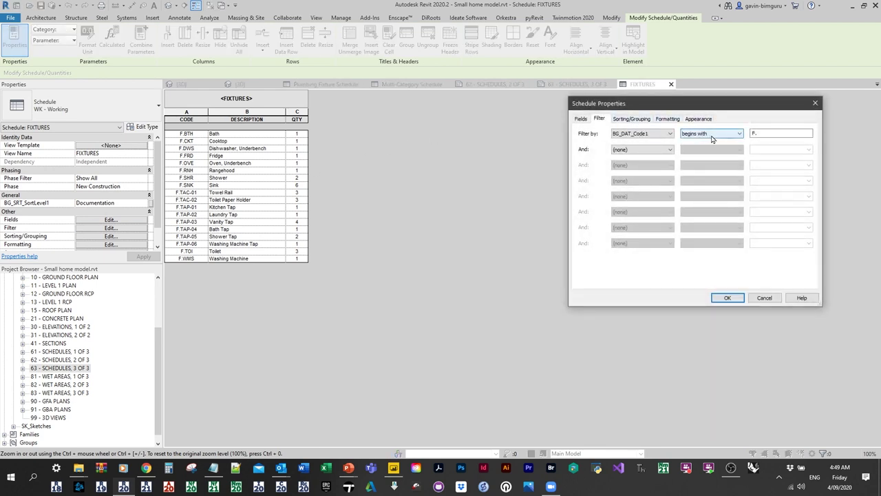
{"action": "left_click", "coordinate": [763, 135]}
{"action": "left_click", "coordinate": [815, 105]}
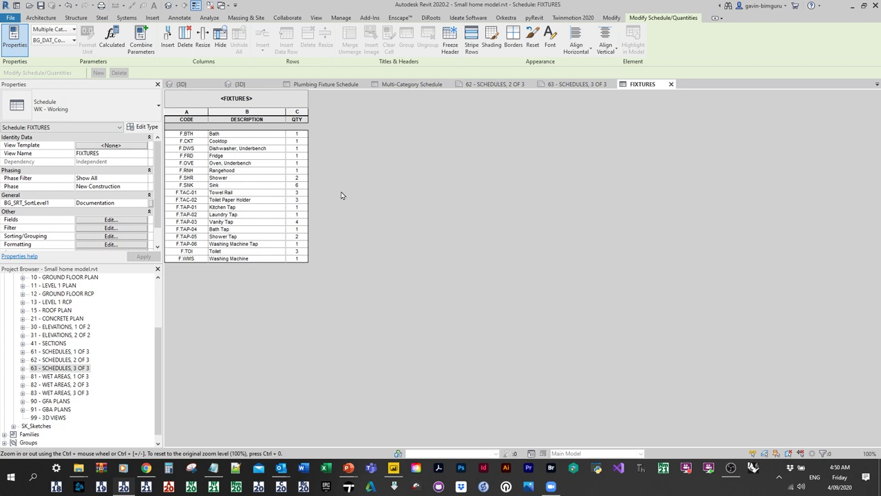
Step: Review the Phase Filter options and the Phase setting of the Fixtures schedule
{"action": "left_click", "coordinate": [130, 185]}
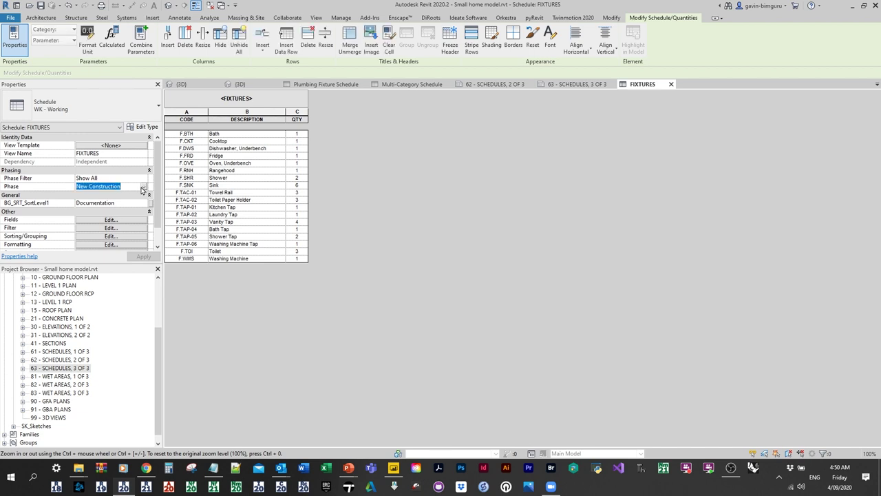
{"action": "left_click", "coordinate": [131, 177]}
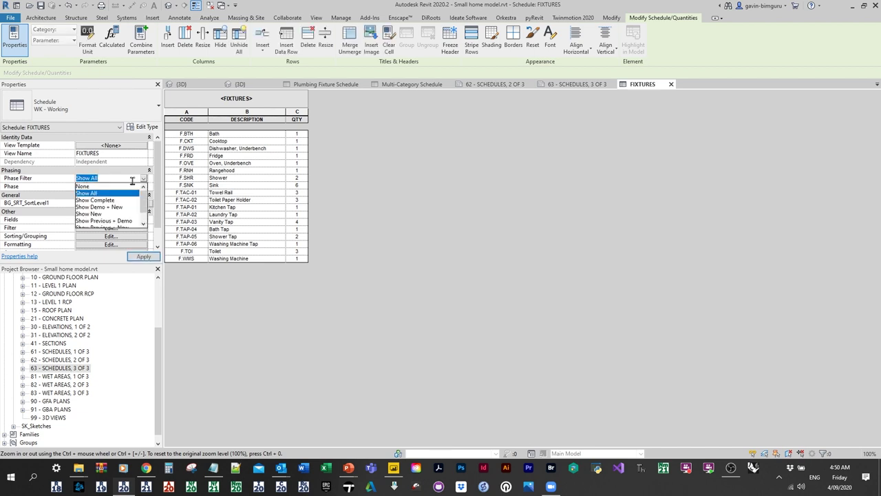
{"action": "left_click", "coordinate": [123, 177]}
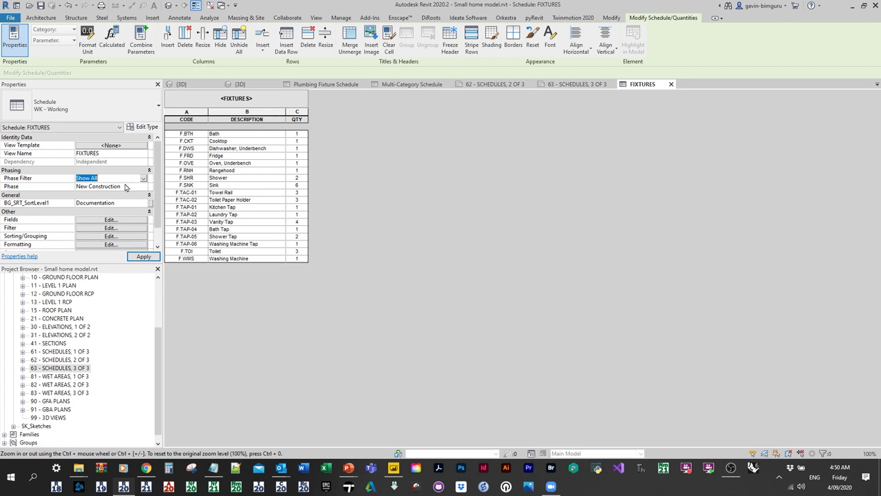
{"action": "left_click", "coordinate": [126, 186]}
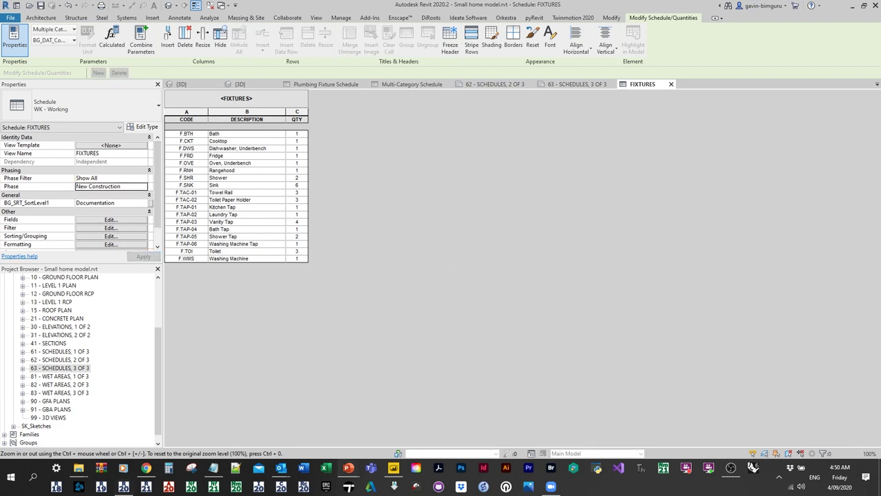
{"action": "key", "text": "alt+Tab"}
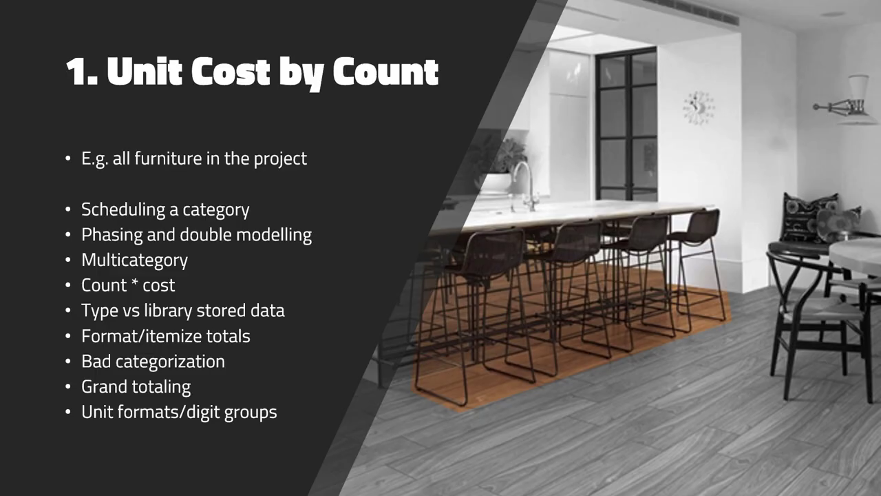
{"action": "key", "text": "Right"}
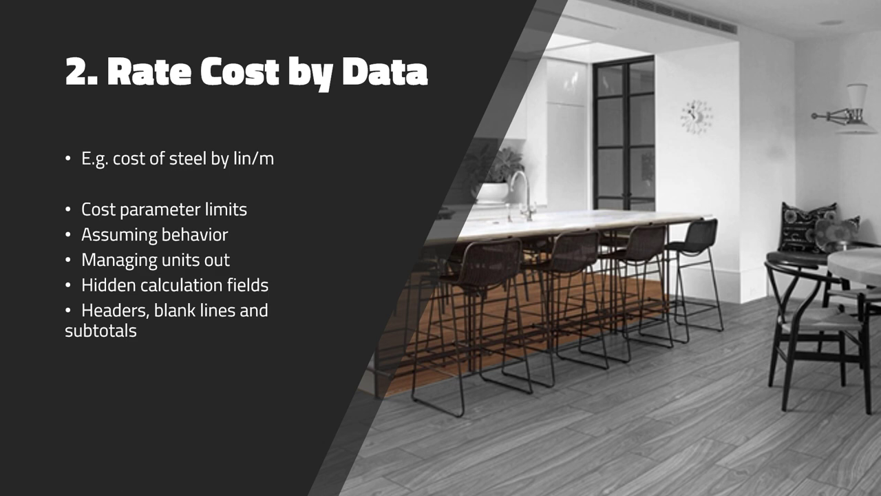
{"action": "key", "text": "alt+Tab"}
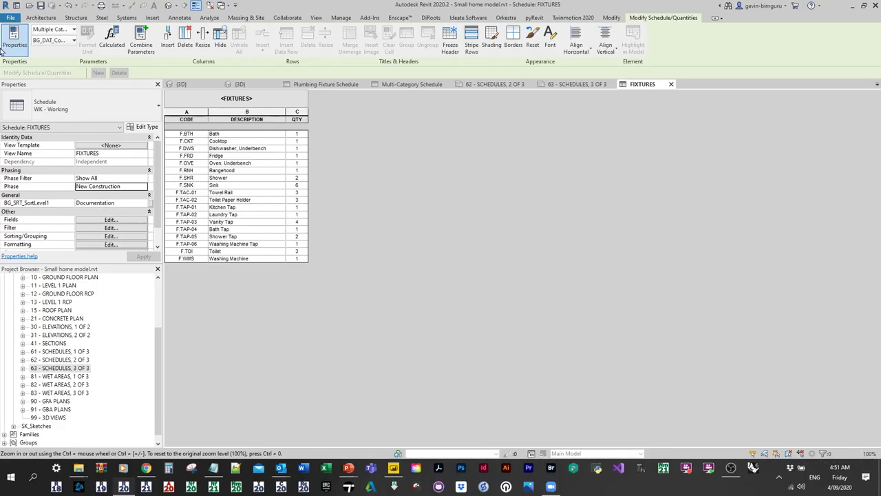
Step: Create a new project from a BIM Guru template
{"action": "left_click", "coordinate": [10, 17]}
{"action": "mouse_move", "coordinate": [21, 49]}
{"action": "left_click", "coordinate": [126, 66]}
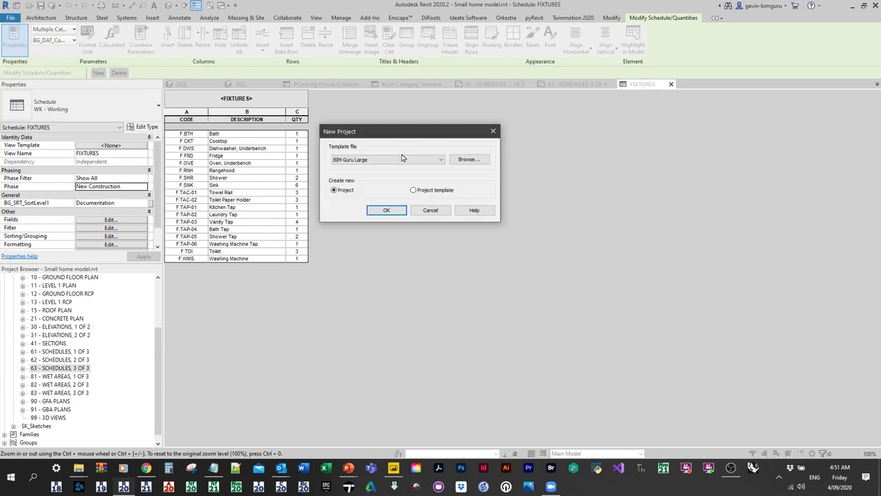
{"action": "left_click", "coordinate": [405, 159]}
{"action": "left_click", "coordinate": [365, 175]}
{"action": "left_click", "coordinate": [387, 211]}
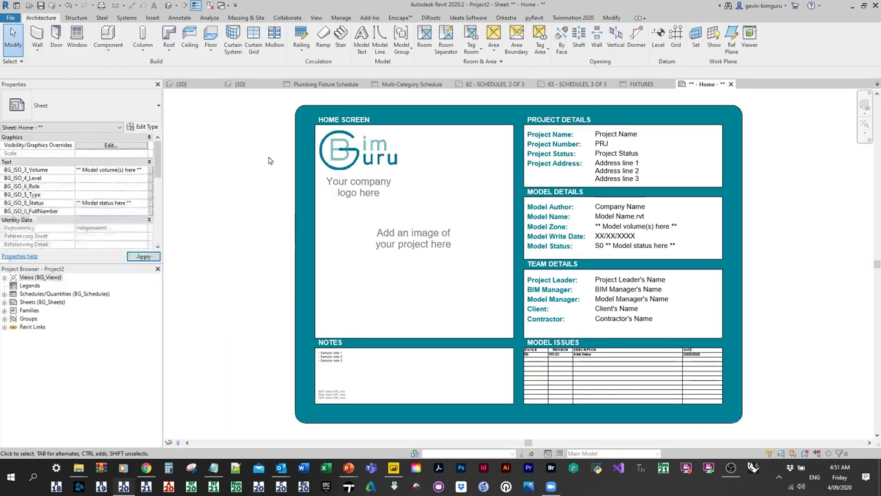
Step: Open the 3D view and look through the loaded structural framing families, down to the BG_SFA_Insitu-Rectangular 300 x 600mm type
{"action": "double_click", "coordinate": [29, 310]}
{"action": "scroll", "coordinate": [50, 393], "scroll_direction": "down", "scroll_amount": 3}
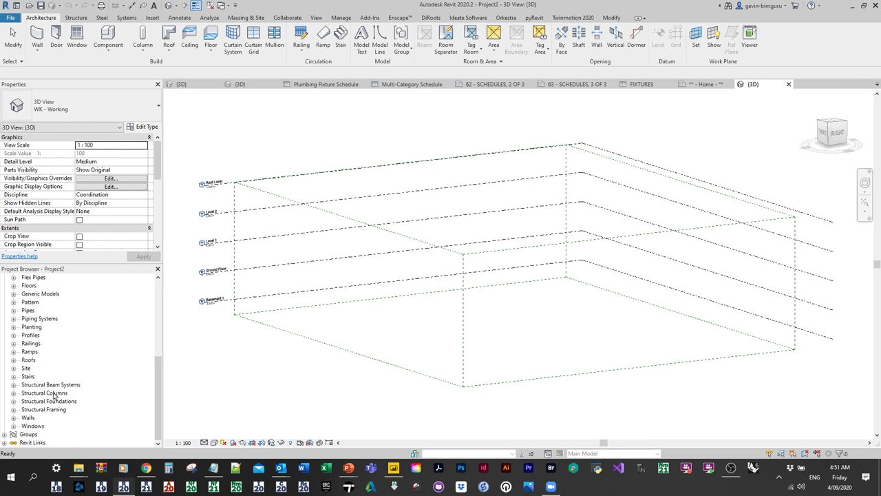
{"action": "double_click", "coordinate": [63, 417]}
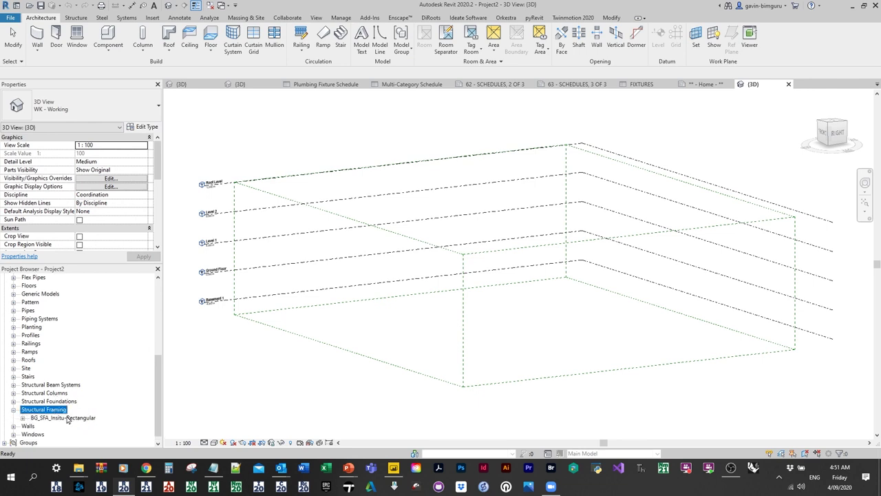
{"action": "double_click", "coordinate": [70, 418]}
{"action": "left_click", "coordinate": [65, 426]}
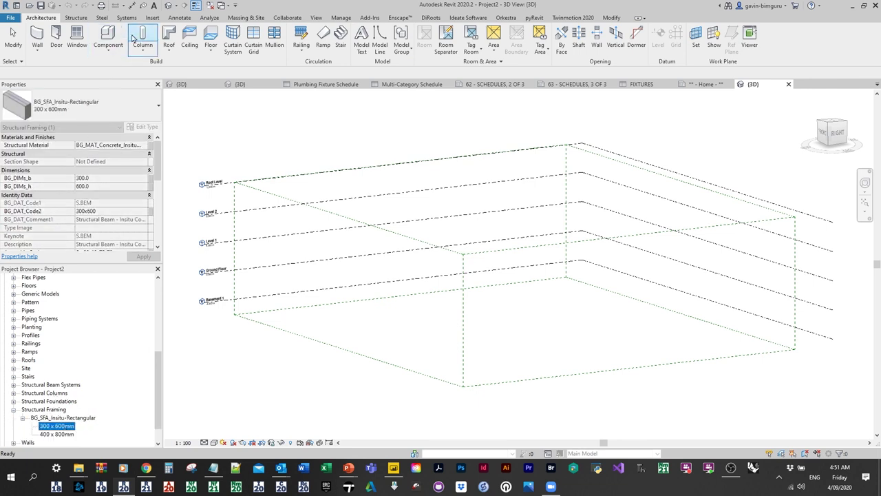
Step: Load the BG_SFA_Steel-UB family from the Steel Heavy structural framing folder with its 310UB40 type
{"action": "left_click", "coordinate": [152, 17]}
{"action": "left_click", "coordinate": [378, 44]}
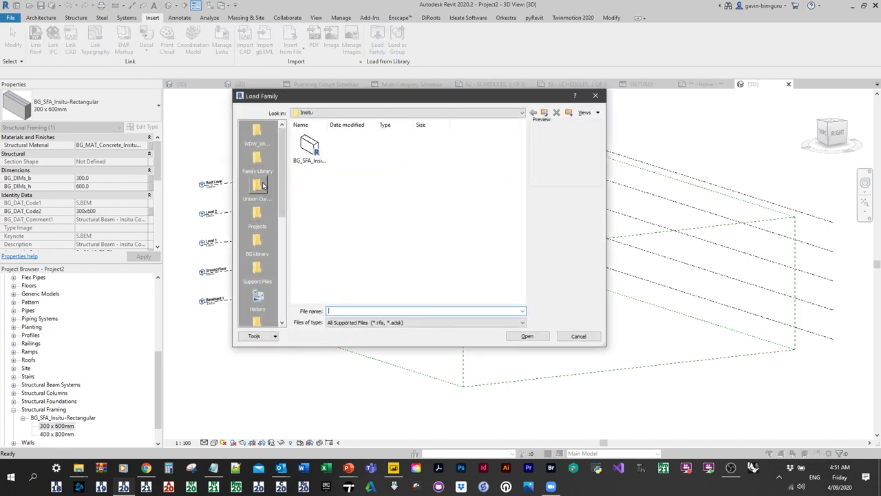
{"action": "left_click", "coordinate": [544, 112]}
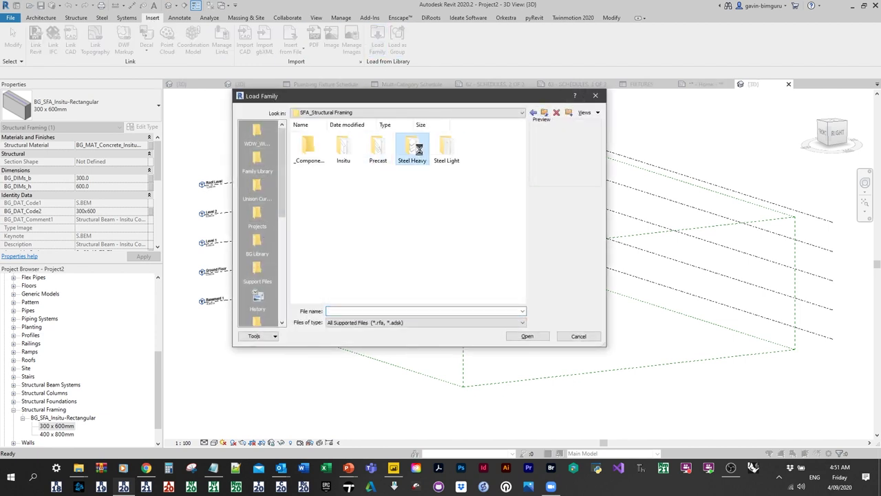
{"action": "double_click", "coordinate": [410, 146]}
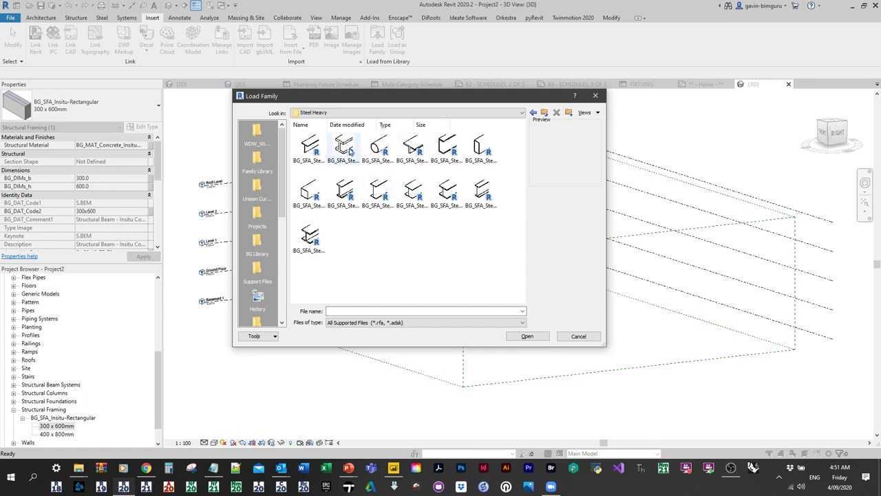
{"action": "left_click", "coordinate": [379, 193]}
{"action": "left_click", "coordinate": [521, 336]}
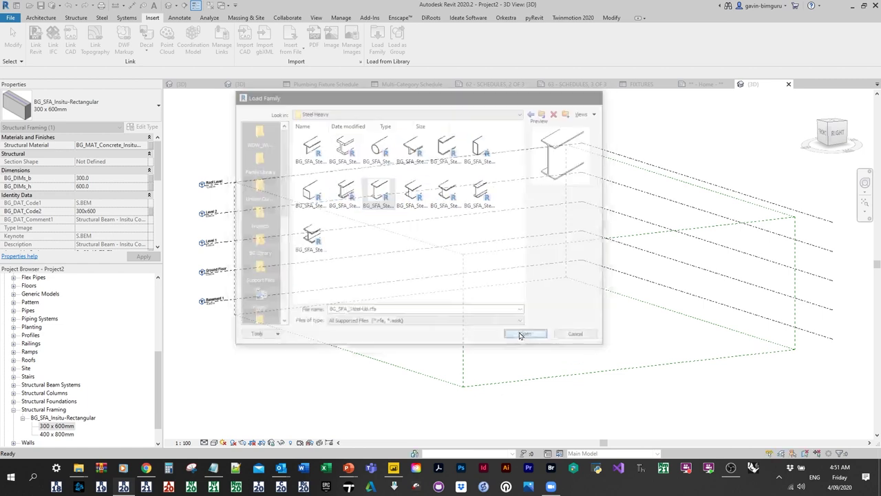
{"action": "left_click", "coordinate": [303, 251]}
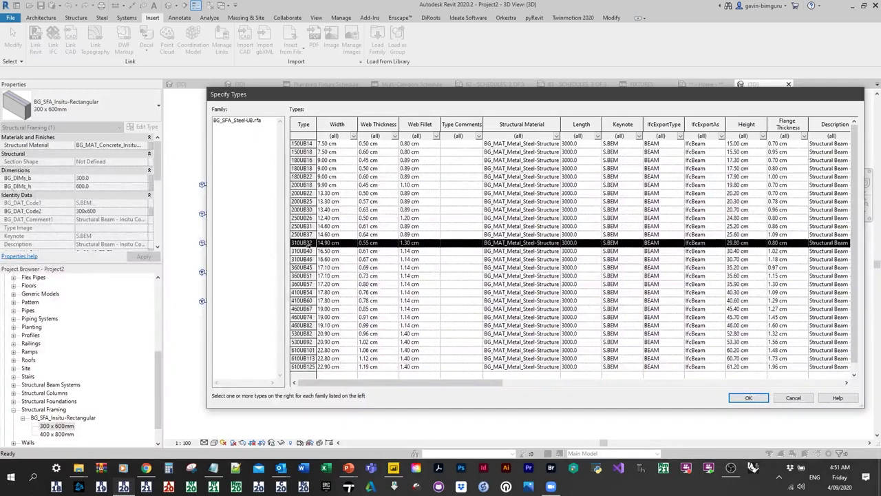
{"action": "left_click", "coordinate": [747, 398]}
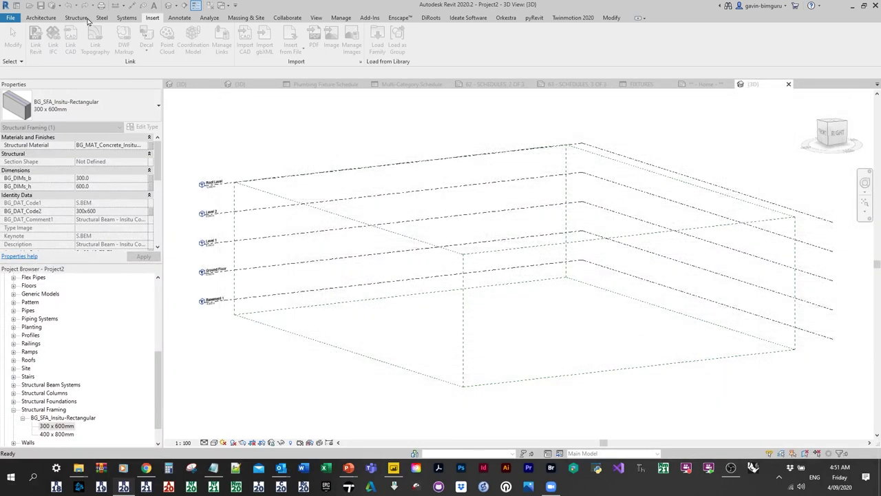
Step: Place a 310UB40 steel beam about 15800 mm long on the Basement 1 level in the 3D view
{"action": "left_click", "coordinate": [76, 17]}
{"action": "left_click", "coordinate": [36, 38]}
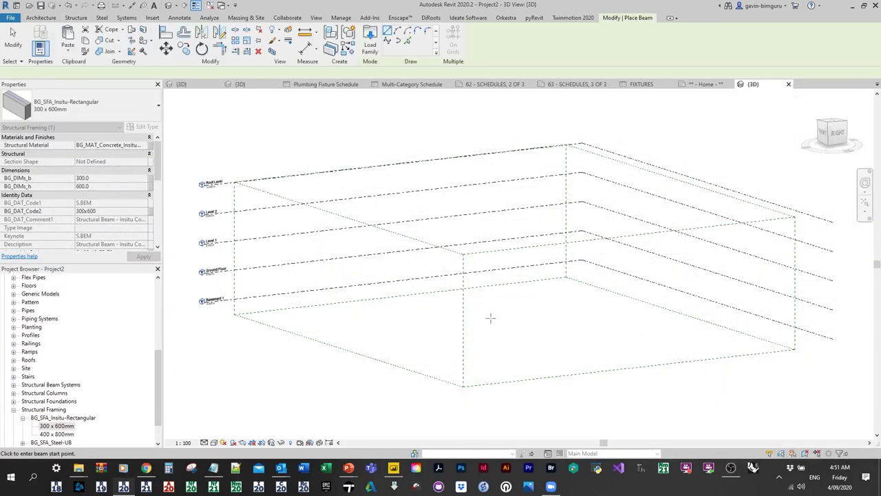
{"action": "key", "text": "Escape"}
{"action": "key", "text": "Escape"}
{"action": "scroll", "coordinate": [523, 323], "scroll_direction": "up", "scroll_amount": 3}
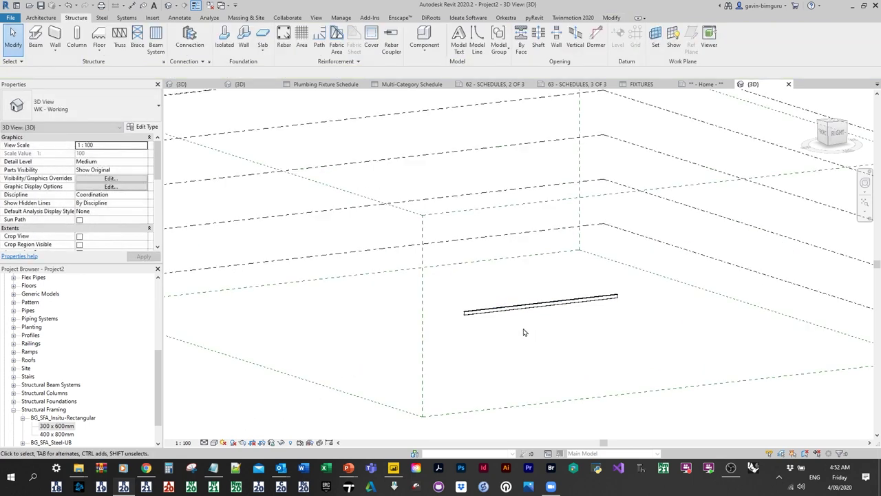
Step: Set the steel beam's length to 10000 mm and review its cut length and length properties
{"action": "left_click", "coordinate": [506, 302]}
{"action": "scroll", "coordinate": [548, 322], "scroll_direction": "up", "scroll_amount": 5}
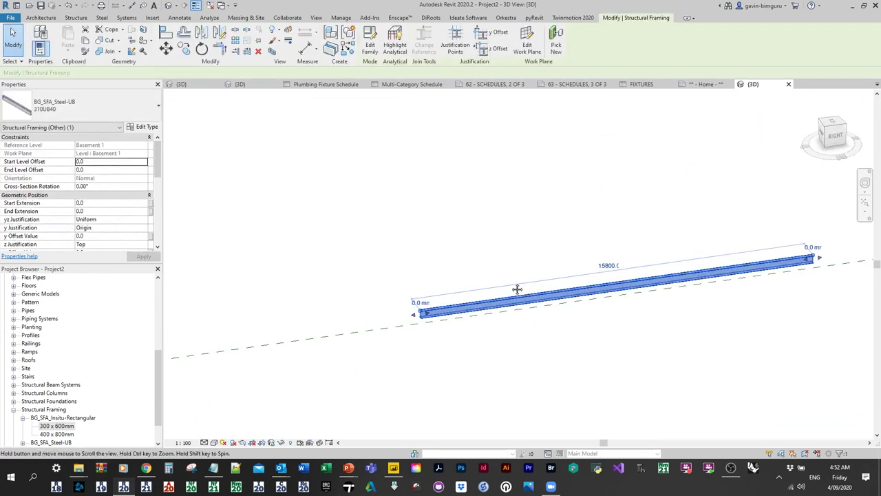
{"action": "left_click", "coordinate": [563, 261]}
{"action": "type", "text": "10"}
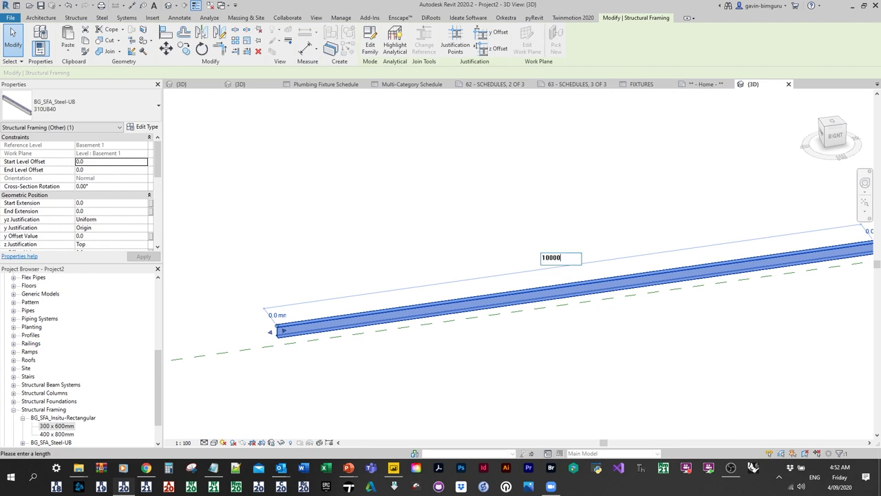
{"action": "type", "text": "000"}
{"action": "key", "text": "Return"}
{"action": "scroll", "coordinate": [123, 210], "scroll_direction": "down", "scroll_amount": 2}
{"action": "scroll", "coordinate": [123, 211], "scroll_direction": "down", "scroll_amount": 2}
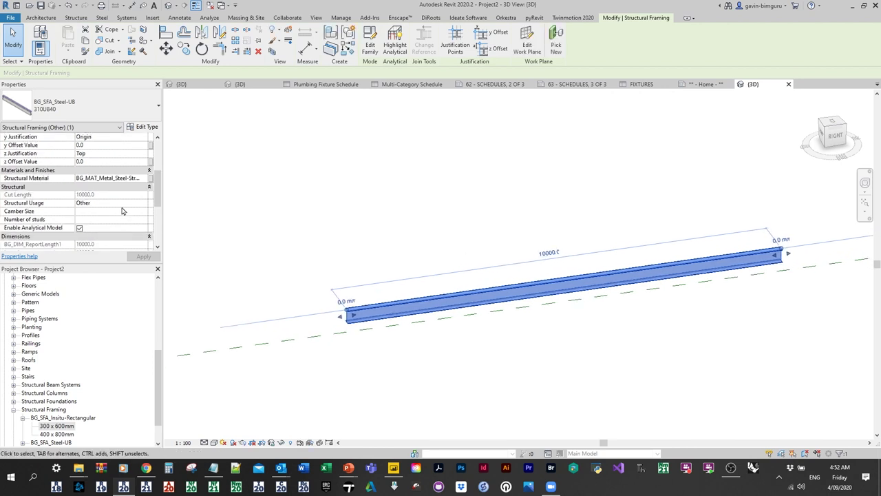
{"action": "scroll", "coordinate": [65, 199], "scroll_direction": "down", "scroll_amount": 2}
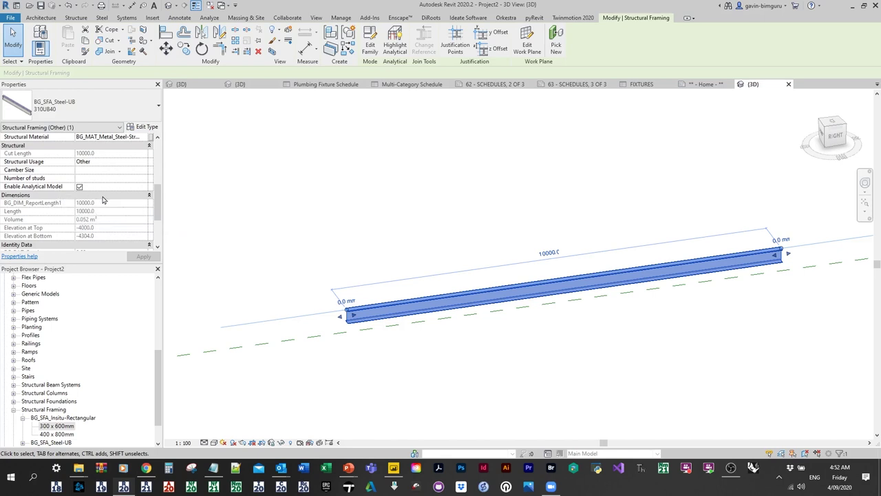
Step: Try to move the steel beam's near component end along the beam, and undo the change
{"action": "middle_click_drag", "start_coordinate": [368, 275], "coordinate": [370, 269]}
{"action": "scroll", "coordinate": [374, 258], "scroll_direction": "up", "scroll_amount": 2}
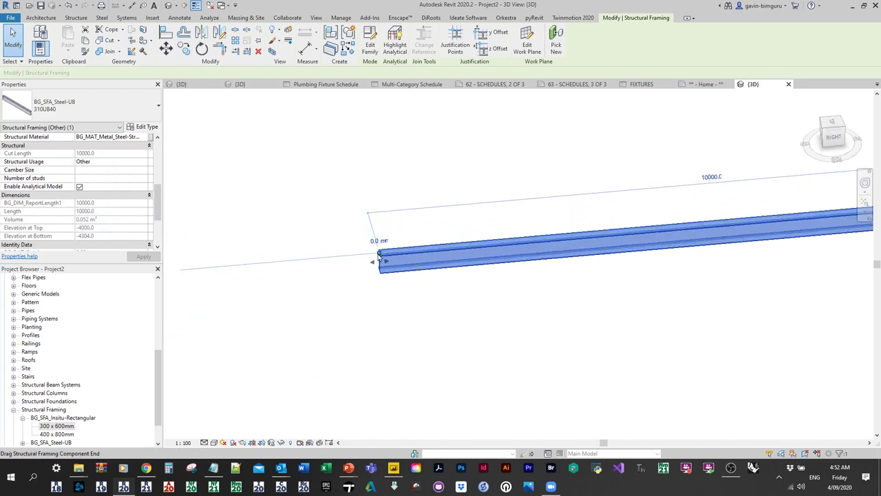
{"action": "left_click_drag", "start_coordinate": [379, 256], "coordinate": [472, 282]}
{"action": "key", "text": "ctrl+z"}
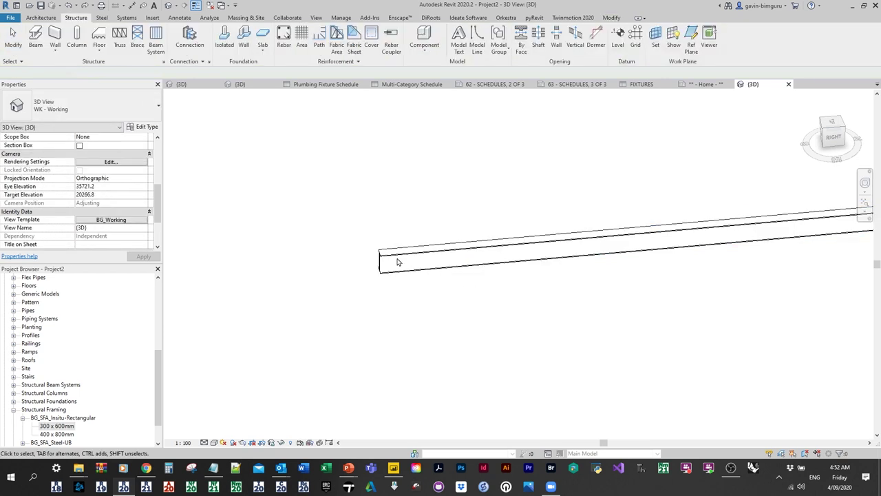
Step: Pull back the near end of the steel beam by its shape handle to a cut length of about 8918 mm
{"action": "left_click", "coordinate": [389, 263]}
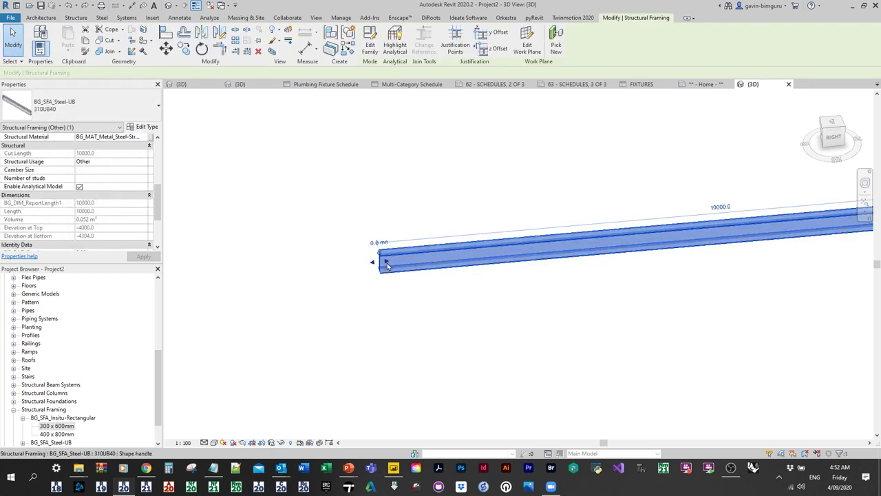
{"action": "left_click_drag", "start_coordinate": [387, 267], "coordinate": [453, 265]}
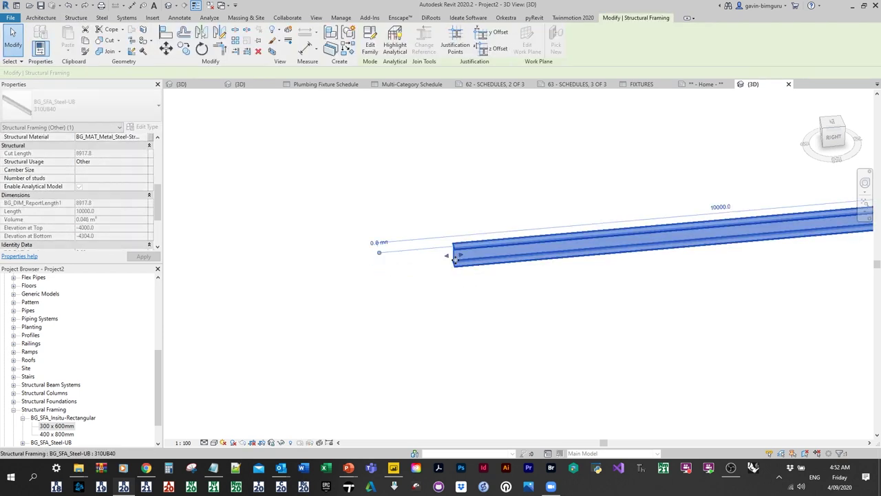
{"action": "middle_click_drag", "start_coordinate": [556, 227], "coordinate": [495, 234]}
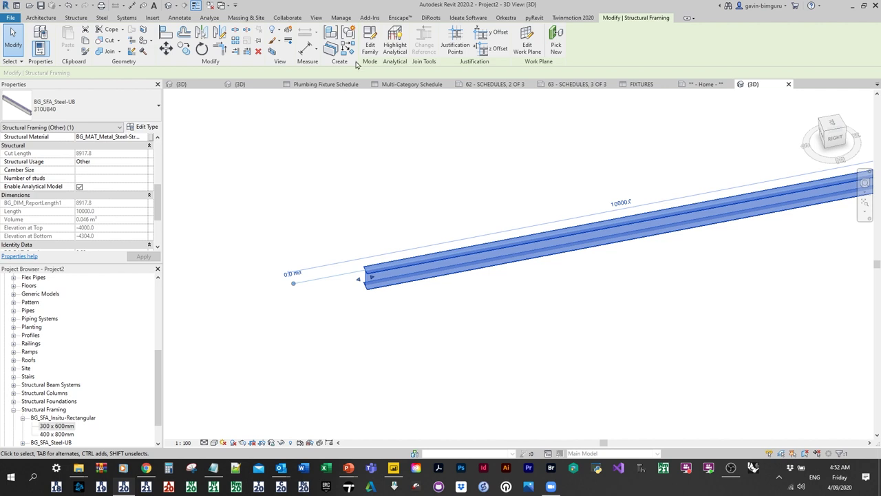
{"action": "left_click", "coordinate": [377, 171]}
{"action": "left_click", "coordinate": [10, 17]}
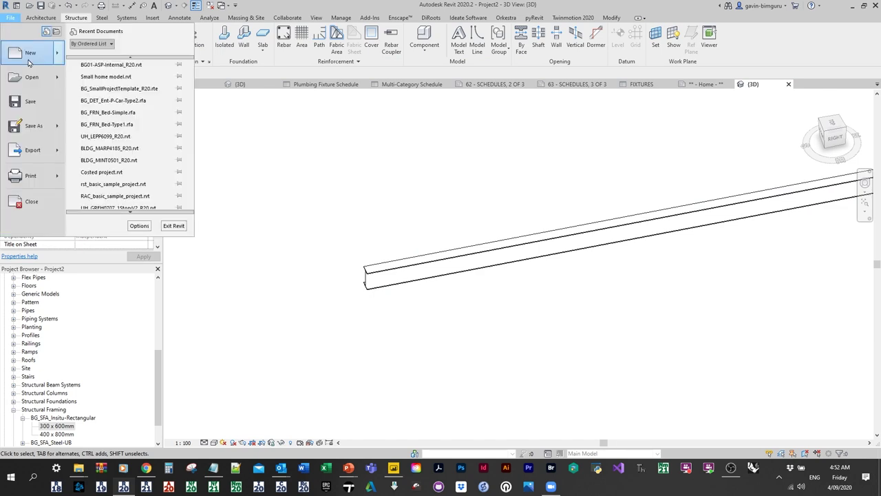
{"action": "mouse_move", "coordinate": [28, 62]}
{"action": "left_click", "coordinate": [137, 91]}
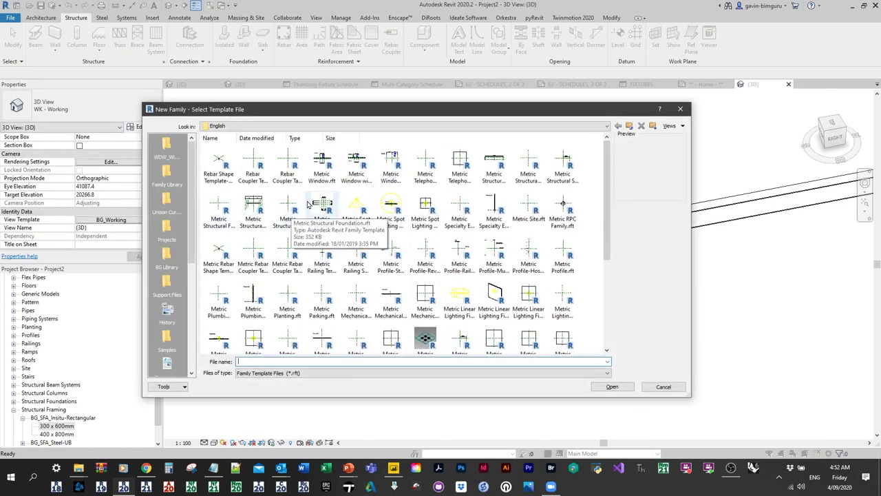
{"action": "scroll", "coordinate": [282, 210], "scroll_direction": "down", "scroll_amount": 5}
{"action": "scroll", "coordinate": [494, 221], "scroll_direction": "down", "scroll_amount": 1}
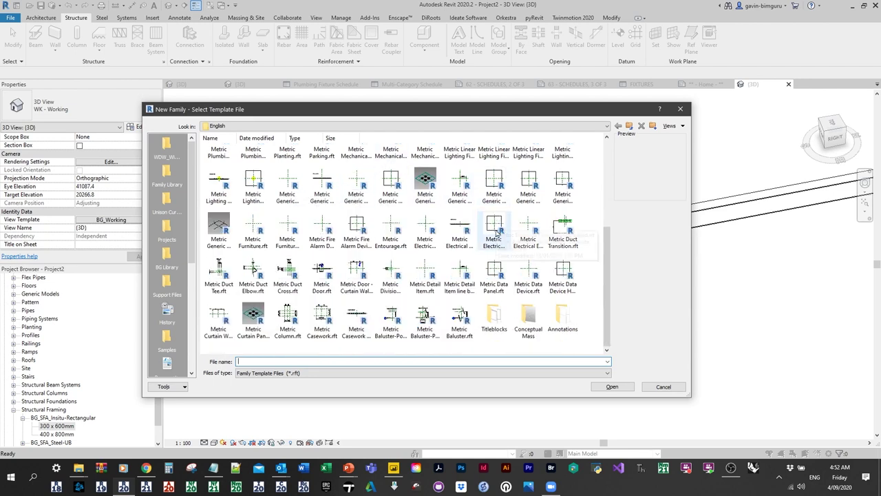
{"action": "scroll", "coordinate": [168, 213], "scroll_direction": "down", "scroll_amount": 3}
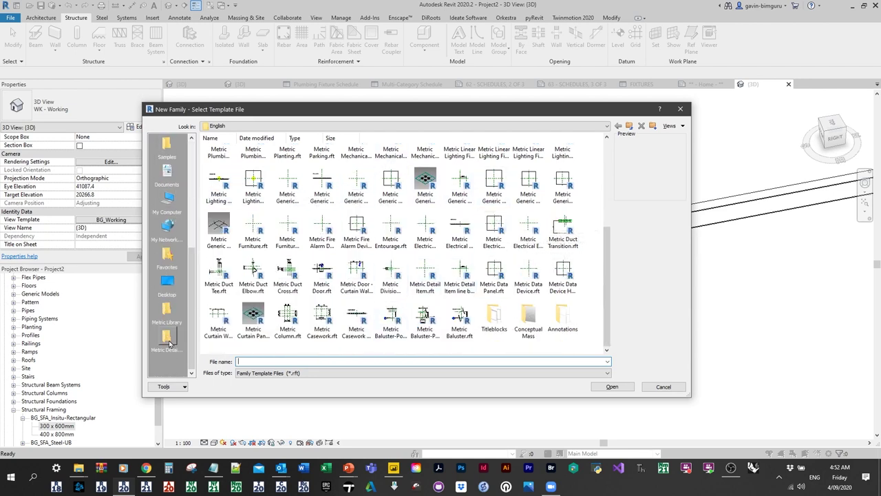
{"action": "left_click", "coordinate": [663, 386]}
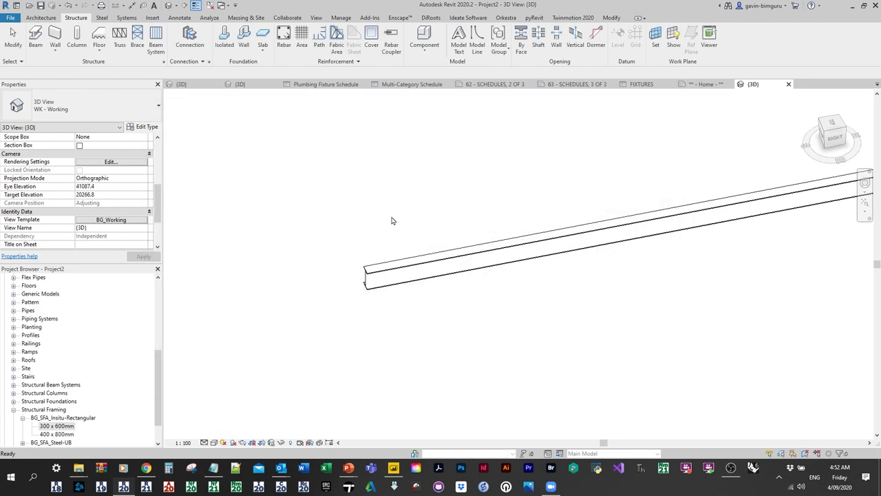
Step: Open the Double C-Channel.rfa family from the Steel folder under Structural Framing in the Metric Library
{"action": "left_click", "coordinate": [10, 17]}
{"action": "mouse_move", "coordinate": [32, 81]}
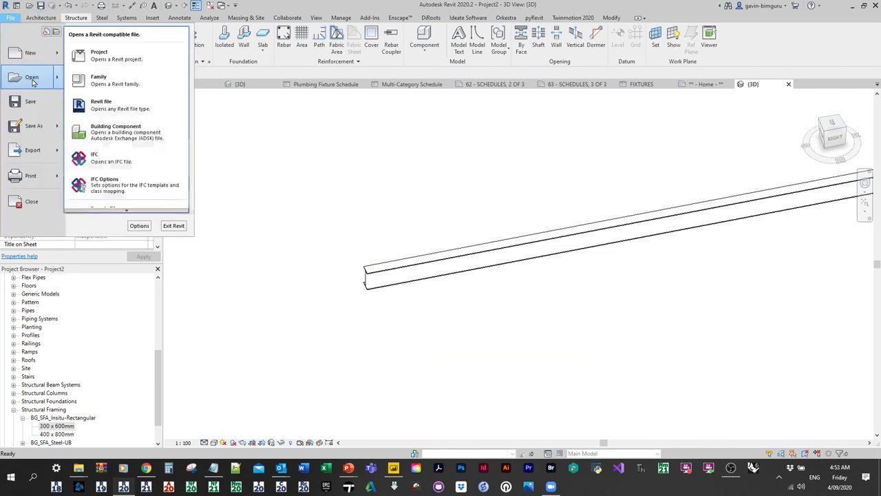
{"action": "left_click", "coordinate": [138, 84]}
{"action": "scroll", "coordinate": [234, 276], "scroll_direction": "up", "scroll_amount": 3}
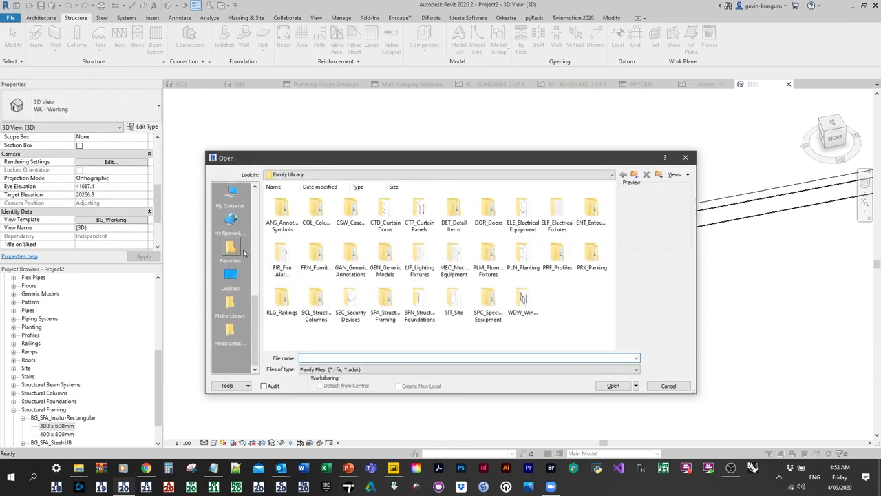
{"action": "left_click", "coordinate": [231, 306]}
{"action": "scroll", "coordinate": [420, 298], "scroll_direction": "down", "scroll_amount": 2}
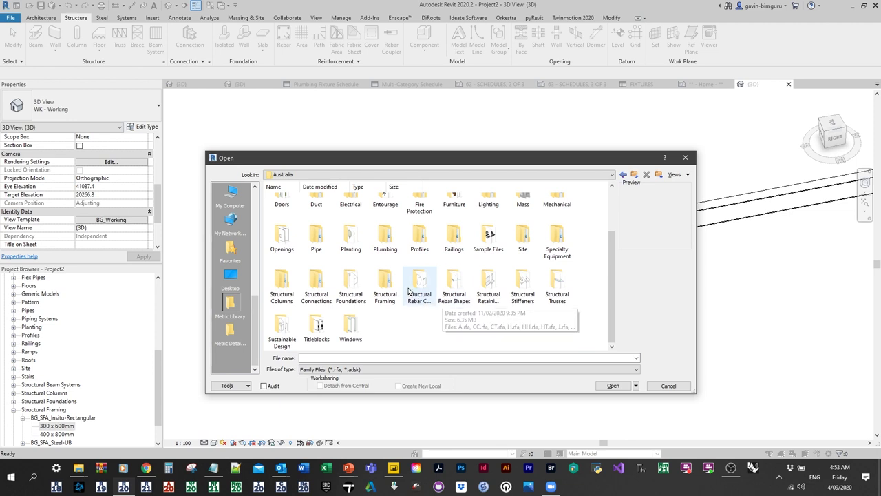
{"action": "double_click", "coordinate": [384, 288]}
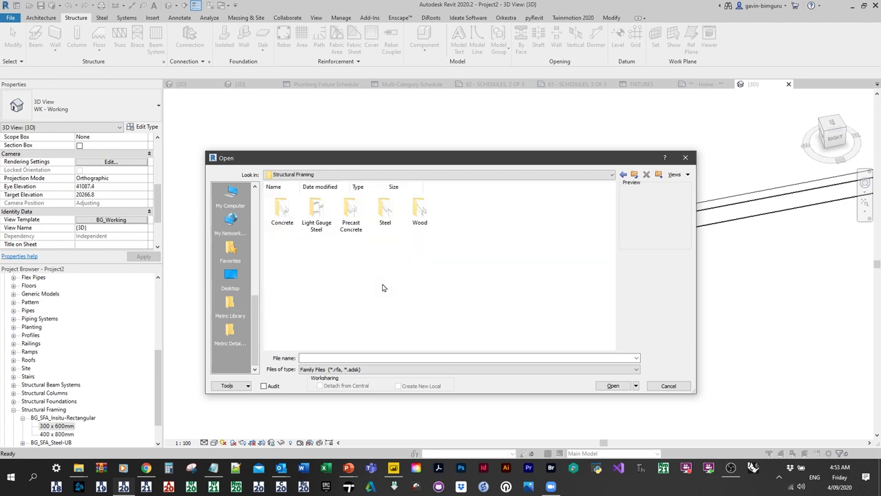
{"action": "double_click", "coordinate": [386, 211]}
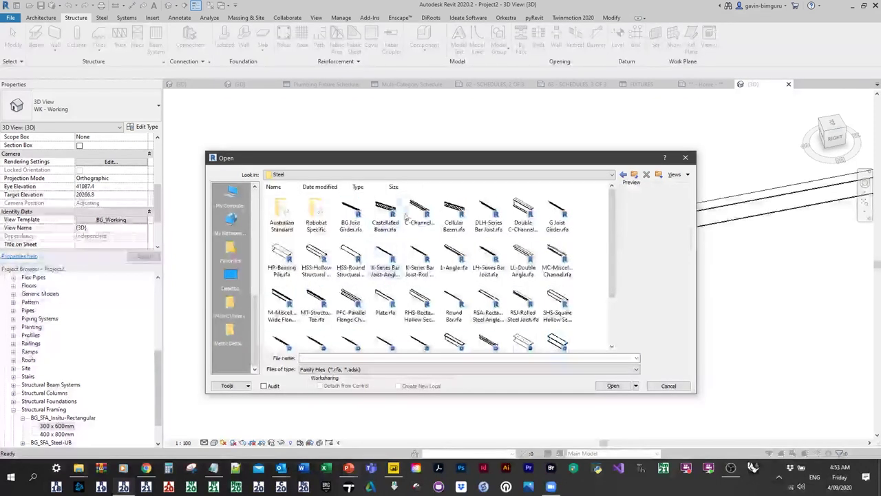
{"action": "left_click", "coordinate": [296, 256]}
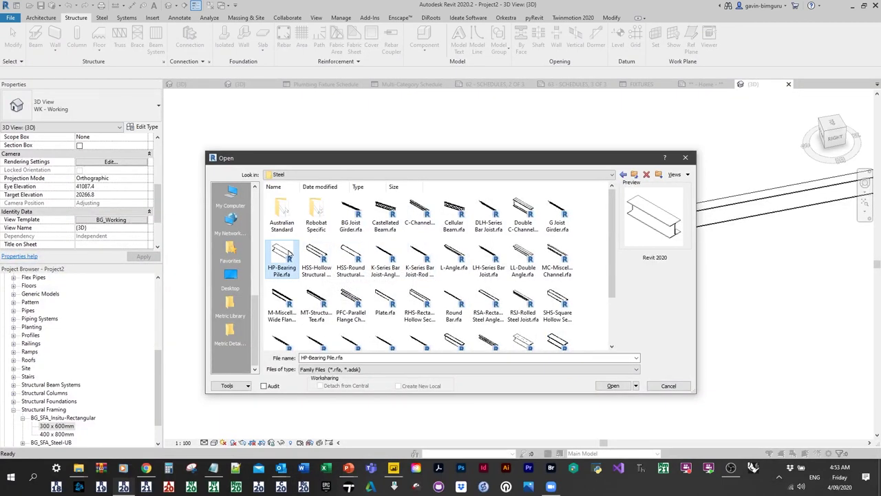
{"action": "left_click", "coordinate": [524, 215]}
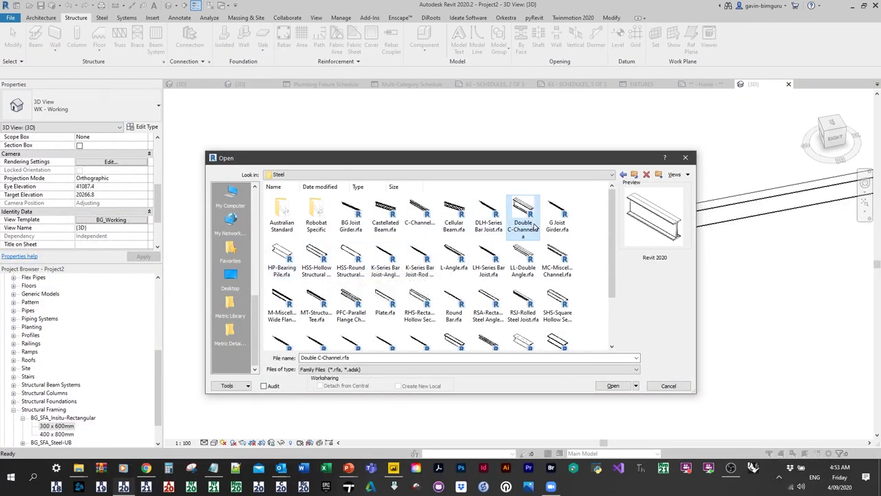
{"action": "double_click", "coordinate": [524, 215]}
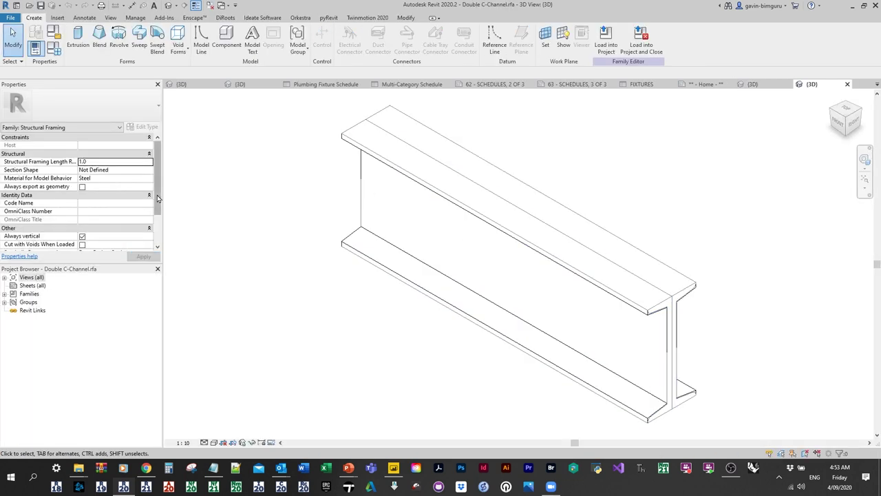
Step: Open the family's Ref. Level floor plan
{"action": "left_click", "coordinate": [32, 277]}
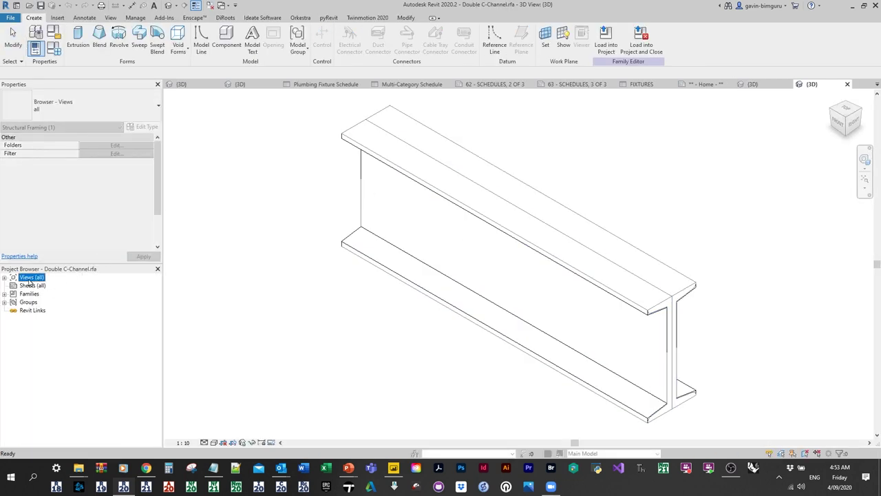
{"action": "double_click", "coordinate": [29, 280]}
{"action": "double_click", "coordinate": [36, 285]}
{"action": "double_click", "coordinate": [43, 294]}
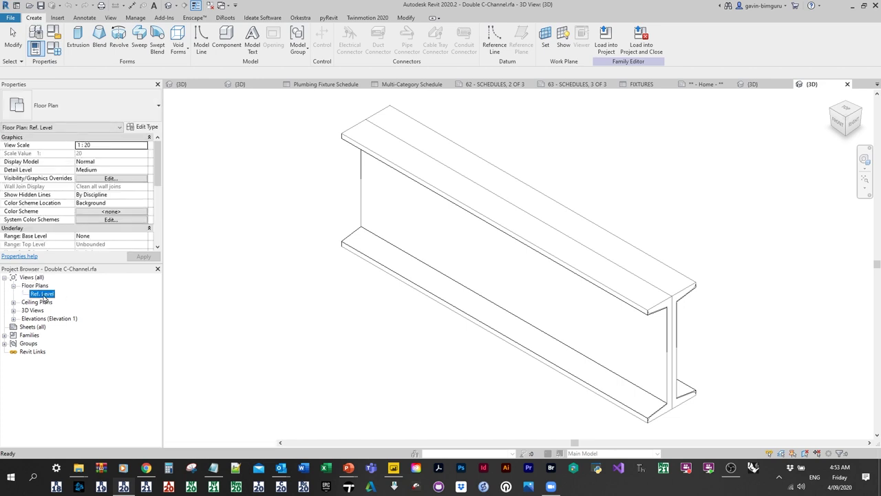
{"action": "middle_click_drag", "start_coordinate": [521, 163], "coordinate": [506, 180]}
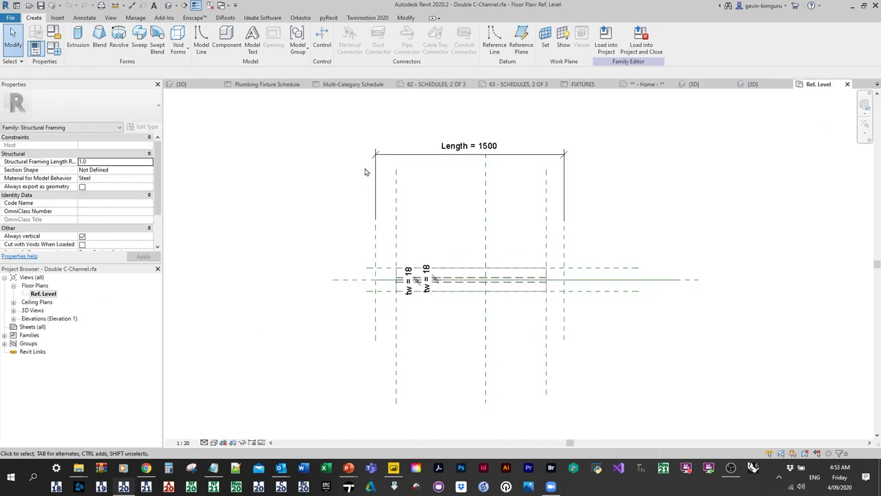
Step: Examine the Length dimension, its end reference planes, and the Member Left and Member Right reference planes
{"action": "left_click", "coordinate": [566, 153]}
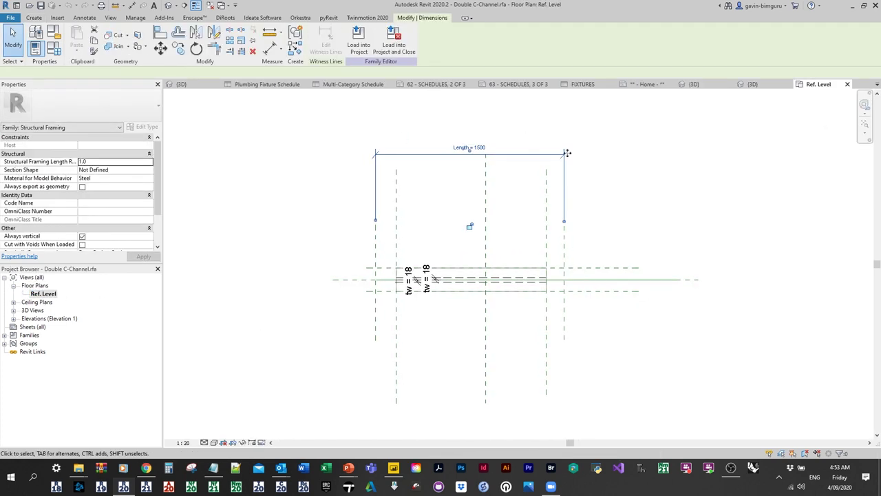
{"action": "left_click", "coordinate": [565, 241]}
{"action": "left_click", "coordinate": [375, 241]}
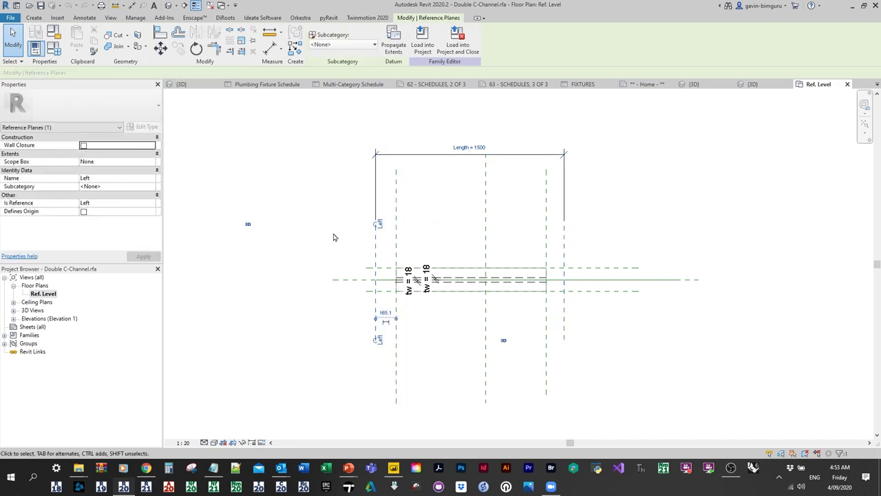
{"action": "left_click", "coordinate": [398, 220]}
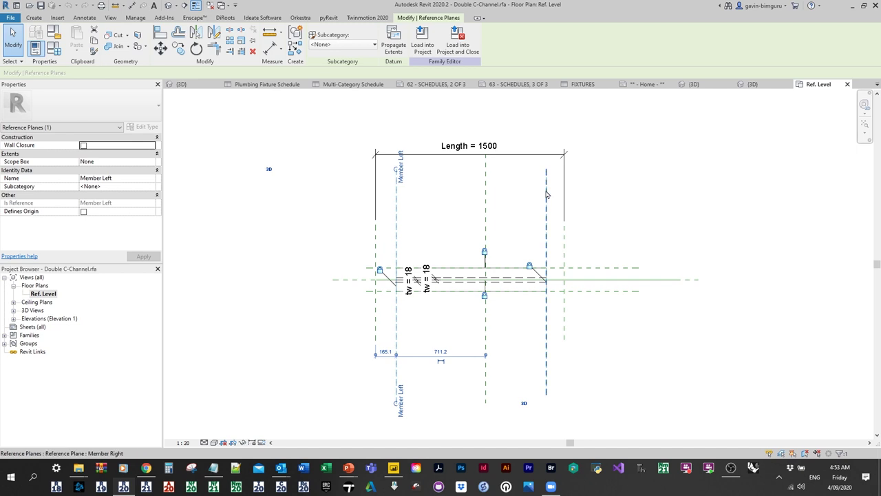
{"action": "left_click", "coordinate": [546, 241]}
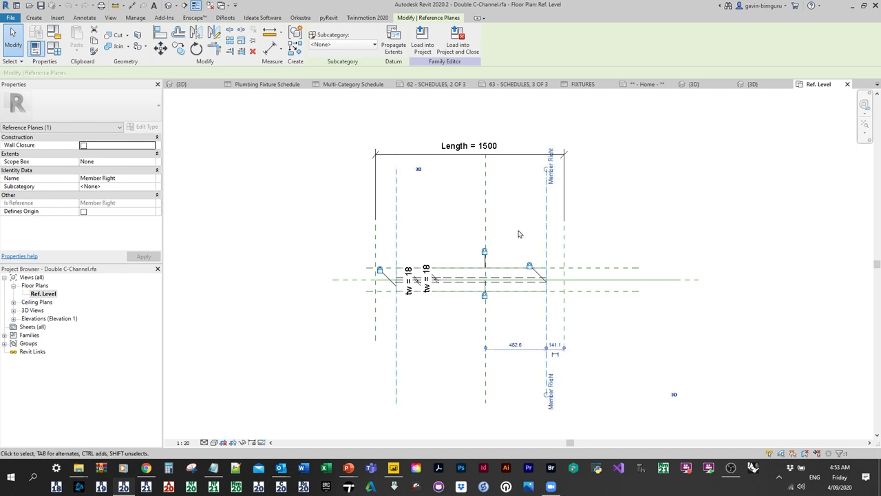
{"action": "left_click", "coordinate": [519, 233]}
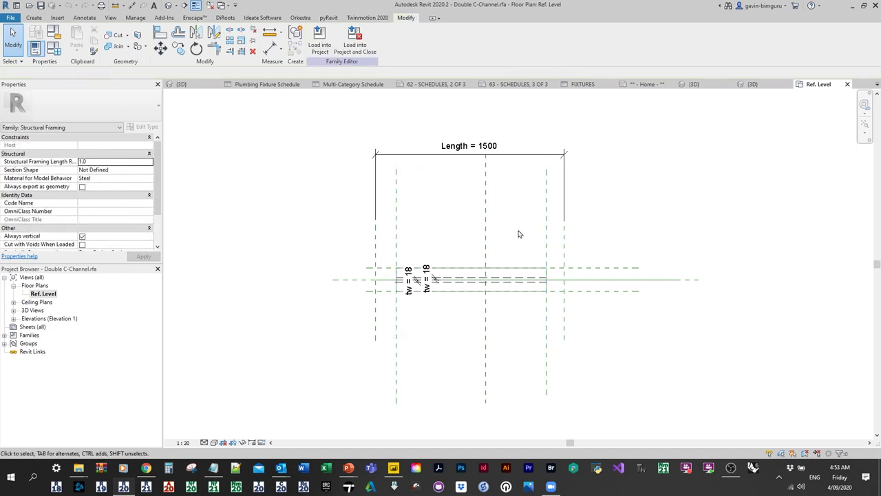
Step: Add an aligned dimension between the Member Left and Member Right reference planes, below the Length dimension
{"action": "key", "text": "d"}
{"action": "key", "text": "i"}
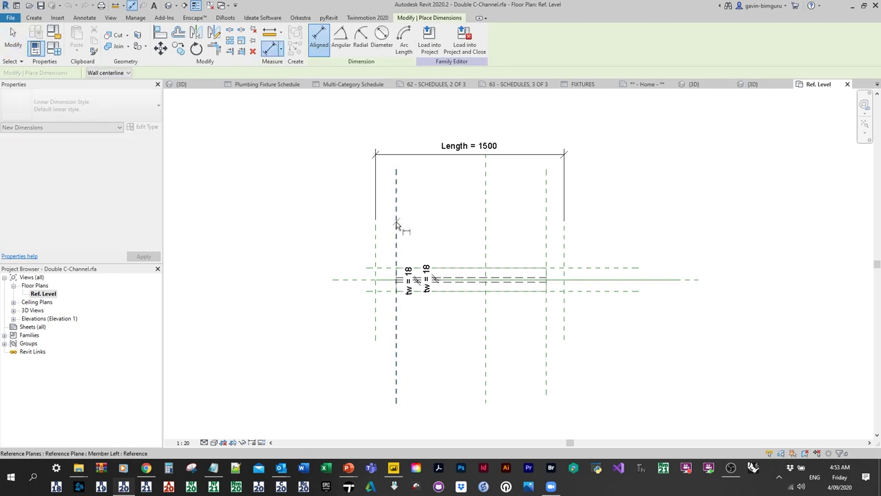
{"action": "left_click", "coordinate": [397, 226]}
{"action": "left_click", "coordinate": [549, 230]}
{"action": "left_click", "coordinate": [499, 230]}
{"action": "key", "text": "Escape"}
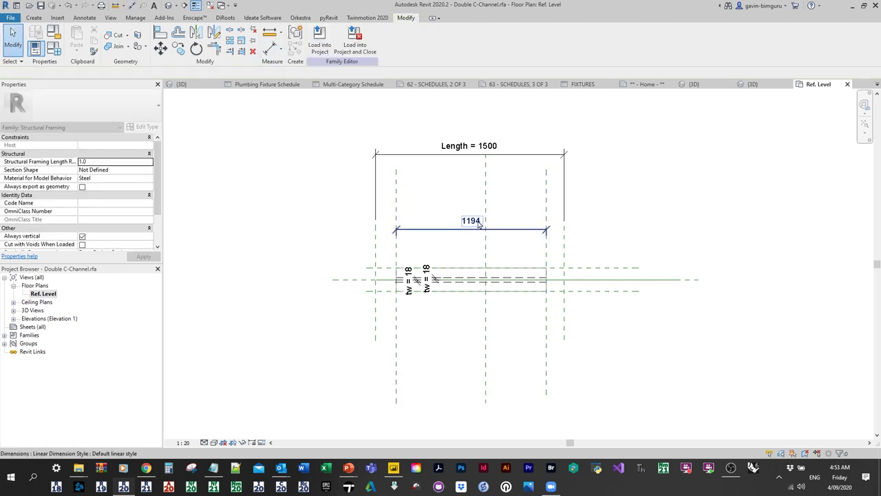
Step: Label the new member dimension with shared parameter BG_DIM_ReportLength1 from the DIM - Dimensions (General) group, as an instance reporting parameter
{"action": "left_click", "coordinate": [406, 39]}
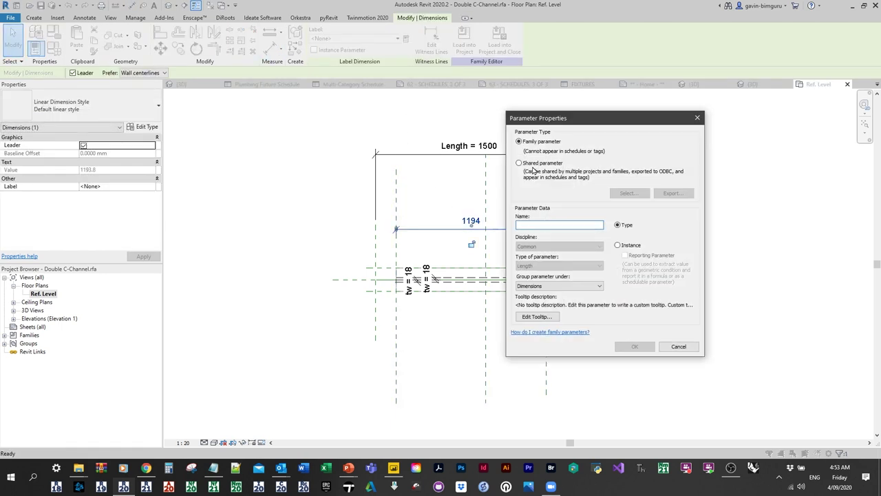
{"action": "left_click", "coordinate": [541, 166]}
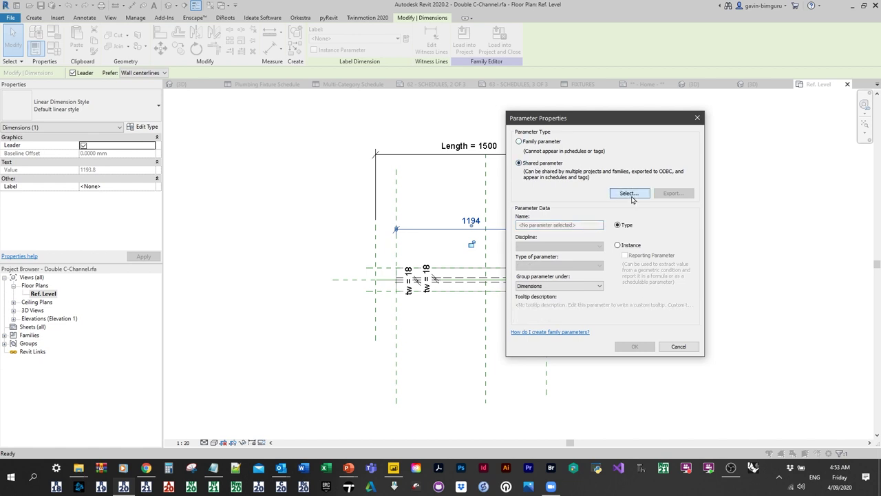
{"action": "left_click", "coordinate": [628, 193]}
{"action": "left_click", "coordinate": [480, 121]}
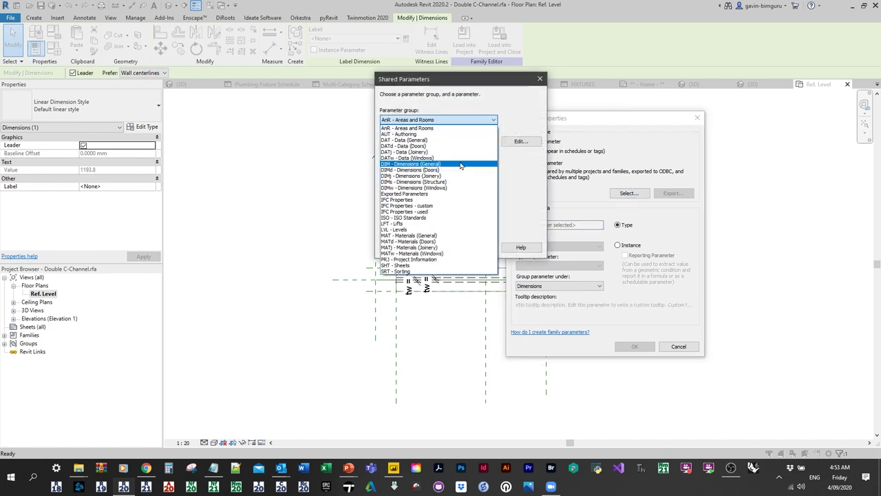
{"action": "left_click", "coordinate": [481, 162]}
{"action": "scroll", "coordinate": [490, 161], "scroll_direction": "down", "scroll_amount": 10}
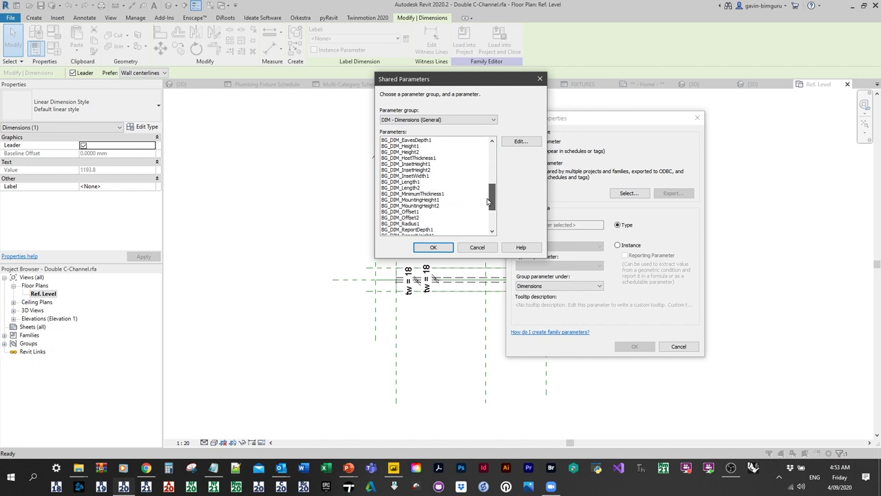
{"action": "scroll", "coordinate": [424, 186], "scroll_direction": "down", "scroll_amount": 2}
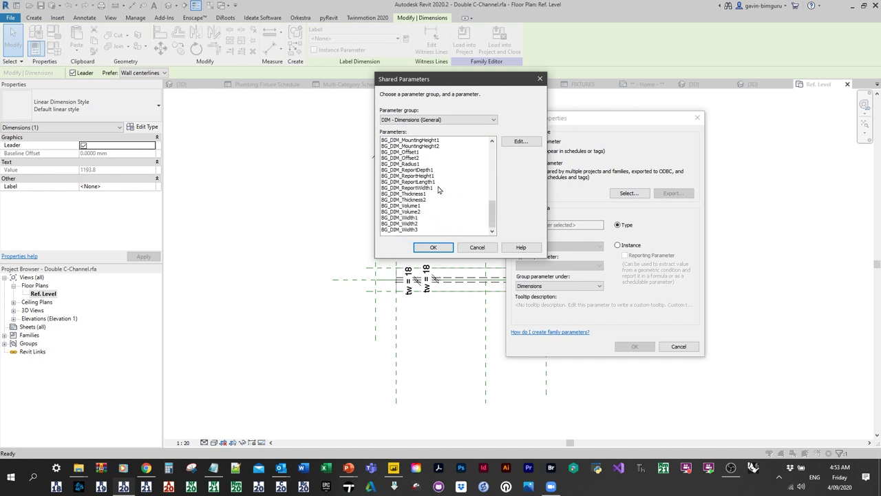
{"action": "left_click", "coordinate": [437, 181]}
{"action": "left_click", "coordinate": [433, 247]}
{"action": "left_click", "coordinate": [617, 245]}
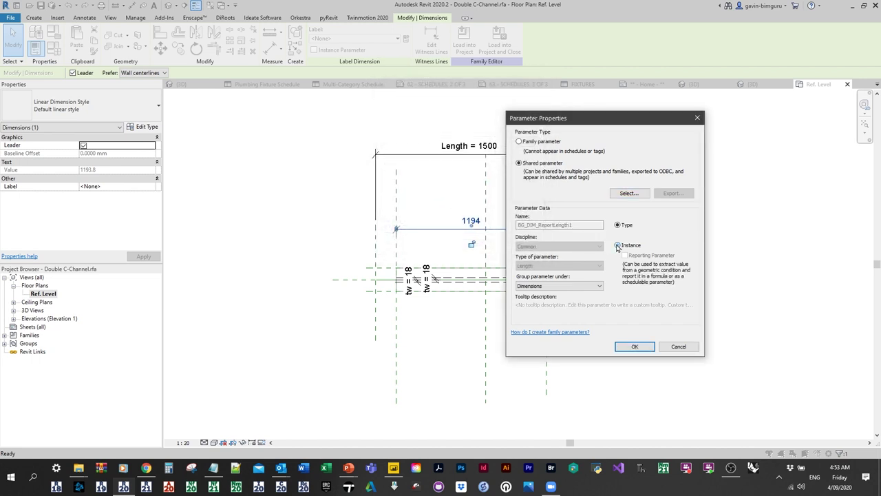
{"action": "left_click", "coordinate": [638, 349]}
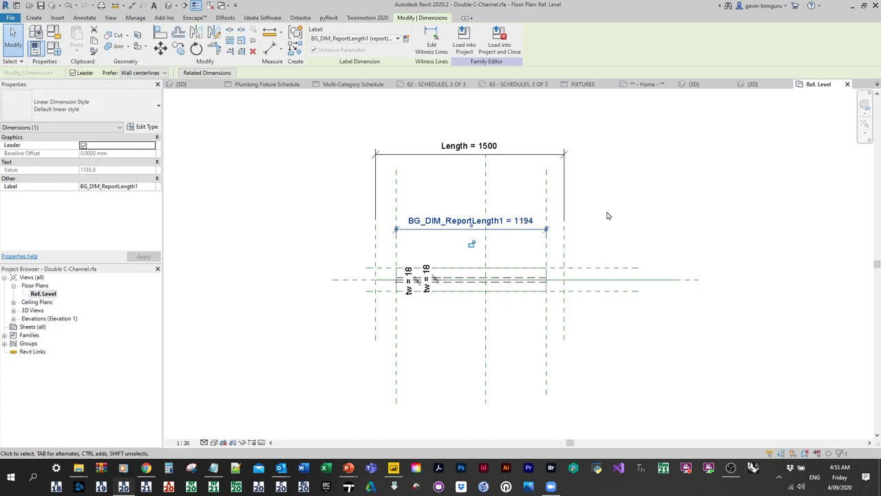
{"action": "left_click", "coordinate": [607, 216]}
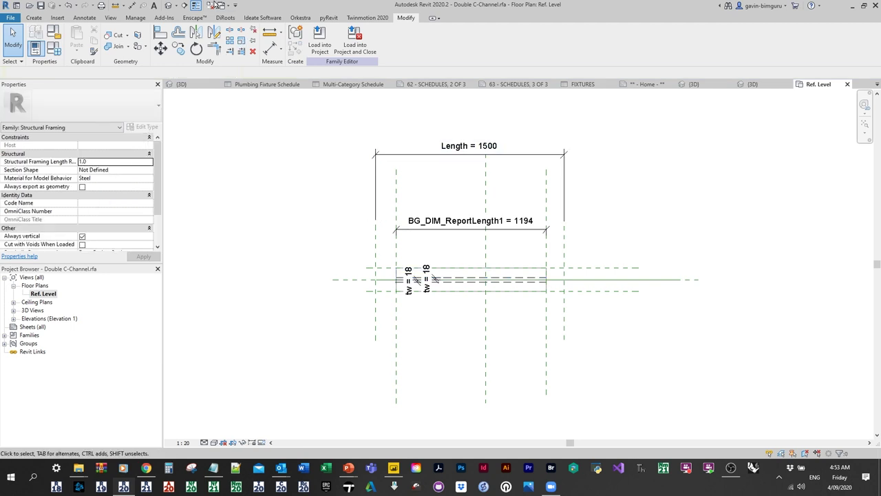
Step: Close the inactive views and load the Double C-Channel family into Project2
{"action": "left_click", "coordinate": [210, 6]}
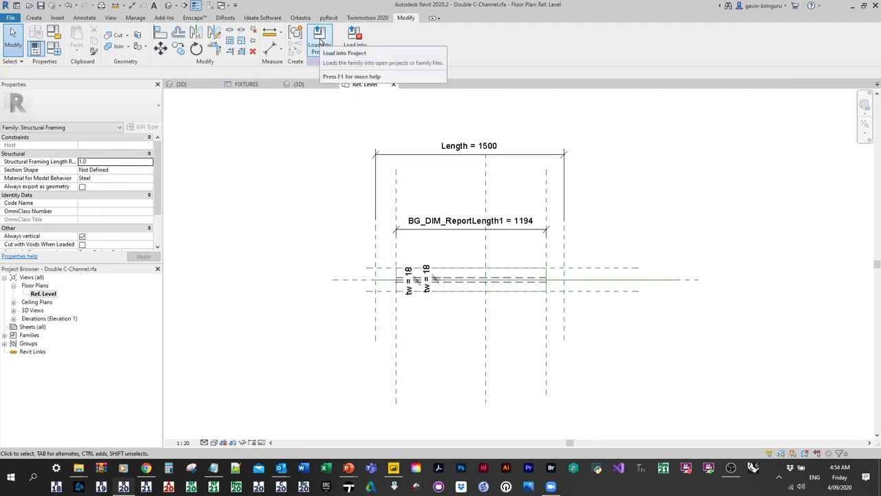
{"action": "left_click", "coordinate": [320, 43]}
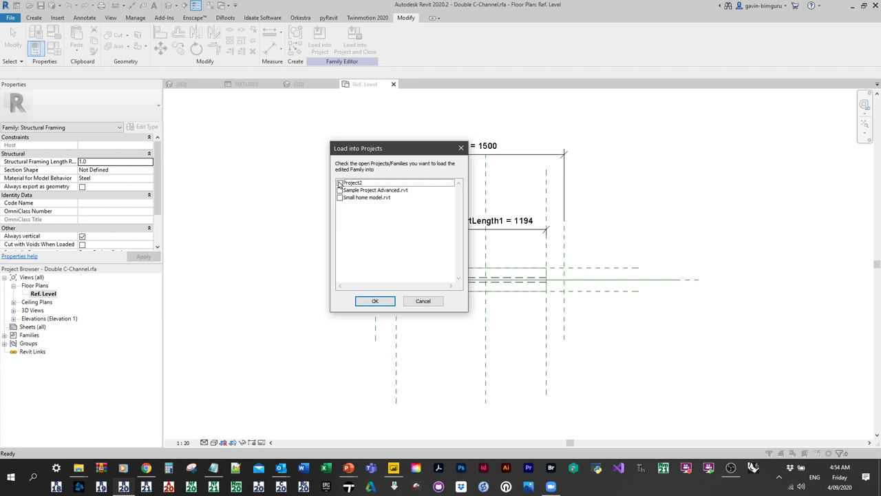
{"action": "left_click", "coordinate": [339, 184]}
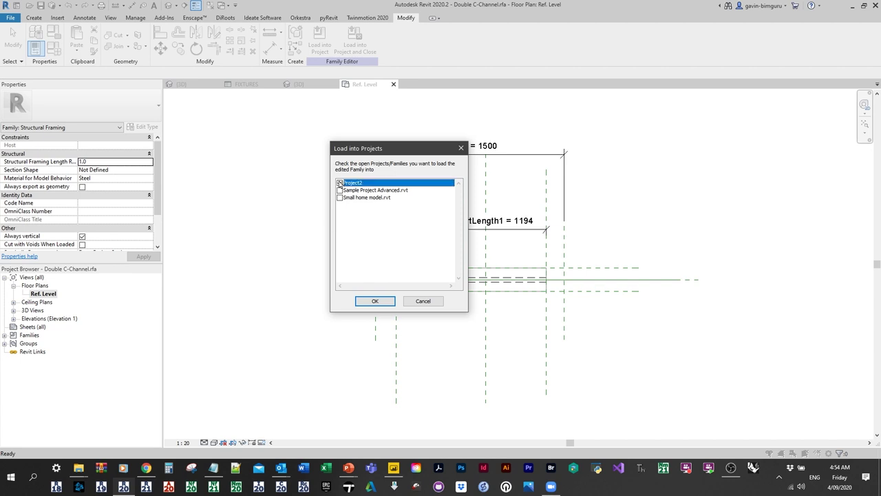
{"action": "left_click", "coordinate": [377, 301]}
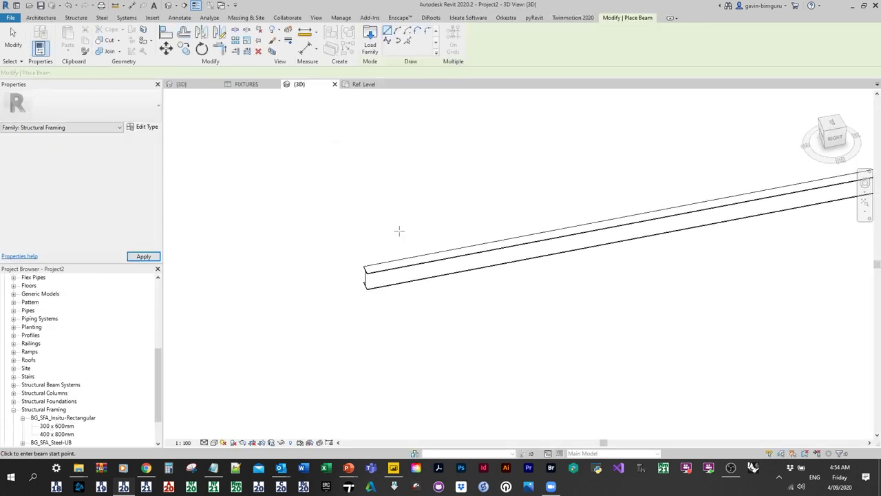
Step: Place a Double C-Channel 2C380X74 beam about 4880 mm long alongside the existing beam in the 3D view
{"action": "left_click", "coordinate": [432, 271]}
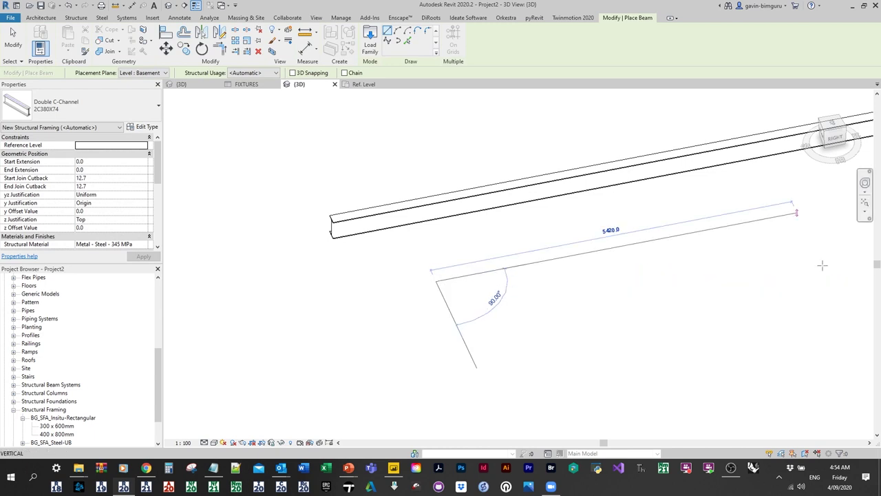
{"action": "left_click", "coordinate": [776, 255]}
{"action": "key", "text": "Escape"}
{"action": "key", "text": "Escape"}
Step: Shorten the new beam at its start end by about 752 mm and review its reported length properties
{"action": "left_click", "coordinate": [469, 296]}
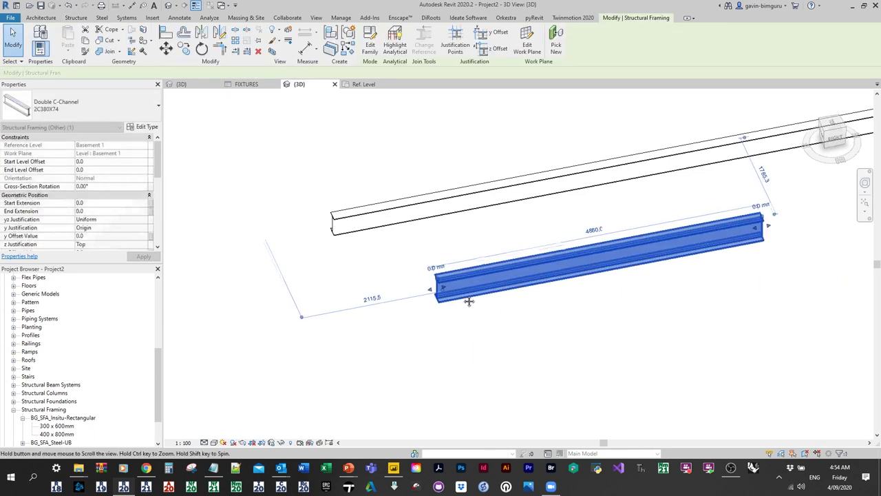
{"action": "middle_click_drag", "start_coordinate": [469, 301], "coordinate": [458, 295]}
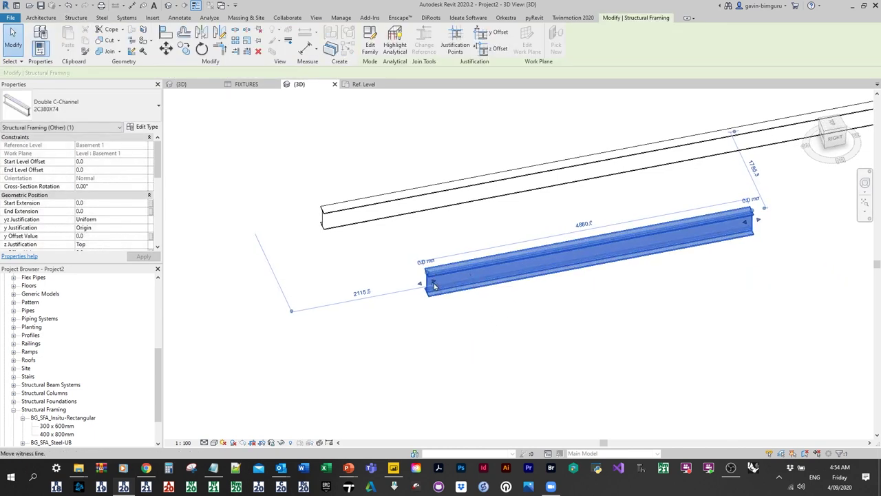
{"action": "left_click_drag", "start_coordinate": [475, 279], "coordinate": [475, 275]}
{"action": "scroll", "coordinate": [137, 224], "scroll_direction": "down", "scroll_amount": 5}
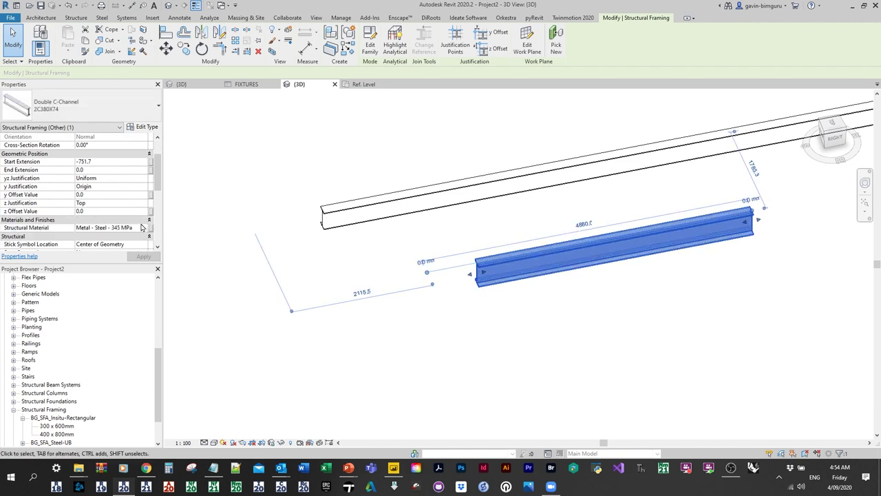
{"action": "scroll", "coordinate": [128, 219], "scroll_direction": "down", "scroll_amount": 2}
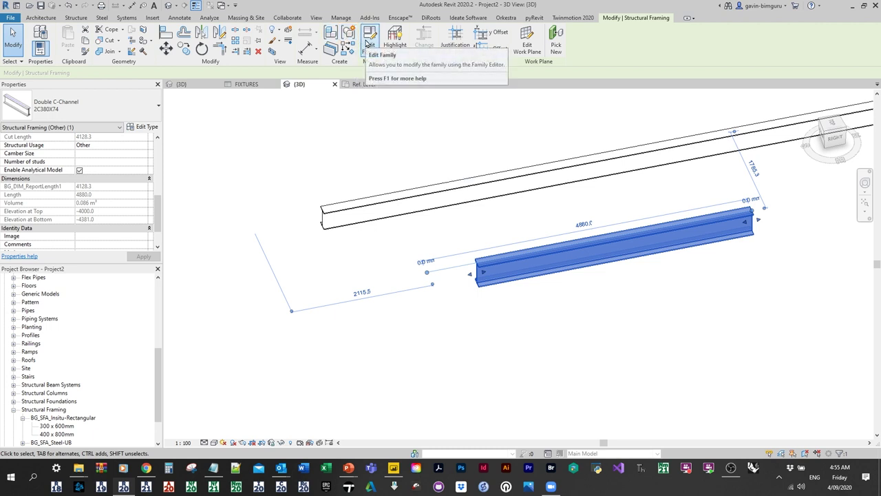
Step: Open the Double C-Channel family for editing and review BG_DIM_ReportLength1 and Length in its family types
{"action": "left_click", "coordinate": [367, 43]}
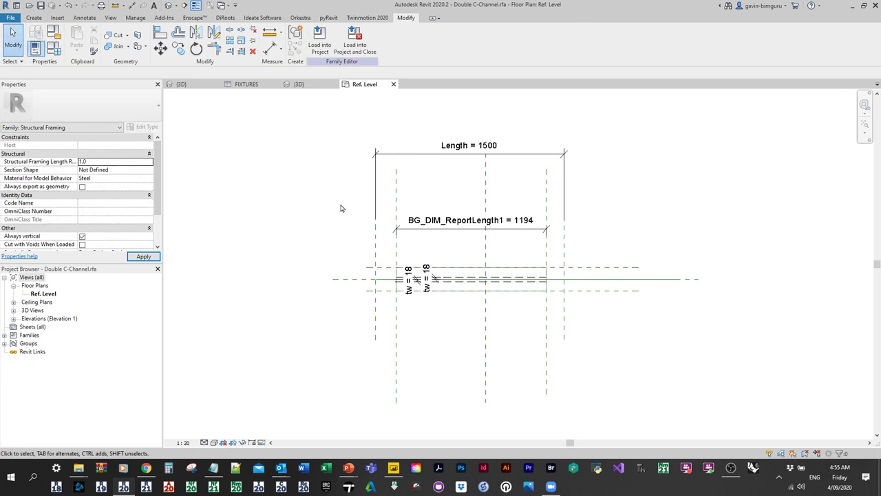
{"action": "left_click", "coordinate": [53, 48]}
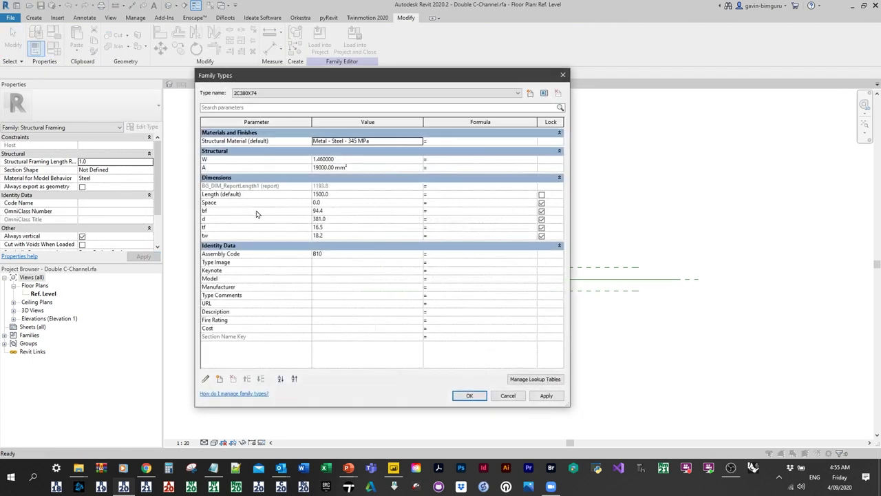
{"action": "left_click", "coordinate": [256, 180]}
{"action": "left_click", "coordinate": [266, 177]}
{"action": "left_click", "coordinate": [278, 180]}
{"action": "left_click", "coordinate": [280, 179]}
{"action": "left_click", "coordinate": [279, 186]}
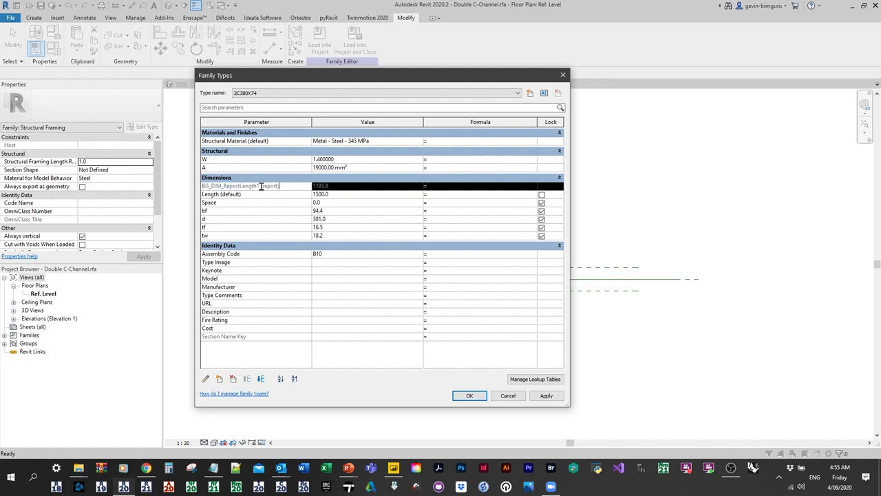
{"action": "left_click", "coordinate": [221, 194]}
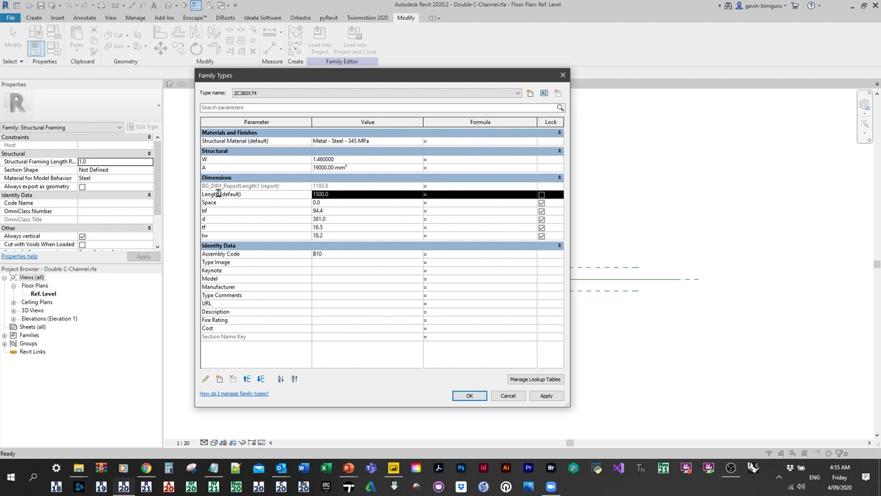
{"action": "left_click", "coordinate": [245, 288]}
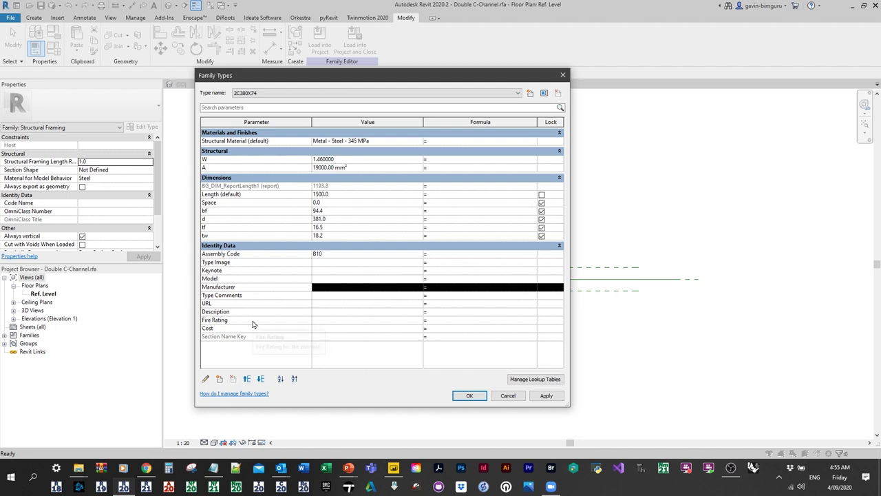
{"action": "left_click", "coordinate": [242, 187]}
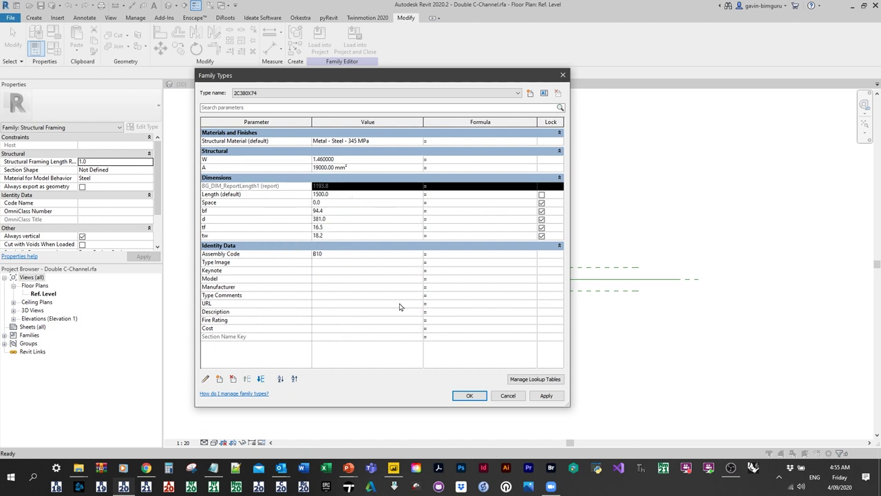
Step: Inspect the properties of the built-in Cost parameter, leaving it unedited
{"action": "left_click", "coordinate": [329, 329]}
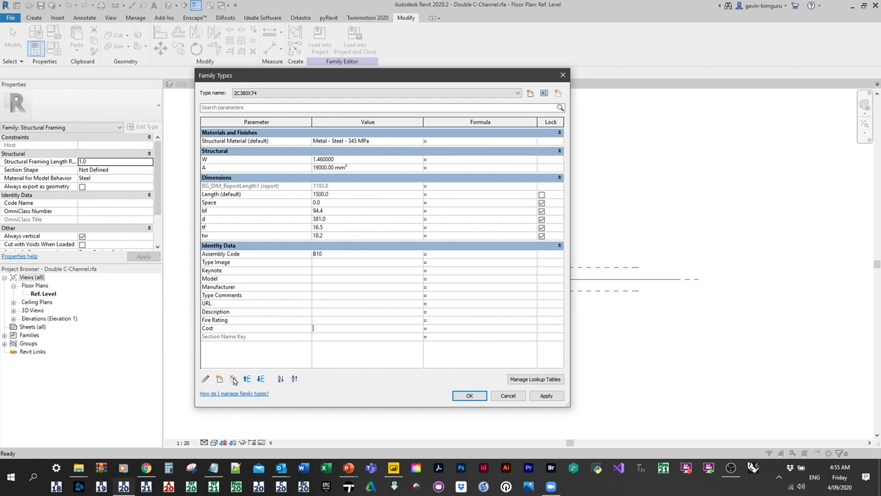
{"action": "left_click", "coordinate": [205, 378]}
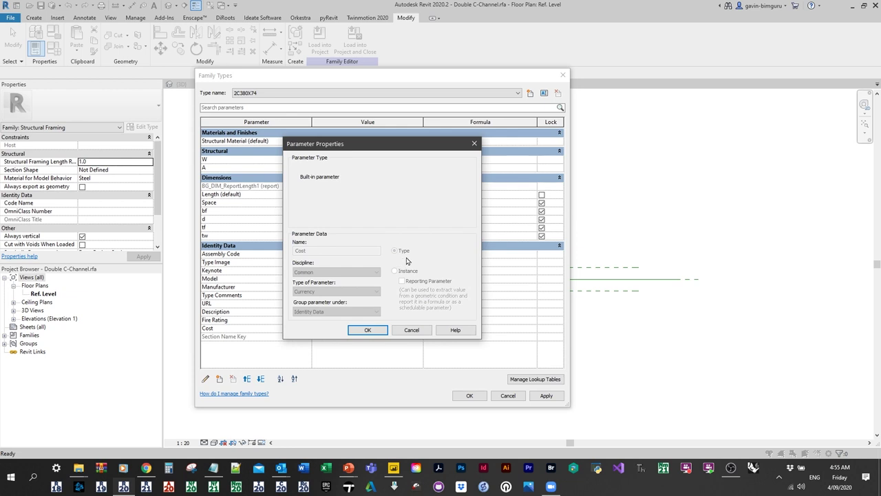
{"action": "left_click", "coordinate": [412, 330]}
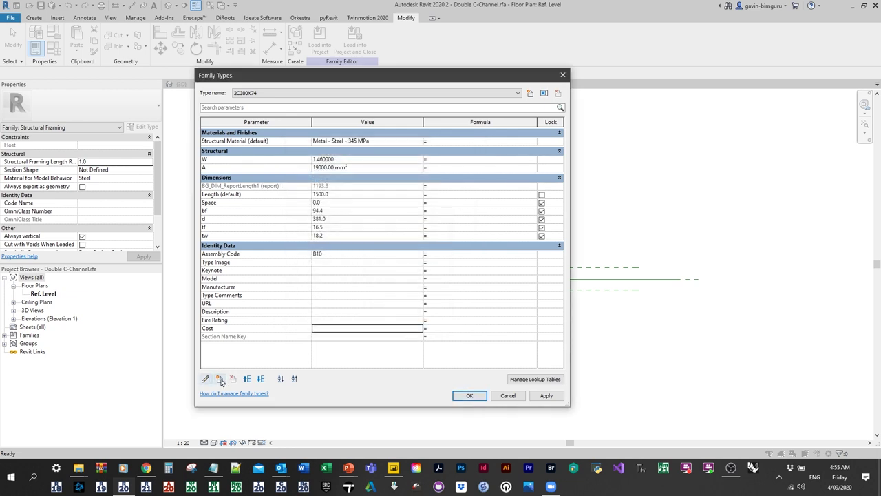
Step: Add the shared parameter BG_DAT_Cost1 from the DAT - Data (General) group as an instance parameter under Identity Data
{"action": "left_click", "coordinate": [219, 378]}
{"action": "left_click", "coordinate": [554, 164]}
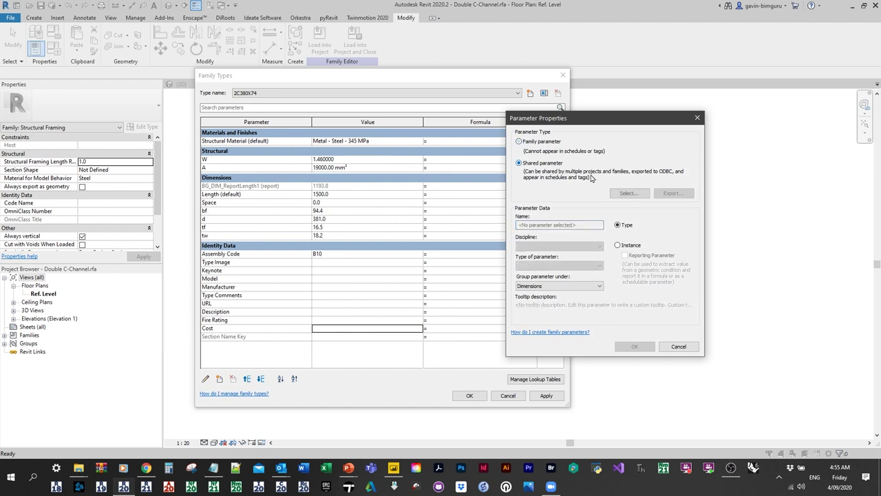
{"action": "left_click", "coordinate": [629, 192]}
{"action": "left_click", "coordinate": [469, 121]}
{"action": "scroll", "coordinate": [469, 124], "scroll_direction": "up", "scroll_amount": 2}
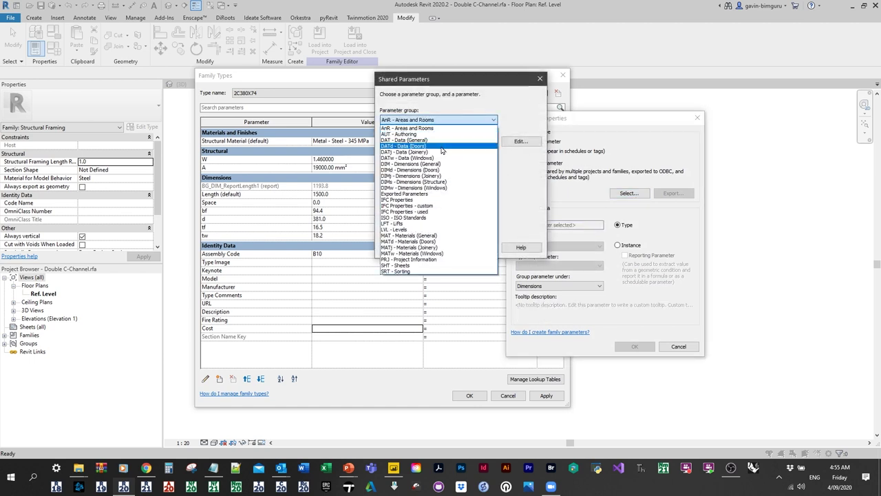
{"action": "left_click", "coordinate": [454, 125]}
{"action": "left_click", "coordinate": [406, 182]}
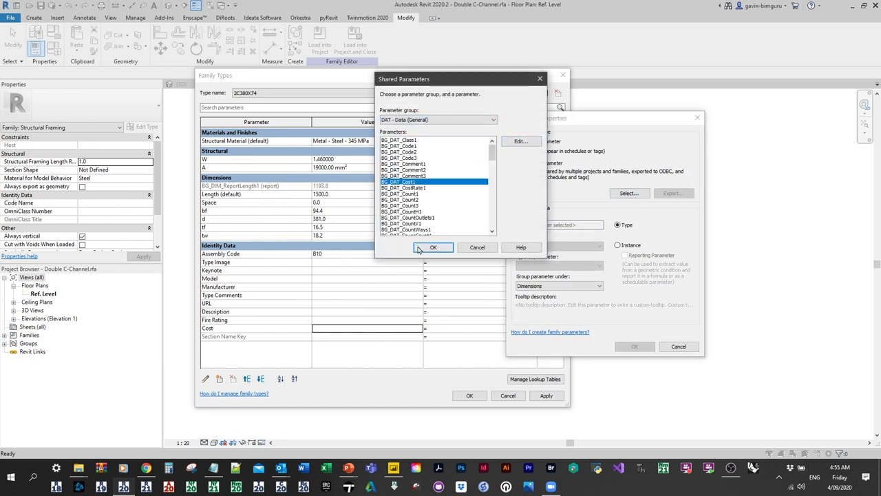
{"action": "left_click", "coordinate": [432, 247]}
{"action": "left_click", "coordinate": [580, 285]}
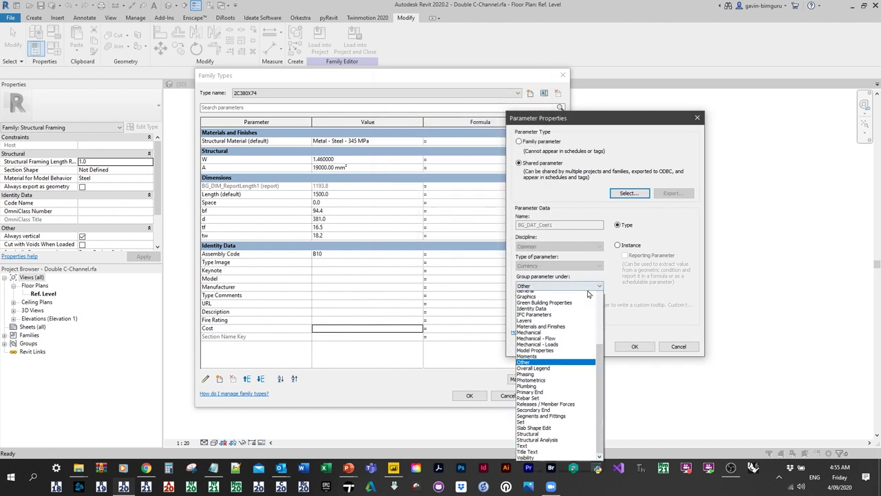
{"action": "left_click", "coordinate": [533, 318]}
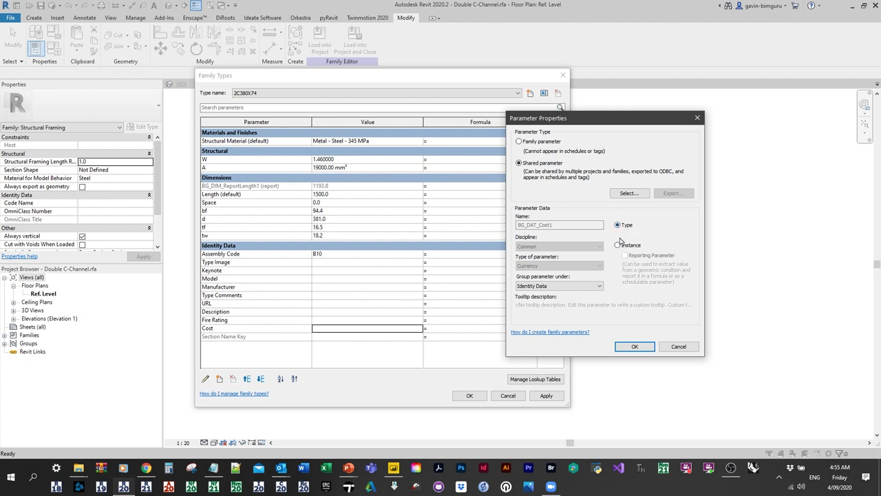
{"action": "left_click", "coordinate": [634, 346]}
Step: Add the shared parameter BG_DAT_CostRate1 from the DAT - Data (General) group as a type parameter under Identity Data
{"action": "left_click", "coordinate": [220, 381]}
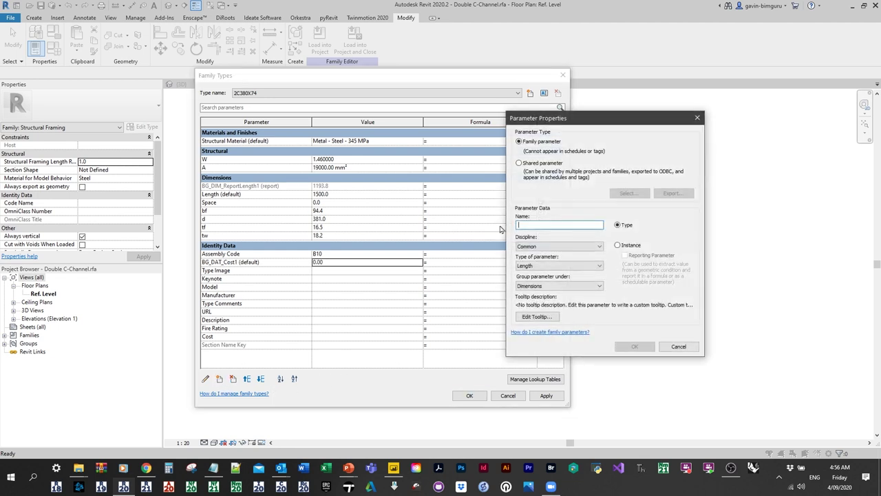
{"action": "left_click", "coordinate": [545, 164]}
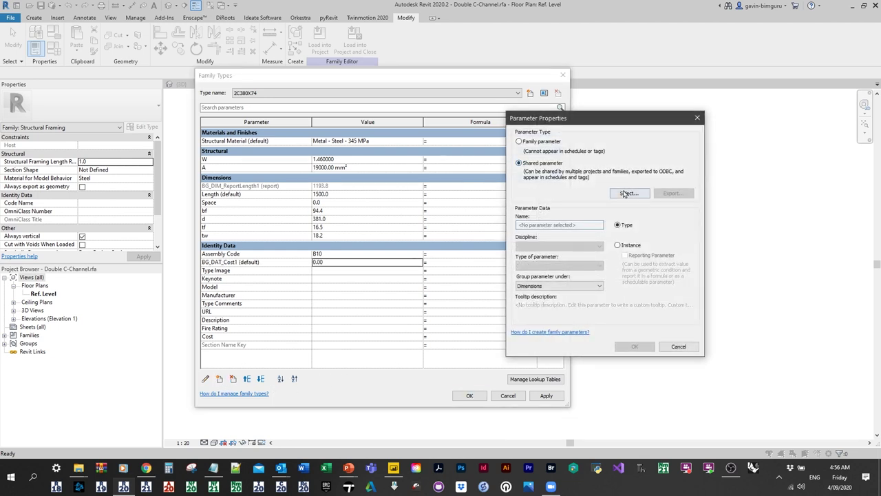
{"action": "left_click", "coordinate": [629, 193]}
{"action": "left_click", "coordinate": [462, 121]}
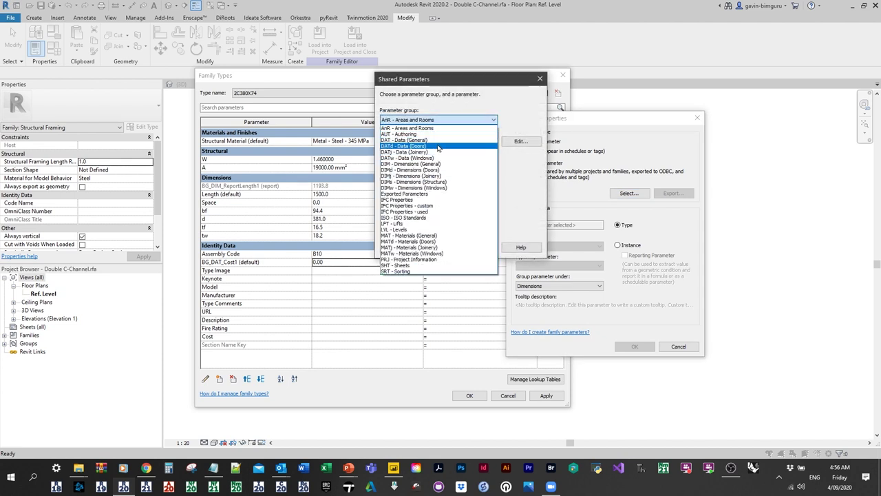
{"action": "left_click", "coordinate": [439, 140]}
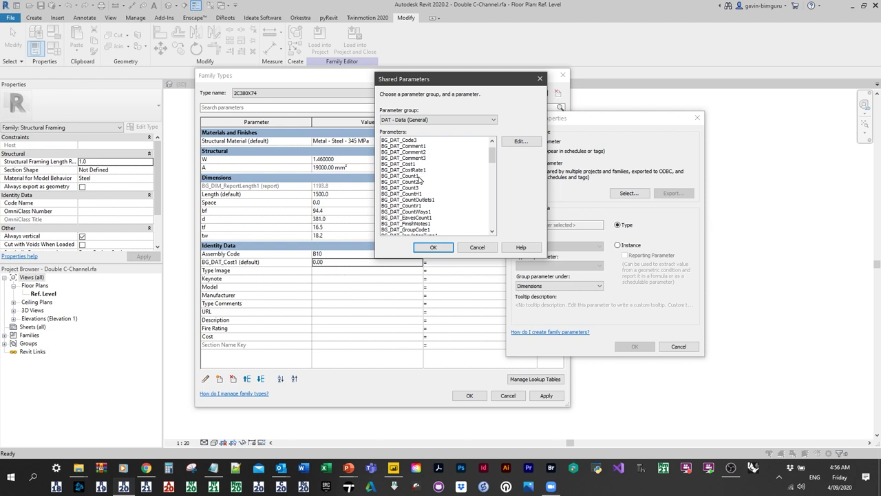
{"action": "left_click", "coordinate": [416, 170]}
{"action": "left_click", "coordinate": [433, 247]}
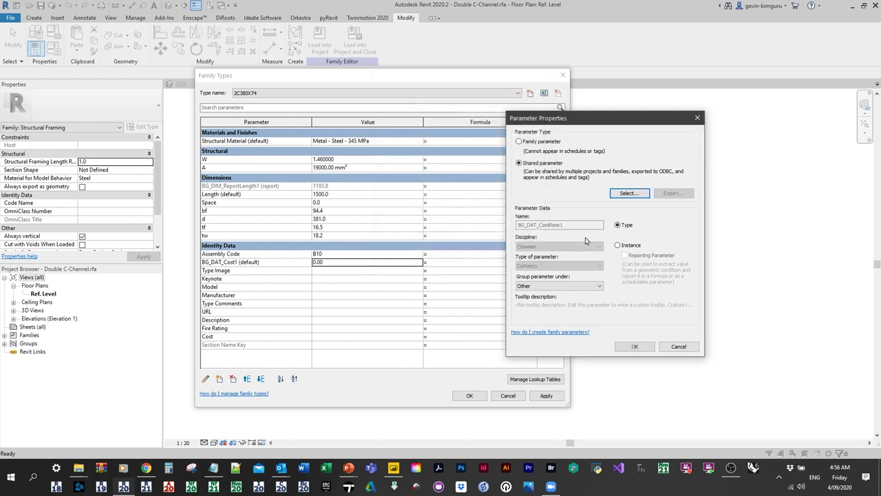
{"action": "left_click", "coordinate": [582, 285]}
{"action": "left_click", "coordinate": [548, 318]}
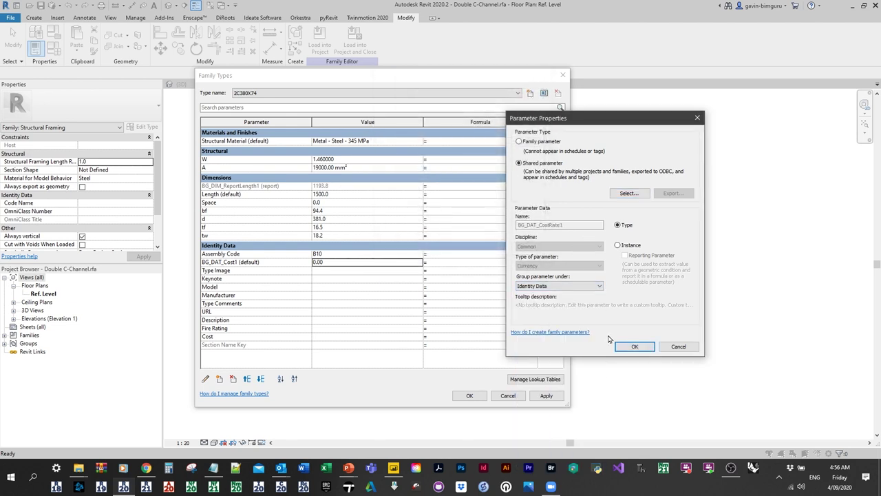
{"action": "left_click", "coordinate": [634, 347]}
Step: Set the BG_DAT_CostRate1 value to 50
{"action": "left_click", "coordinate": [361, 270]}
{"action": "type", "text": "50"}
{"action": "left_click", "coordinate": [362, 286]}
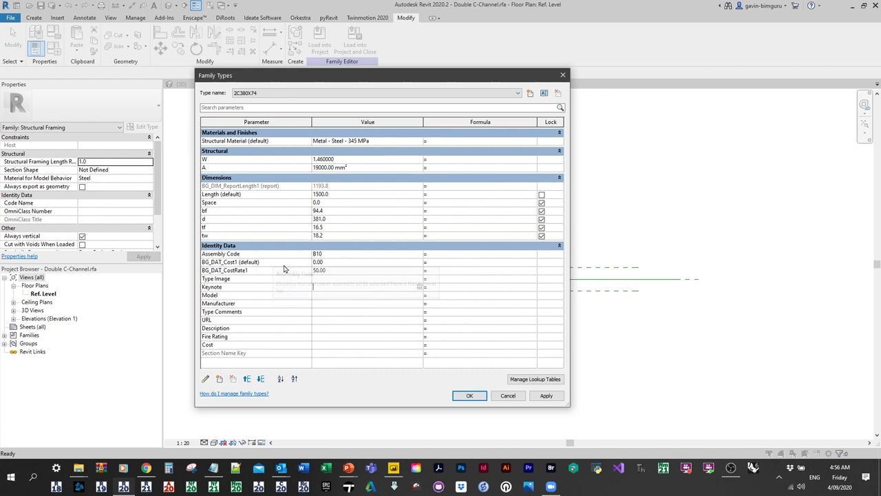
Step: Enter the formula BG_DIM_ReportLength1*BG_DAT_CostRate1 for BG_DAT_Cost1
{"action": "left_click", "coordinate": [245, 271]}
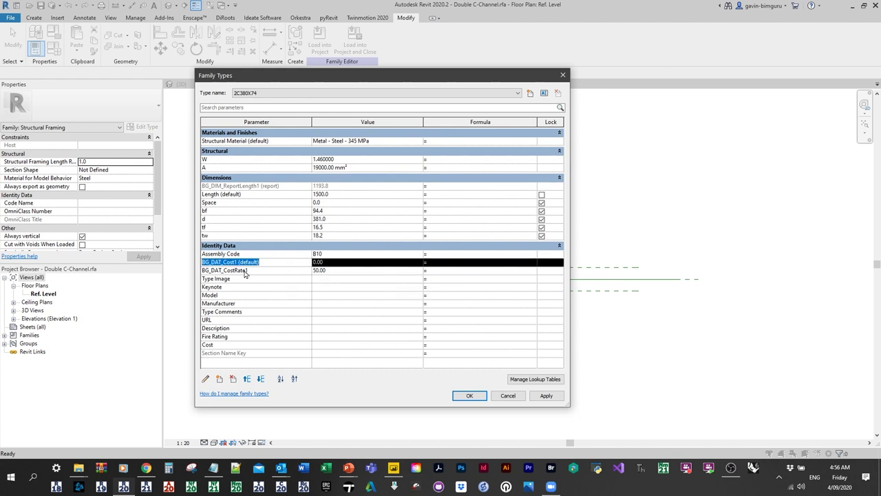
{"action": "left_click", "coordinate": [258, 186]}
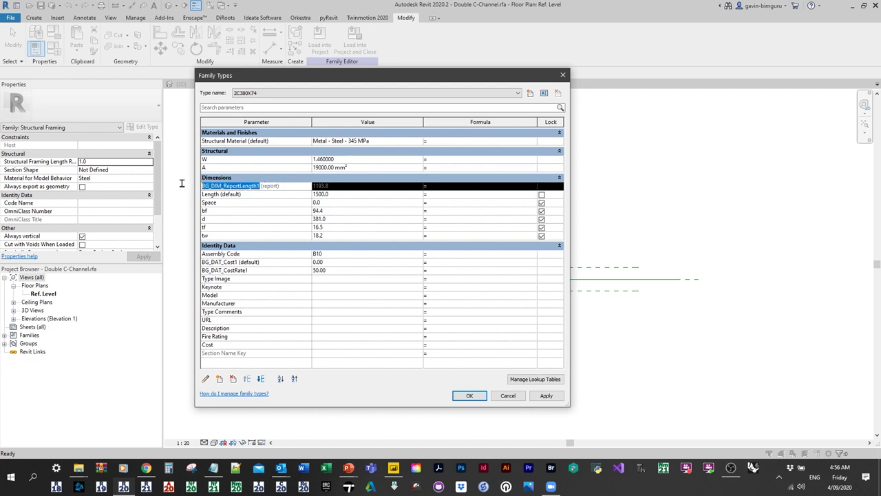
{"action": "left_click", "coordinate": [437, 263]}
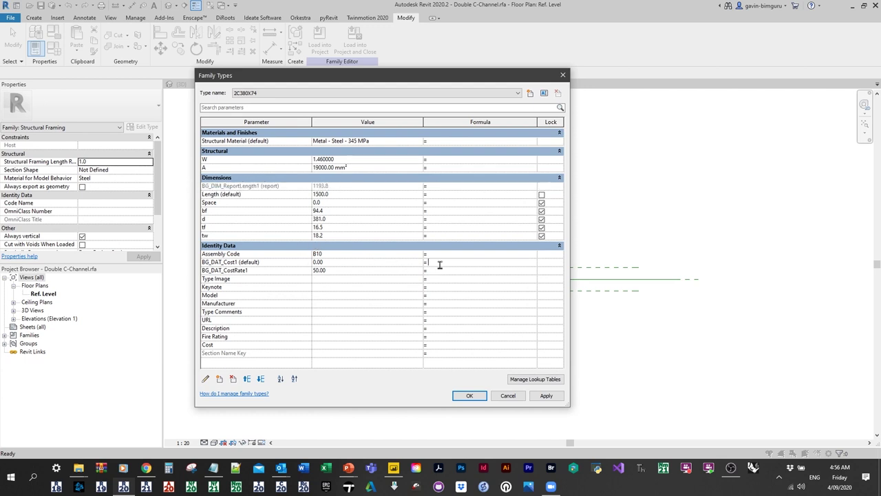
{"action": "type", "text": "BG_DIM_ReportLength1"}
{"action": "type", "text": "*BG)DAT"}
{"action": "key", "text": "BackSpace"}
{"action": "key", "text": "BackSpace"}
{"action": "type", "text": "_DA"}
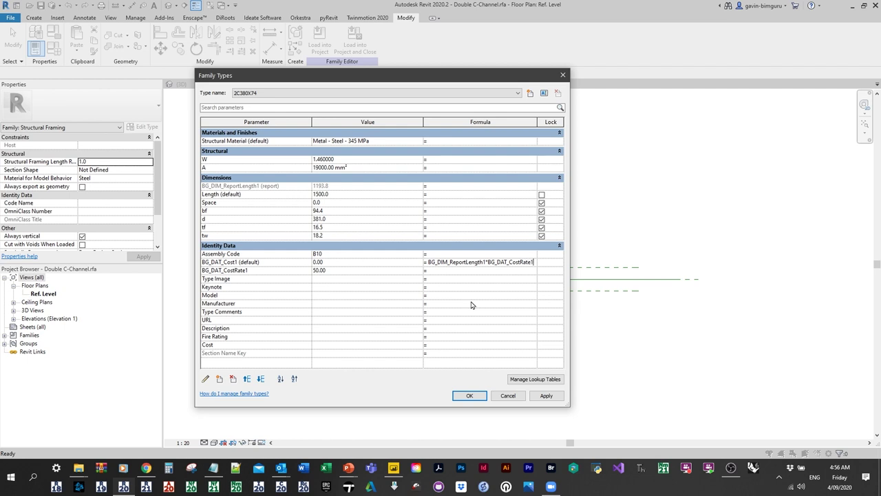
{"action": "key", "text": "Return"}
{"action": "key", "text": "Return"}
Step: Extend the BG_DAT_Cost1 formula with /1m to cancel the length unit, and accept the family types
{"action": "type", "text": "1m"}
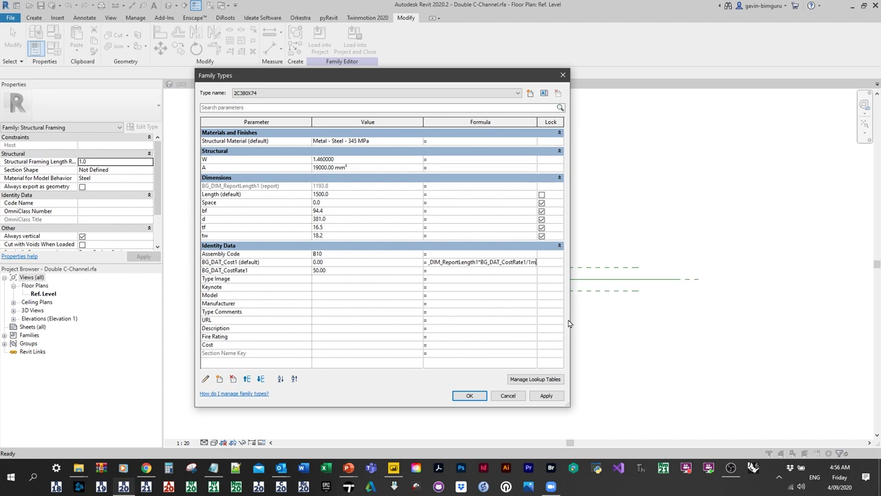
{"action": "key", "text": "Return"}
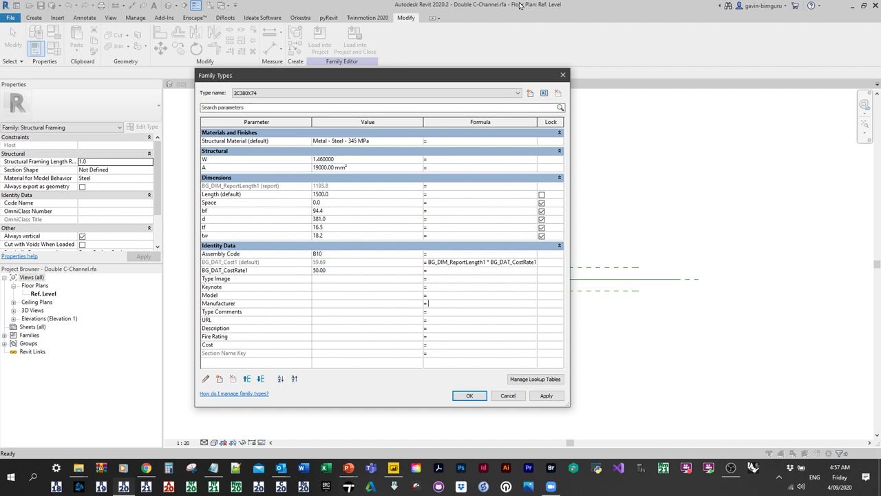
{"action": "left_click", "coordinate": [470, 396]}
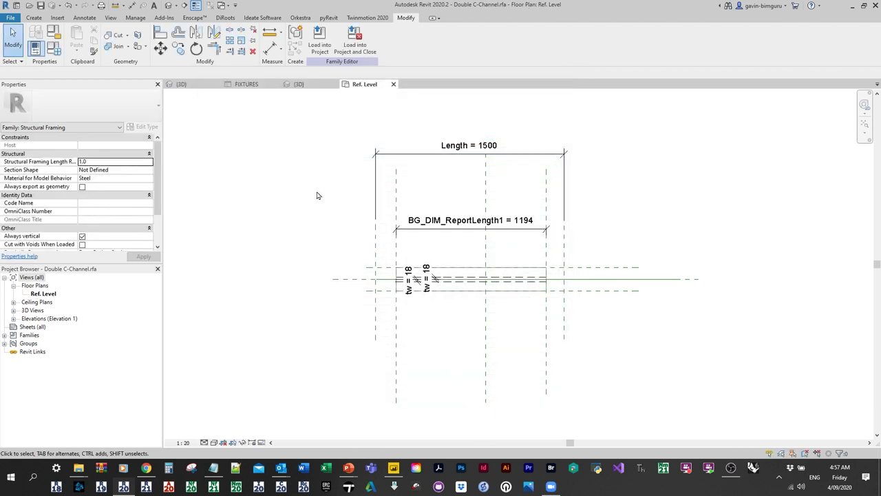
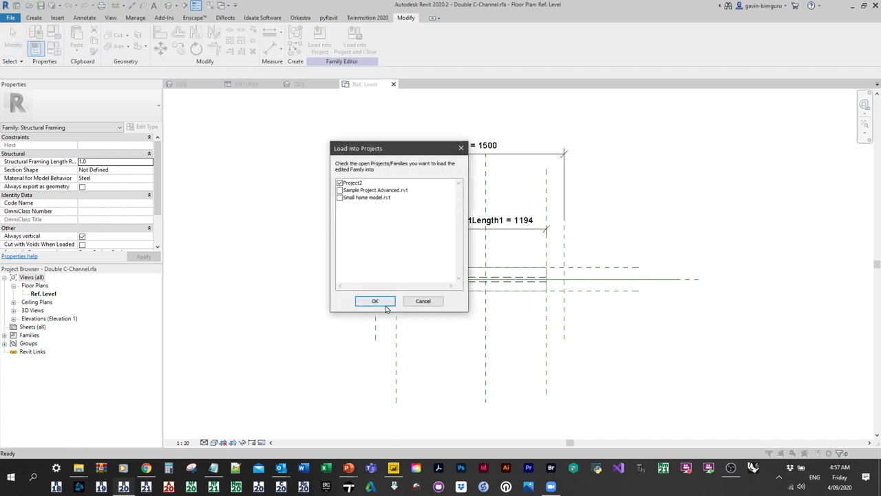
Step: Load the edited Double C-Channel family into Project2 only, replacing the version already there
{"action": "left_click", "coordinate": [375, 302]}
{"action": "left_click", "coordinate": [443, 234]}
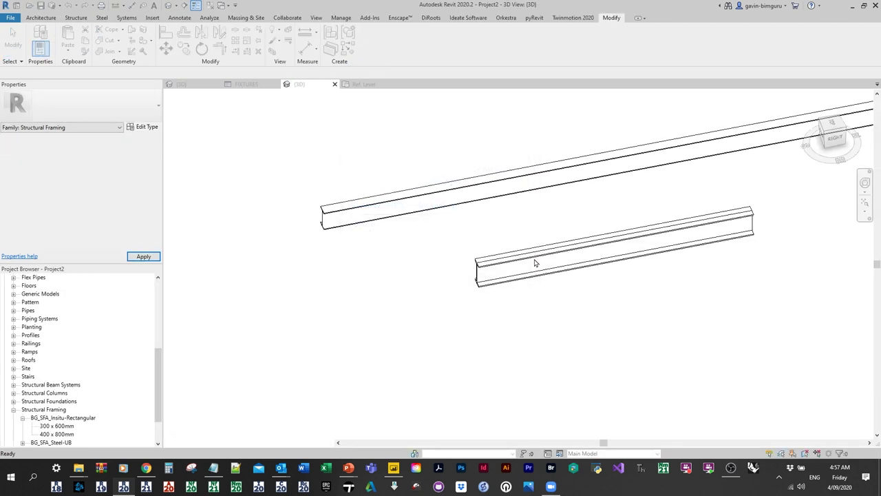
Step: Stretch the Double C-Channel beam at its start end to a BG_DIM_ReportLength1 of about 4573 mm, checking BG_DAT_Cost1
{"action": "left_click", "coordinate": [533, 258]}
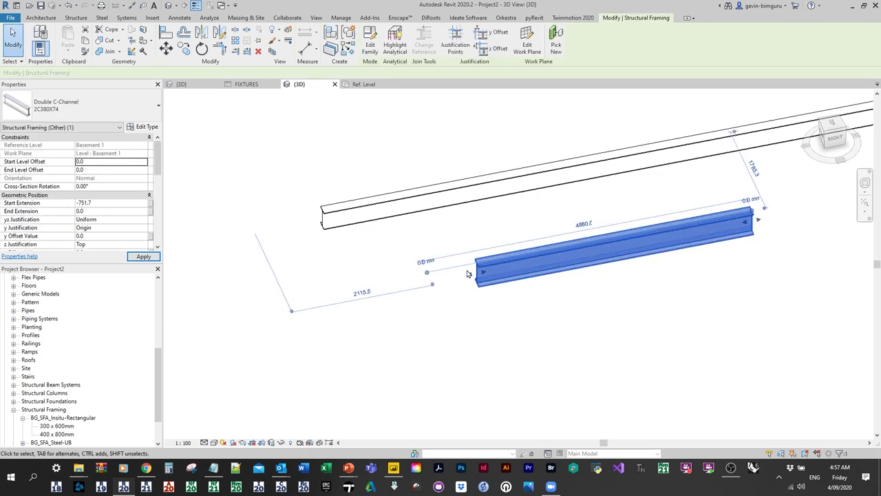
{"action": "left_click_drag", "start_coordinate": [468, 273], "coordinate": [440, 278]}
{"action": "scroll", "coordinate": [117, 209], "scroll_direction": "down", "scroll_amount": 8}
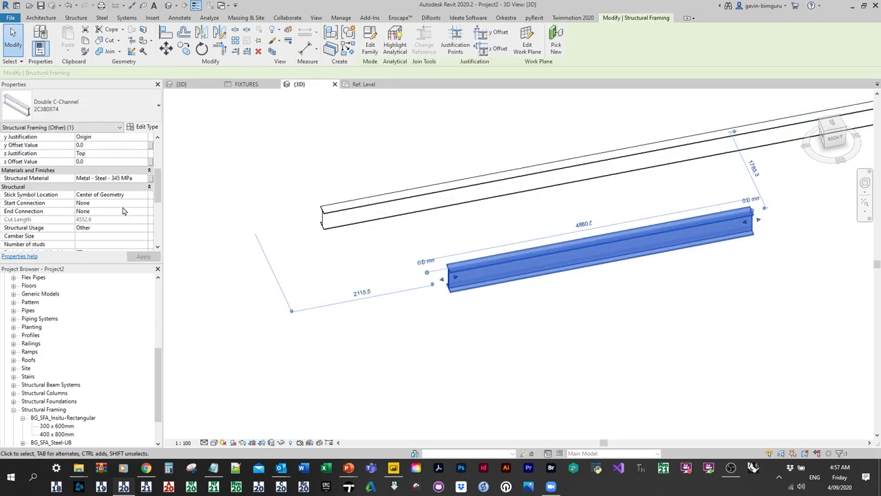
{"action": "scroll", "coordinate": [59, 179], "scroll_direction": "down", "scroll_amount": 1}
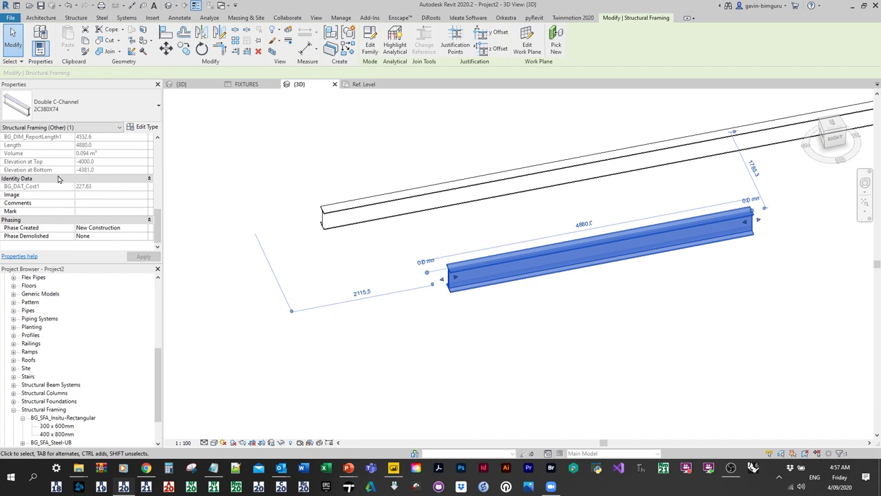
{"action": "mouse_move", "coordinate": [441, 278]}
{"action": "left_mouse_down"}
{"action": "mouse_move", "coordinate": [494, 269]}
{"action": "mouse_move", "coordinate": [428, 276]}
{"action": "left_mouse_up"}
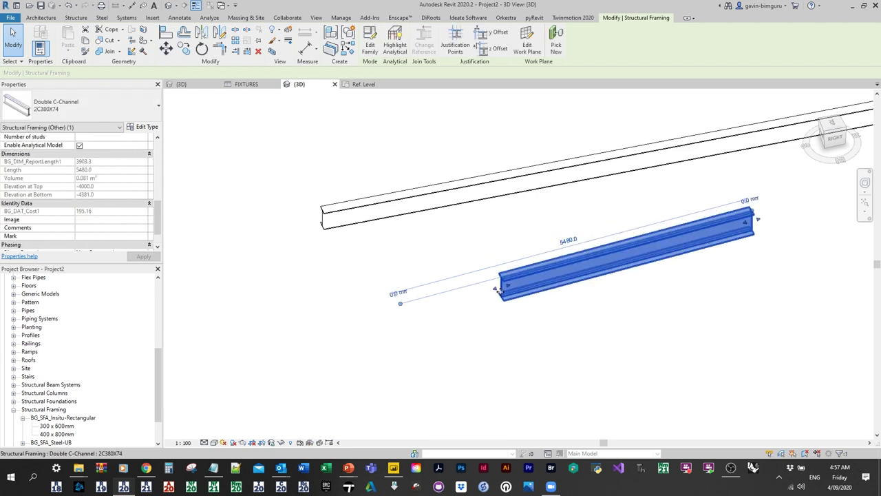
{"action": "left_click_drag", "start_coordinate": [472, 310], "coordinate": [468, 308]}
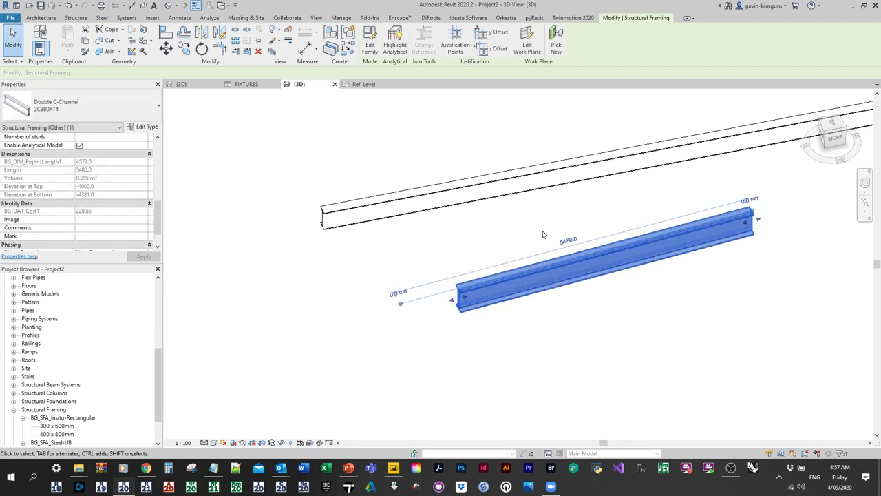
Step: Place two additional Double C-Channel beams of differing lengths beside the existing one in the 3D view
{"action": "scroll", "coordinate": [542, 235], "scroll_direction": "down", "scroll_amount": 2}
{"action": "left_click_drag", "start_coordinate": [666, 228], "coordinate": [684, 249]}
{"action": "key", "text": "m"}
{"action": "key", "text": "v"}
{"action": "left_click", "coordinate": [685, 249]}
{"action": "left_click", "coordinate": [561, 301]}
{"action": "key", "text": "m"}
{"action": "key", "text": "v"}
{"action": "left_click", "coordinate": [609, 303]}
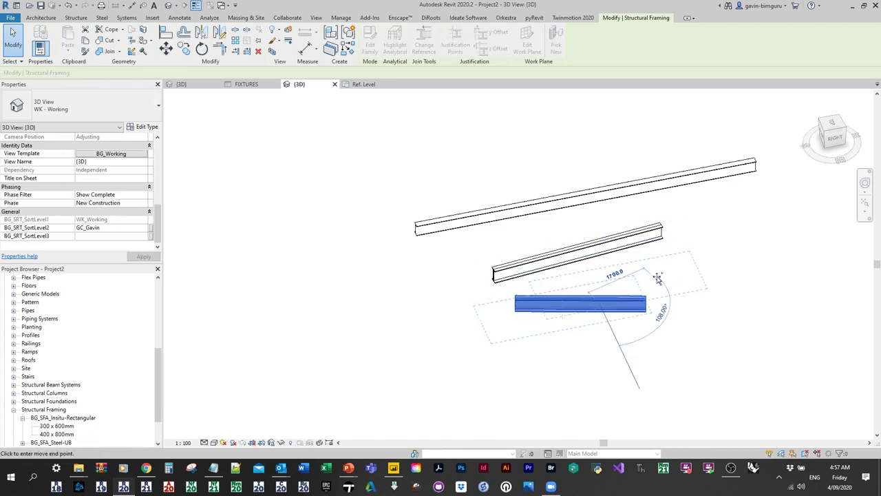
{"action": "left_click", "coordinate": [678, 275]}
{"action": "left_click", "coordinate": [768, 225]}
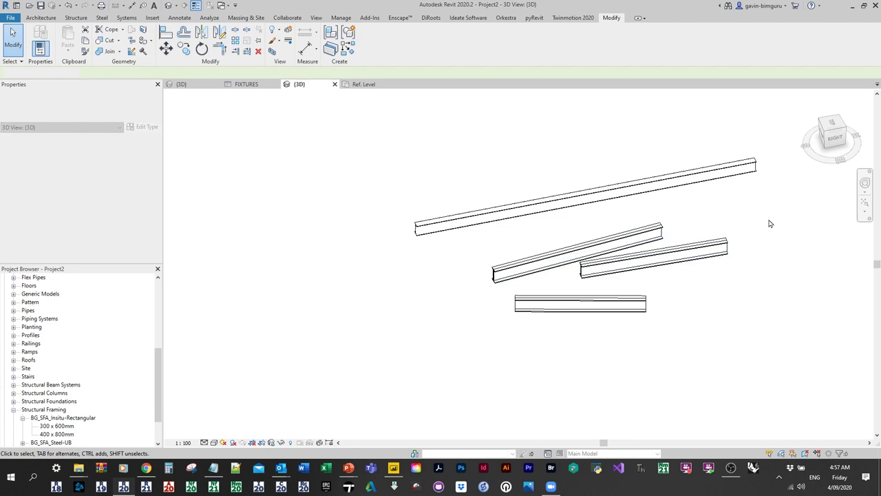
Step: Start a new building component schedule for the Structural Framing category in the New Construction phase
{"action": "left_click", "coordinate": [316, 18]}
{"action": "left_click", "coordinate": [498, 47]}
{"action": "left_click", "coordinate": [508, 59]}
{"action": "left_click", "coordinate": [506, 50]}
{"action": "left_click", "coordinate": [515, 67]}
{"action": "key", "text": "s"}
{"action": "scroll", "coordinate": [733, 199], "scroll_direction": "down", "scroll_amount": 3}
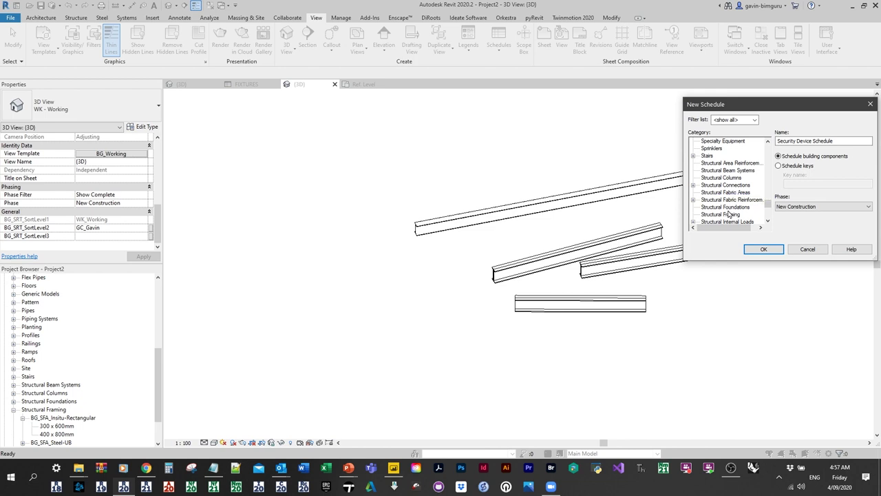
{"action": "left_click", "coordinate": [729, 214]}
{"action": "left_click", "coordinate": [763, 248]}
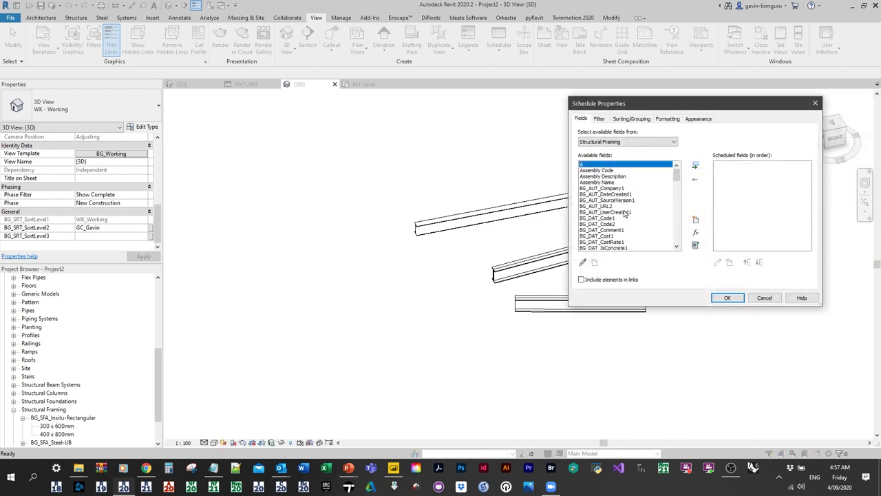
Step: Add BG_DAT_Cost1, BG_DAT_Code1 and BG_DAT_Code2 as scheduled fields and create the Structural Framing Schedule
{"action": "scroll", "coordinate": [606, 219], "scroll_direction": "down", "scroll_amount": 1}
{"action": "left_click", "coordinate": [597, 219]}
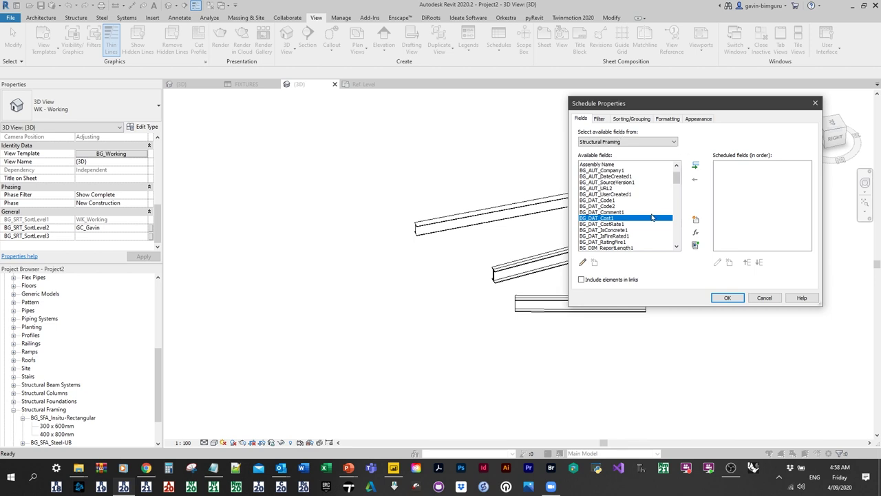
{"action": "left_click", "coordinate": [695, 165]}
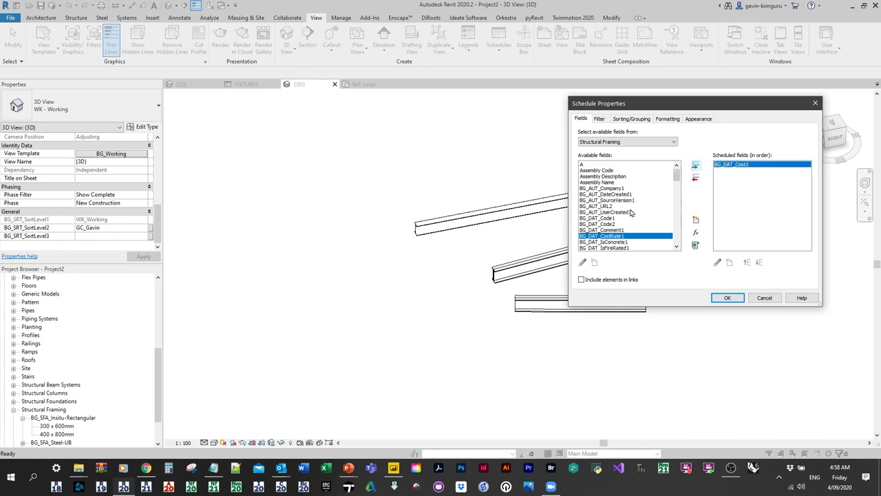
{"action": "scroll", "coordinate": [628, 199], "scroll_direction": "down", "scroll_amount": 3}
{"action": "left_click", "coordinate": [611, 165]}
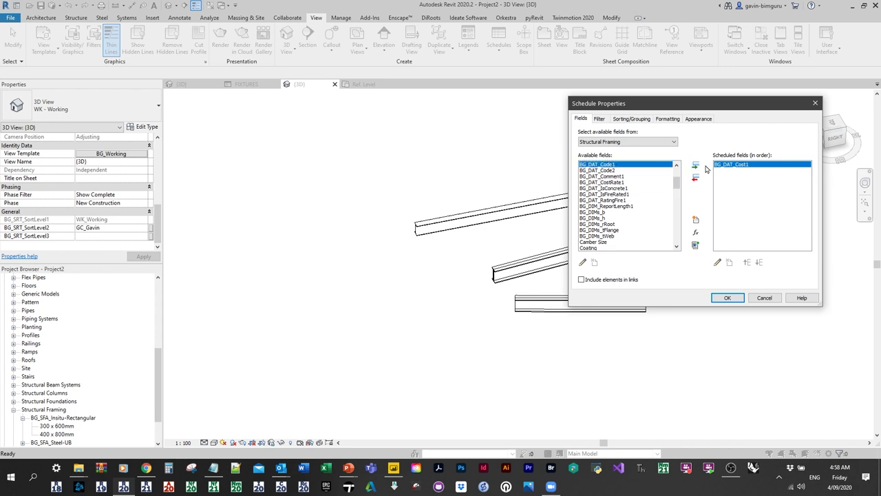
{"action": "left_click", "coordinate": [696, 166]}
{"action": "left_click", "coordinate": [696, 166]}
{"action": "left_click", "coordinate": [726, 297]}
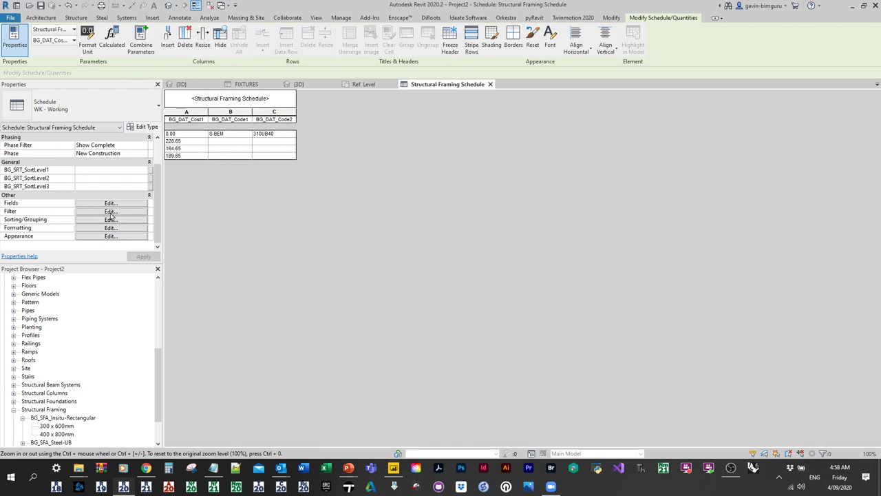
Step: Remove the BG_DAT_Code1 and BG_DAT_Code2 fields from the Structural Framing Schedule
{"action": "left_click", "coordinate": [113, 204]}
{"action": "left_click", "coordinate": [731, 165]}
{"action": "left_click", "coordinate": [734, 170]}
{"action": "left_click", "coordinate": [696, 178]}
{"action": "left_click", "coordinate": [695, 177]}
Step: Add Family and Type as the schedule's first field and widen its column until the full type names fit
{"action": "scroll", "coordinate": [608, 190], "scroll_direction": "down", "scroll_amount": 3}
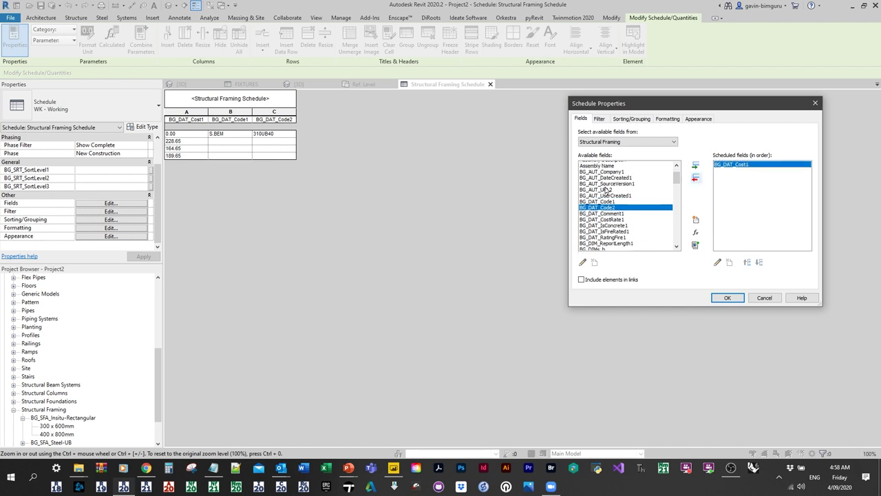
{"action": "scroll", "coordinate": [608, 190], "scroll_direction": "down", "scroll_amount": 8}
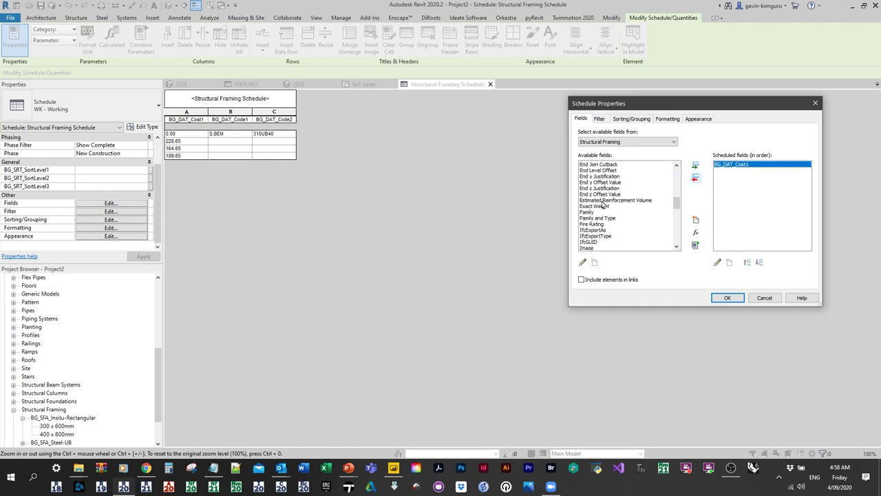
{"action": "left_click", "coordinate": [622, 218]}
{"action": "left_click", "coordinate": [695, 166]}
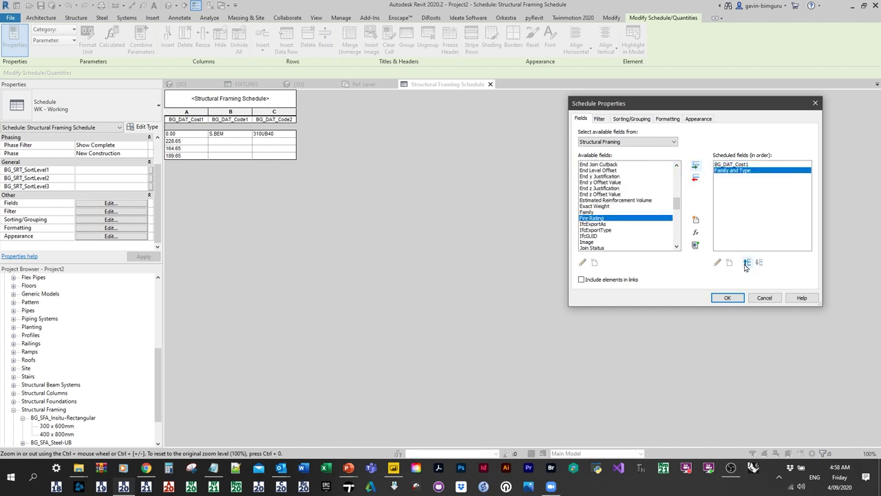
{"action": "left_click", "coordinate": [747, 263]}
{"action": "left_click", "coordinate": [724, 296]}
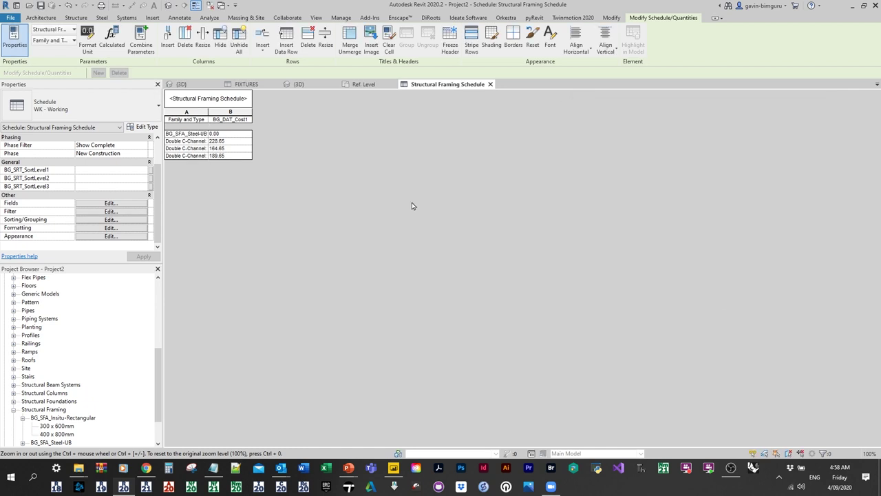
{"action": "left_click", "coordinate": [204, 121]}
{"action": "left_click_drag", "start_coordinate": [208, 119], "coordinate": [285, 131]}
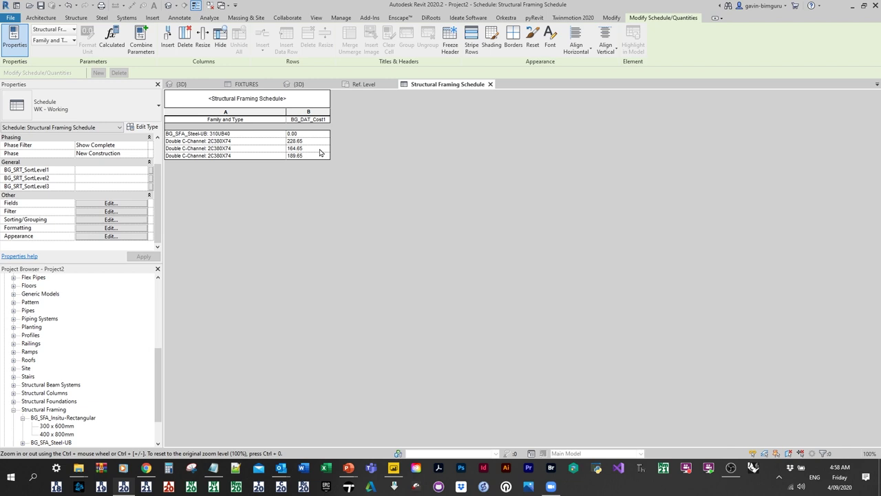
Step: Add the built-in Cost field to the schedule after BG_DAT_Cost1
{"action": "left_click", "coordinate": [129, 204]}
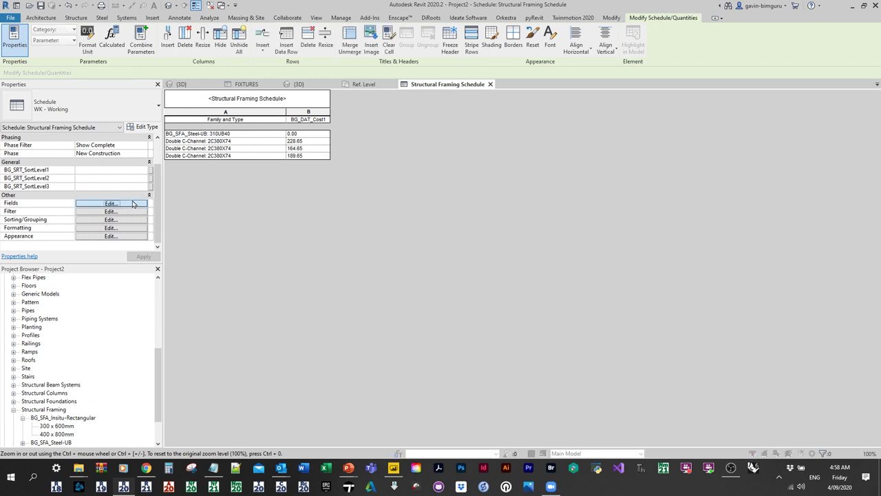
{"action": "scroll", "coordinate": [638, 190], "scroll_direction": "down", "scroll_amount": 4}
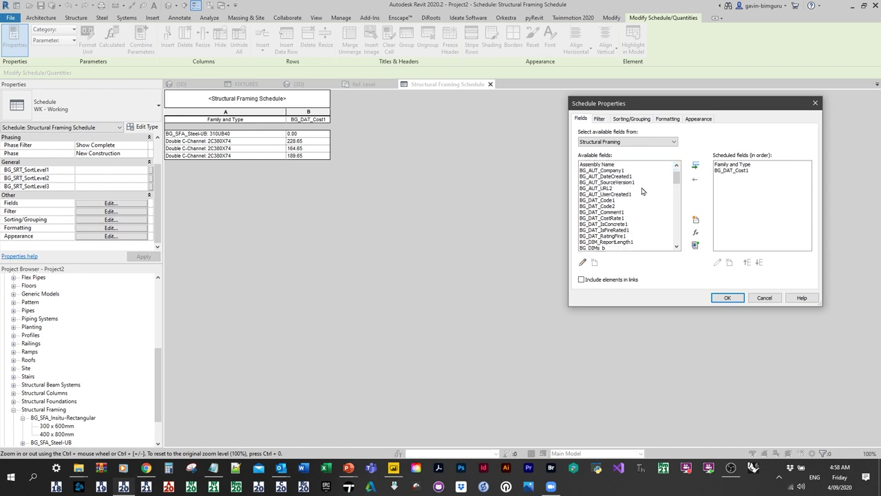
{"action": "scroll", "coordinate": [620, 220], "scroll_direction": "down", "scroll_amount": 1}
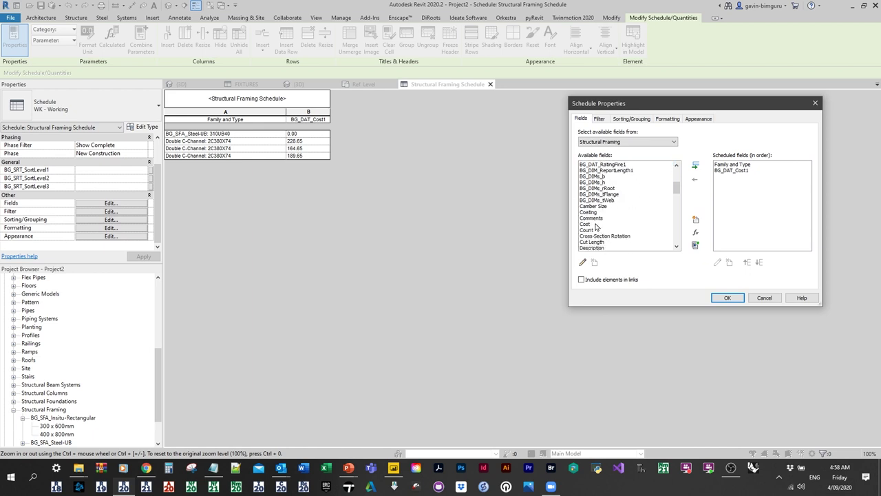
{"action": "left_click", "coordinate": [596, 224]}
{"action": "left_click", "coordinate": [696, 166]}
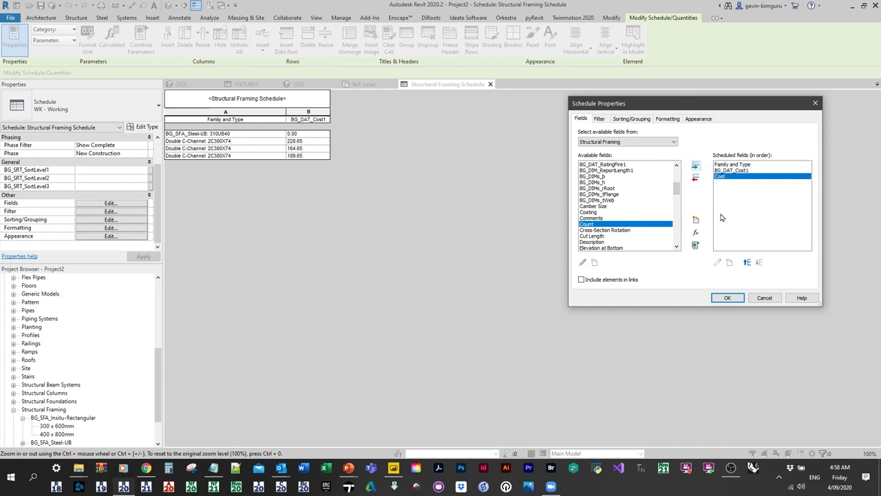
Step: Create a calculated value field named CalcCost with the Currency type
{"action": "left_click", "coordinate": [695, 232]}
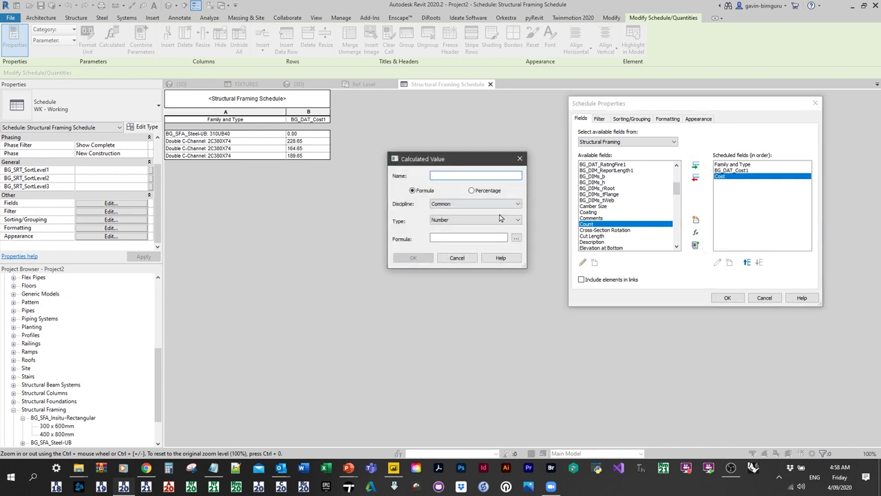
{"action": "type", "text": "CalcCost"}
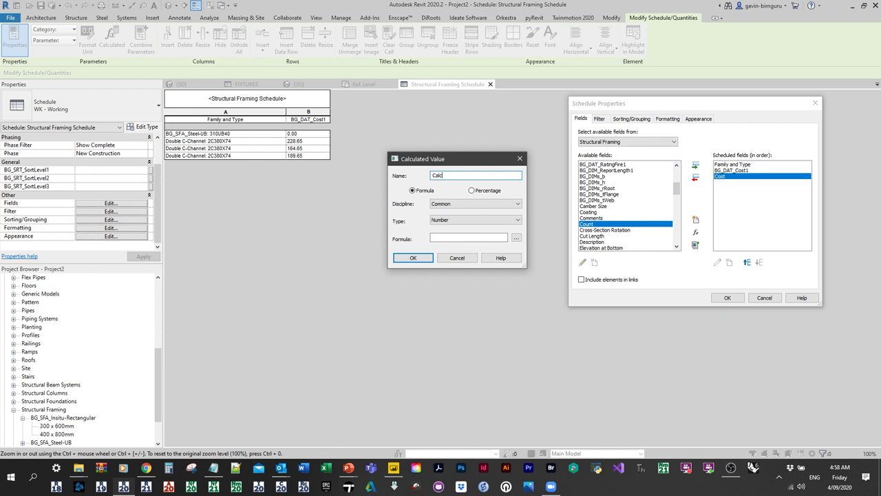
{"action": "left_click", "coordinate": [505, 220]}
{"action": "left_click", "coordinate": [441, 275]}
Step: Give CalcCost the formula BG_DAT_Cost1+Cost and apply the field changes to the schedule
{"action": "left_click", "coordinate": [516, 238]}
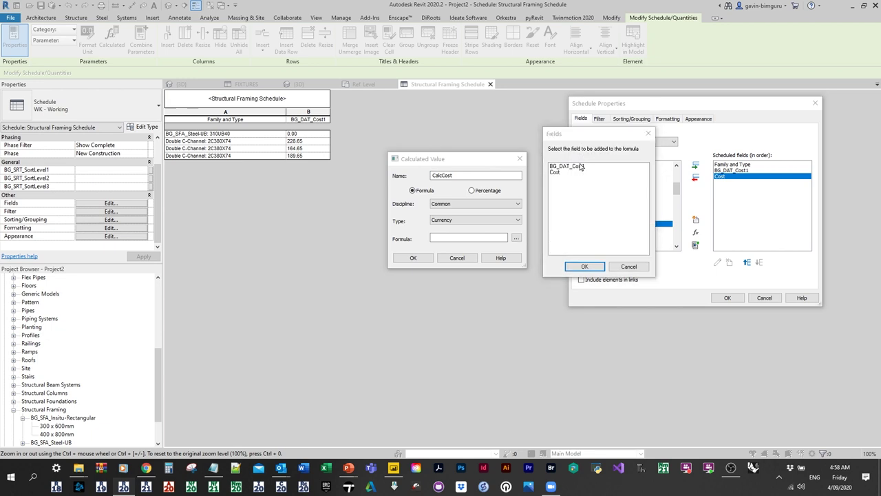
{"action": "left_click", "coordinate": [582, 167]}
{"action": "left_click", "coordinate": [580, 269]}
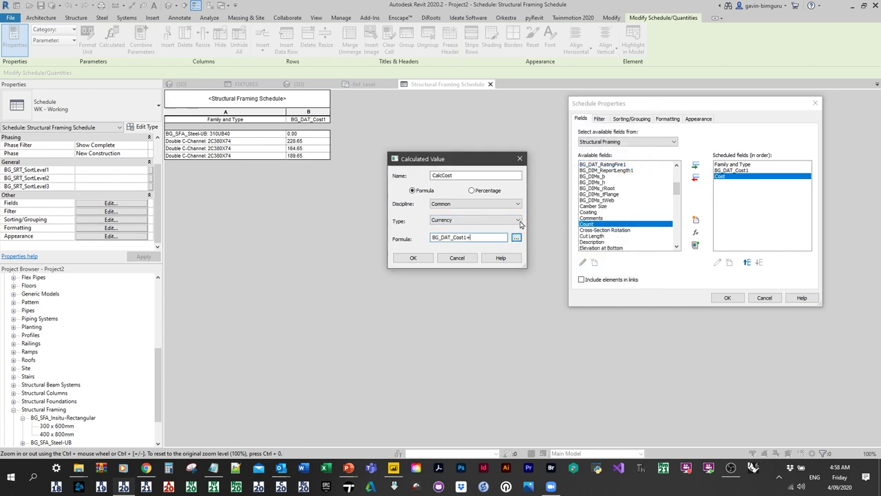
{"action": "left_click", "coordinate": [516, 238]}
{"action": "left_click", "coordinate": [558, 174]}
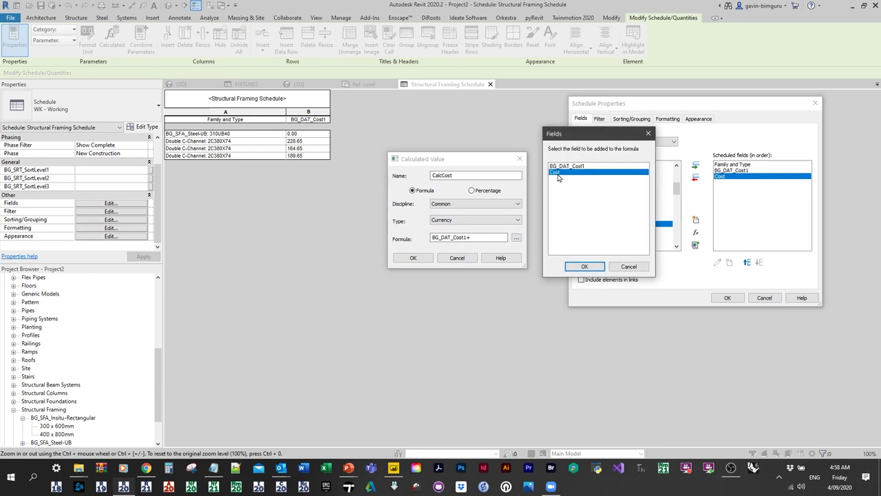
{"action": "left_click", "coordinate": [586, 266]}
{"action": "left_click", "coordinate": [413, 257]}
{"action": "left_click", "coordinate": [726, 298]}
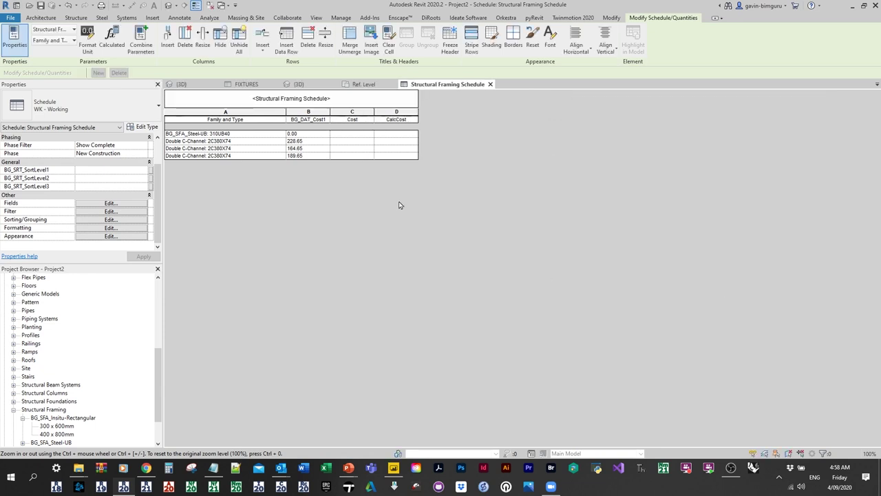
Step: Set the Cost value to 0 for the BG_SFA_Steel-UB and Double C-Channel types in the schedule, accepting the type-wide changes
{"action": "left_click", "coordinate": [344, 134]}
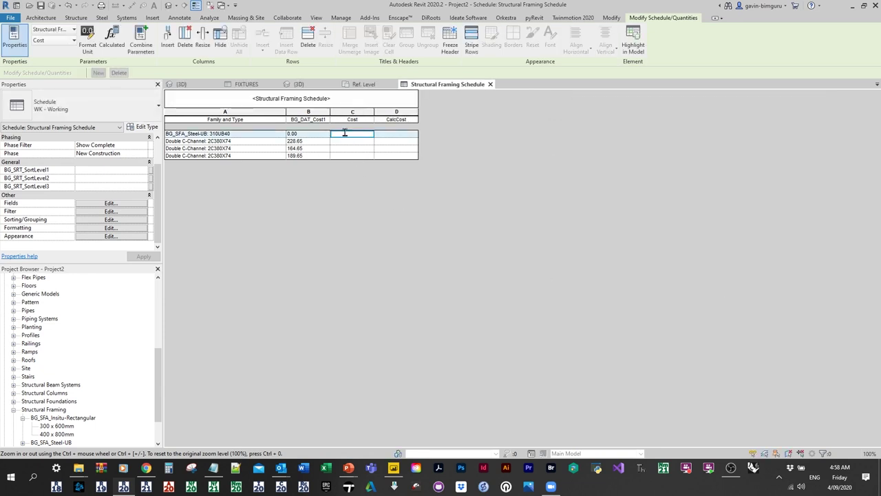
{"action": "left_click", "coordinate": [366, 144]}
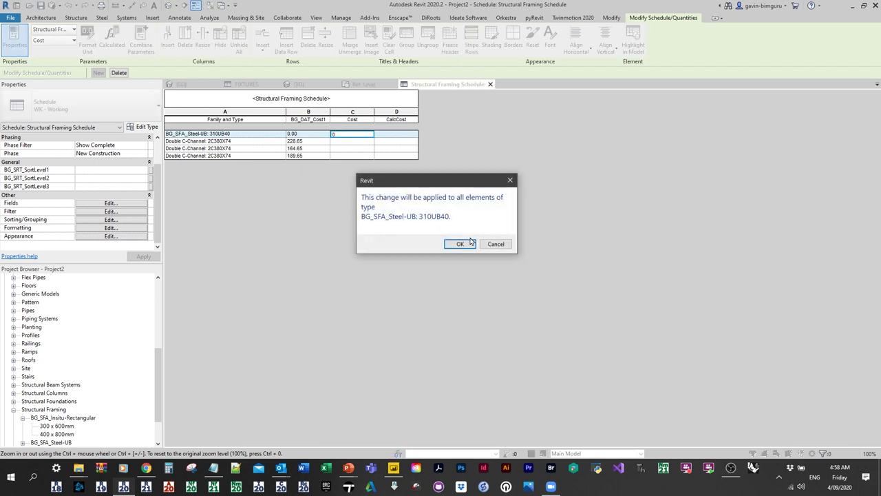
{"action": "left_click", "coordinate": [461, 245]}
{"action": "left_click", "coordinate": [351, 156]}
{"action": "type", "text": "0"}
{"action": "left_click", "coordinate": [373, 156]}
{"action": "left_click", "coordinate": [459, 243]}
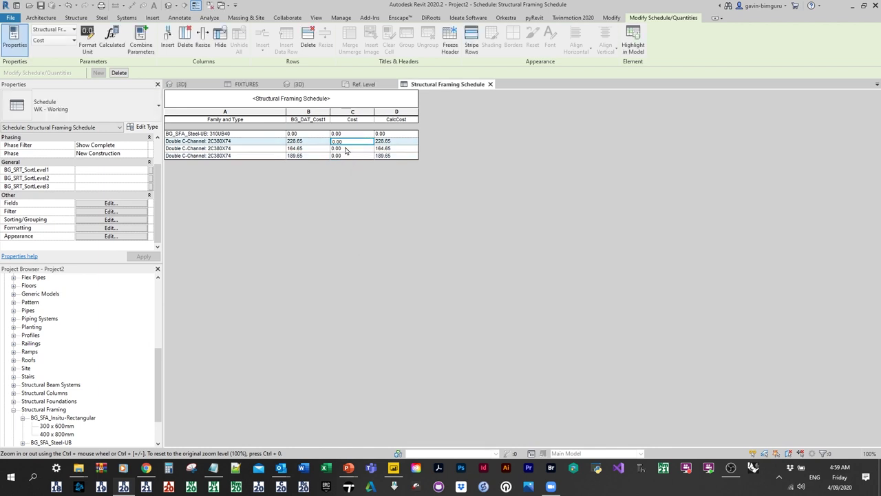
Step: Hide the BG_DAT_Cost1 and Cost fields in the Structural Framing Schedule, leaving CalcCost shown
{"action": "left_click", "coordinate": [133, 205]}
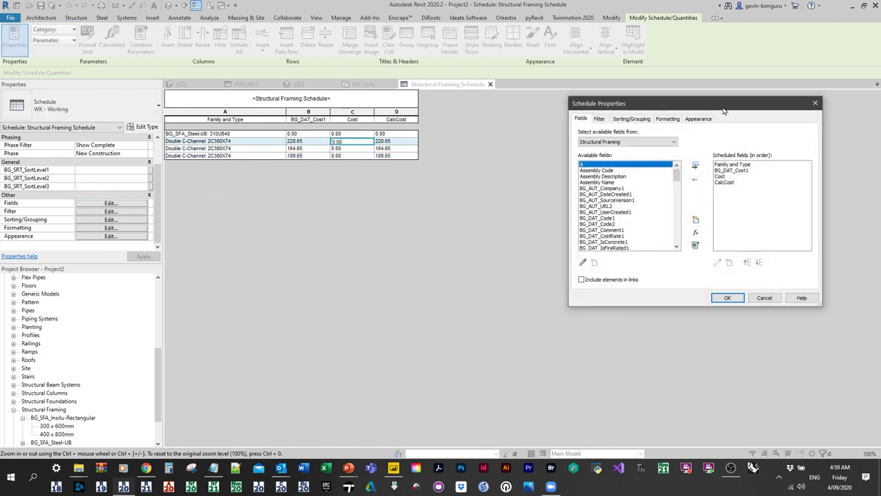
{"action": "left_click", "coordinate": [673, 120]}
{"action": "left_click", "coordinate": [629, 147]}
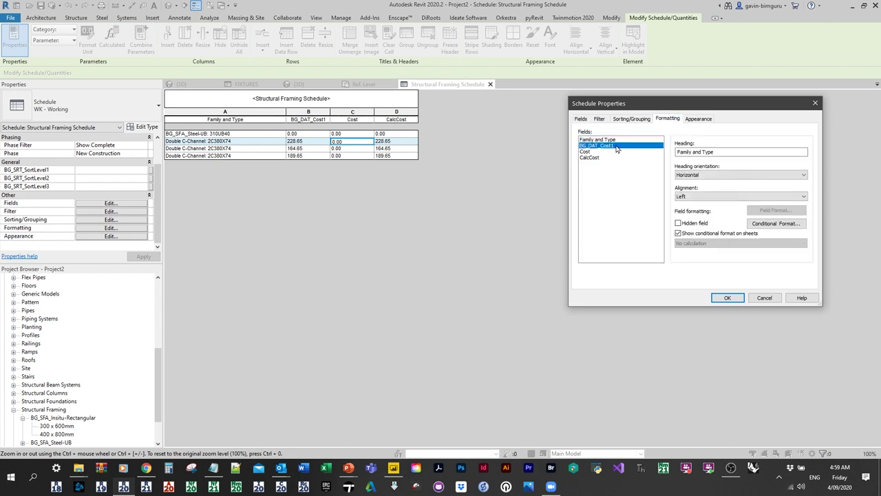
{"action": "left_click", "coordinate": [692, 223]}
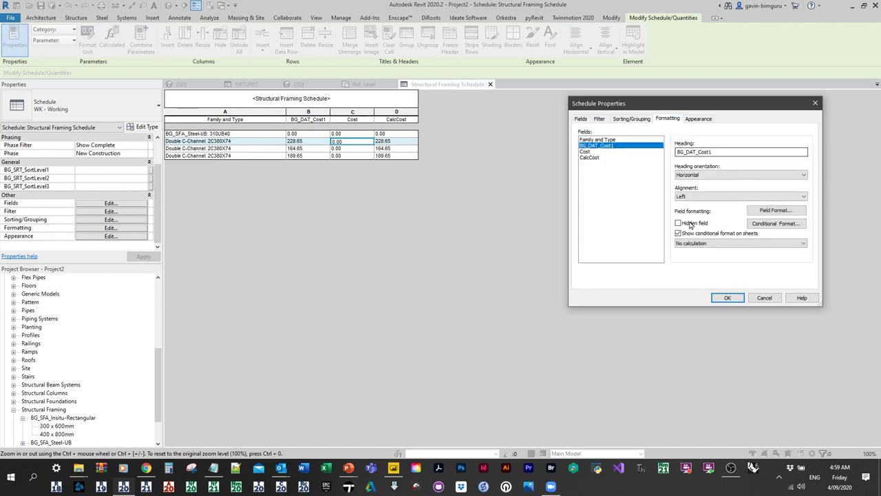
{"action": "left_click", "coordinate": [603, 152]}
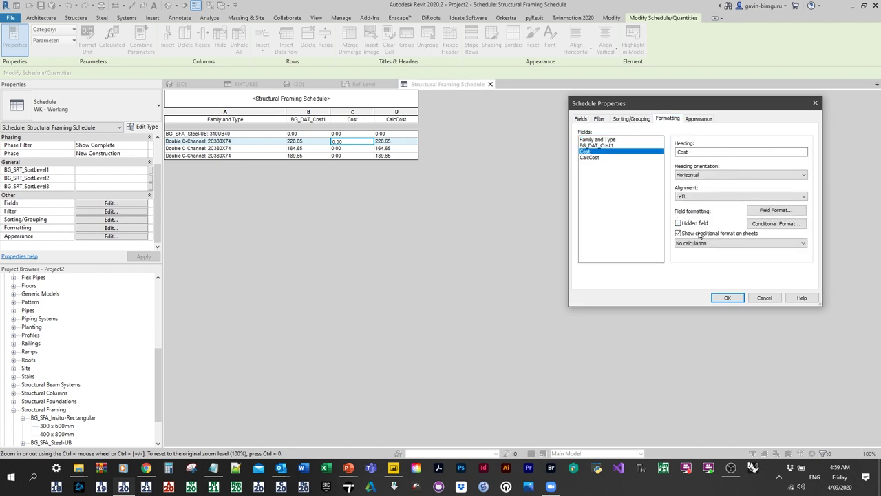
{"action": "left_click", "coordinate": [685, 224]}
{"action": "left_click", "coordinate": [727, 297]}
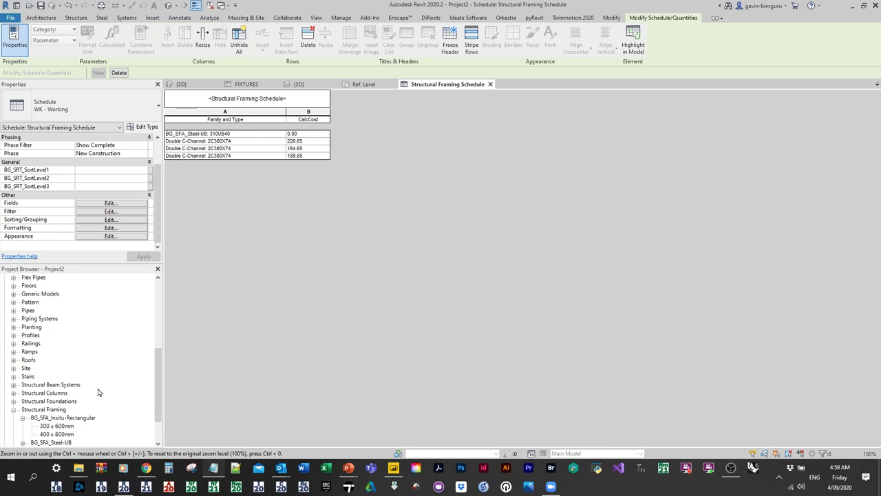
Step: Switch to File Explorer and open Area reporting bench.rfa from the Exercise material folder of 200818_5D BIM
{"action": "mouse_move", "coordinate": [79, 468]}
{"action": "mouse_move", "coordinate": [59, 423]}
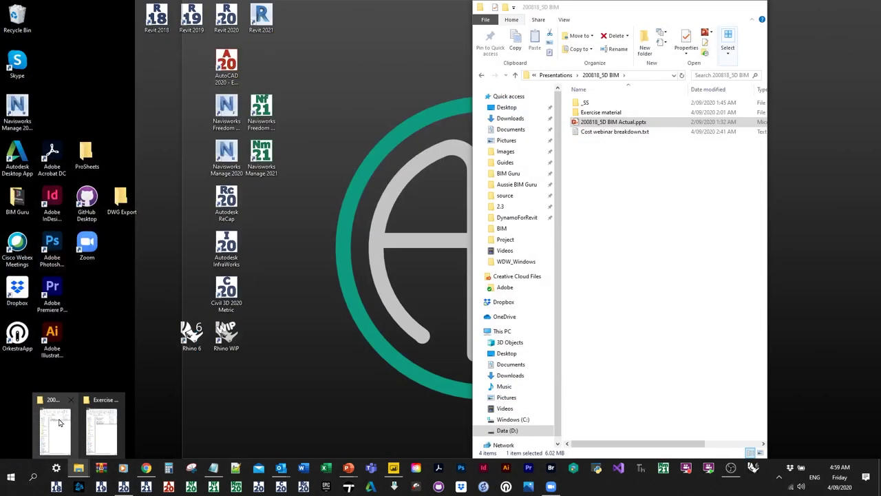
{"action": "left_click", "coordinate": [68, 420]}
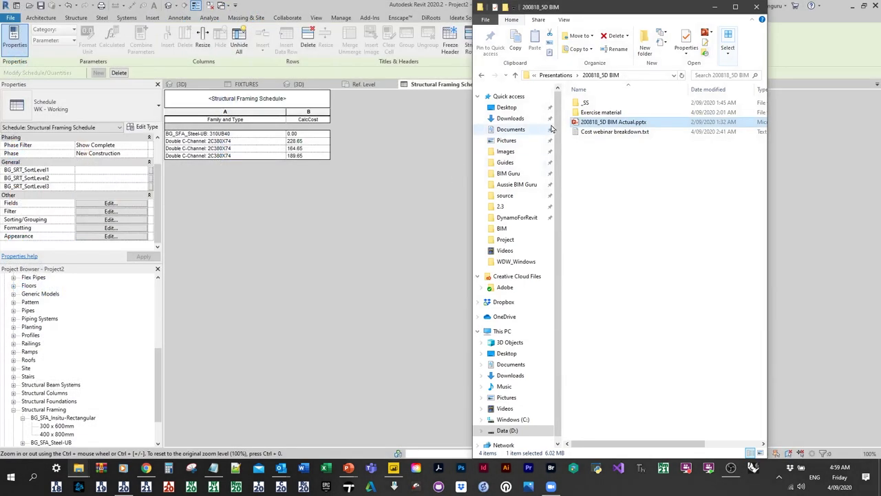
{"action": "double_click", "coordinate": [600, 112]}
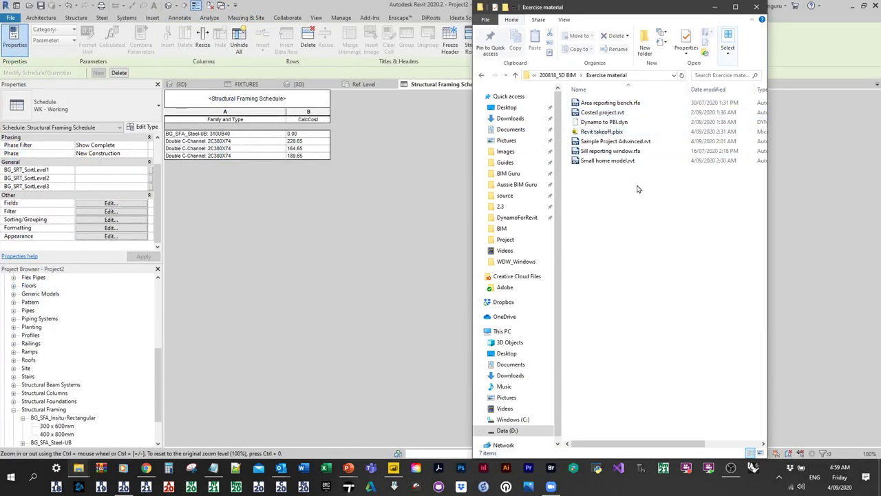
{"action": "double_click", "coordinate": [629, 103]}
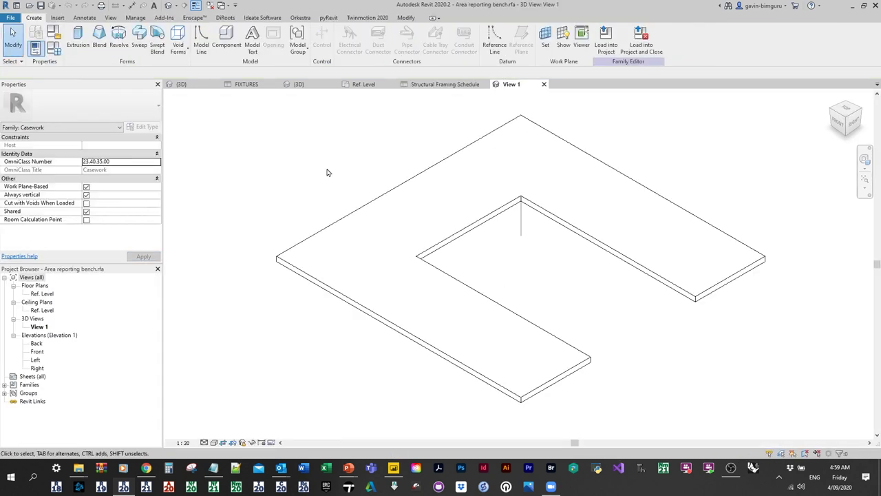
Step: Examine the U-shaped bench's area and length parameters in the family types, widening the formula column to read them
{"action": "left_click", "coordinate": [58, 46]}
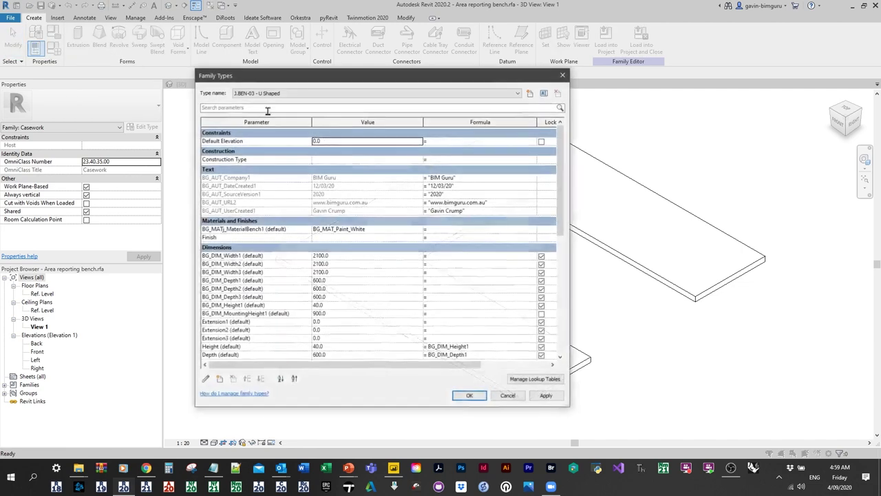
{"action": "scroll", "coordinate": [424, 216], "scroll_direction": "down", "scroll_amount": 5}
{"action": "scroll", "coordinate": [424, 216], "scroll_direction": "down", "scroll_amount": 5}
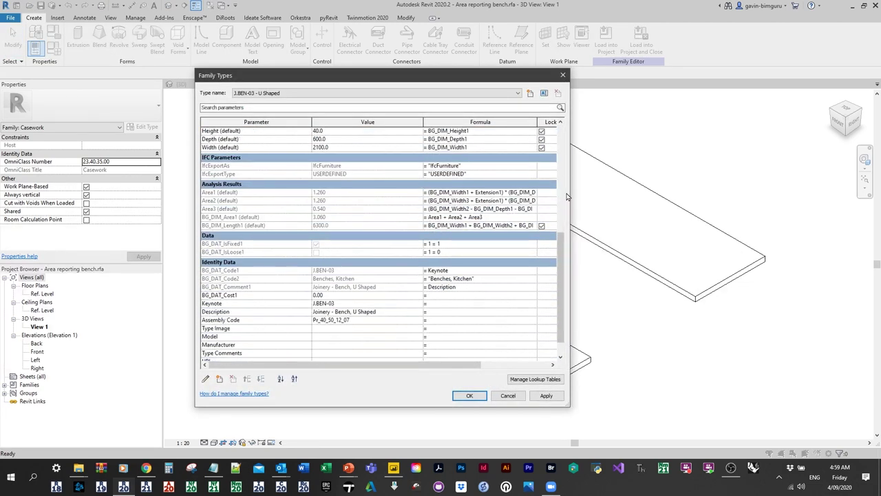
{"action": "left_click_drag", "start_coordinate": [573, 190], "coordinate": [653, 190]}
{"action": "left_click_drag", "start_coordinate": [468, 123], "coordinate": [404, 124]}
{"action": "left_click_drag", "start_coordinate": [539, 122], "coordinate": [582, 123]}
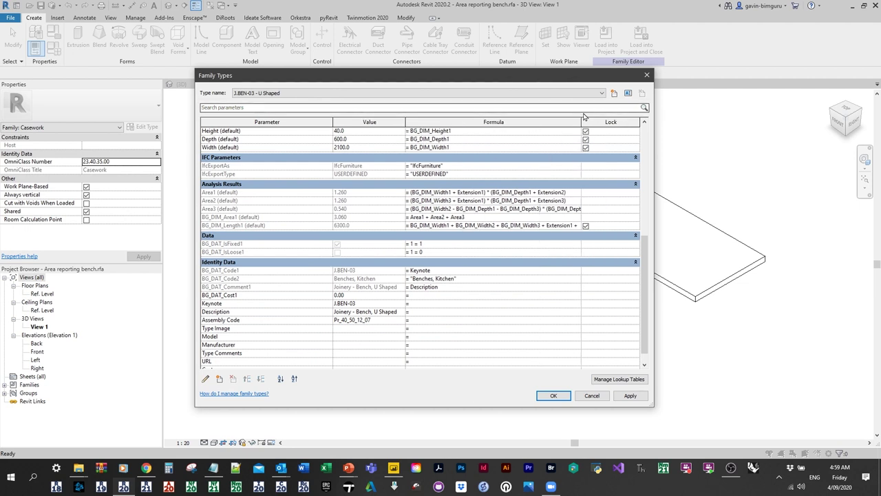
{"action": "left_click_drag", "start_coordinate": [490, 79], "coordinate": [201, 67]}
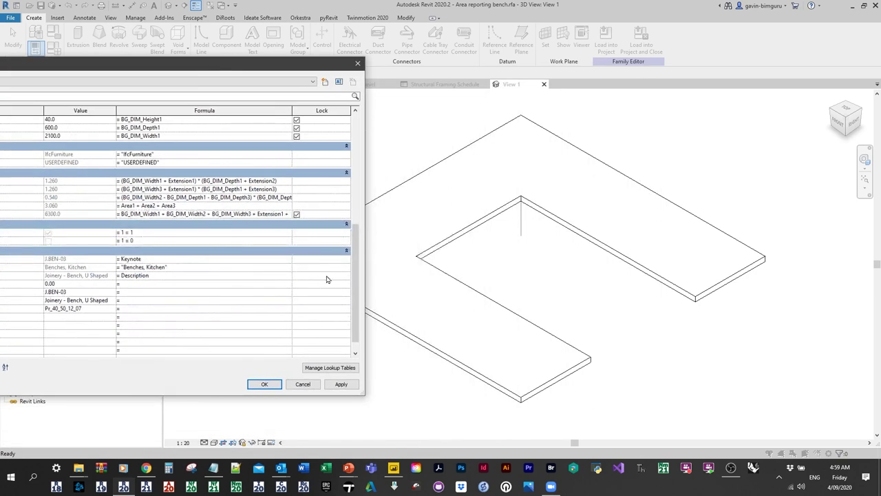
{"action": "left_click_drag", "start_coordinate": [175, 70], "coordinate": [404, 82]}
{"action": "scroll", "coordinate": [210, 219], "scroll_direction": "up", "scroll_amount": 5}
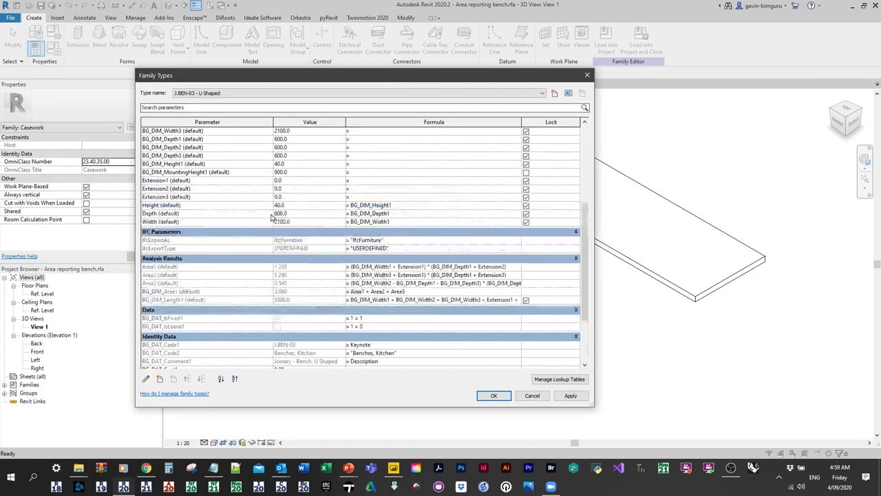
Step: Try an Extension1 value of 600 for the J.BEN-03 - U Shaped bench type
{"action": "left_click", "coordinate": [295, 204]}
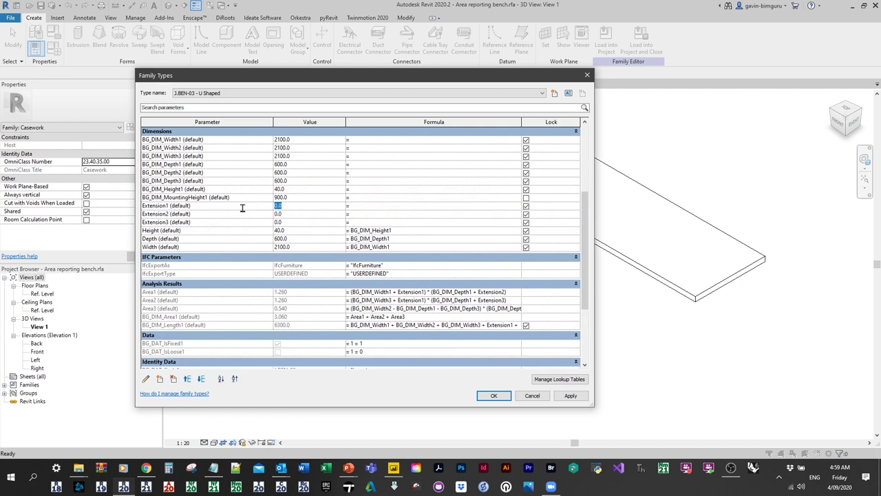
{"action": "type", "text": "600"}
{"action": "left_click", "coordinate": [303, 233]}
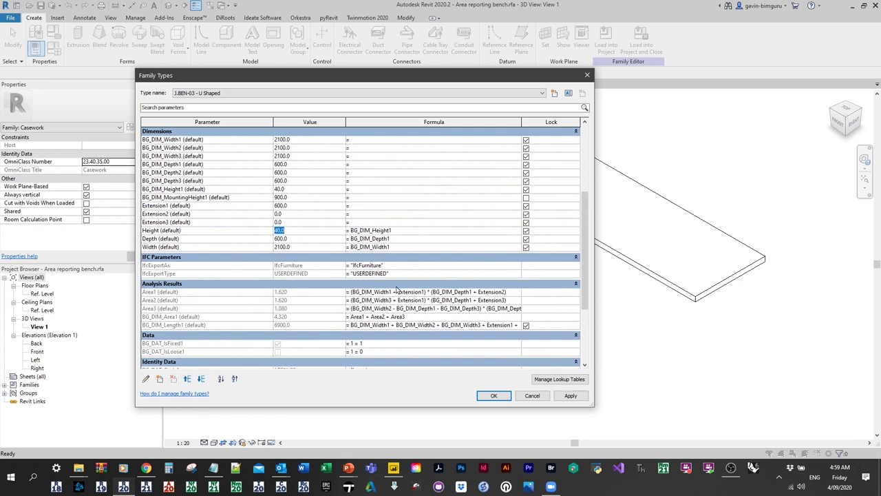
{"action": "left_click", "coordinate": [493, 395]}
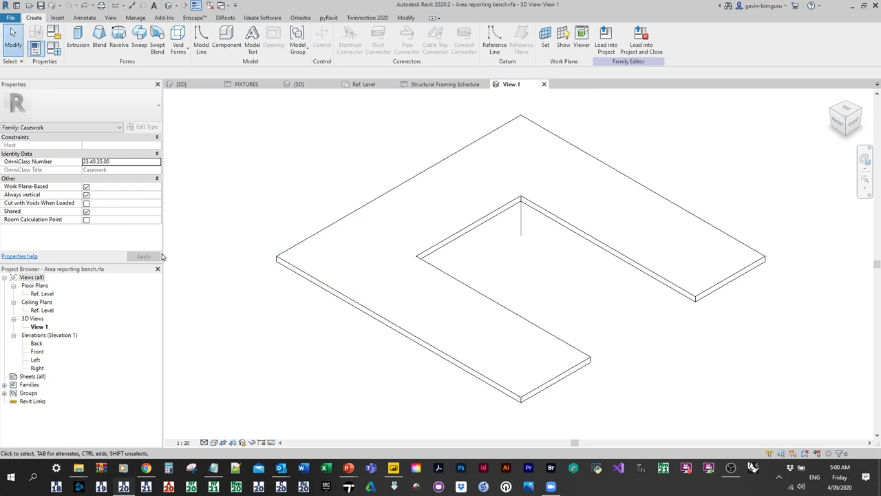
Step: Open the bench's Ref. Level floor plan and review the Area3, BG_DIM_Area1 and BG_DIM_Length1 formulas in the family types
{"action": "double_click", "coordinate": [50, 296]}
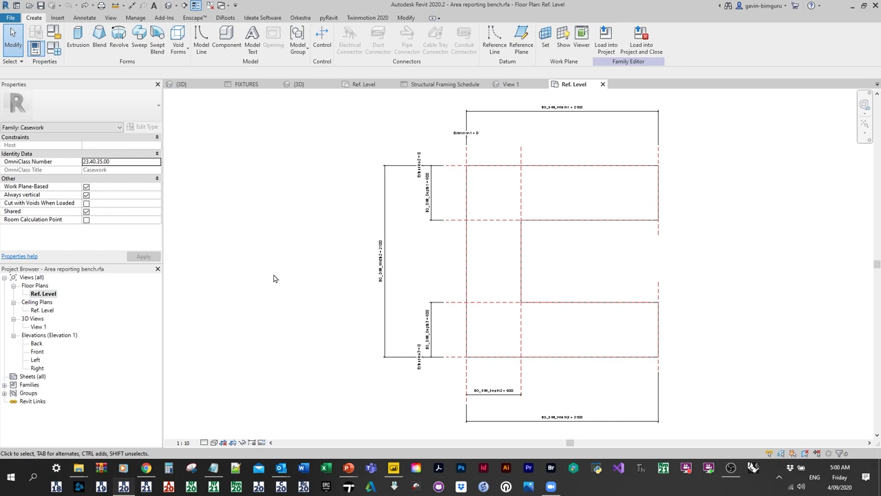
{"action": "left_click", "coordinate": [53, 49]}
{"action": "scroll", "coordinate": [250, 234], "scroll_direction": "down", "scroll_amount": 5}
{"action": "scroll", "coordinate": [249, 233], "scroll_direction": "down", "scroll_amount": 8}
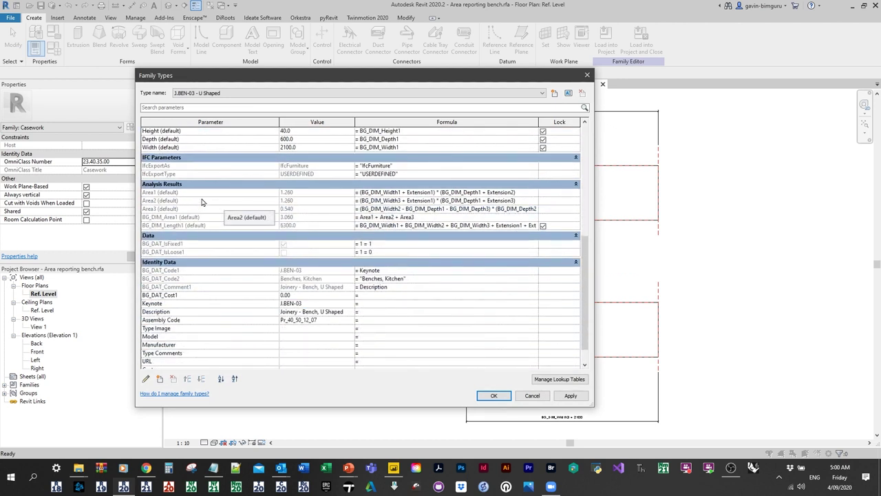
{"action": "left_click", "coordinate": [234, 225]}
{"action": "left_click", "coordinate": [226, 217]}
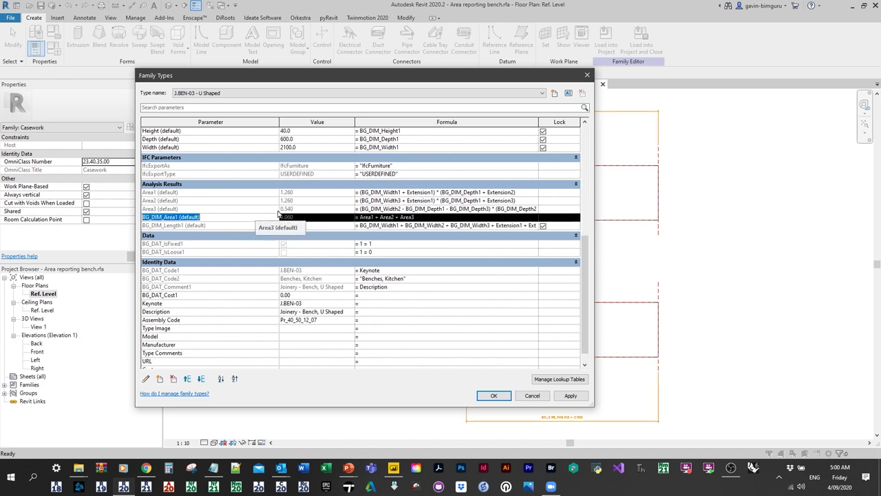
{"action": "left_click", "coordinate": [229, 226]}
{"action": "left_click", "coordinate": [217, 218]}
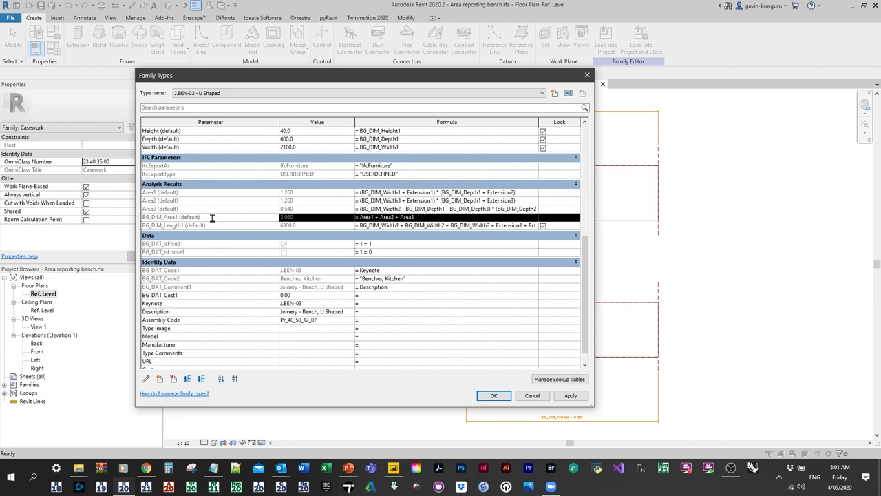
{"action": "left_click", "coordinate": [196, 210]}
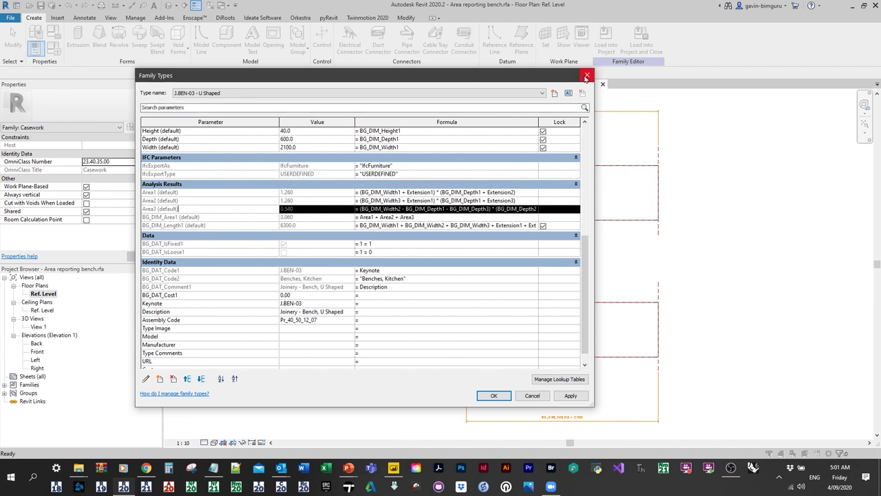
{"action": "left_click", "coordinate": [586, 78]}
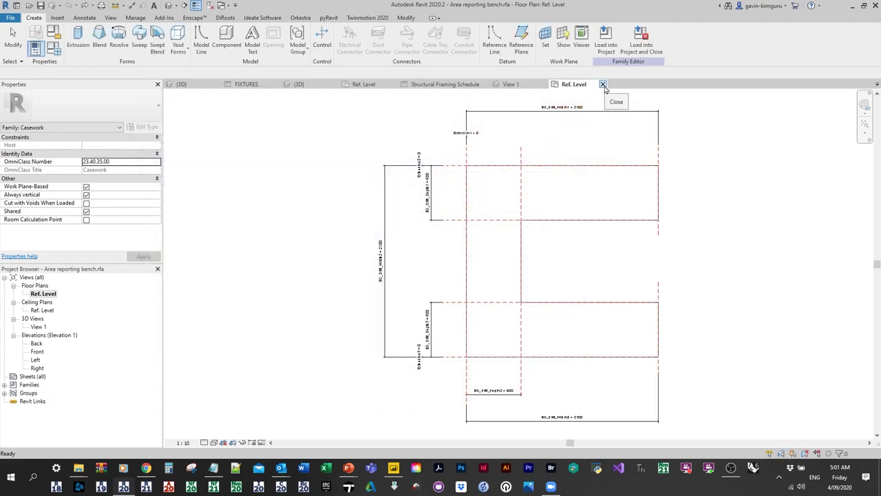
Step: Close the bench family and open Sill reporting window.rfa from the Exercise material folder in File Explorer
{"action": "left_click", "coordinate": [602, 84]}
{"action": "left_click", "coordinate": [446, 84]}
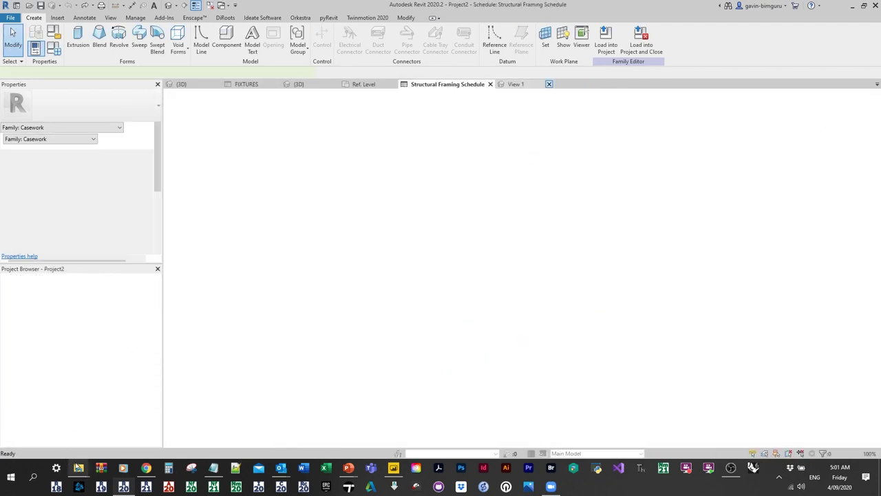
{"action": "mouse_move", "coordinate": [78, 468]}
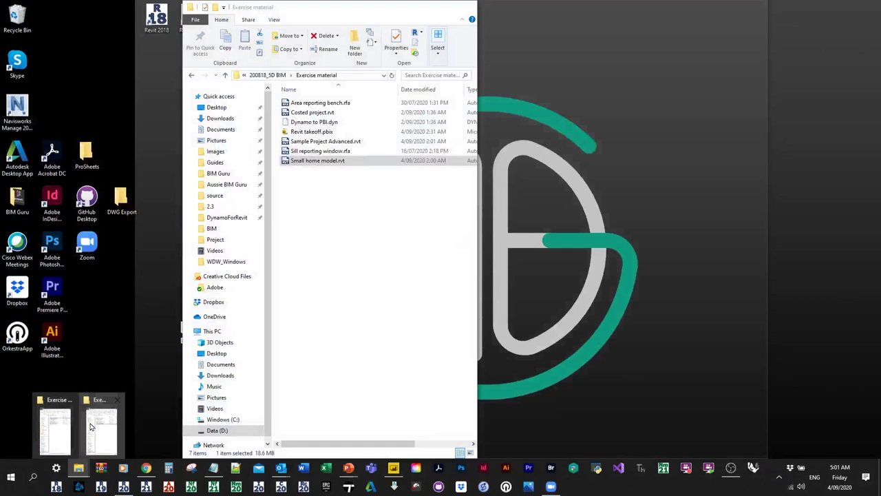
{"action": "left_click", "coordinate": [63, 428]}
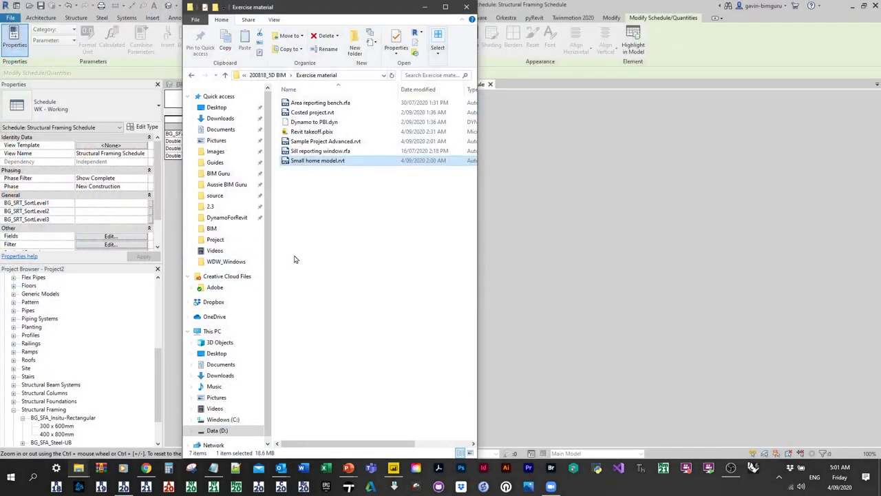
{"action": "double_click", "coordinate": [355, 153]}
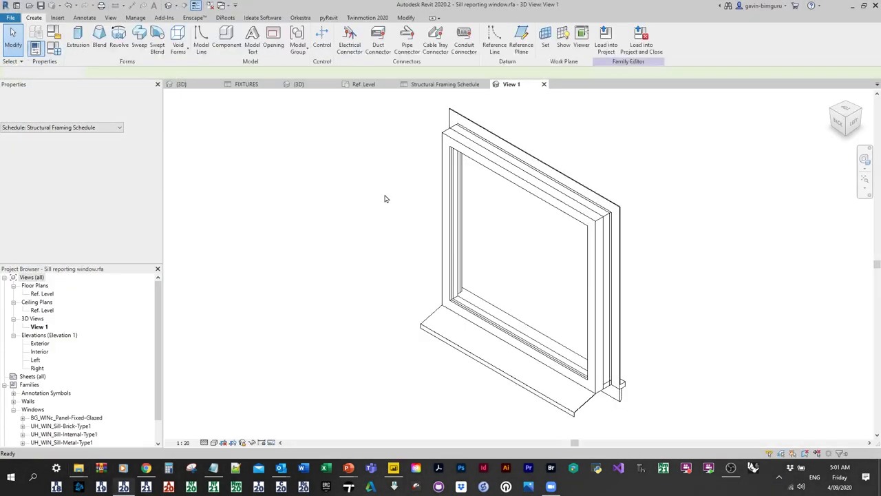
Step: Open the window's nested UH_WIN_Sill-Internal-Type1 family for editing
{"action": "left_click", "coordinate": [568, 180]}
{"action": "middle_click_drag", "start_coordinate": [568, 180], "coordinate": [540, 163]}
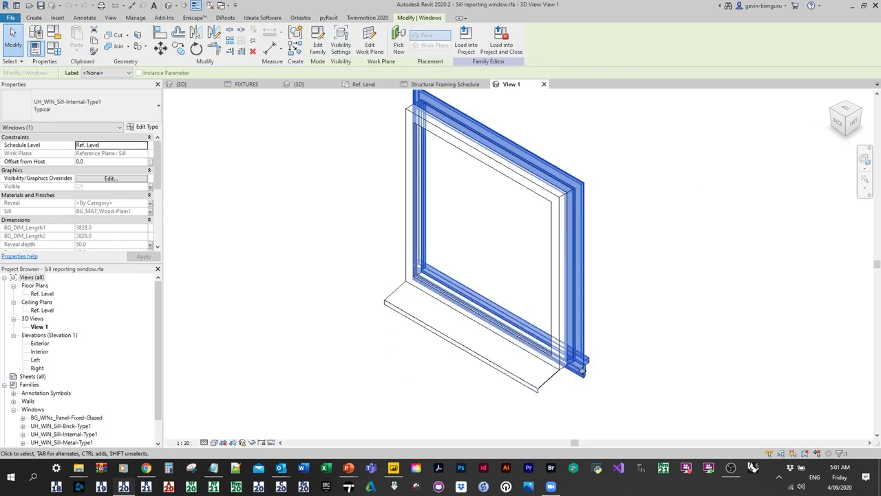
{"action": "left_click", "coordinate": [317, 43]}
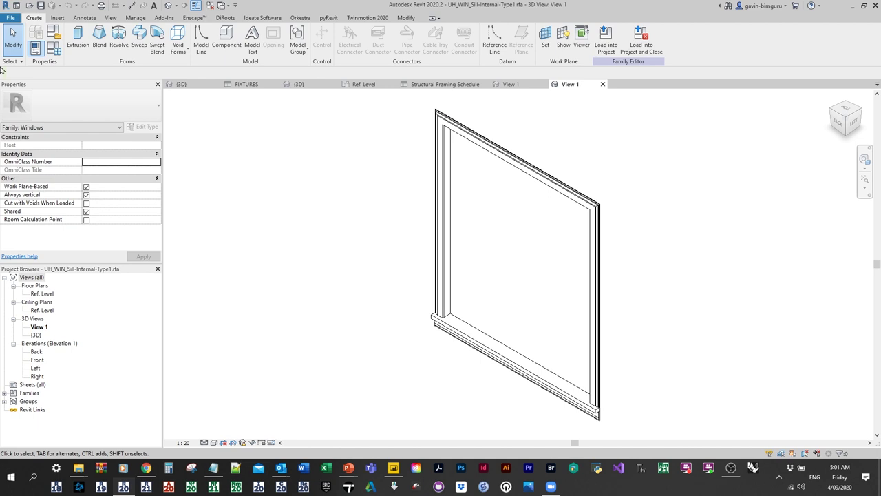
Step: Review the BG_DIM_Length1 and BG_DIM_Length2 formulas for architrave and reveal in the sill family's types
{"action": "left_click", "coordinate": [55, 50]}
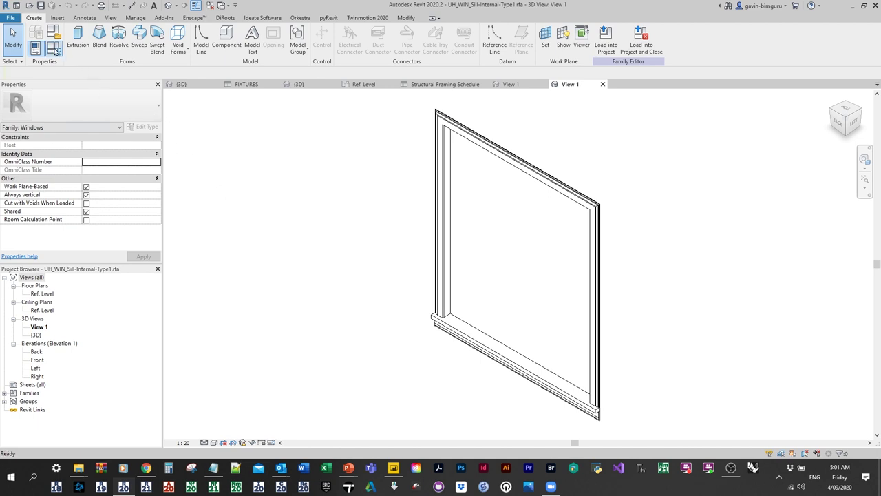
{"action": "left_click", "coordinate": [207, 204]}
{"action": "left_click", "coordinate": [242, 212]}
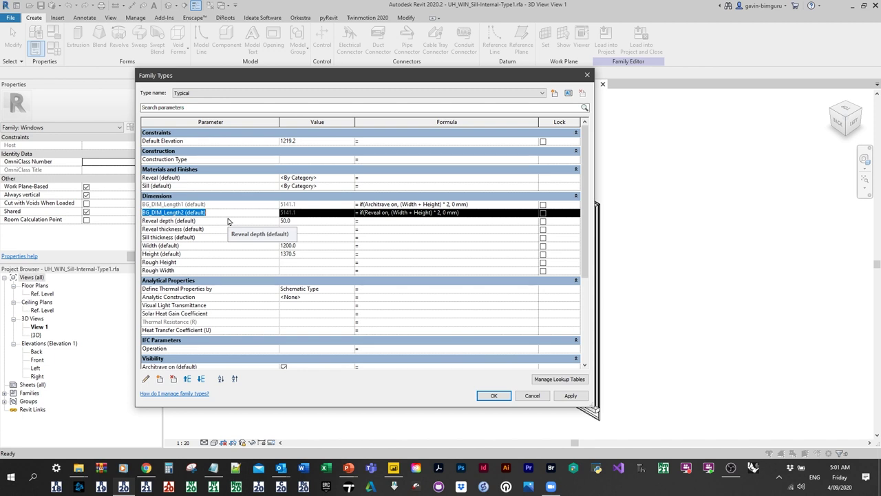
{"action": "left_click", "coordinate": [218, 212]}
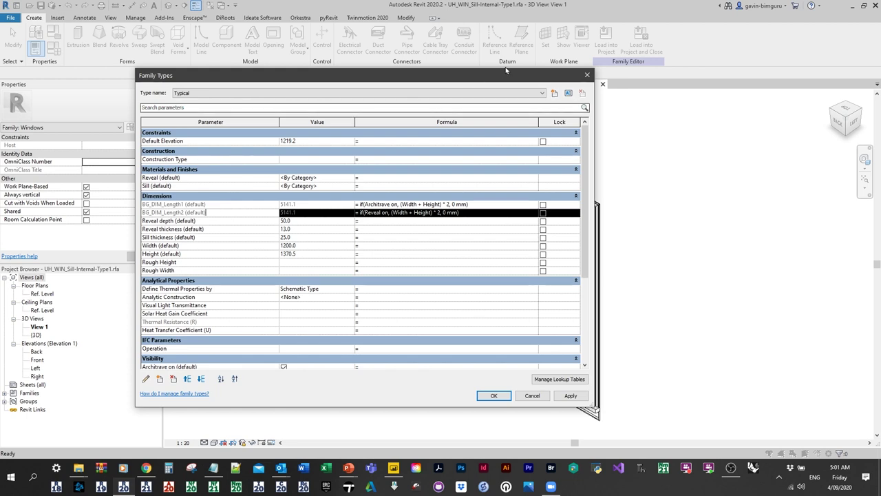
{"action": "left_click", "coordinate": [587, 74]}
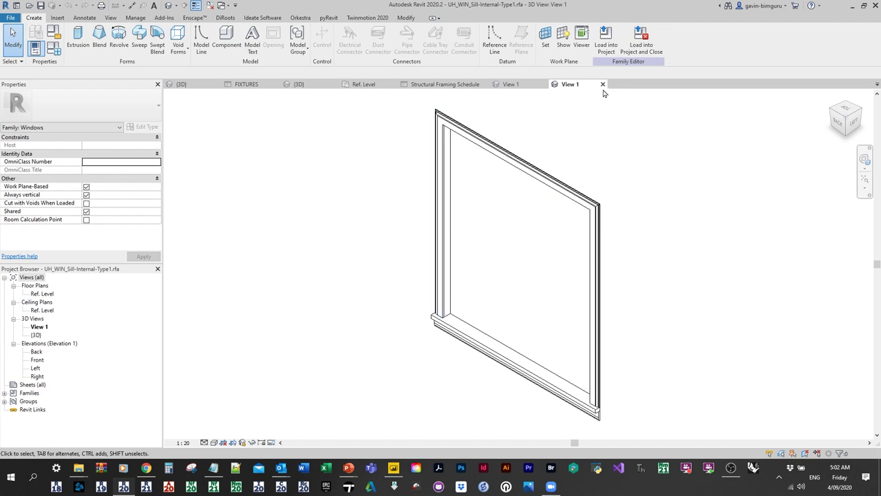
Step: Close the nested sill family and its host window family to return to the Structural Framing Schedule
{"action": "left_click", "coordinate": [602, 84]}
{"action": "left_click", "coordinate": [549, 84]}
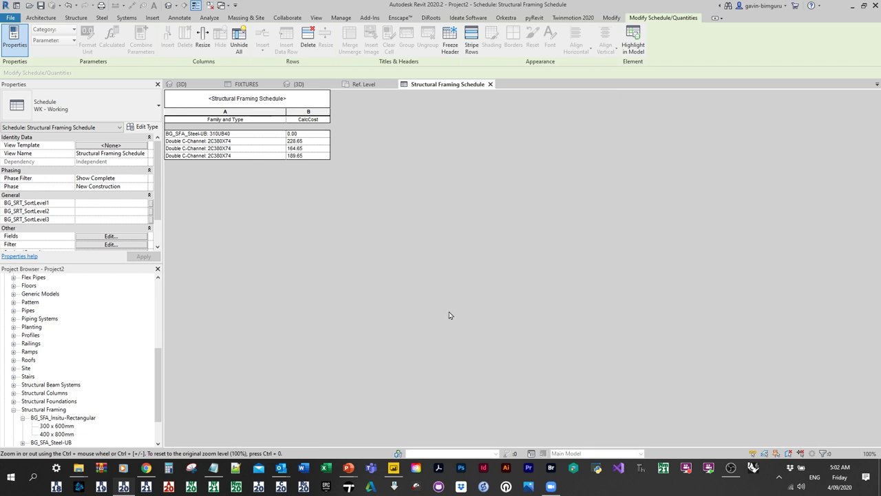
{"action": "mouse_move", "coordinate": [348, 468]}
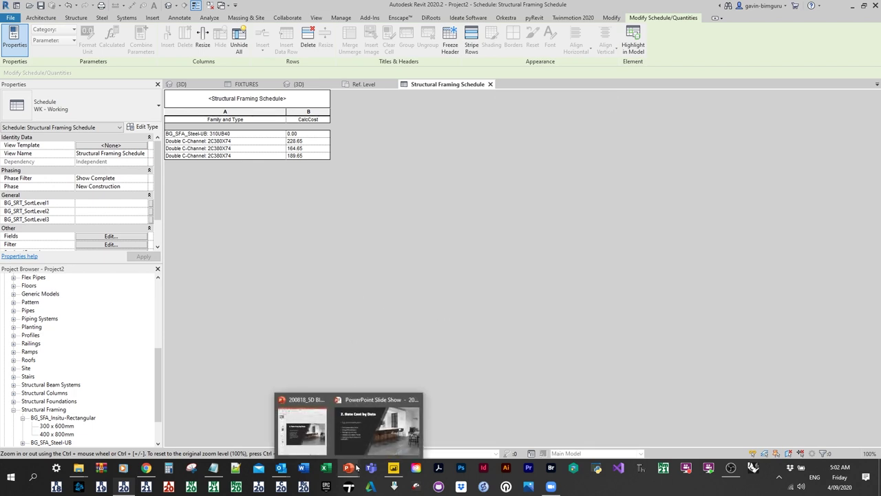
Step: Advance the PowerPoint slide show to the "3. Rate Cost by Inherent Data" slide and return to Revit
{"action": "left_click", "coordinate": [377, 430]}
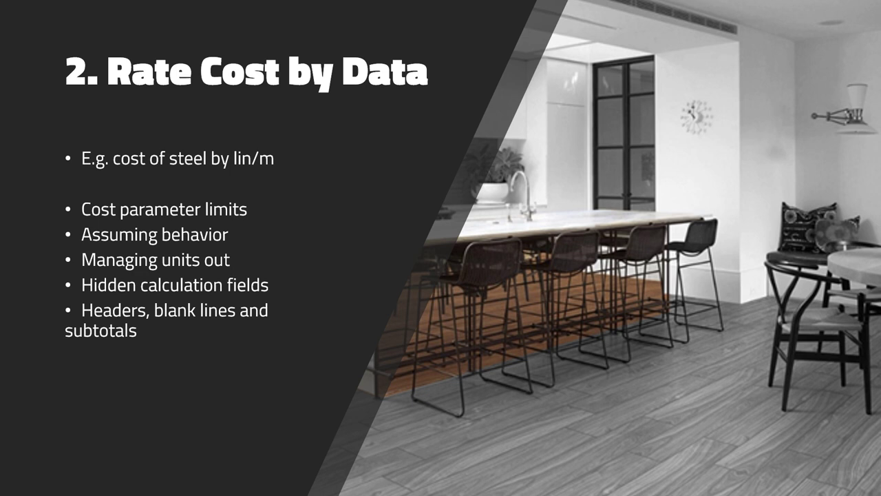
{"action": "left_click", "coordinate": [450, 307]}
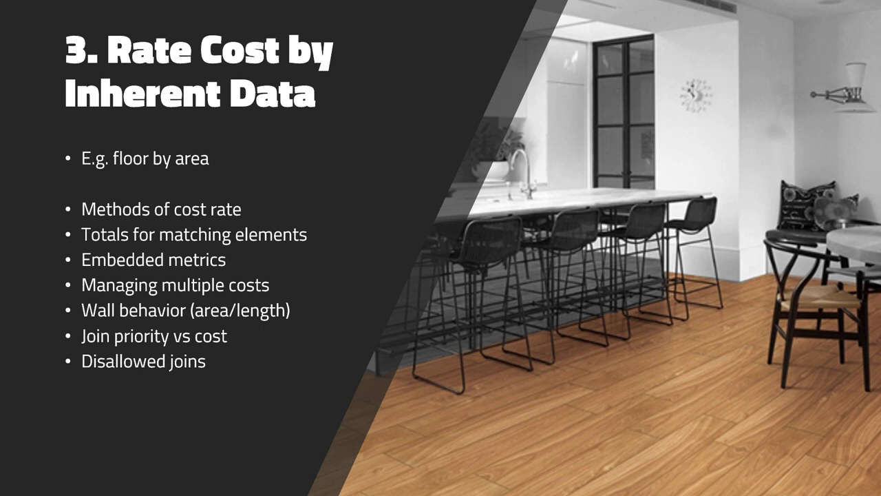
{"action": "key", "text": "alt+Tab"}
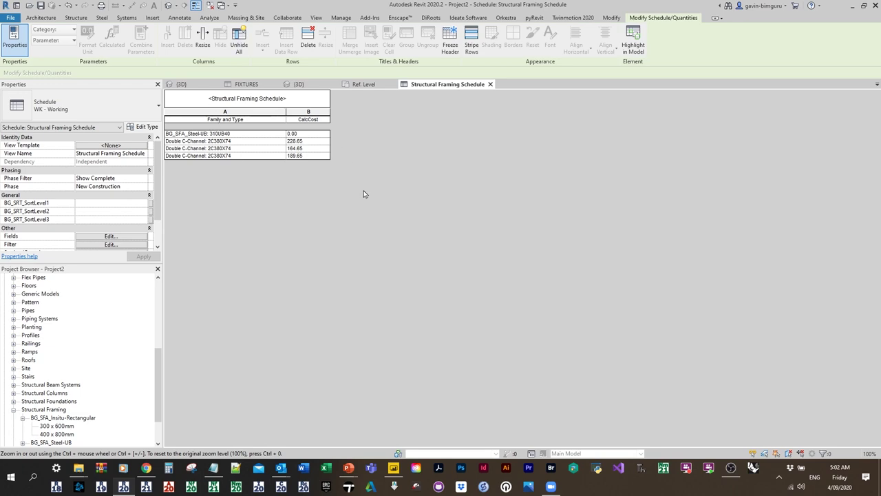
Step: Open sheet A-100000 - Ground Floor from the 10_GA Plans of Sample Project Advanced and inspect its floor plan
{"action": "left_click", "coordinate": [184, 84]}
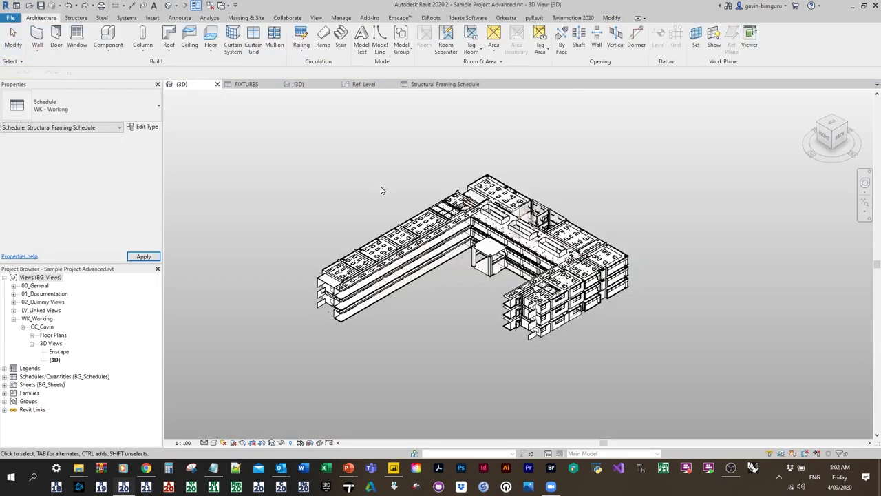
{"action": "mouse_move", "coordinate": [440, 278]}
{"action": "middle_mouse_down", "text": "shift"}
{"action": "mouse_move", "coordinate": [486, 325]}
{"action": "mouse_move", "coordinate": [427, 275]}
{"action": "middle_mouse_up", "text": "shift"}
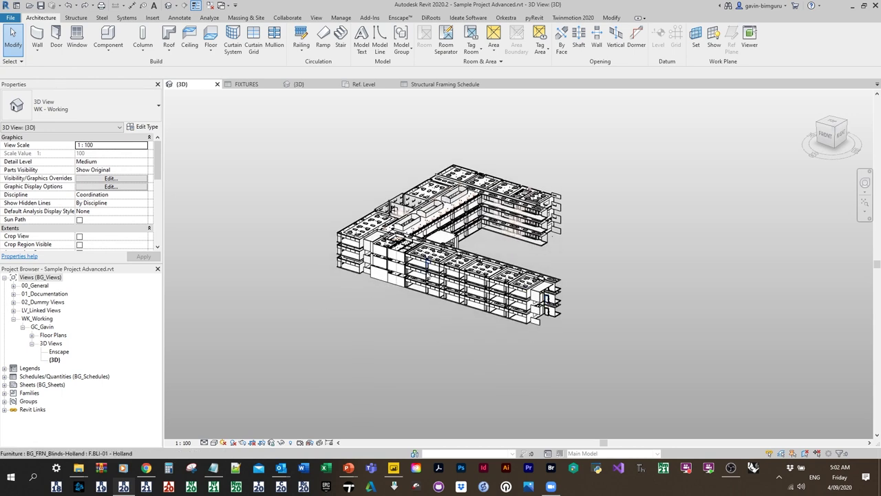
{"action": "left_click", "coordinate": [136, 342]}
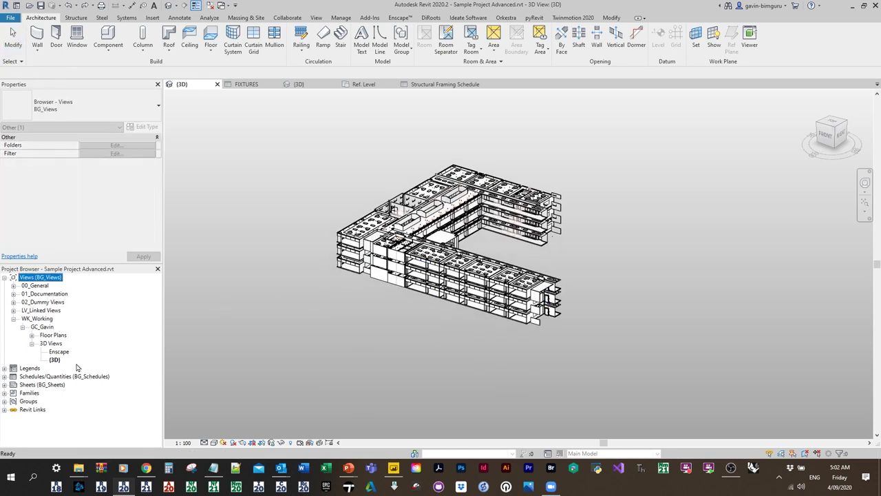
{"action": "double_click", "coordinate": [55, 386]}
{"action": "left_click", "coordinate": [64, 352]}
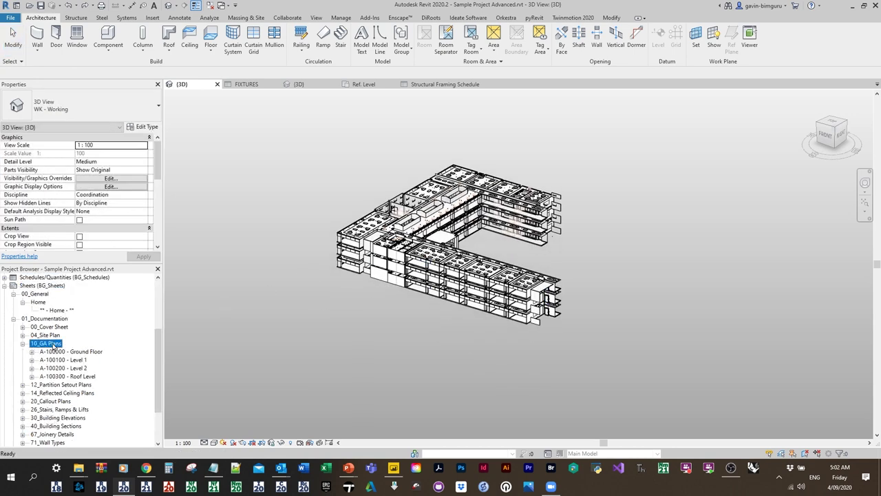
{"action": "double_click", "coordinate": [72, 352]}
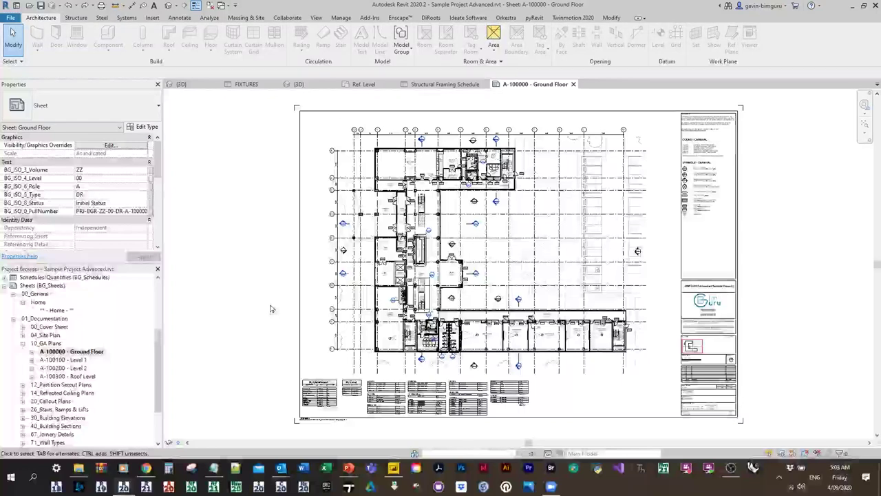
{"action": "scroll", "coordinate": [413, 207], "scroll_direction": "up", "scroll_amount": 6}
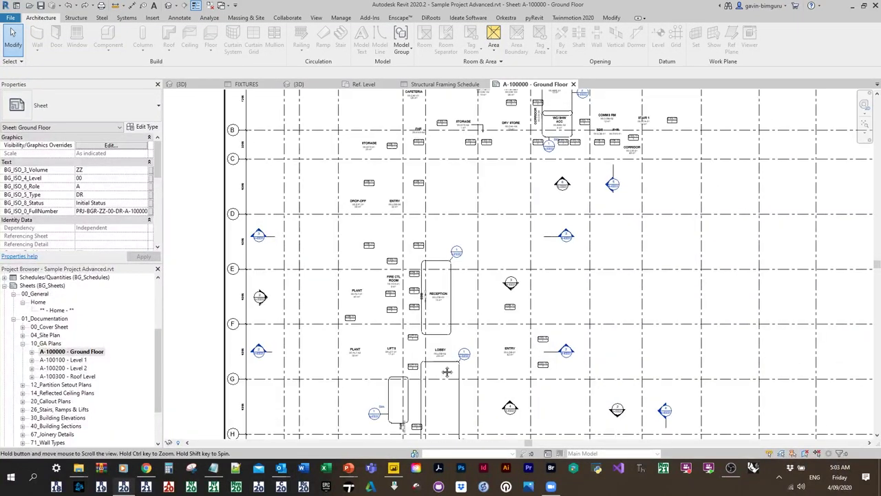
{"action": "scroll", "coordinate": [460, 302], "scroll_direction": "up", "scroll_amount": 5}
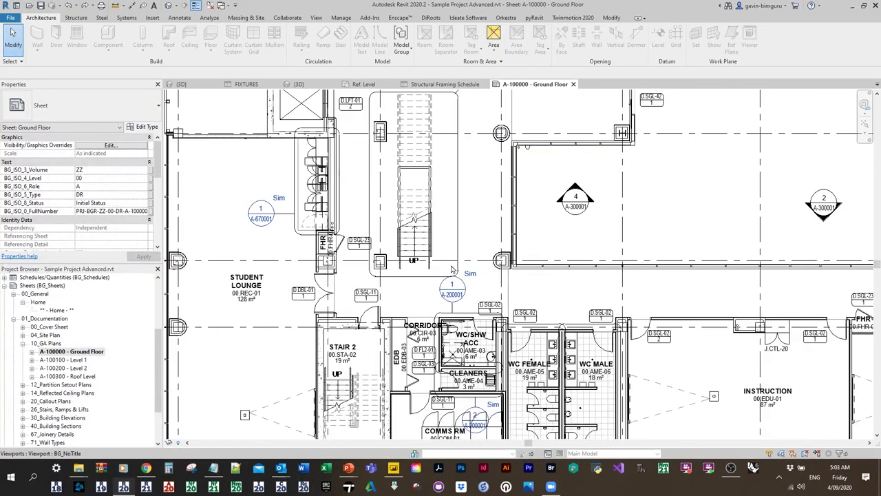
Step: View the 20_00.AME-03 callout plan of the WC/SHW ACC room and close it to return to the Ground Floor sheet
{"action": "left_click", "coordinate": [461, 303]}
{"action": "right_click", "coordinate": [472, 315]}
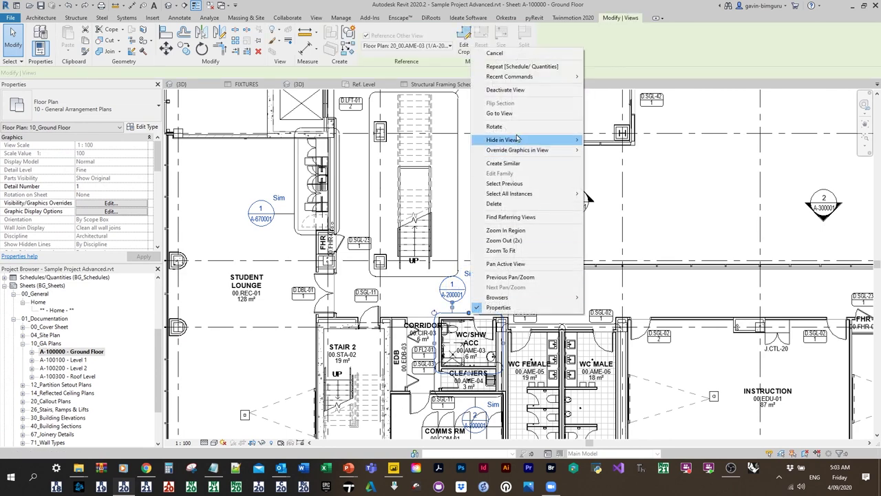
{"action": "left_click", "coordinate": [526, 115]}
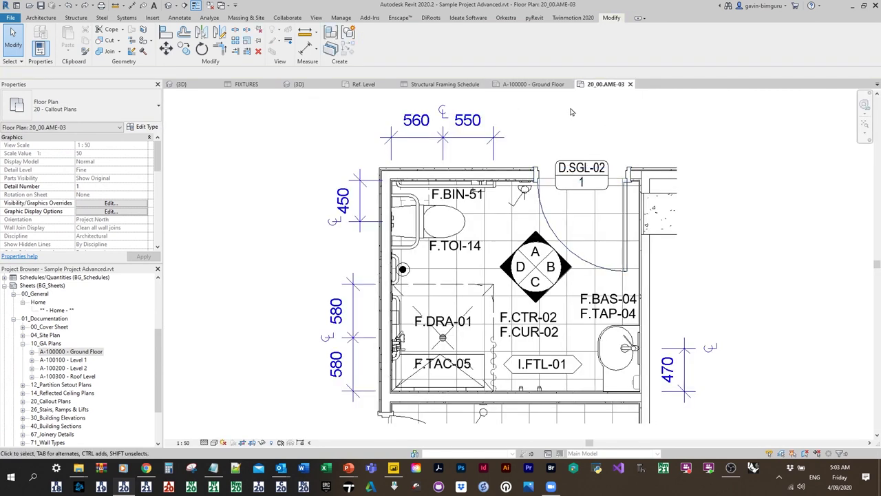
{"action": "left_click", "coordinate": [630, 84]}
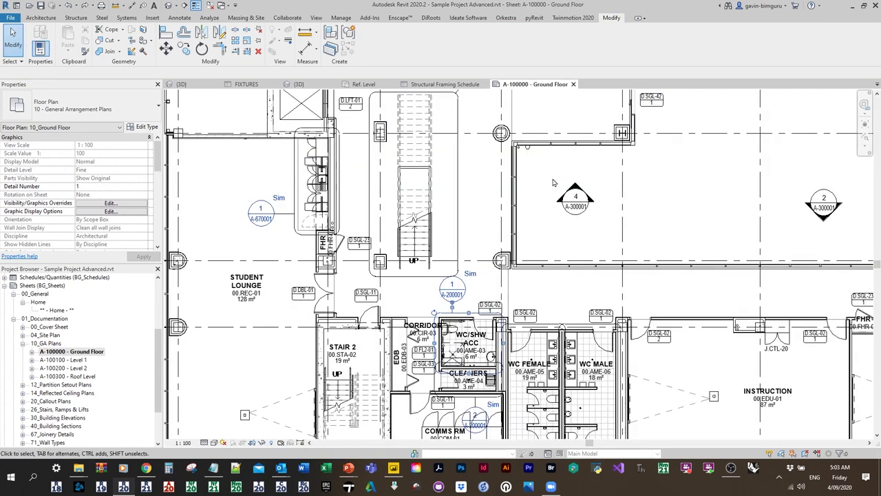
{"action": "scroll", "coordinate": [553, 182], "scroll_direction": "up", "scroll_amount": 3}
{"action": "scroll", "coordinate": [552, 183], "scroll_direction": "down", "scroll_amount": 1}
{"action": "left_click", "coordinate": [45, 334]}
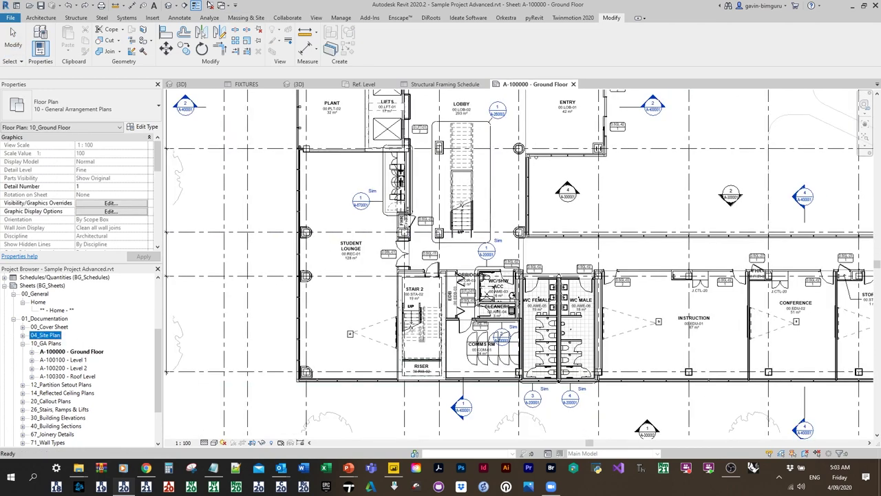
Step: Temporarily isolate the Floors category in the project's {3D} view, using the Level 2 I.FCP-01_15 floor
{"action": "left_click", "coordinate": [175, 7]}
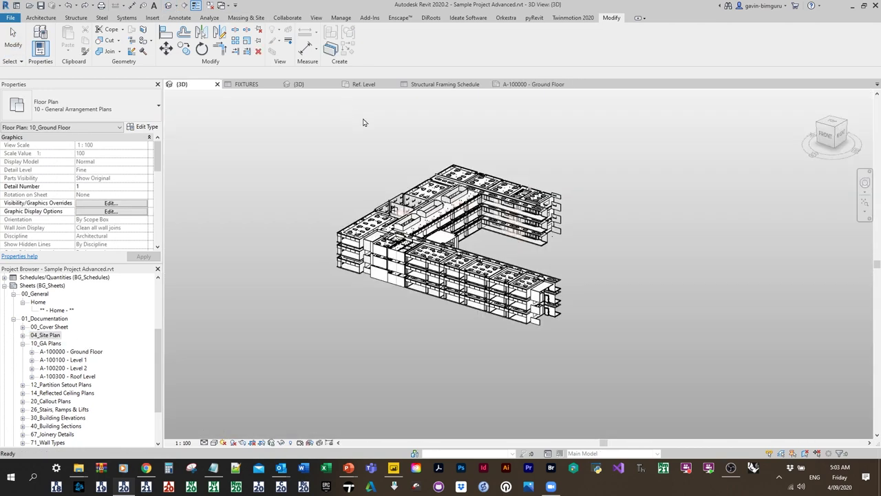
{"action": "scroll", "coordinate": [513, 305], "scroll_direction": "up", "scroll_amount": 5}
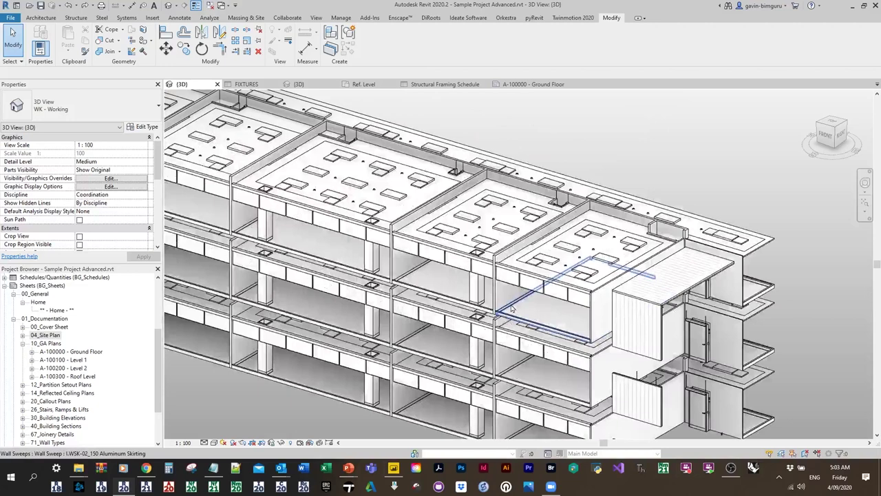
{"action": "left_click", "coordinate": [513, 305]}
{"action": "left_click", "coordinate": [513, 304]}
{"action": "left_click", "coordinate": [513, 302]}
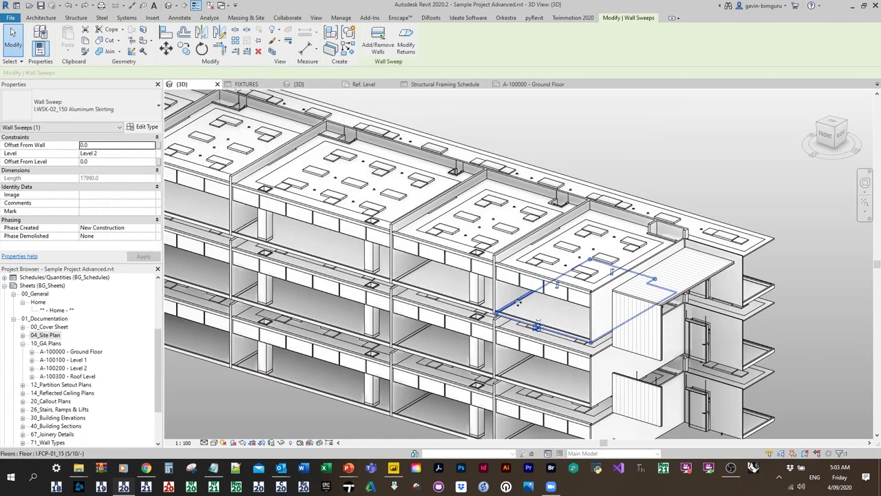
{"action": "left_click", "coordinate": [518, 300]}
{"action": "key", "text": "i"}
{"action": "key", "text": "c"}
{"action": "scroll", "coordinate": [522, 303], "scroll_direction": "down", "scroll_amount": 3}
{"action": "middle_click_drag", "start_coordinate": [429, 231], "coordinate": [516, 317]}
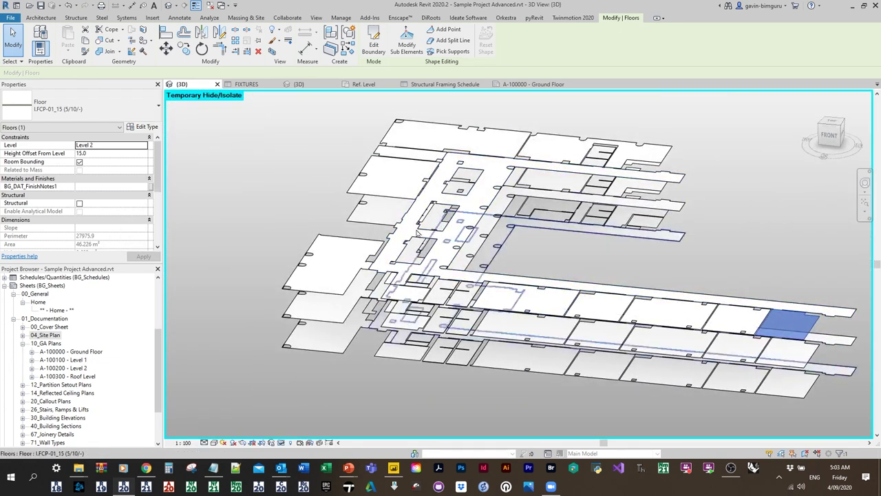
Step: Deselect the floor and close the inactive views
{"action": "left_click", "coordinate": [313, 173]}
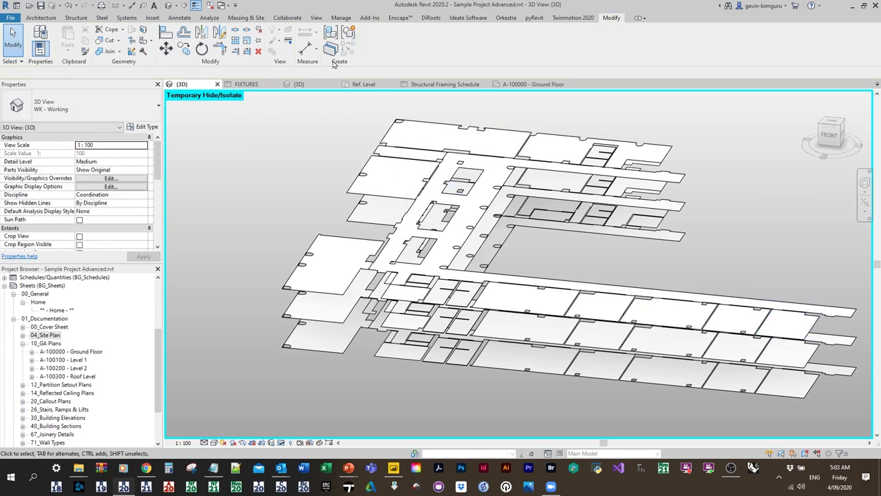
{"action": "left_click", "coordinate": [316, 17]}
{"action": "left_click", "coordinate": [220, 7]}
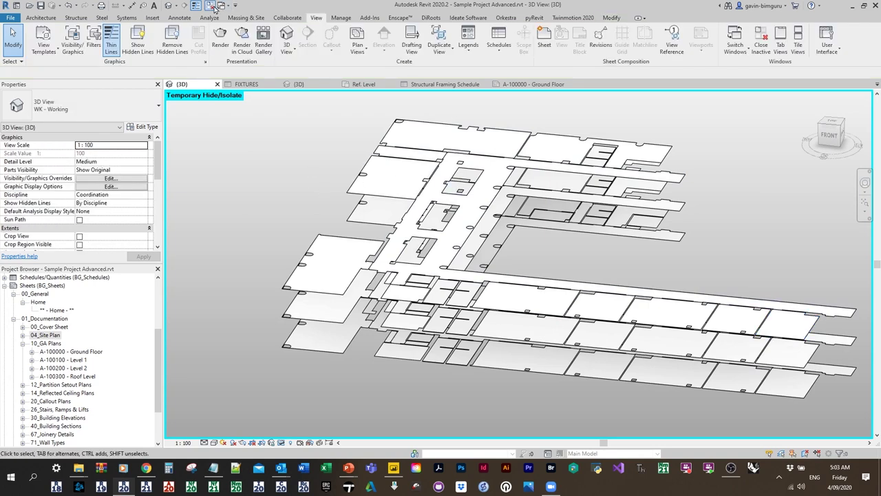
Step: Create a new Floor Schedule of building components for the Floors category in phase Enscape 2
{"action": "left_click", "coordinate": [498, 41]}
{"action": "left_click", "coordinate": [523, 72]}
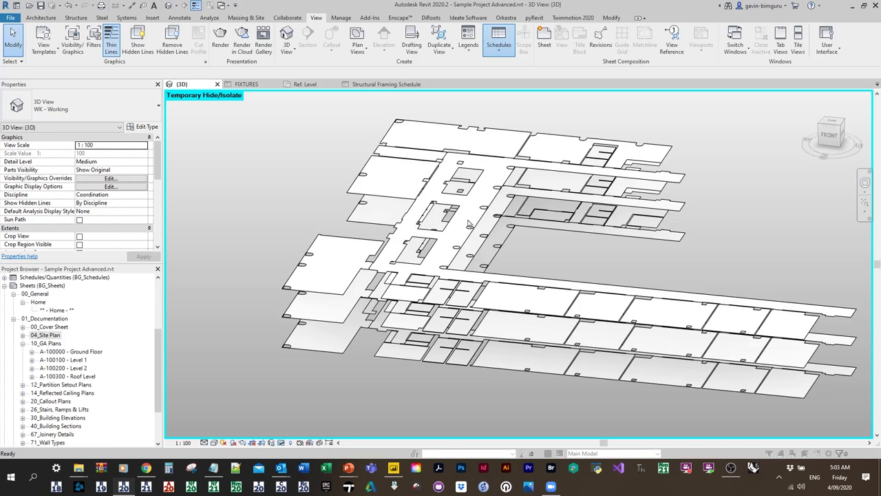
{"action": "left_click", "coordinate": [711, 214]}
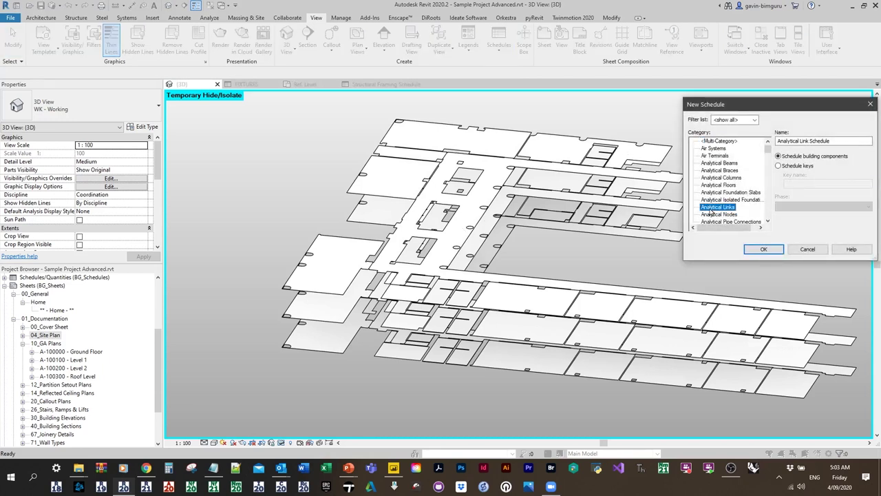
{"action": "scroll", "coordinate": [711, 207], "scroll_direction": "down", "scroll_amount": 5}
{"action": "left_click", "coordinate": [713, 206]}
{"action": "scroll", "coordinate": [712, 206], "scroll_direction": "down", "scroll_amount": 1}
{"action": "scroll", "coordinate": [711, 206], "scroll_direction": "down", "scroll_amount": 1}
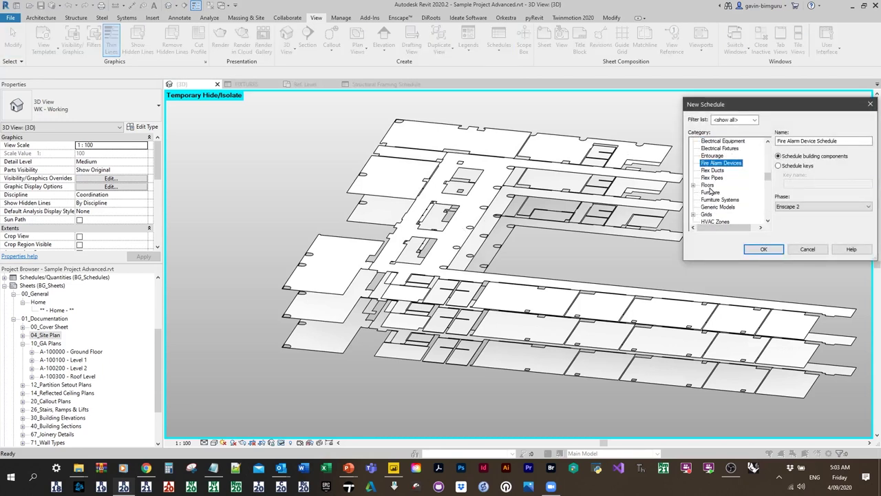
{"action": "left_click", "coordinate": [706, 185]}
{"action": "left_click", "coordinate": [764, 249]}
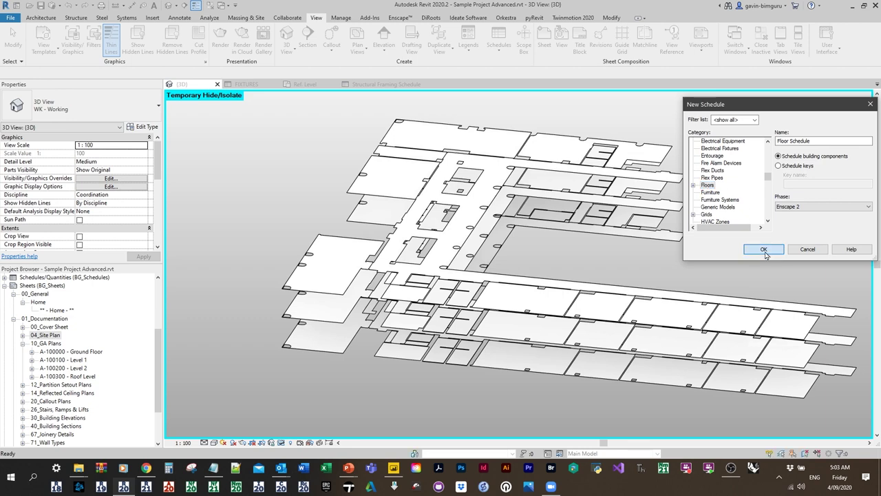
Step: Add the BG_DAT_Code1, BG_DAT_Comment1, Area and Cost fields to the Floor Schedule
{"action": "left_click", "coordinate": [636, 200]}
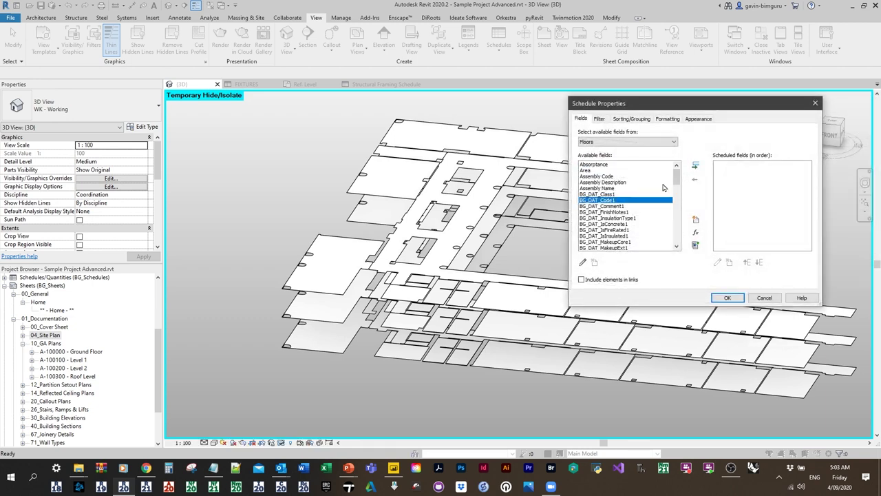
{"action": "left_click", "coordinate": [695, 167]}
{"action": "left_click", "coordinate": [695, 167]}
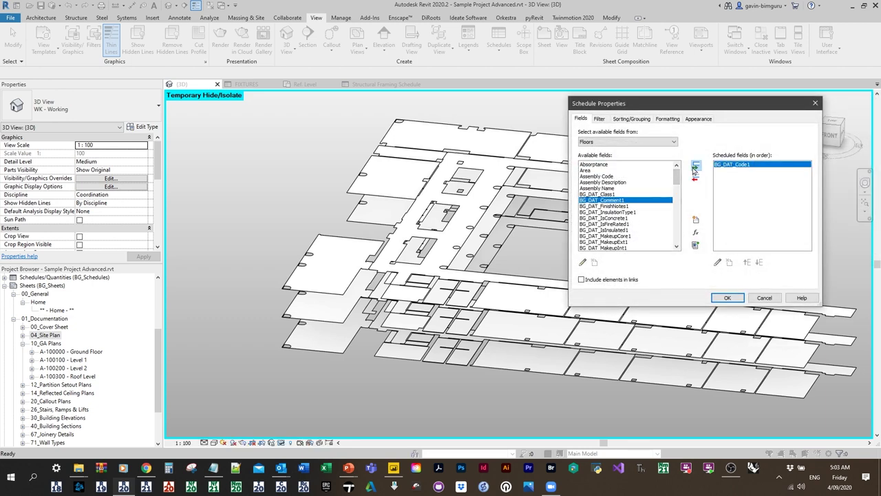
{"action": "left_click", "coordinate": [623, 170]}
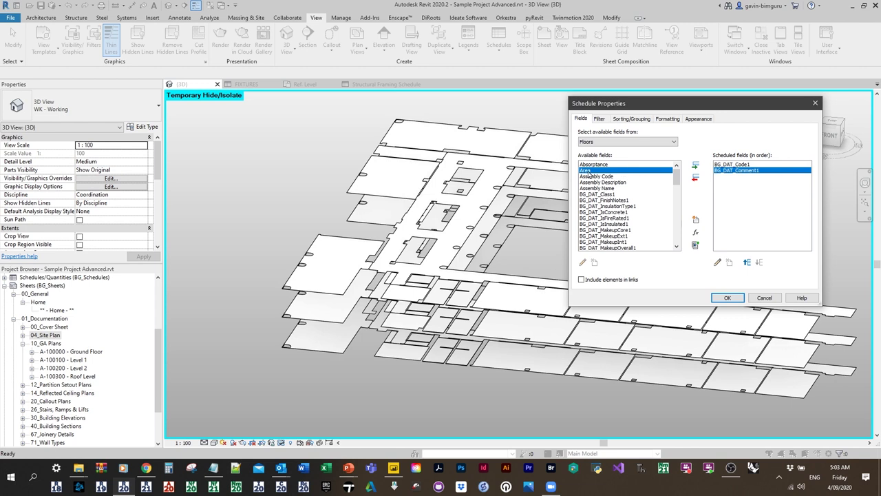
{"action": "left_click", "coordinate": [695, 167]}
{"action": "scroll", "coordinate": [620, 207], "scroll_direction": "down", "scroll_amount": 4}
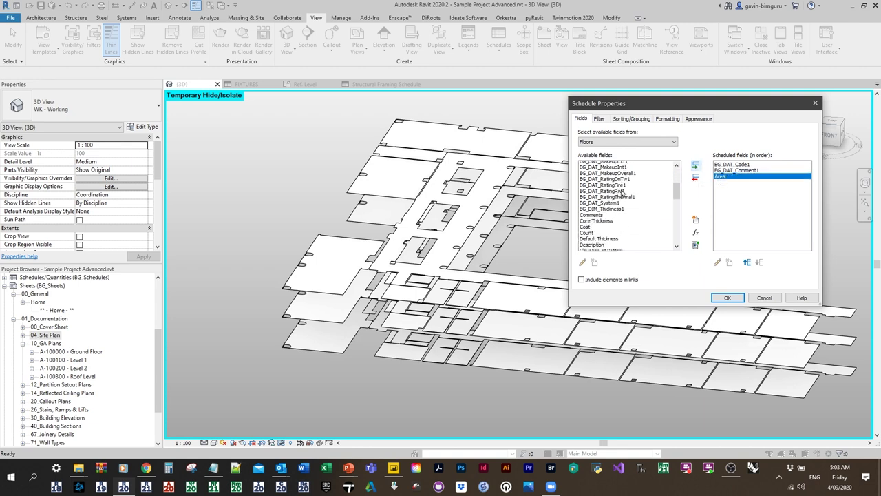
{"action": "left_click", "coordinate": [600, 224]}
{"action": "left_click", "coordinate": [694, 166]}
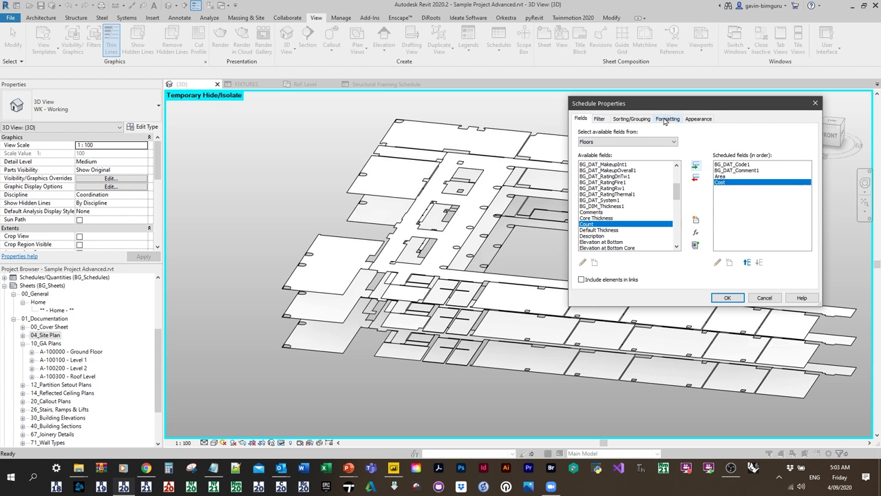
{"action": "left_click", "coordinate": [728, 297]}
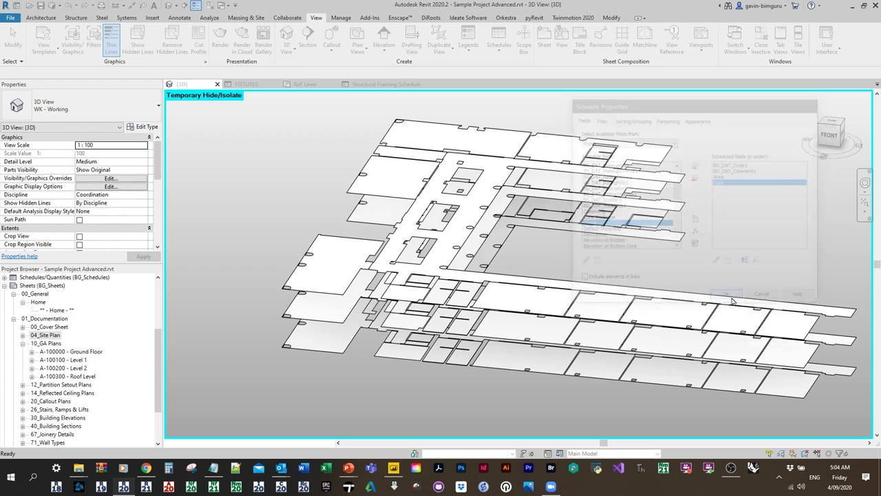
Step: Sort the Floor Schedule by BG_DAT_Code1 and turn off itemizing every instance
{"action": "scroll", "coordinate": [310, 209], "scroll_direction": "down", "scroll_amount": 10}
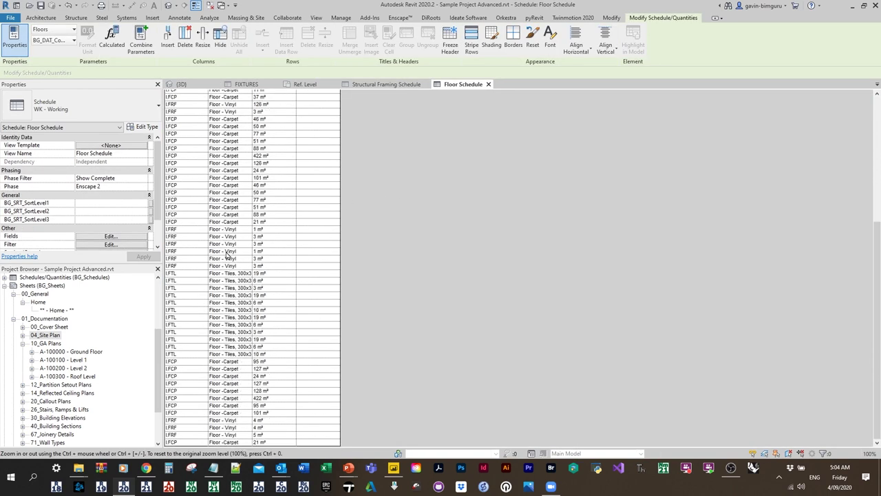
{"action": "left_click", "coordinate": [117, 237]}
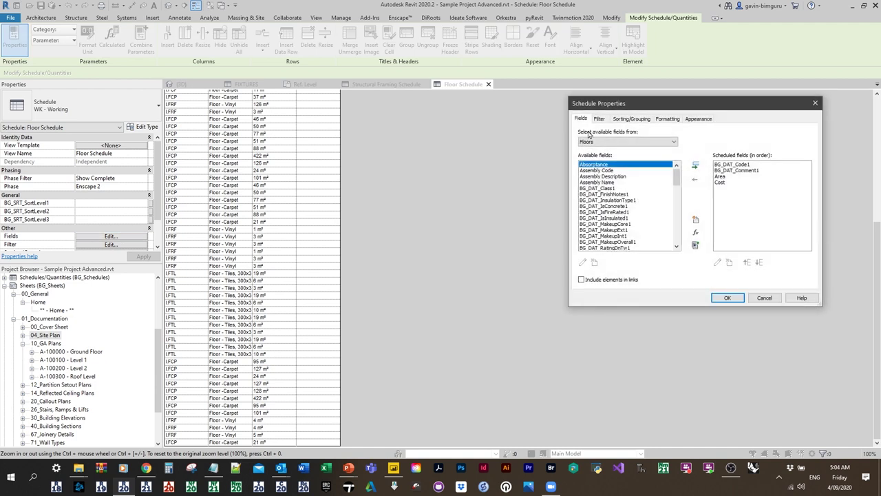
{"action": "left_click", "coordinate": [633, 120]}
{"action": "left_click", "coordinate": [664, 133]}
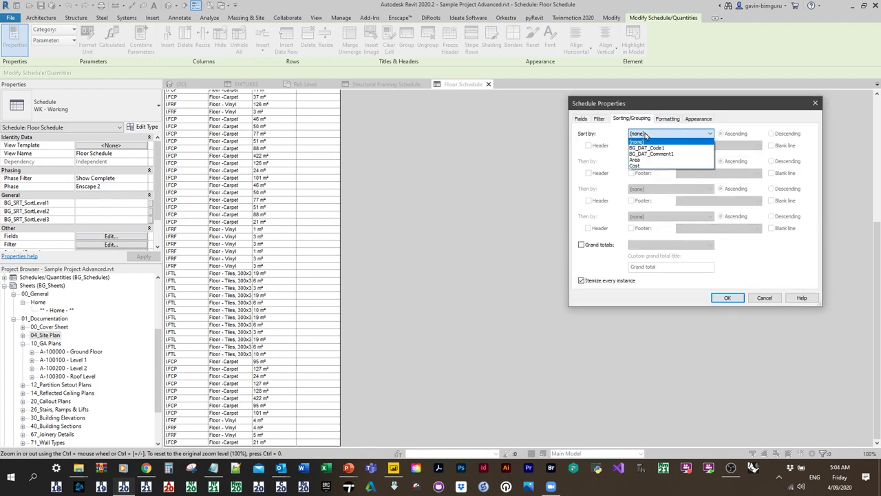
{"action": "left_click", "coordinate": [652, 148]}
{"action": "left_click", "coordinate": [611, 282]}
{"action": "left_click", "coordinate": [724, 297]}
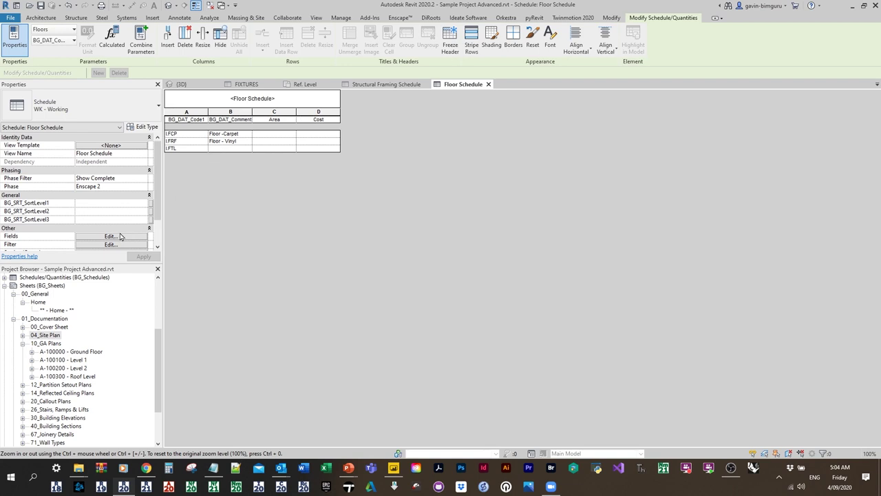
Step: Add the BG_DAT_System1 field to the floor schedule directly after BG_DAT_Code1
{"action": "left_click", "coordinate": [111, 236]}
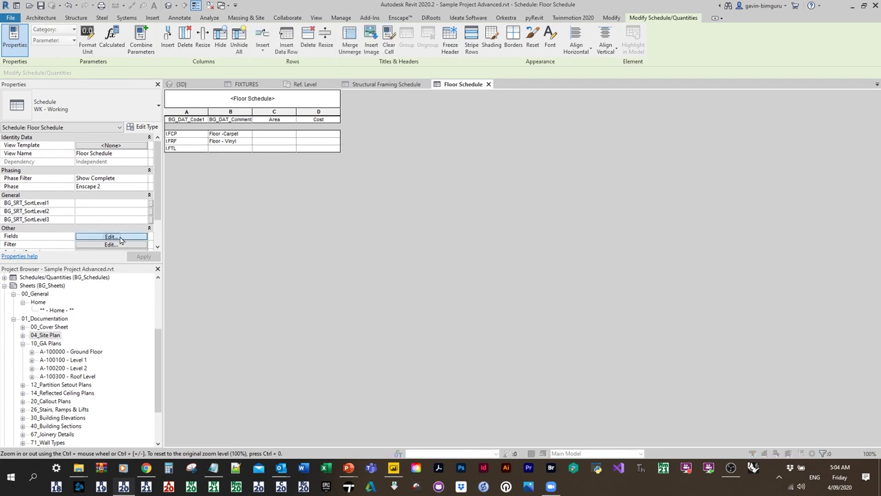
{"action": "left_click", "coordinate": [735, 165]}
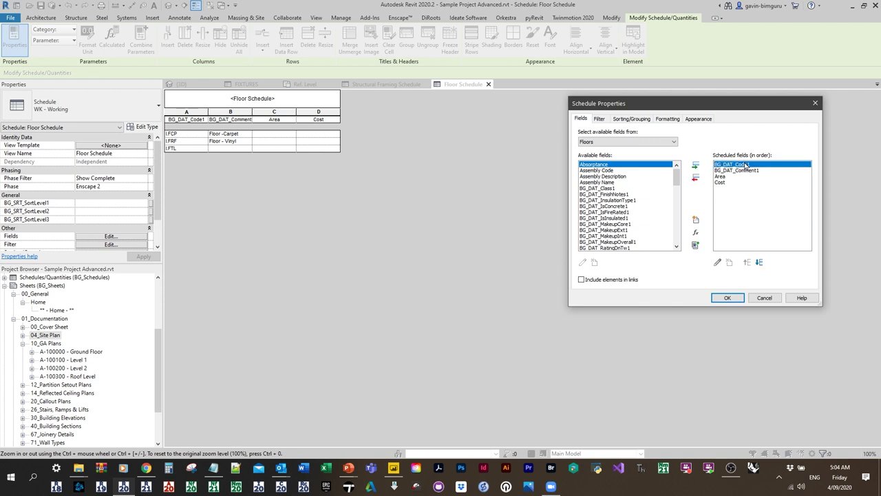
{"action": "scroll", "coordinate": [603, 192], "scroll_direction": "down", "scroll_amount": 2}
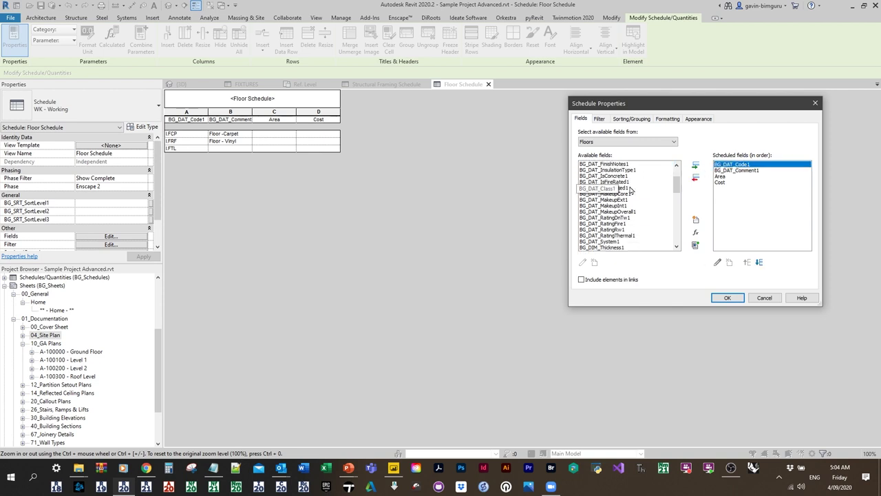
{"action": "left_click", "coordinate": [619, 236]}
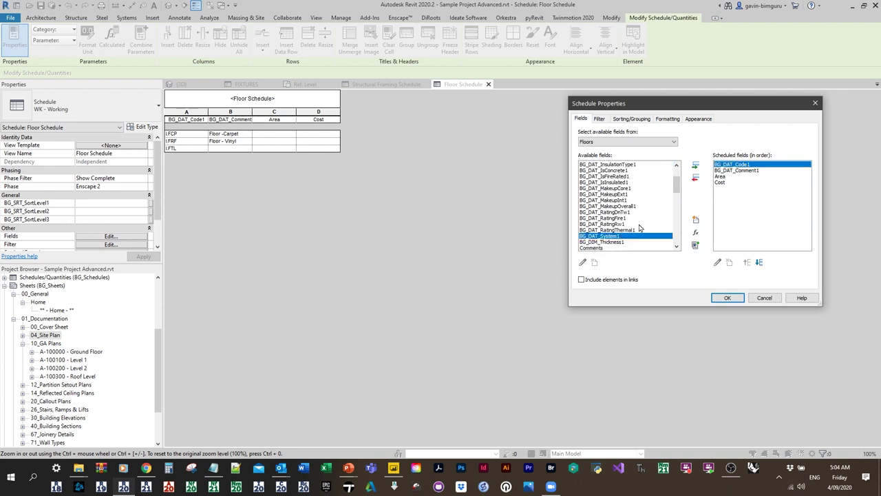
{"action": "left_click", "coordinate": [695, 165]}
{"action": "left_click", "coordinate": [725, 297]}
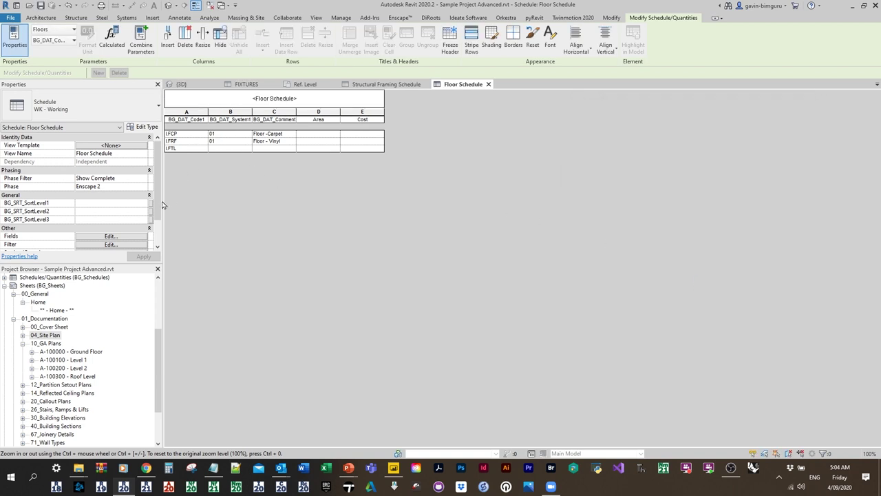
Step: Set the floor schedule's second sorting level to BG_DAT_System1 in ascending order
{"action": "left_click", "coordinate": [111, 236]}
{"action": "left_click", "coordinate": [632, 118]}
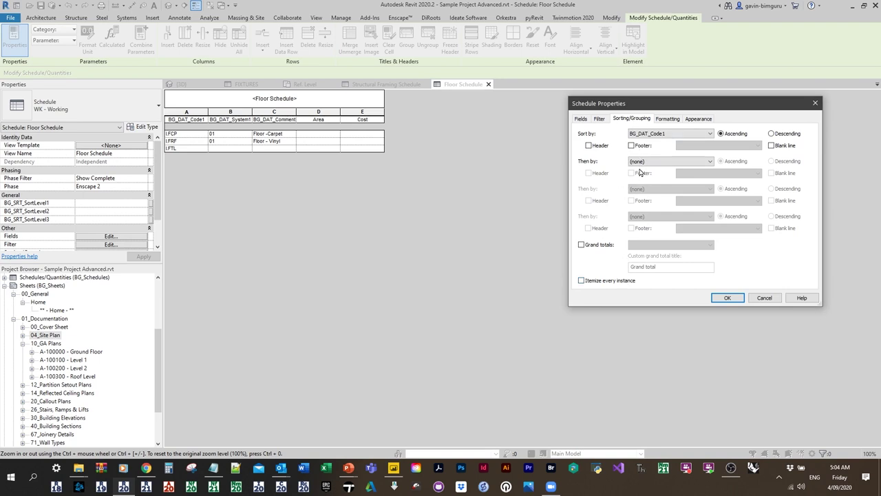
{"action": "left_click", "coordinate": [648, 169]}
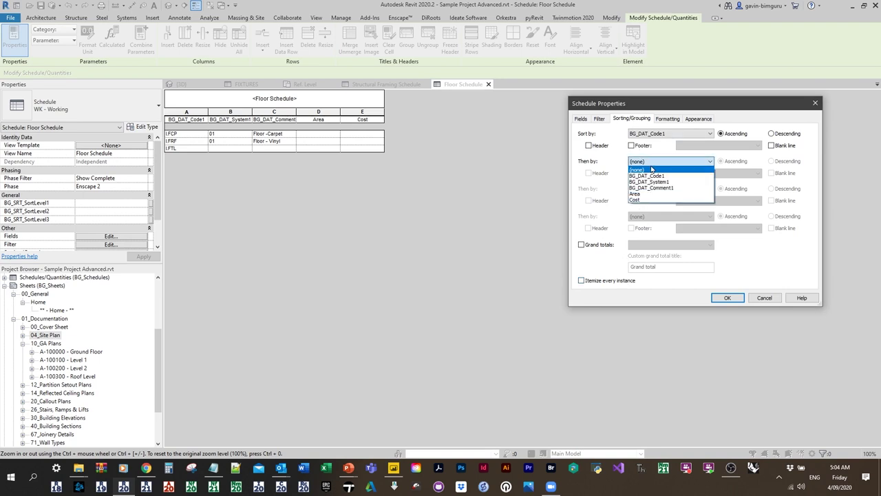
{"action": "left_click", "coordinate": [671, 183]}
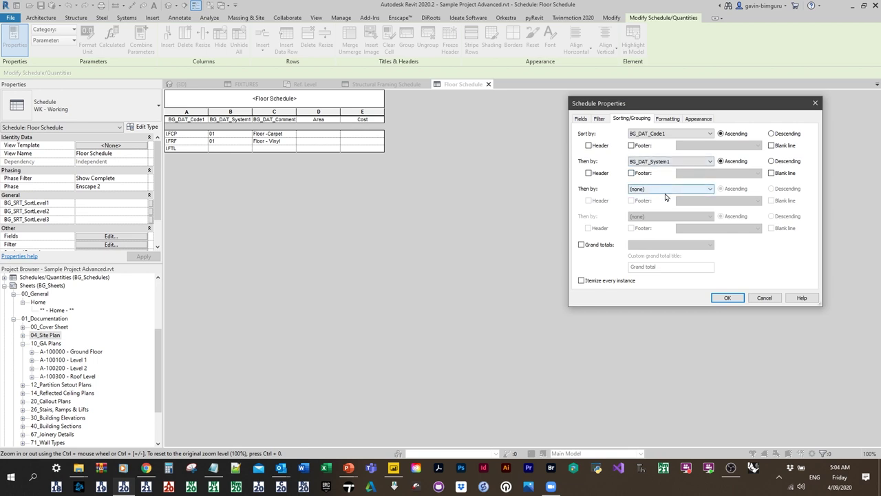
{"action": "left_click", "coordinate": [726, 298]}
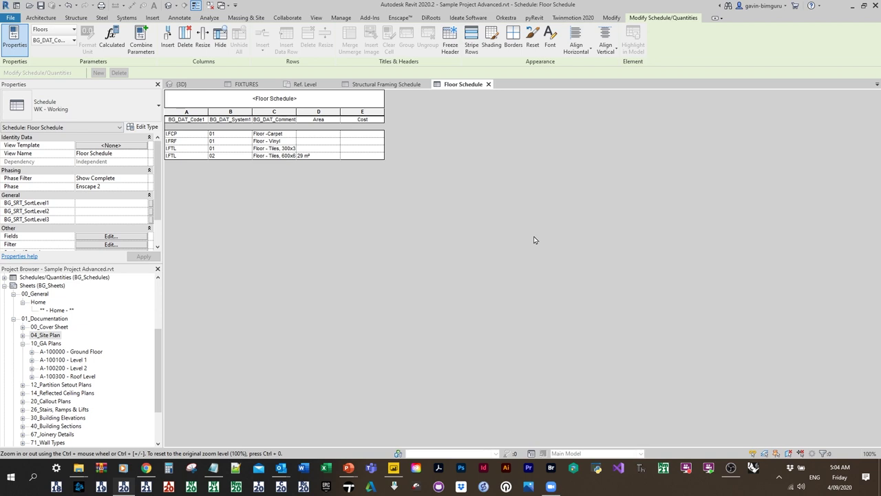
Step: Widen the BG_DAT_Comment1 column so the full floor descriptions fit
{"action": "scroll", "coordinate": [237, 172], "scroll_direction": "up", "scroll_amount": 3, "text": "ctrl"}
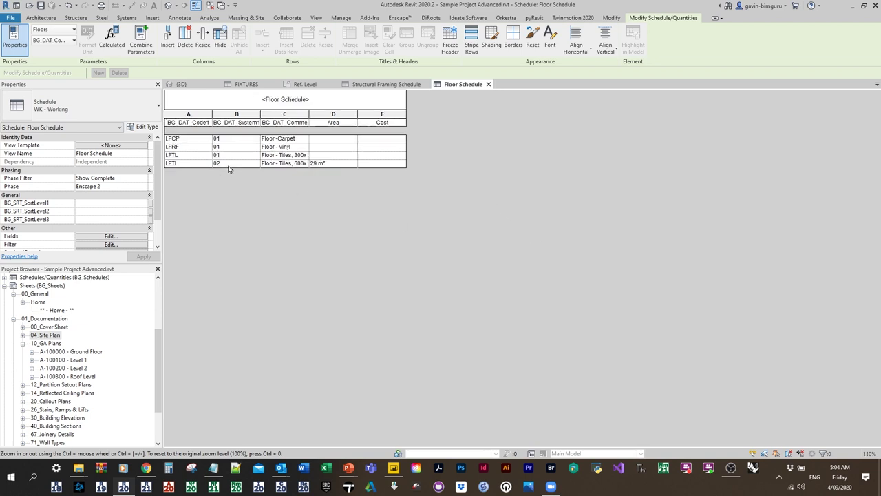
{"action": "scroll", "coordinate": [216, 161], "scroll_direction": "up", "scroll_amount": 1, "text": "ctrl"}
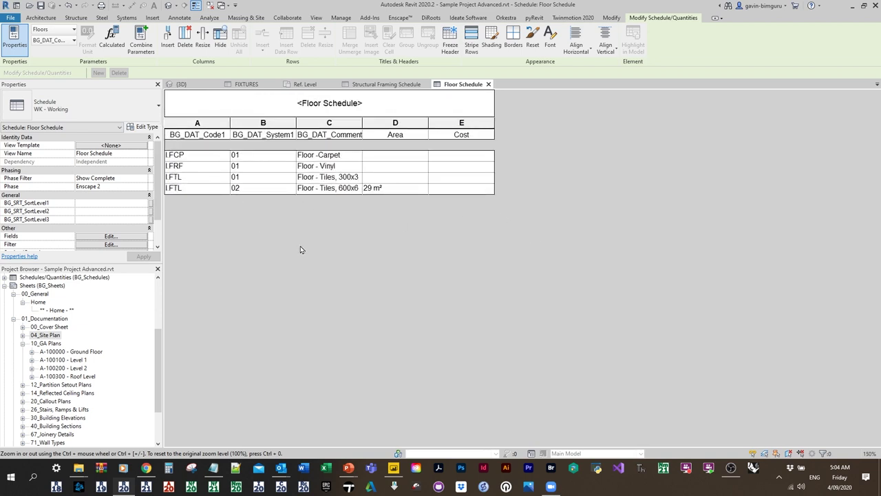
{"action": "left_click_drag", "start_coordinate": [363, 130], "coordinate": [425, 130]}
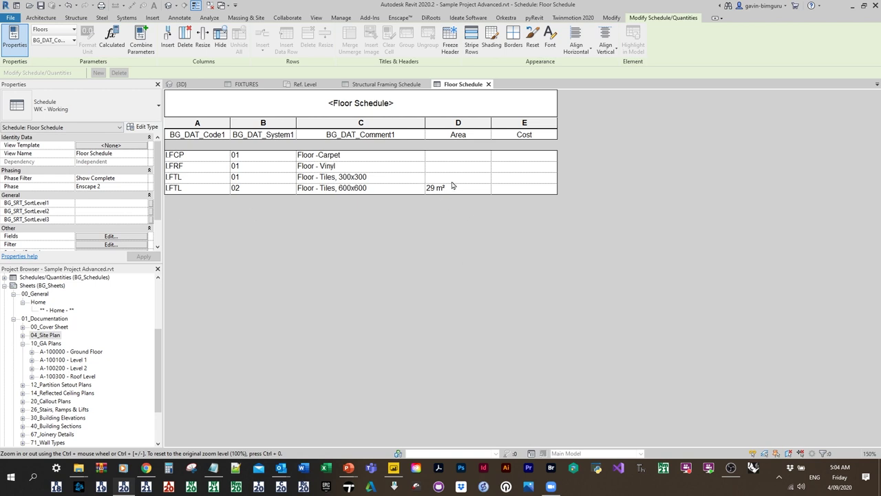
Step: Select the 600x600 tile floor row in the schedule and inspect that floor in the 3D view
{"action": "left_click", "coordinate": [210, 192]}
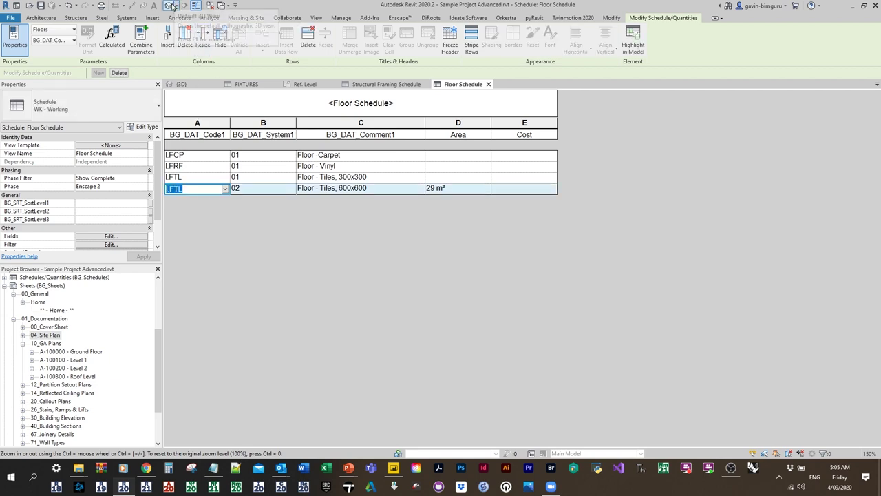
{"action": "key", "text": "ctrl+Tab"}
{"action": "middle_click_drag", "start_coordinate": [396, 216], "coordinate": [461, 261], "text": "shift"}
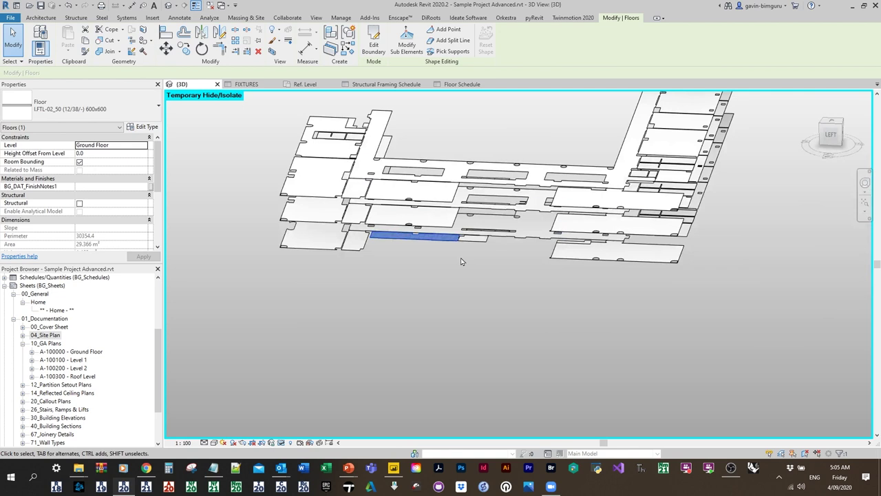
Step: Return to the Floor Schedule and set the Area field's formatting to Calculate totals
{"action": "left_click", "coordinate": [463, 85]}
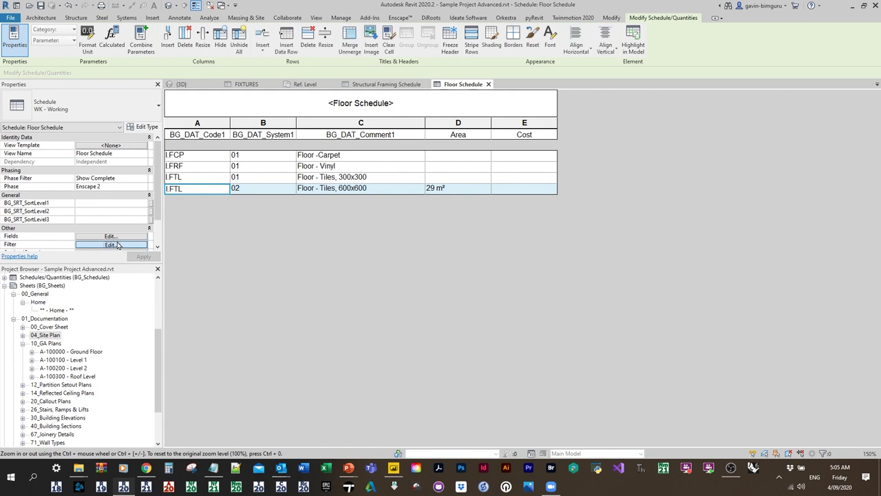
{"action": "left_click", "coordinate": [111, 244]}
{"action": "left_click", "coordinate": [667, 118]}
{"action": "left_click", "coordinate": [587, 158]}
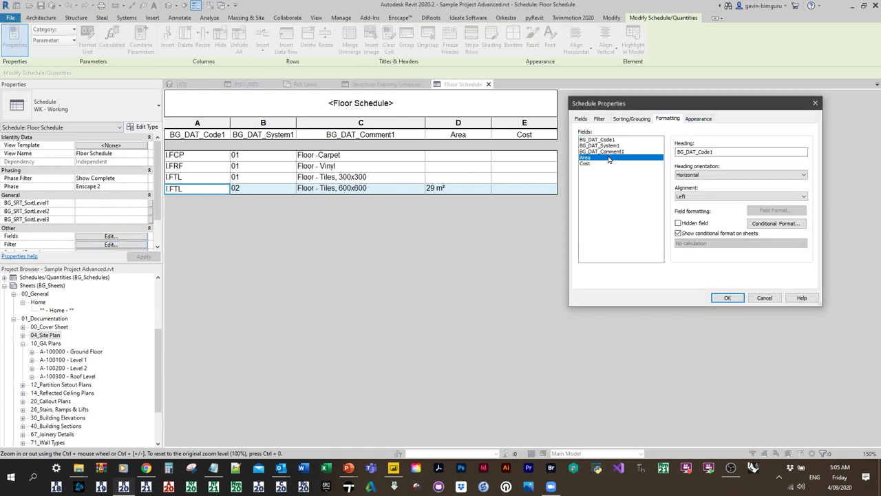
{"action": "left_click", "coordinate": [701, 244]}
{"action": "left_click", "coordinate": [709, 257]}
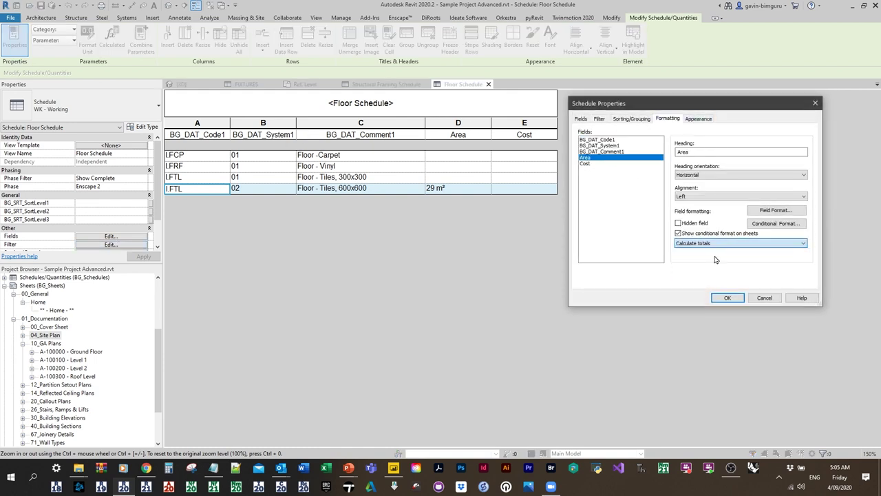
{"action": "left_click", "coordinate": [727, 297]}
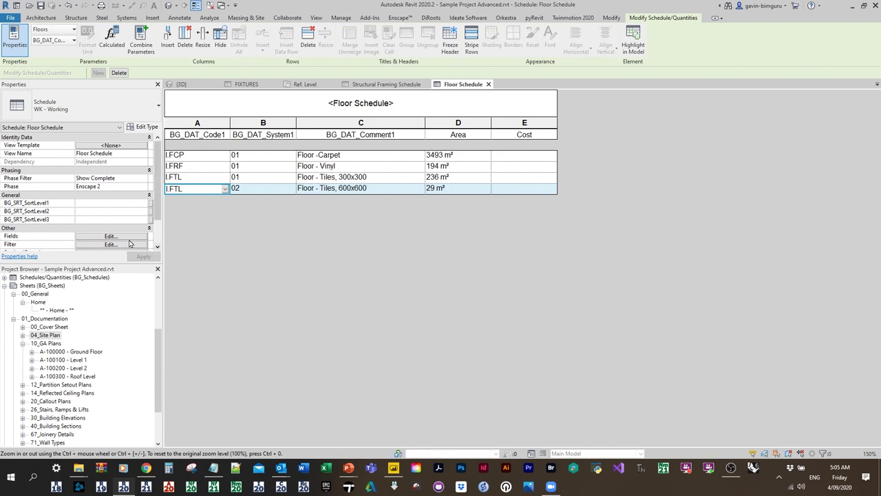
Step: Set the Cost to 50 for the carpet floor and 40 for the vinyl floor, applying each to its whole type
{"action": "left_click", "coordinate": [506, 156]}
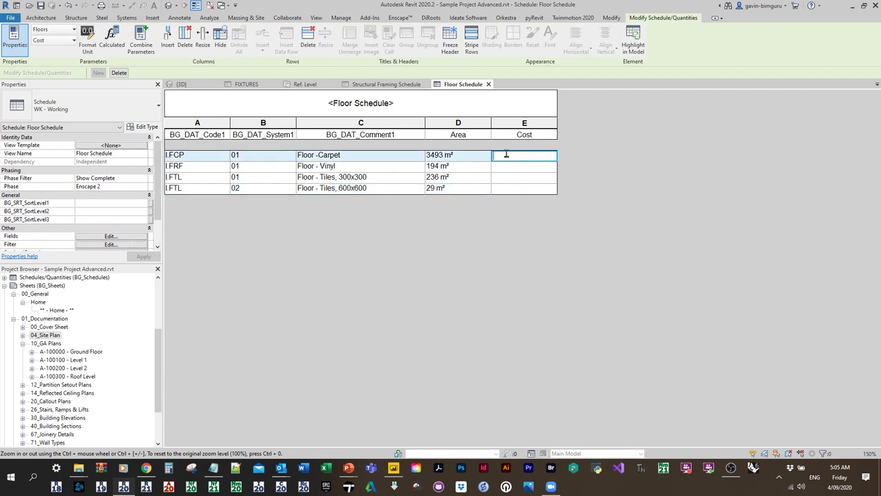
{"action": "type", "text": "50"}
{"action": "key", "text": "Return"}
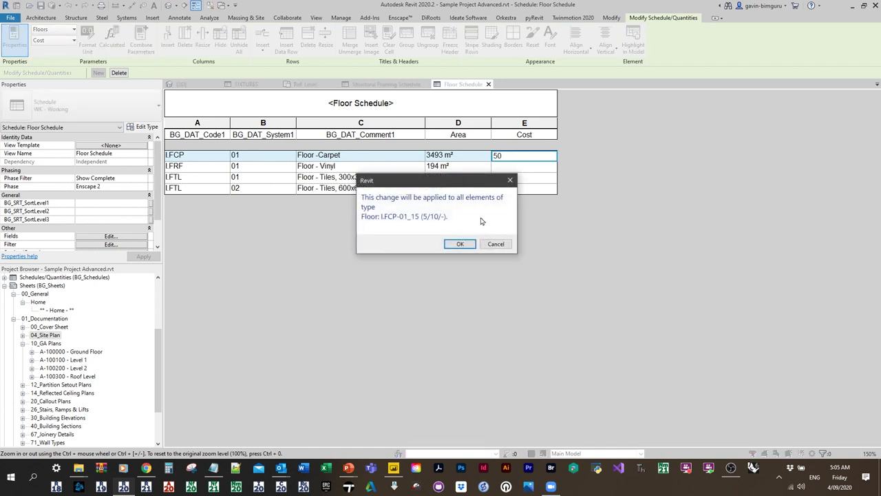
{"action": "left_click", "coordinate": [459, 244]}
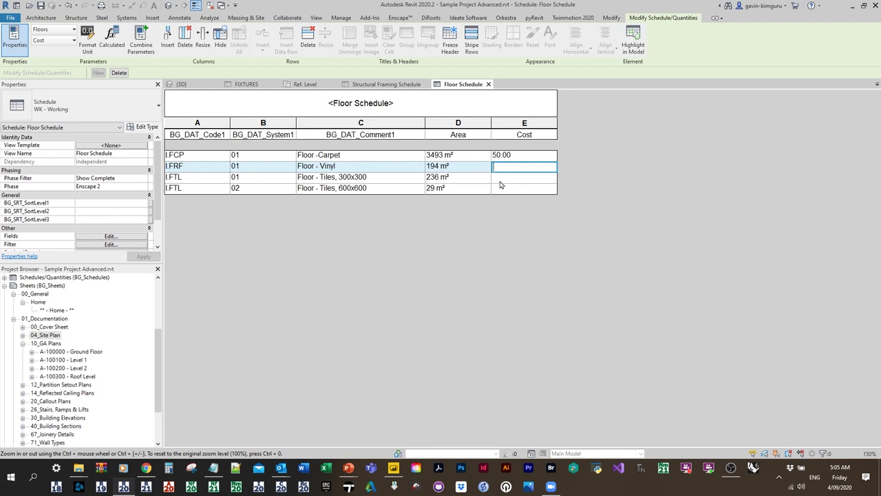
{"action": "type", "text": "40"}
{"action": "left_click", "coordinate": [504, 188]}
{"action": "left_click", "coordinate": [454, 245]}
Step: Set the Cost to 70 for the 300x300 tiles and 60 for the 600x600 tiles, applying each to its type
{"action": "left_click", "coordinate": [507, 177]}
{"action": "type", "text": "70"}
{"action": "key", "text": "Return"}
{"action": "left_click", "coordinate": [460, 243]}
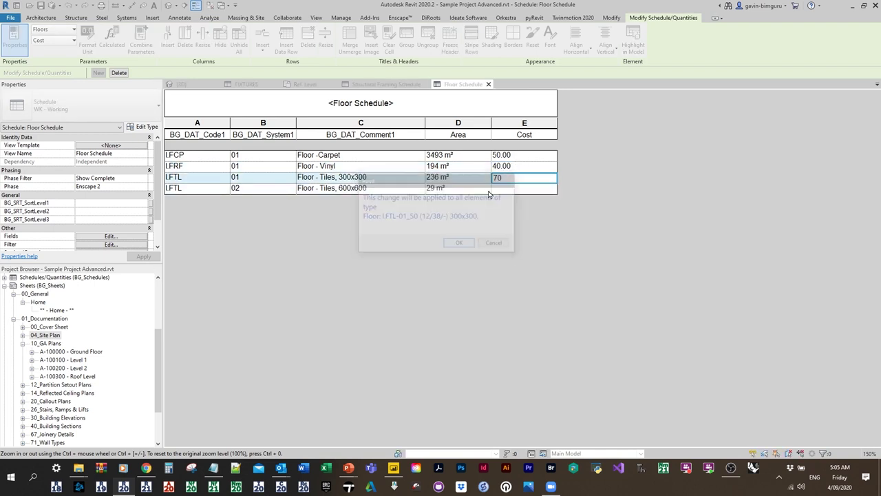
{"action": "type", "text": "80"}
{"action": "key", "text": "Return"}
{"action": "left_click", "coordinate": [472, 244]}
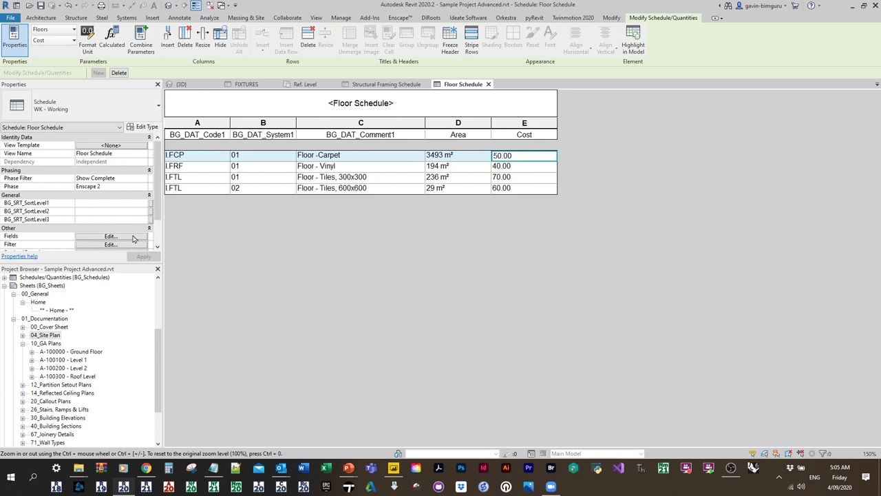
Step: Set the Cost field's formatting to Calculate totals in the floor schedule
{"action": "left_click", "coordinate": [110, 236]}
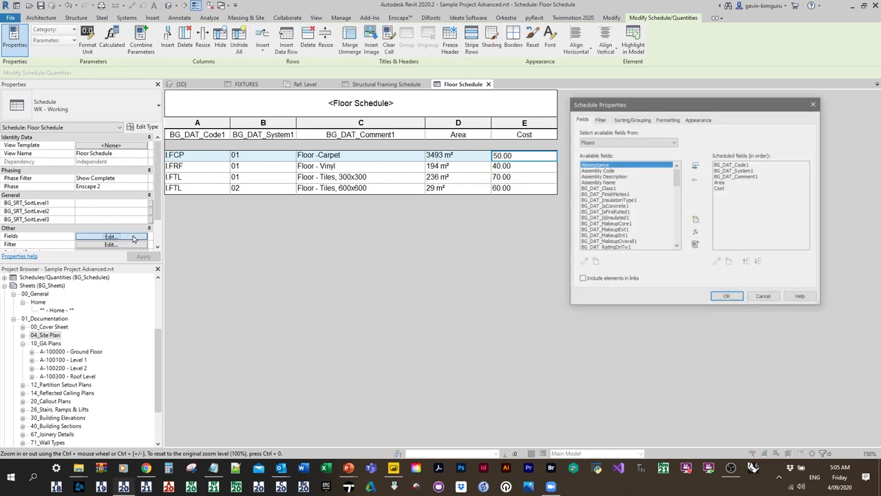
{"action": "left_click", "coordinate": [667, 118]}
{"action": "left_click", "coordinate": [585, 164]}
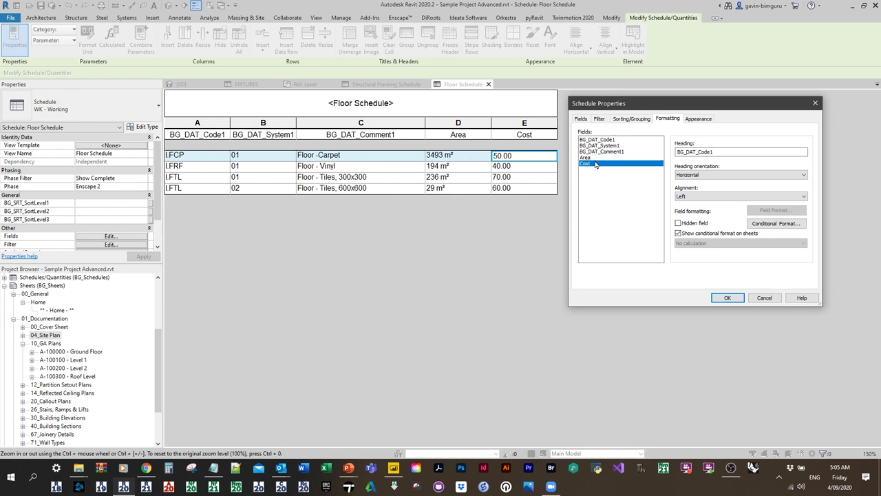
{"action": "left_click", "coordinate": [739, 243]}
{"action": "left_click", "coordinate": [695, 257]}
{"action": "left_click", "coordinate": [728, 298]}
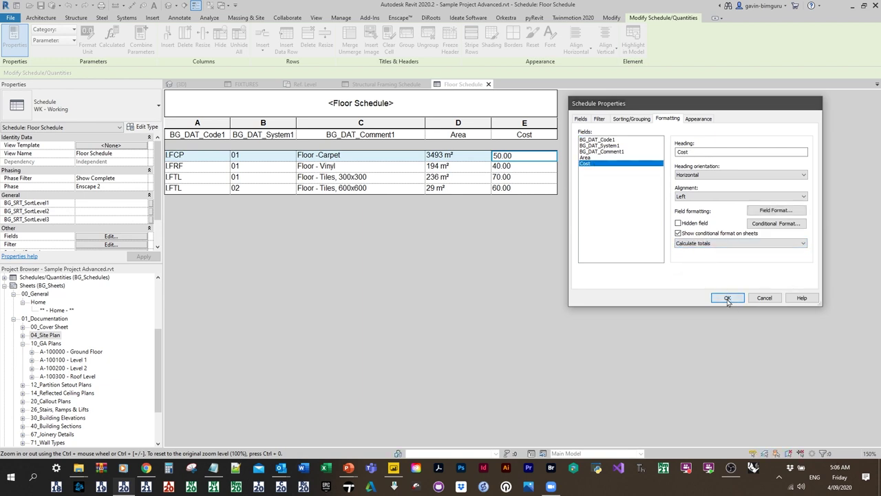
Step: Start a formula-based calculated value after the Cost field, named Total cost with the type Currency
{"action": "key", "text": "ctrl+0"}
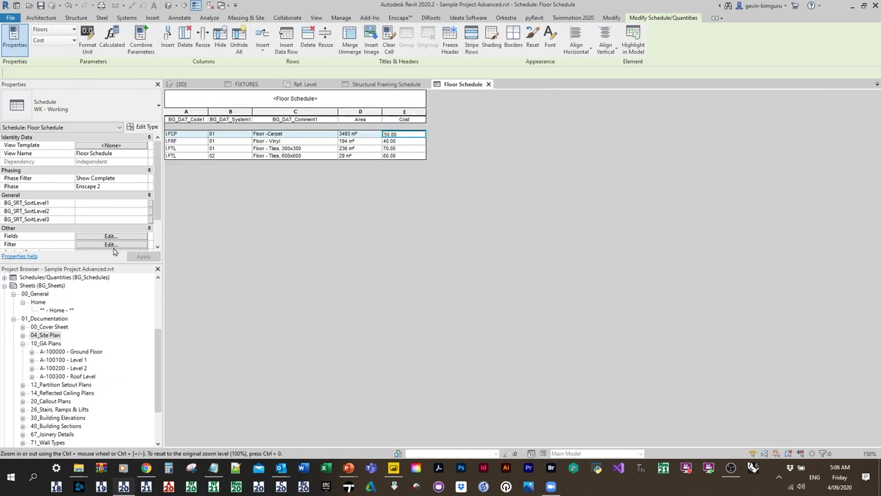
{"action": "scroll", "coordinate": [238, 206], "scroll_direction": "up", "scroll_amount": 4, "text": "ctrl"}
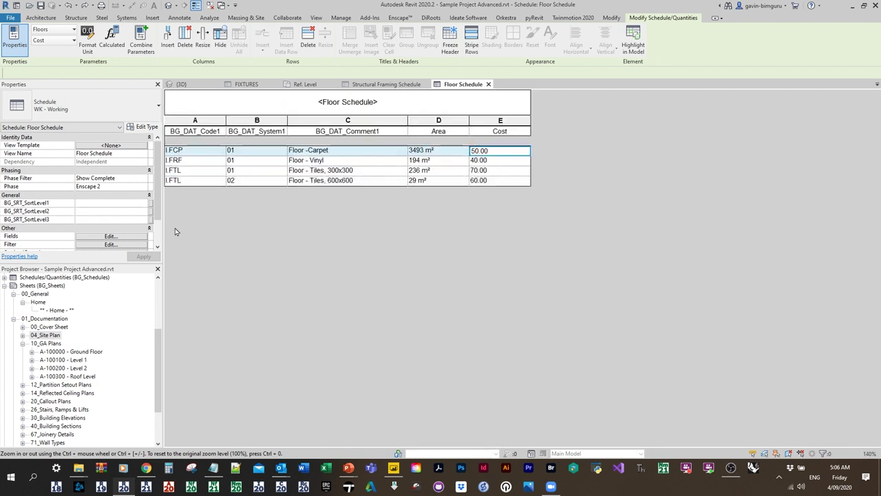
{"action": "left_click", "coordinate": [111, 236]}
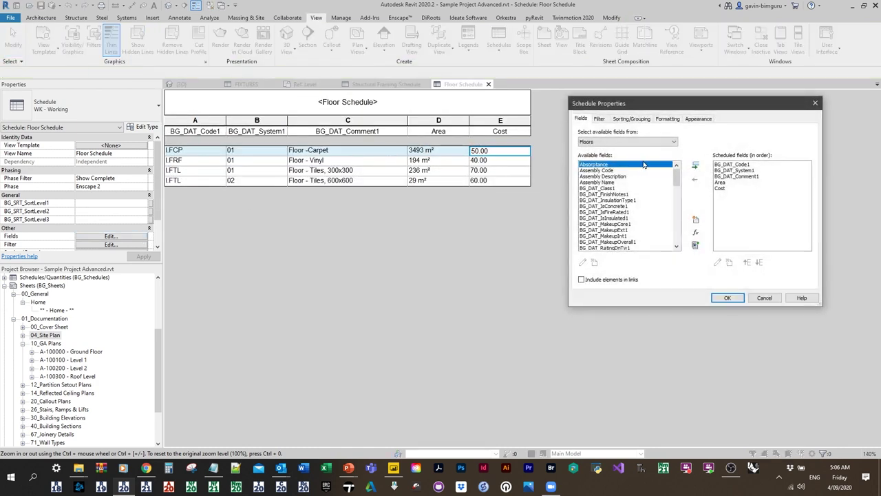
{"action": "left_click", "coordinate": [730, 189]}
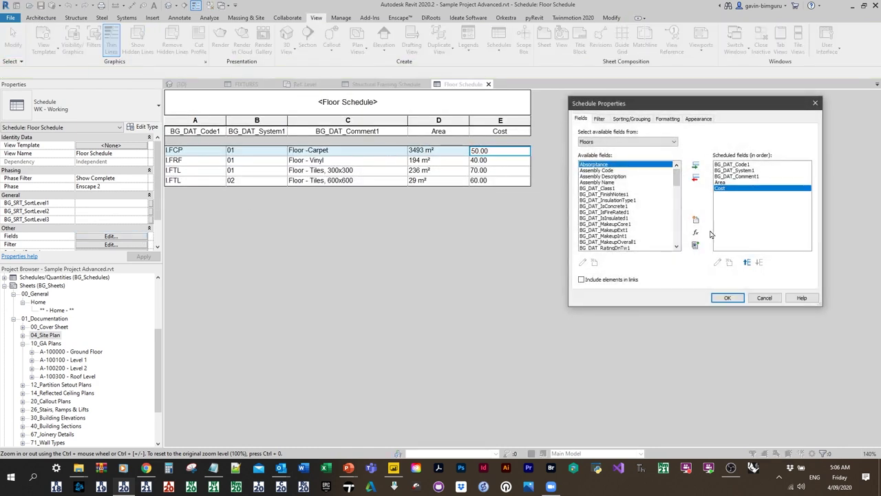
{"action": "left_click", "coordinate": [695, 233]}
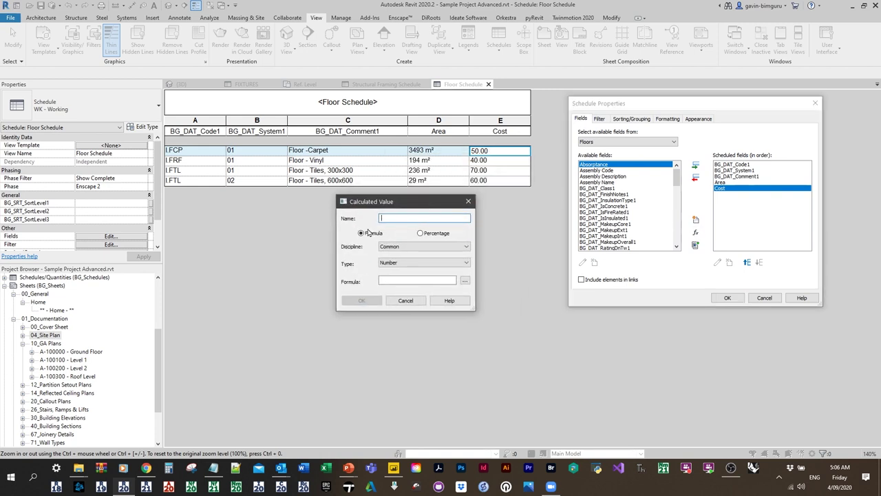
{"action": "type", "text": "Total cost"}
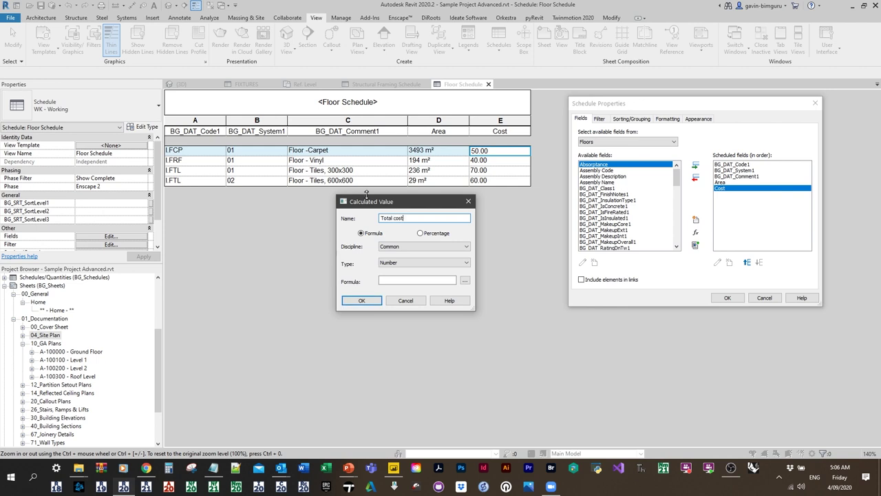
{"action": "left_click", "coordinate": [433, 263]}
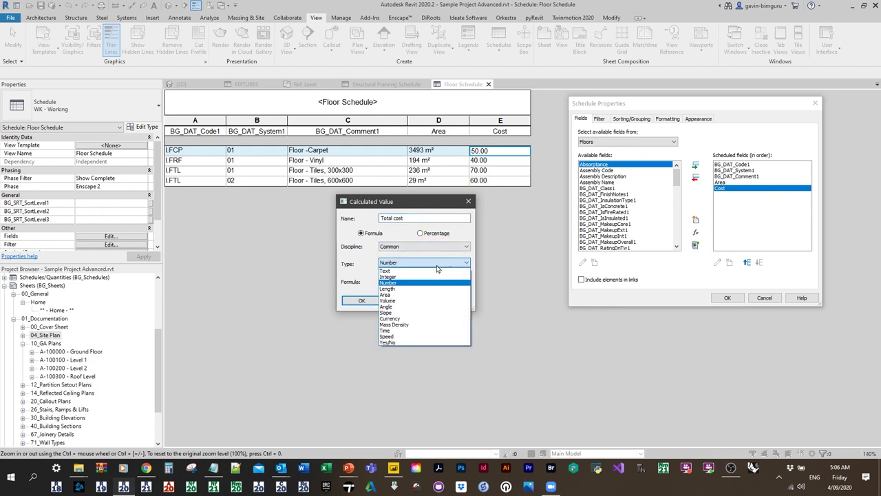
{"action": "left_click", "coordinate": [389, 318]}
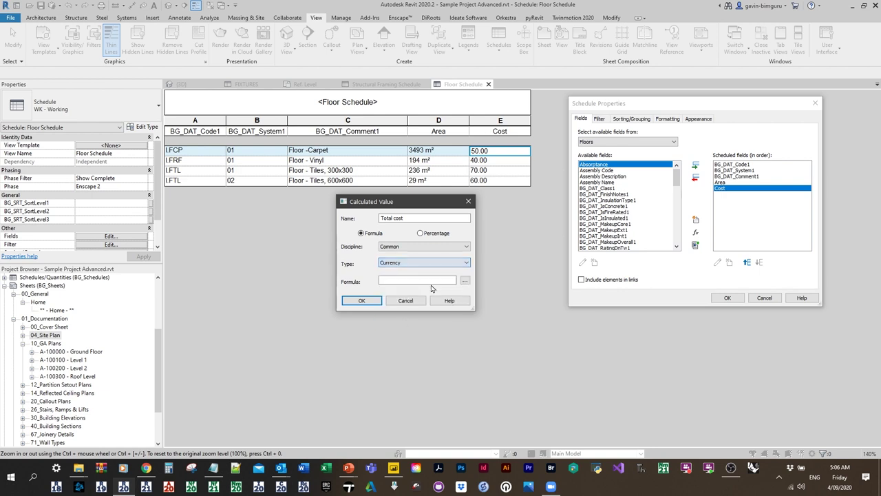
Step: Build the Total cost formula as Area*Cost from the schedule fields and try to confirm the calculated value
{"action": "left_click", "coordinate": [465, 280]}
{"action": "left_click", "coordinate": [580, 185]}
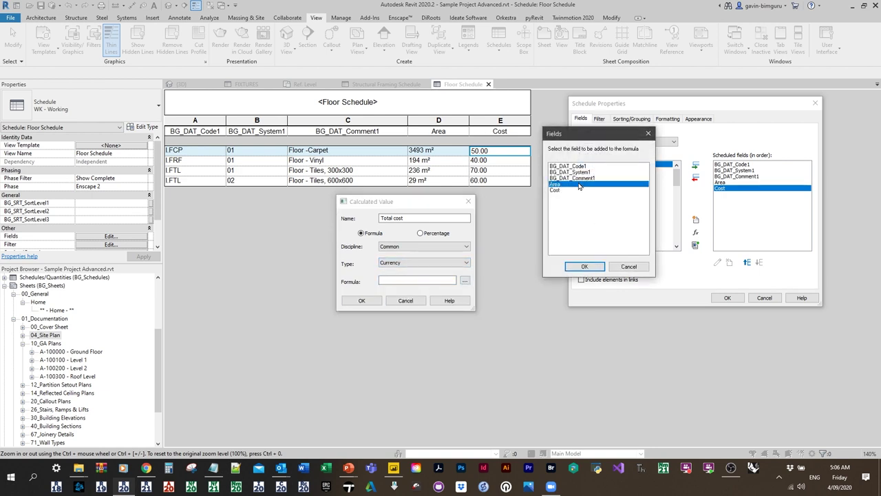
{"action": "left_click", "coordinate": [584, 266]}
{"action": "type", "text": "*"}
{"action": "left_click", "coordinate": [465, 280]}
{"action": "left_click", "coordinate": [555, 190]}
{"action": "left_click", "coordinate": [585, 267]}
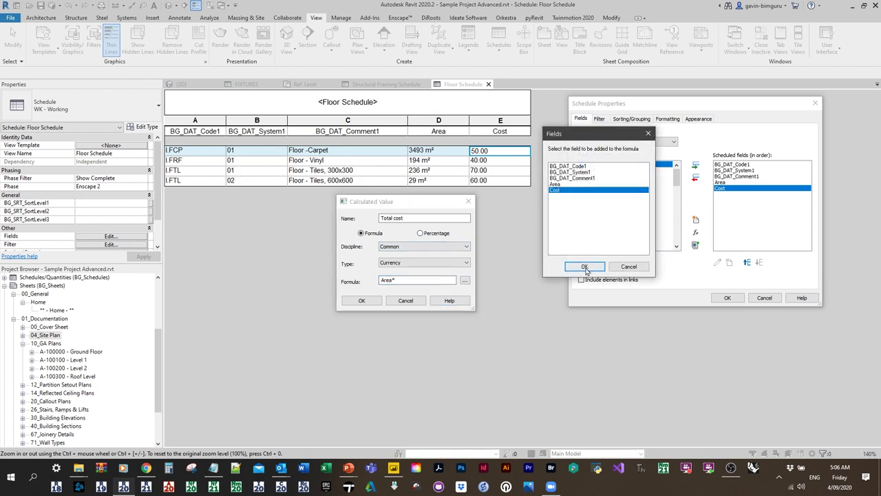
{"action": "left_click", "coordinate": [361, 300]}
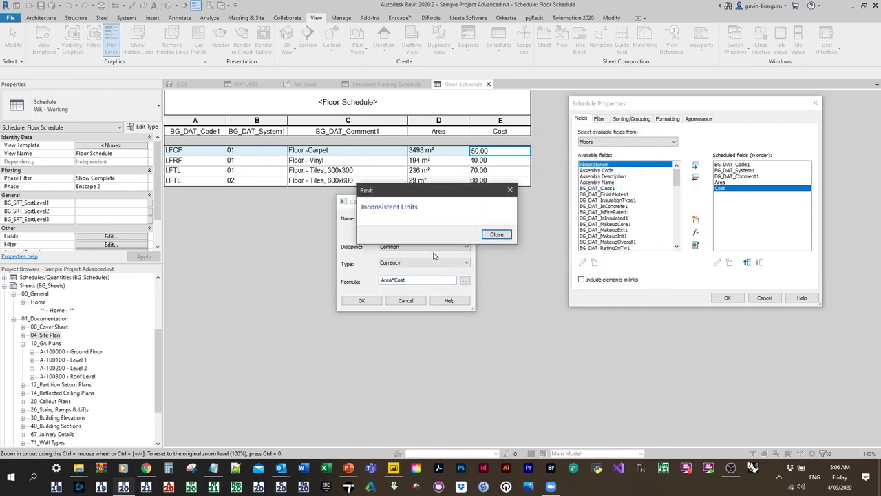
{"action": "left_click", "coordinate": [496, 234]}
Step: Extend the Total cost formula to Area*Cost/1m/1m and apply the new field to the floor schedule
{"action": "left_click", "coordinate": [424, 280]}
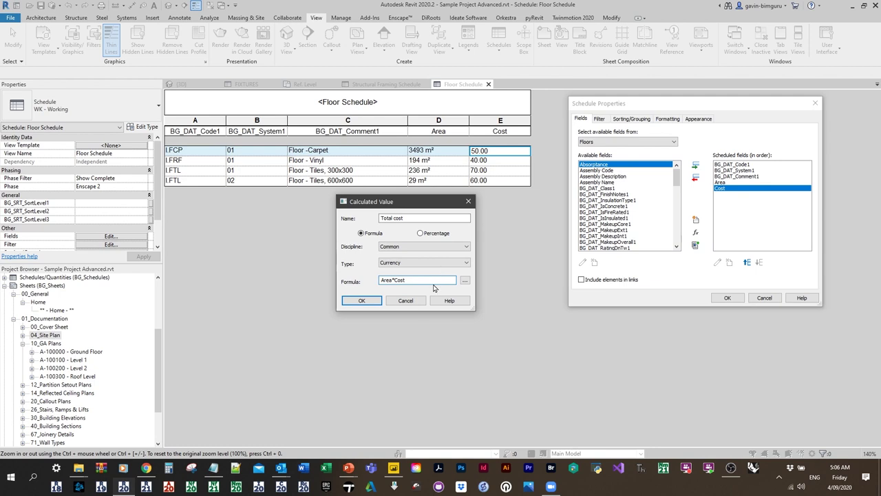
{"action": "type", "text": "/1m/1m"}
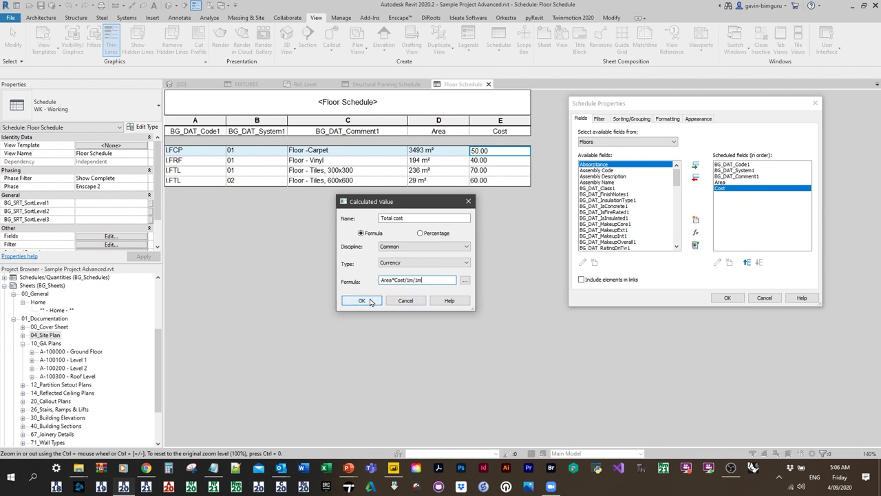
{"action": "left_click", "coordinate": [363, 301]}
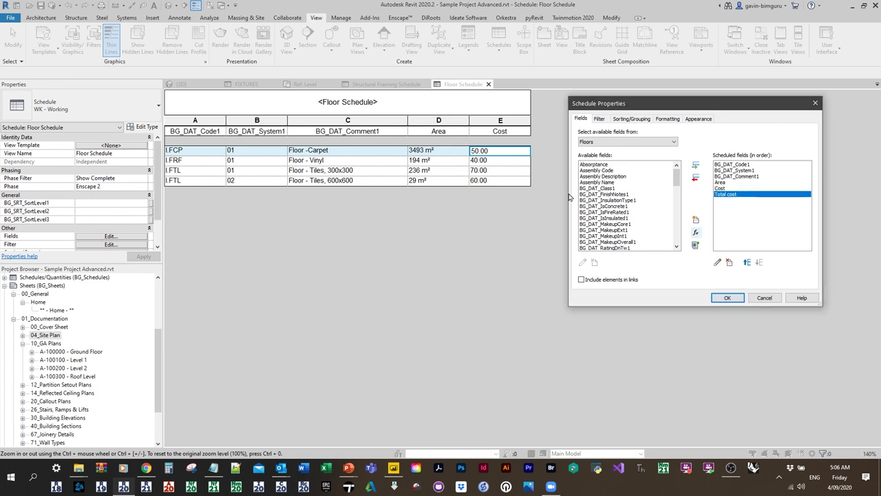
{"action": "left_click", "coordinate": [726, 297]}
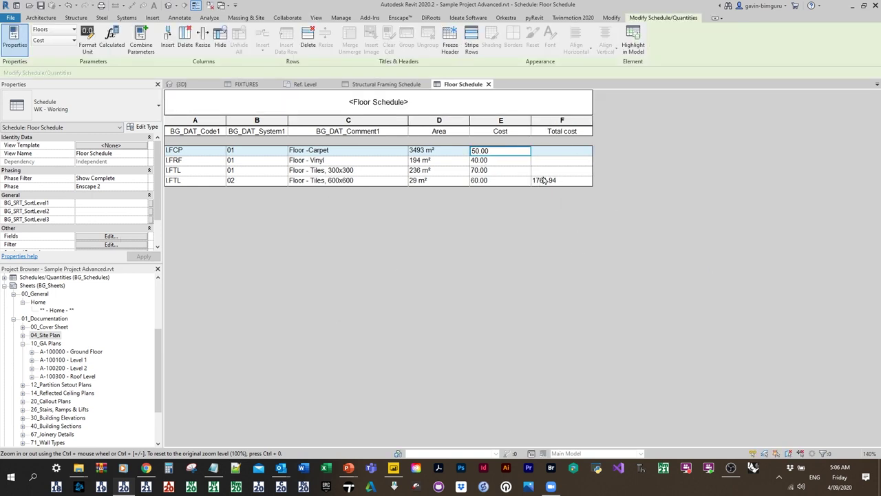
Step: Set the Total cost field's formatting to Calculate totals and apply it to the floor schedule
{"action": "left_click", "coordinate": [127, 235]}
{"action": "left_click", "coordinate": [667, 119]}
{"action": "left_click", "coordinate": [592, 169]}
{"action": "left_click", "coordinate": [709, 243]}
{"action": "left_click", "coordinate": [710, 260]}
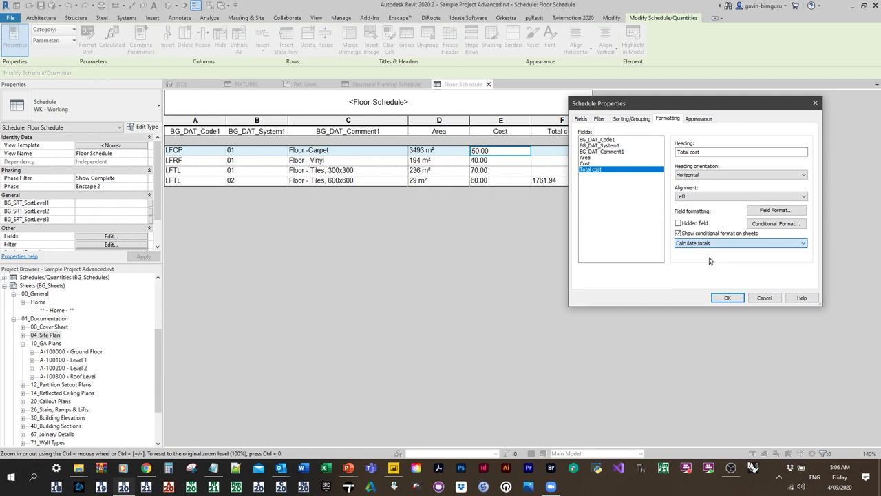
{"action": "left_click", "coordinate": [727, 297]}
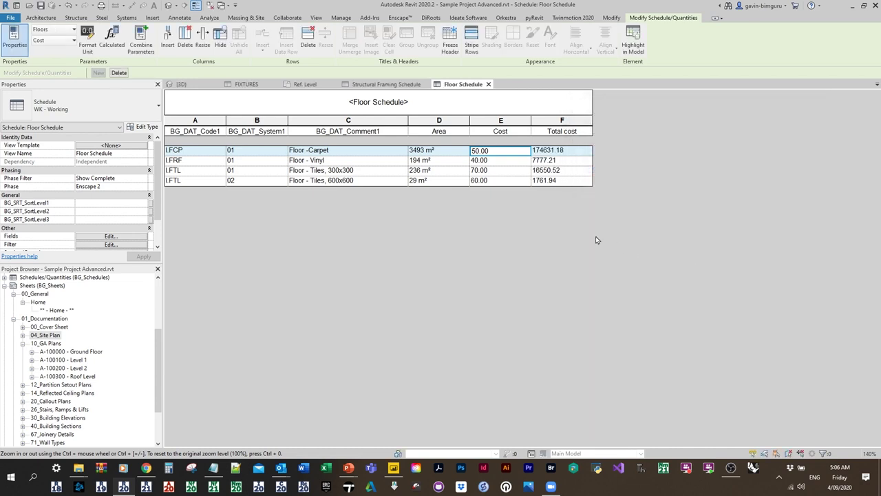
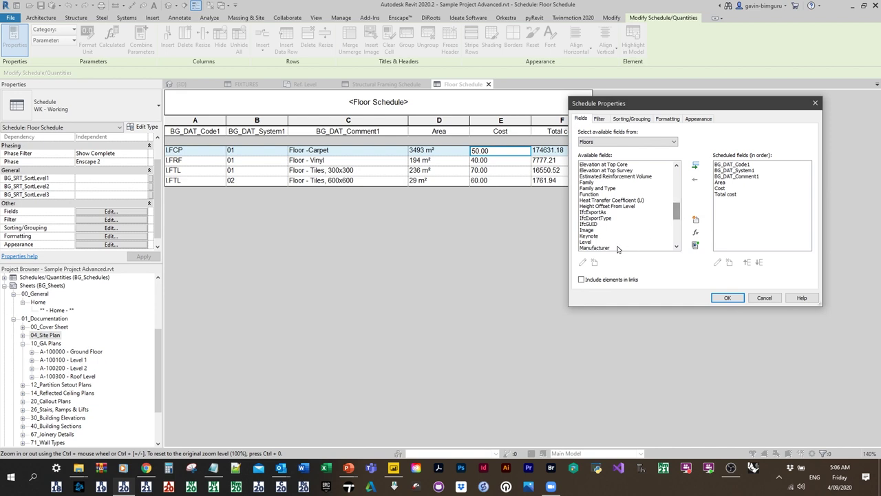
Step: Add the Level field to the floor schedule and make it a hidden field
{"action": "left_click", "coordinate": [605, 235]}
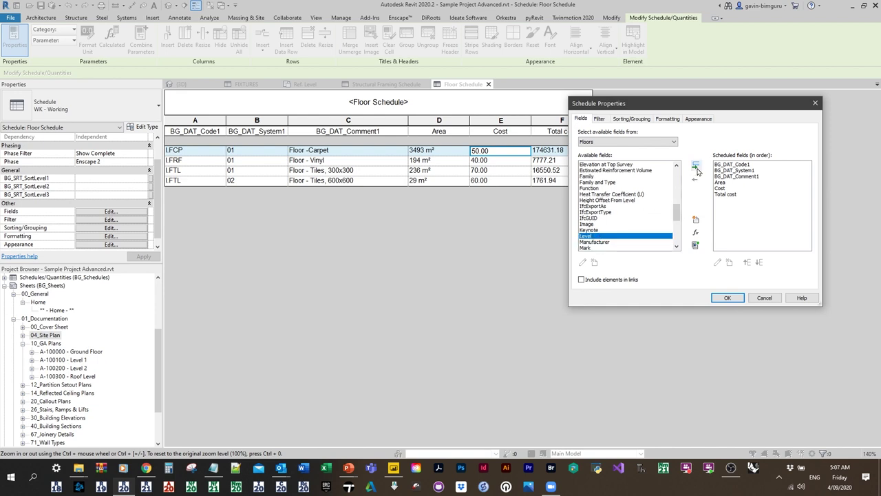
{"action": "left_click", "coordinate": [695, 166]}
{"action": "left_click", "coordinate": [668, 119]}
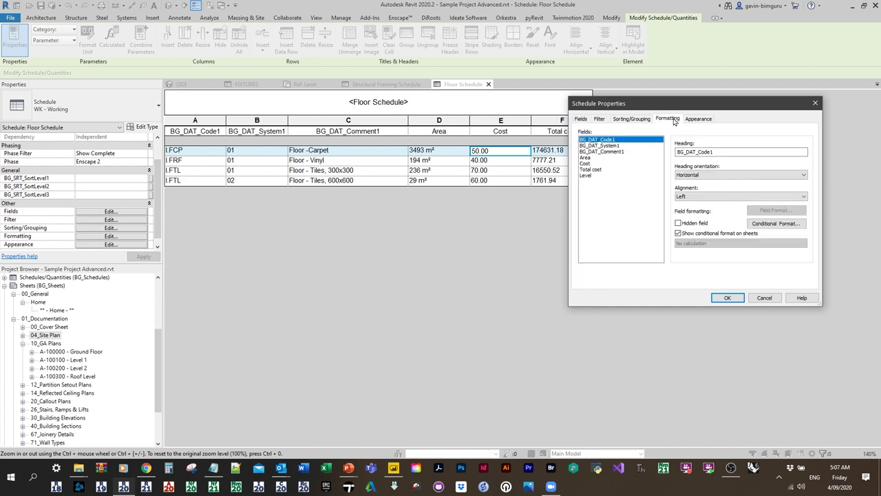
{"action": "left_click", "coordinate": [587, 175]}
{"action": "left_click", "coordinate": [679, 223]}
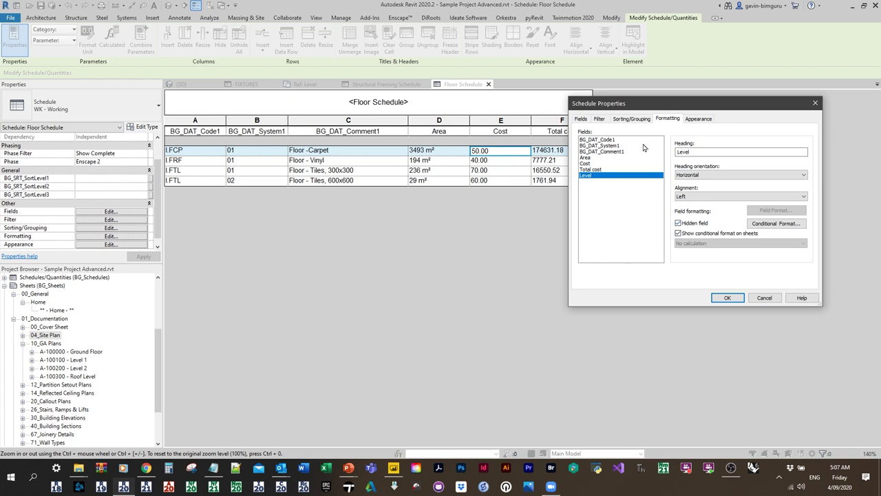
Step: Sort the floor schedule first by Level, with a header and a blank line for each level
{"action": "left_click", "coordinate": [634, 119]}
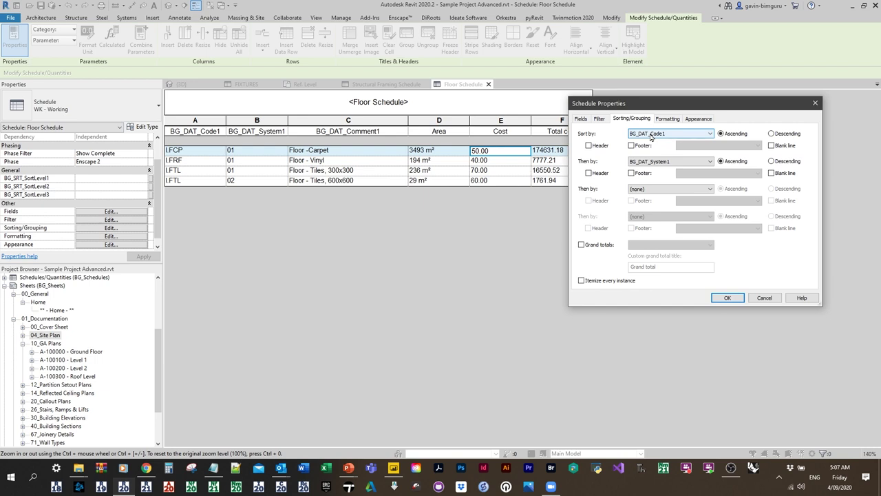
{"action": "left_click", "coordinate": [650, 135]}
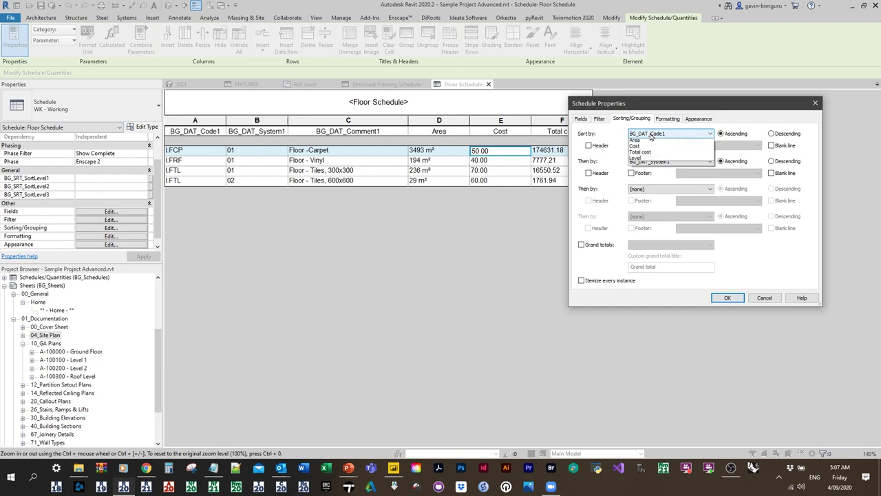
{"action": "left_click", "coordinate": [639, 183]}
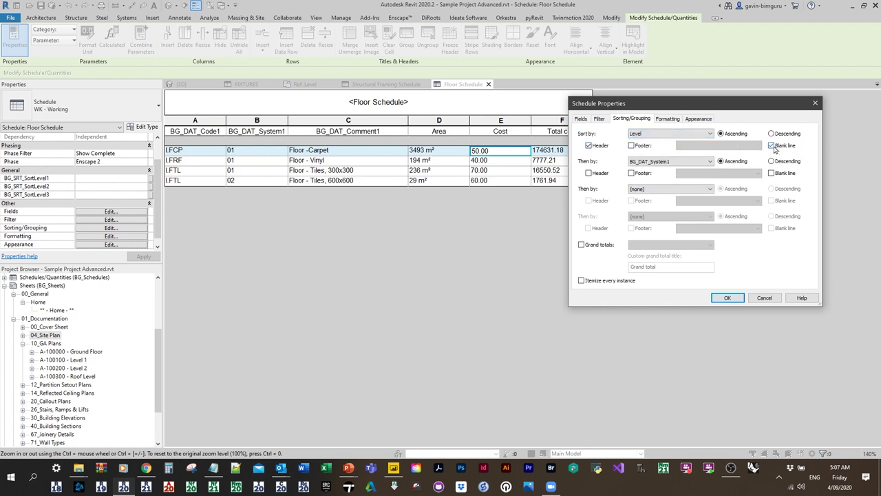
{"action": "left_click", "coordinate": [771, 146]}
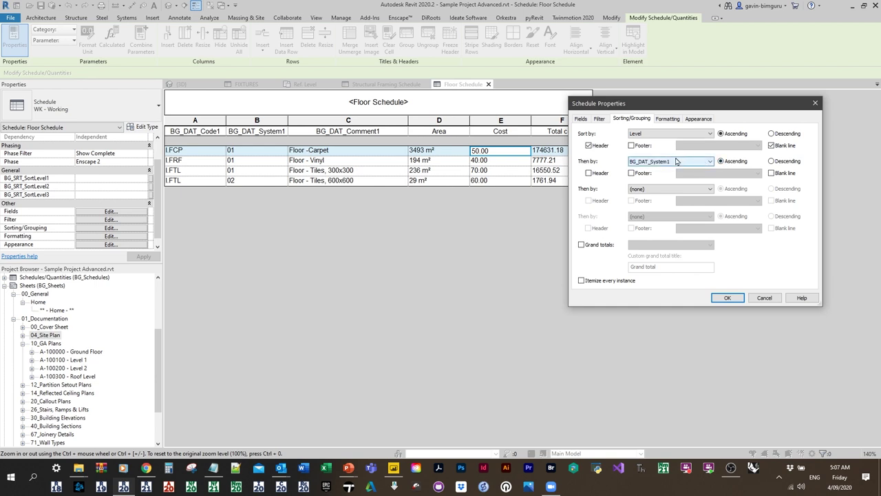
Step: Set the second sort field to BG_DAT_Code1 and the third to BG_DAT_System1, and apply the sorting
{"action": "left_click", "coordinate": [654, 163]}
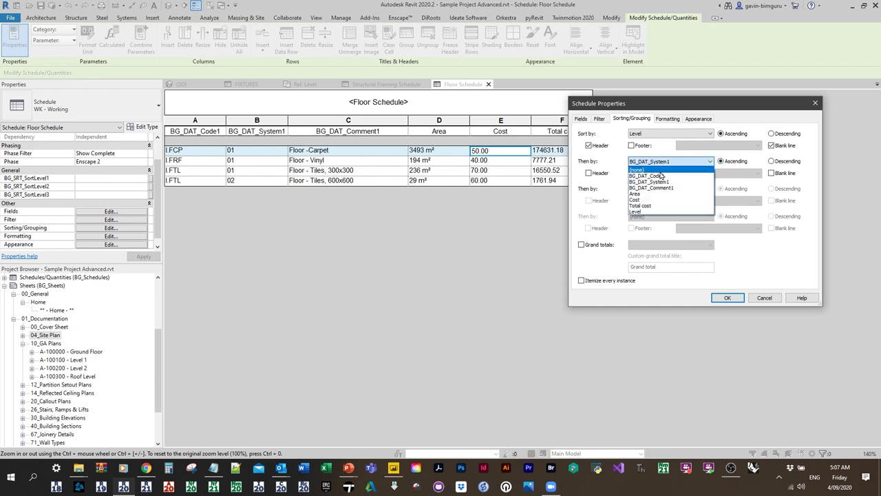
{"action": "left_click", "coordinate": [661, 177]}
{"action": "left_click", "coordinate": [661, 188]}
{"action": "left_click", "coordinate": [660, 205]}
{"action": "left_click", "coordinate": [727, 297]}
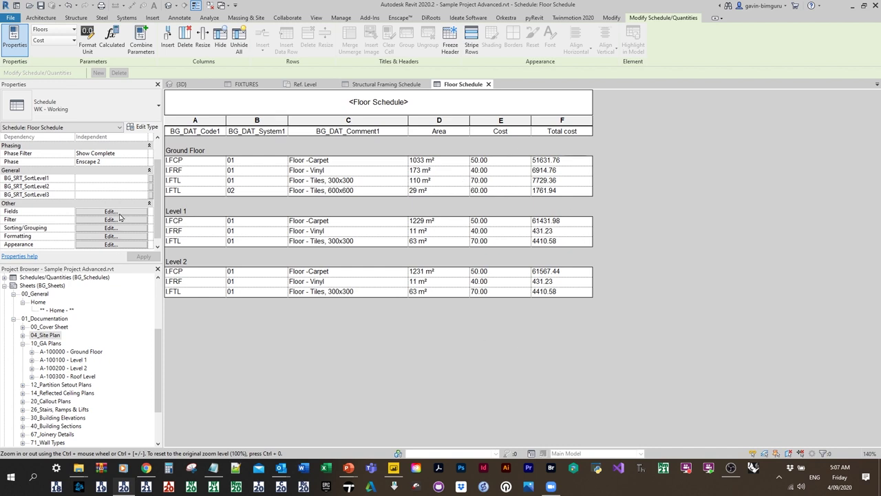
Step: Turn on grand totals for the floor schedule with the Totals only option
{"action": "left_click", "coordinate": [117, 213]}
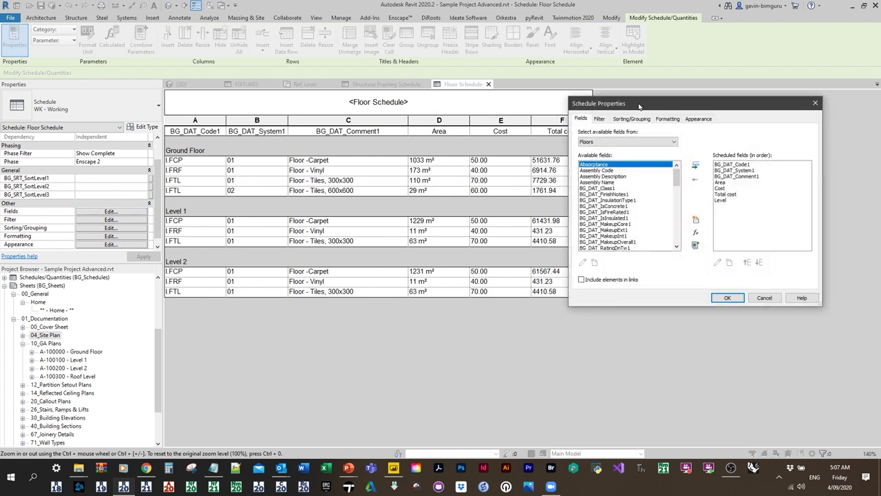
{"action": "left_click", "coordinate": [645, 120]}
{"action": "left_click", "coordinate": [601, 245]}
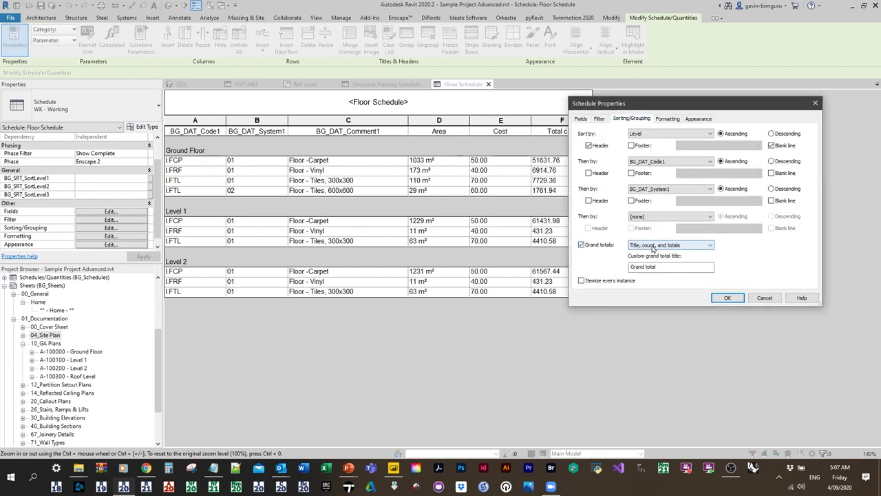
{"action": "left_click", "coordinate": [654, 246]}
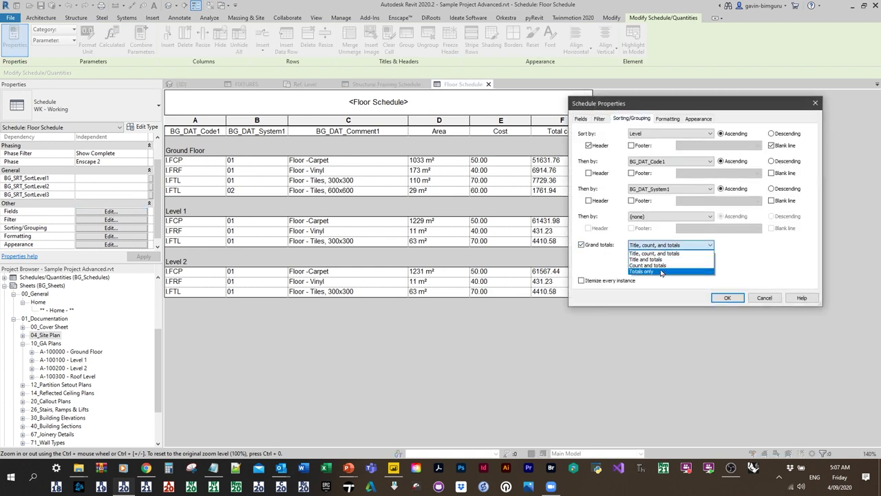
{"action": "left_click", "coordinate": [662, 272]}
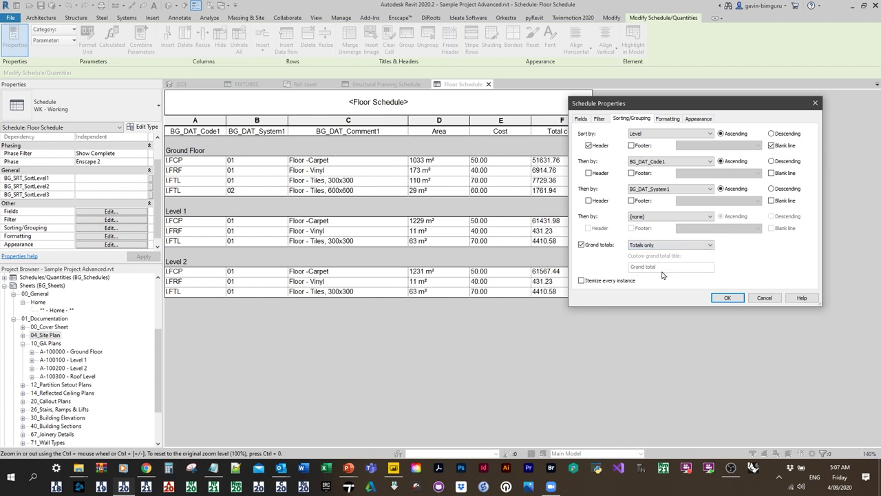
{"action": "left_click", "coordinate": [728, 298]}
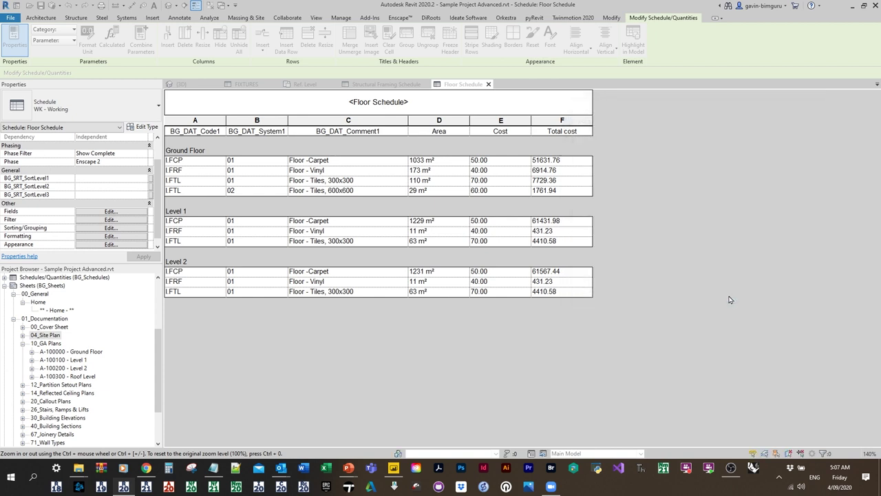
Step: Add a footer with Totals only to the Level grouping of the floor schedule
{"action": "left_click", "coordinate": [121, 212]}
{"action": "left_click", "coordinate": [638, 121]}
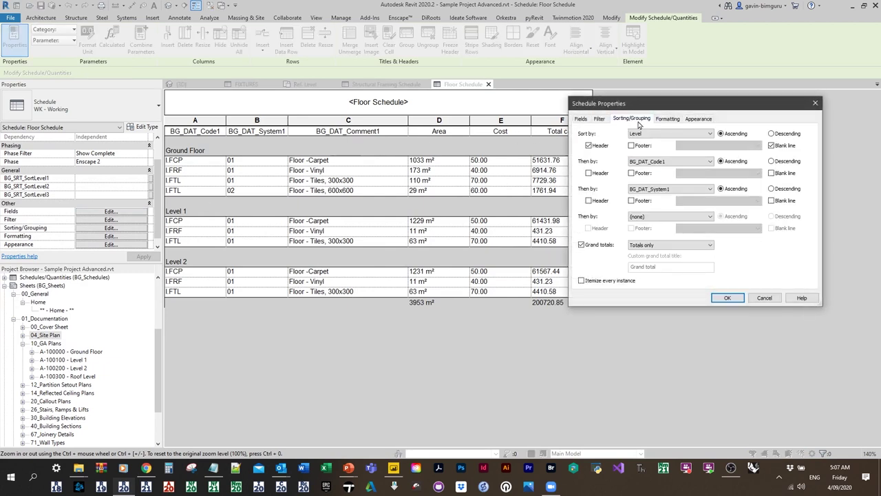
{"action": "left_click", "coordinate": [631, 145]}
{"action": "left_click", "coordinate": [715, 147]}
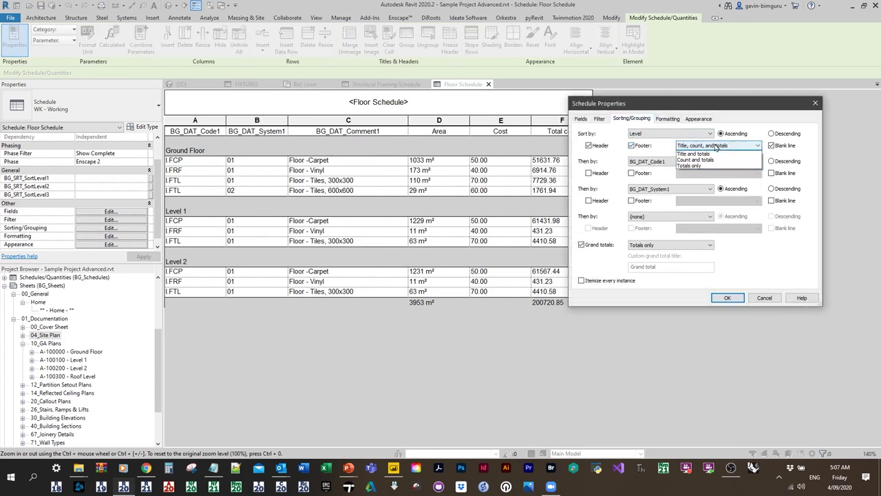
{"action": "left_click", "coordinate": [700, 178]}
{"action": "left_click", "coordinate": [727, 297]}
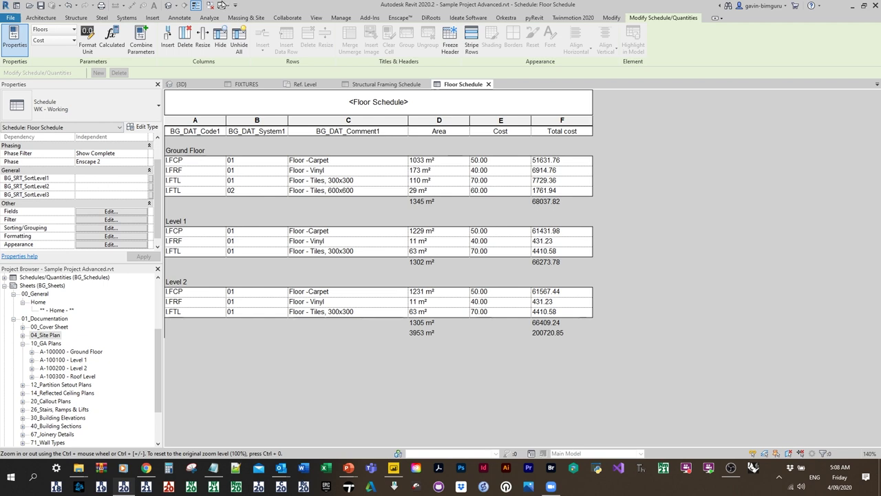
Step: Check the calculation setting in the Cost field's formatting
{"action": "left_click", "coordinate": [121, 211]}
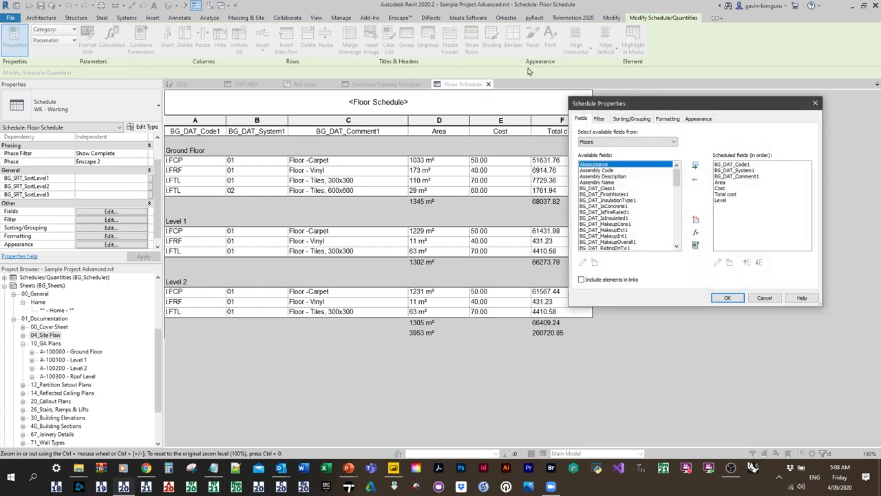
{"action": "left_click", "coordinate": [666, 119]}
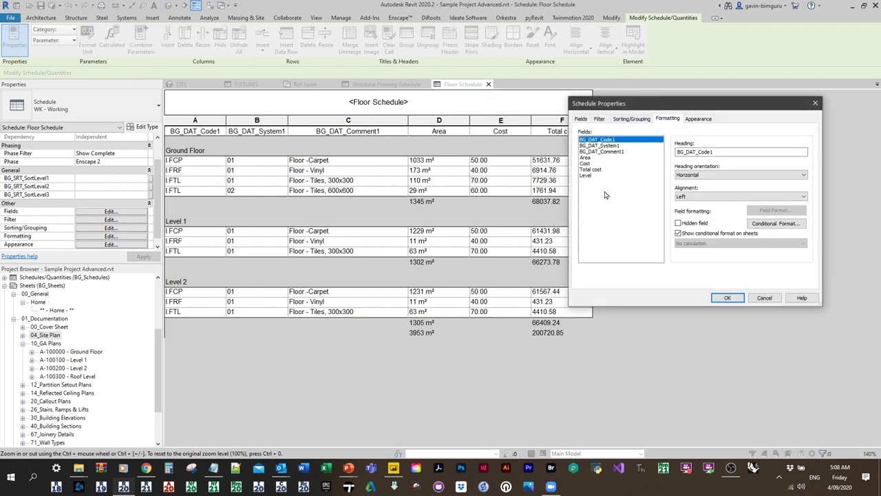
{"action": "left_click", "coordinate": [583, 163]}
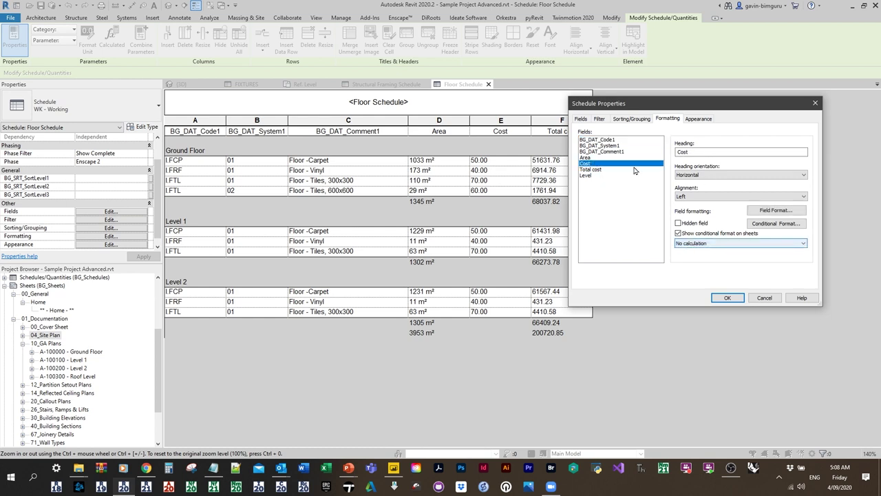
Step: Remove the Level and Total cost fields from the floor schedule, confirming the deletion of the calculated field
{"action": "left_click", "coordinate": [582, 119]}
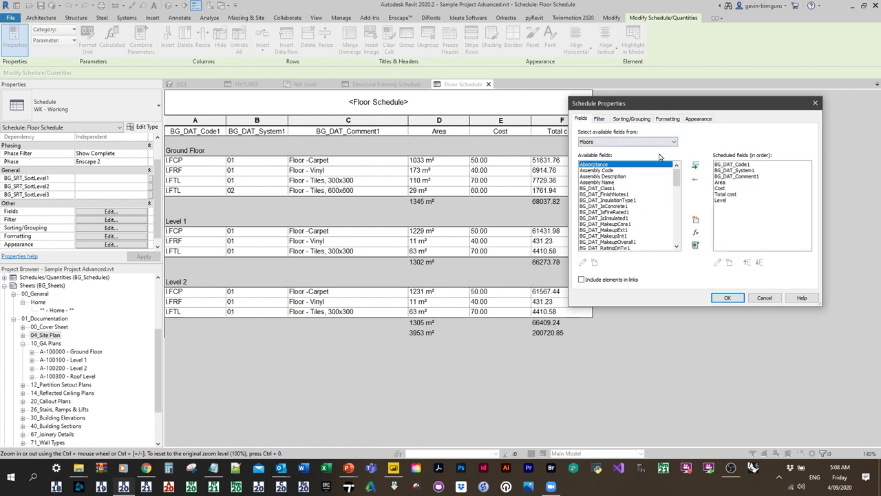
{"action": "left_click", "coordinate": [726, 195]}
{"action": "left_click", "coordinate": [727, 201]}
{"action": "left_click", "coordinate": [695, 179]}
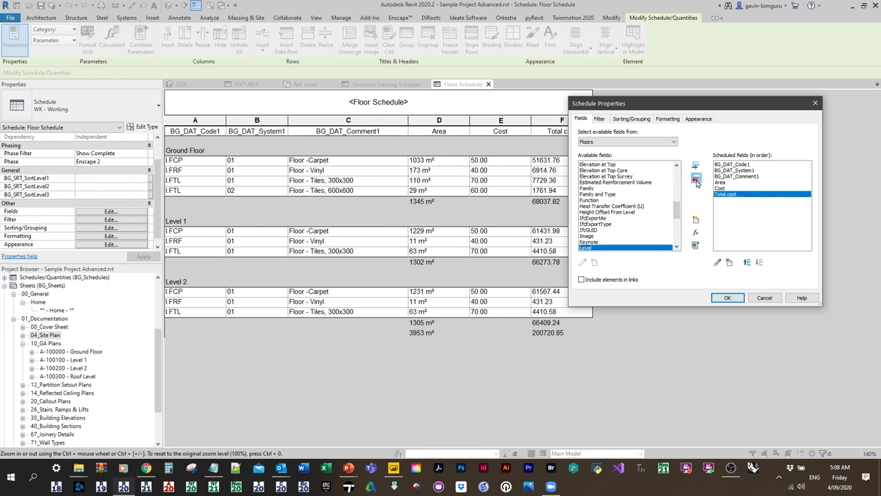
{"action": "left_click", "coordinate": [695, 179]}
{"action": "left_click", "coordinate": [472, 239]}
{"action": "left_click", "coordinate": [724, 298]}
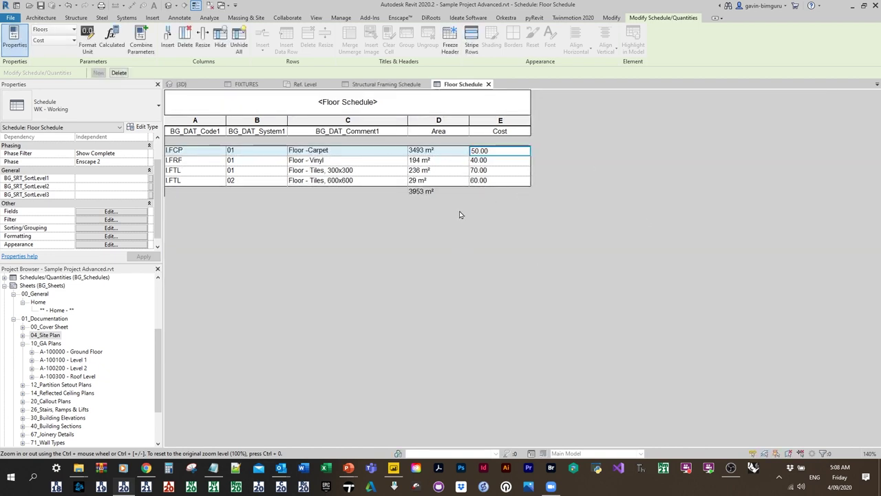
{"action": "left_click", "coordinate": [110, 211]}
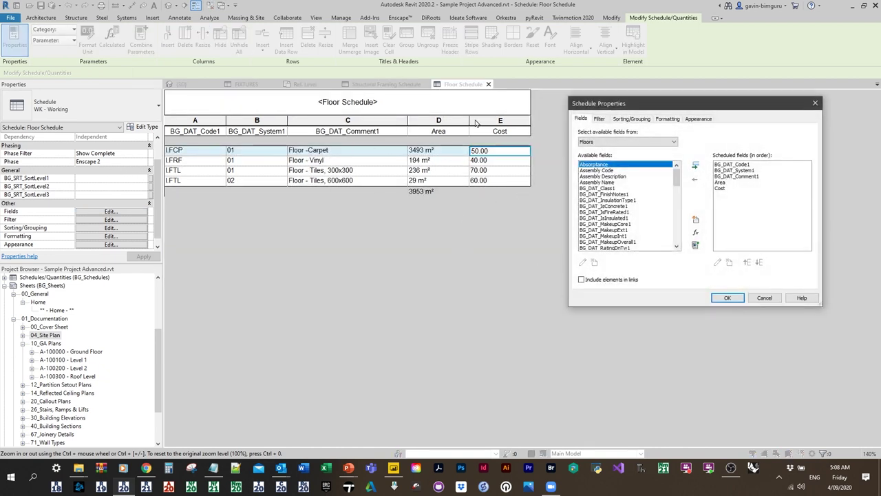
{"action": "left_click", "coordinate": [763, 297]}
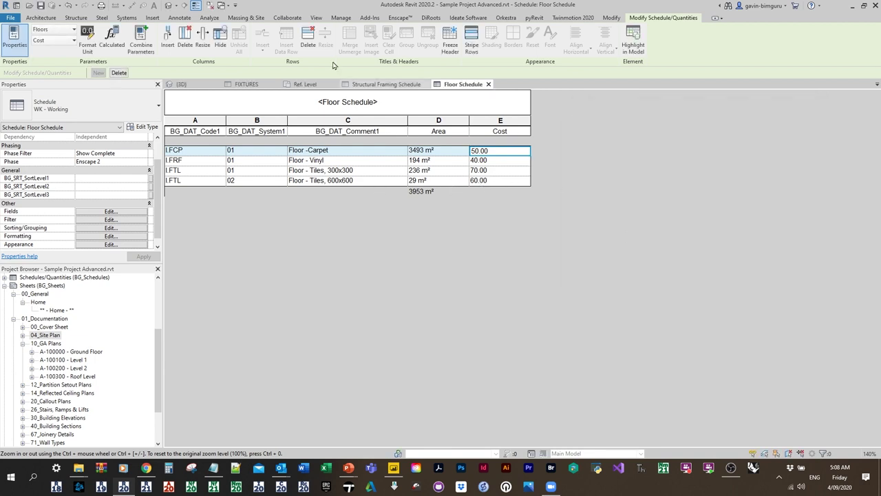
Step: Switch to the 3D view and select the 600x600 tile floor on the lowest level
{"action": "left_click", "coordinate": [168, 6]}
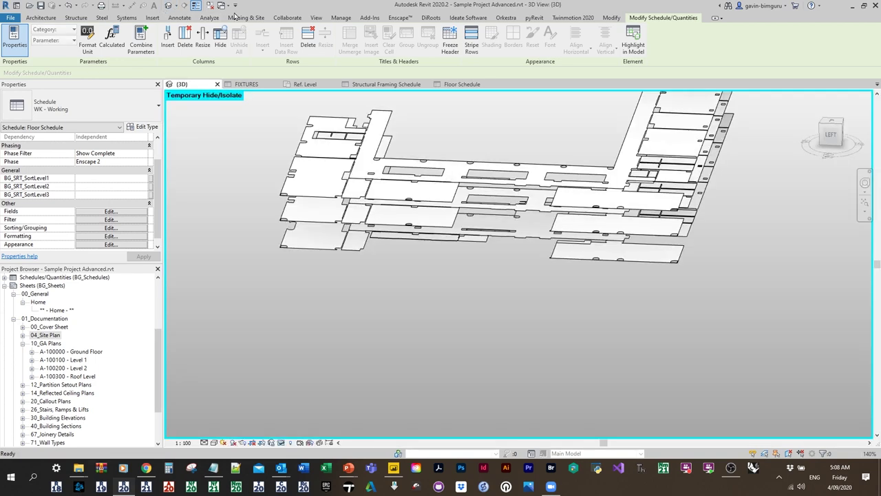
{"action": "scroll", "coordinate": [487, 242], "scroll_direction": "up", "scroll_amount": 5}
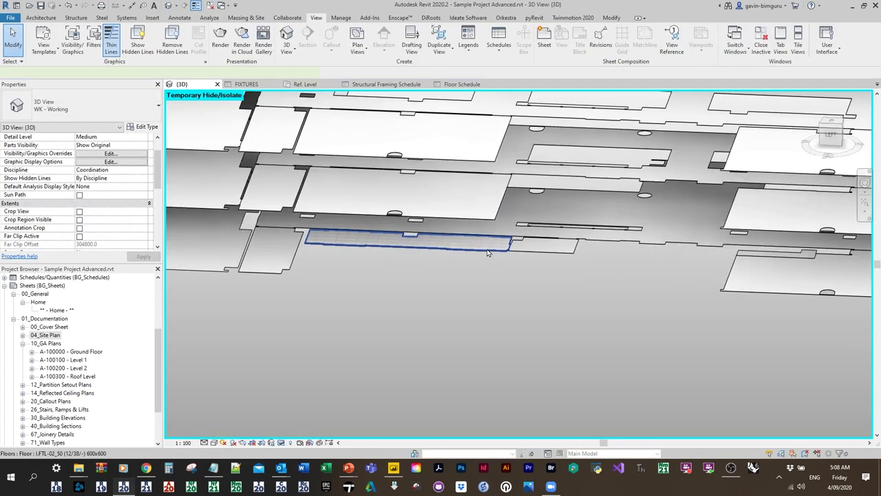
{"action": "left_click", "coordinate": [475, 252]}
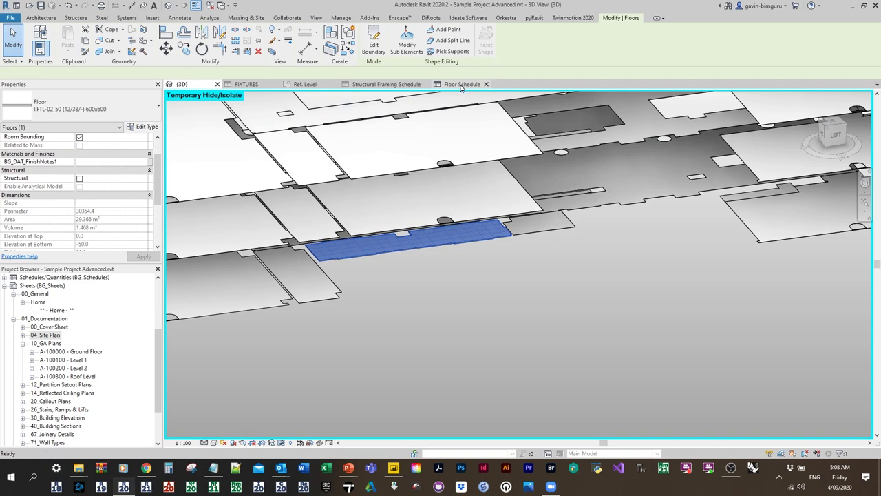
Step: Return to the Floor Schedule and turn off the totals calculation for the Area field
{"action": "left_click", "coordinate": [461, 84]}
{"action": "left_click", "coordinate": [137, 211]}
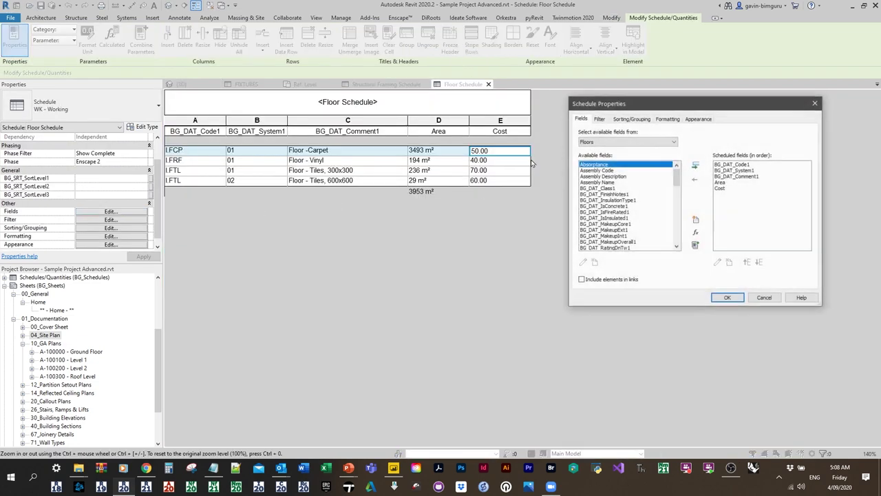
{"action": "left_click", "coordinate": [669, 122]}
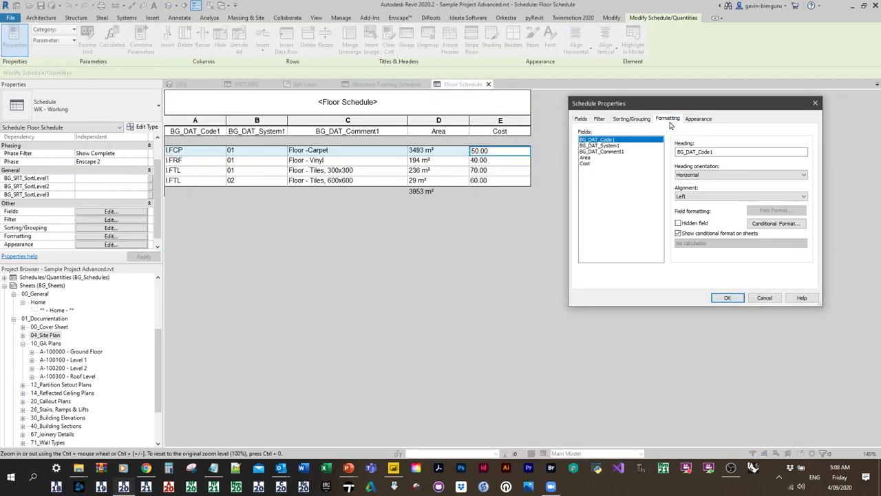
{"action": "left_click", "coordinate": [599, 157]}
{"action": "left_click", "coordinate": [708, 244]}
{"action": "left_click", "coordinate": [705, 246]}
{"action": "left_click", "coordinate": [727, 298]}
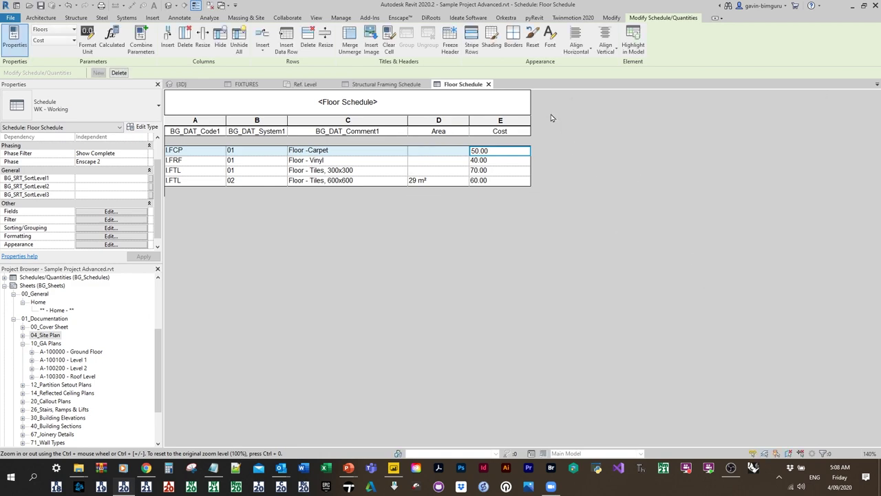
Step: Close the floor schedule and place a copy of the 600x600 tile floor in the empty space in front of the original
{"action": "left_click", "coordinate": [488, 84]}
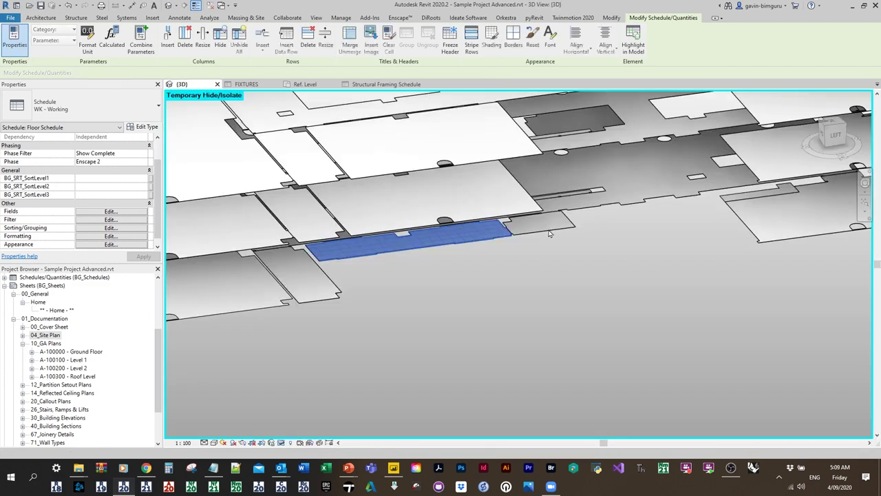
{"action": "left_click", "coordinate": [488, 239]}
{"action": "left_click_drag", "start_coordinate": [488, 239], "coordinate": [577, 283]}
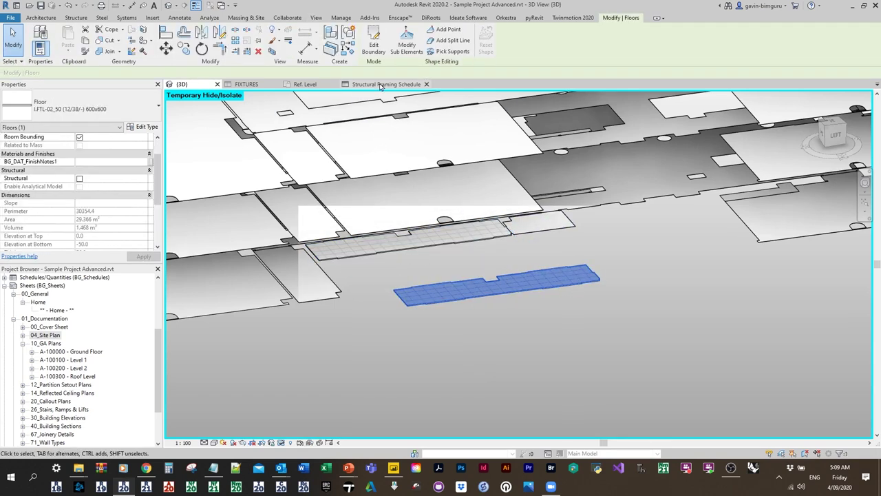
Step: Reopen the Floor Schedule from the ??? group of the sample project's schedules
{"action": "left_click", "coordinate": [248, 85]}
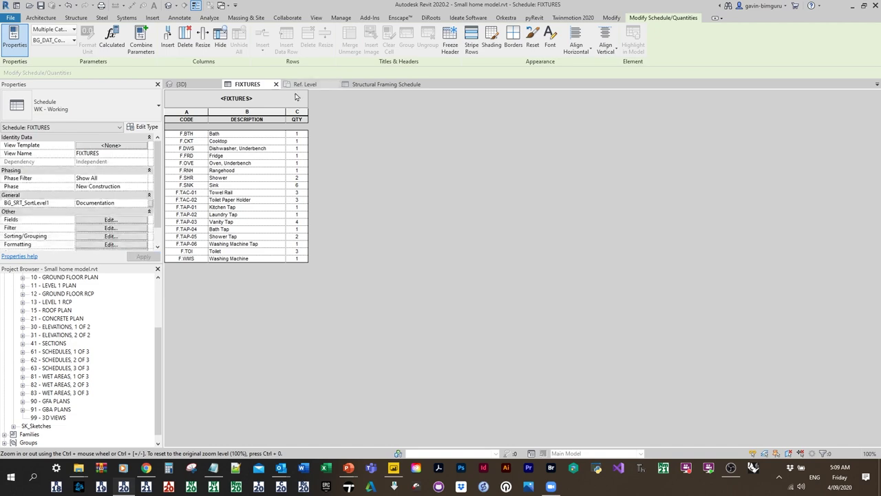
{"action": "left_click", "coordinate": [305, 84]}
{"action": "left_click", "coordinate": [187, 85]}
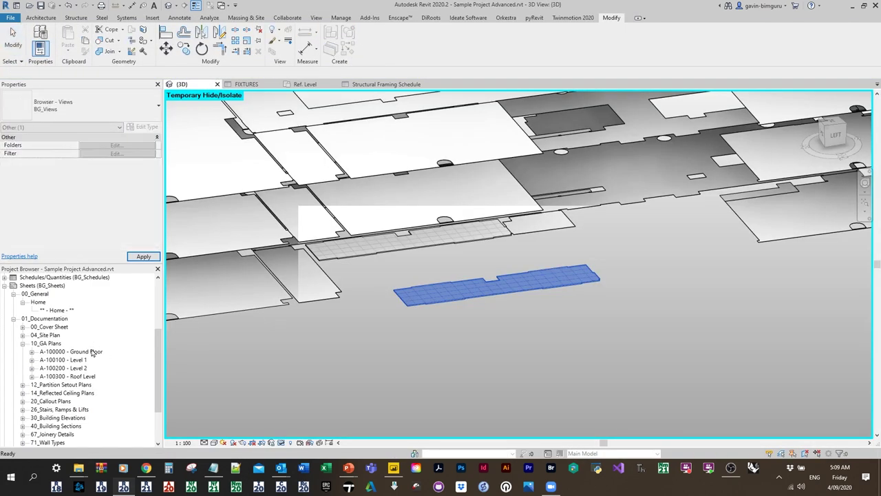
{"action": "scroll", "coordinate": [82, 337], "scroll_direction": "up", "scroll_amount": 2}
{"action": "double_click", "coordinate": [59, 311]}
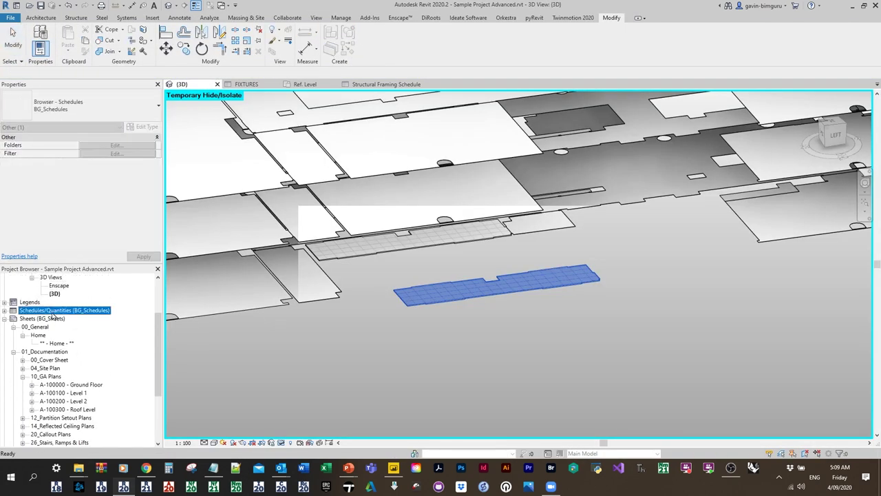
{"action": "double_click", "coordinate": [26, 318]}
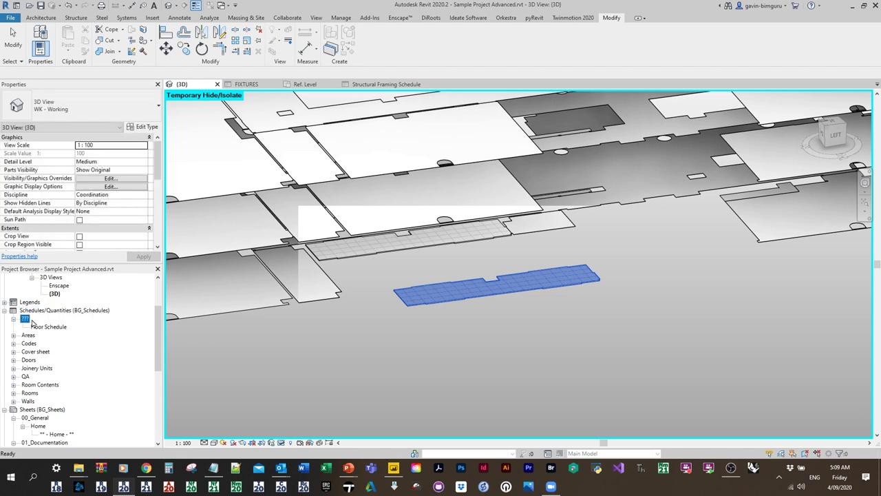
{"action": "double_click", "coordinate": [48, 326]}
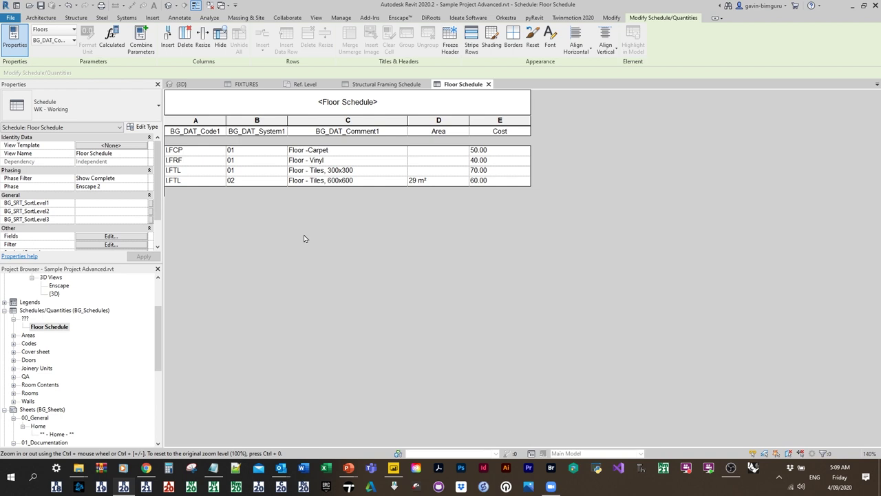
Step: Set the Area field of the floor schedule to Calculate totals
{"action": "left_click", "coordinate": [113, 236]}
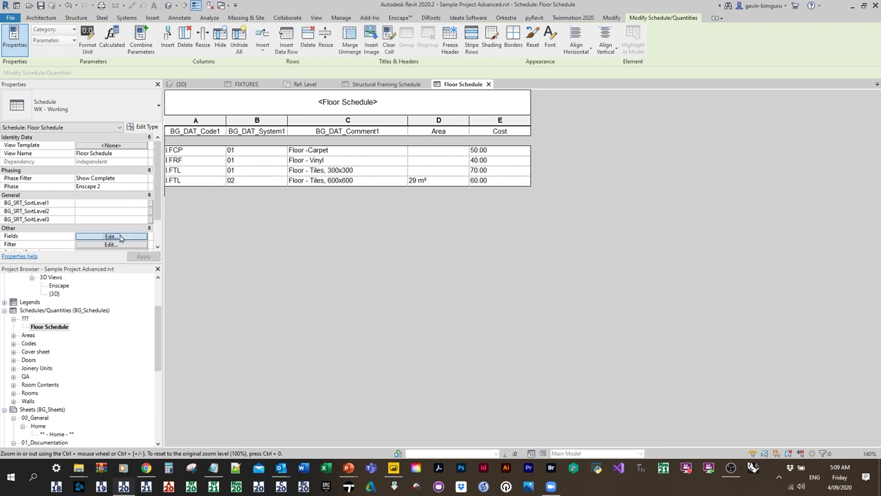
{"action": "left_click", "coordinate": [666, 118]}
{"action": "left_click", "coordinate": [598, 152]}
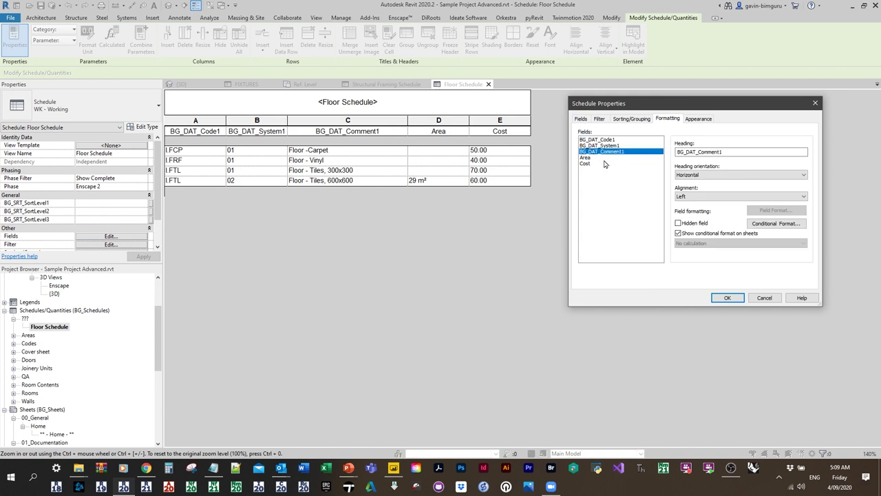
{"action": "left_click", "coordinate": [592, 158]}
{"action": "left_click", "coordinate": [709, 243]}
{"action": "left_click", "coordinate": [716, 259]}
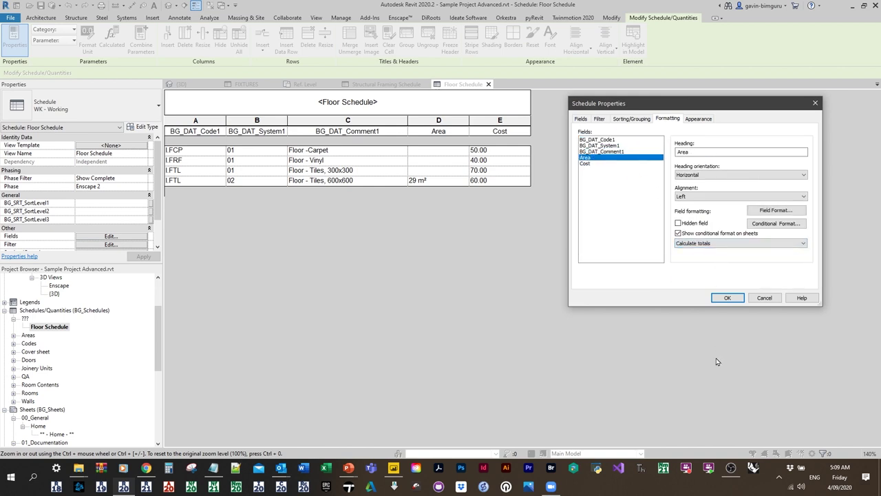
{"action": "left_click", "coordinate": [724, 298]}
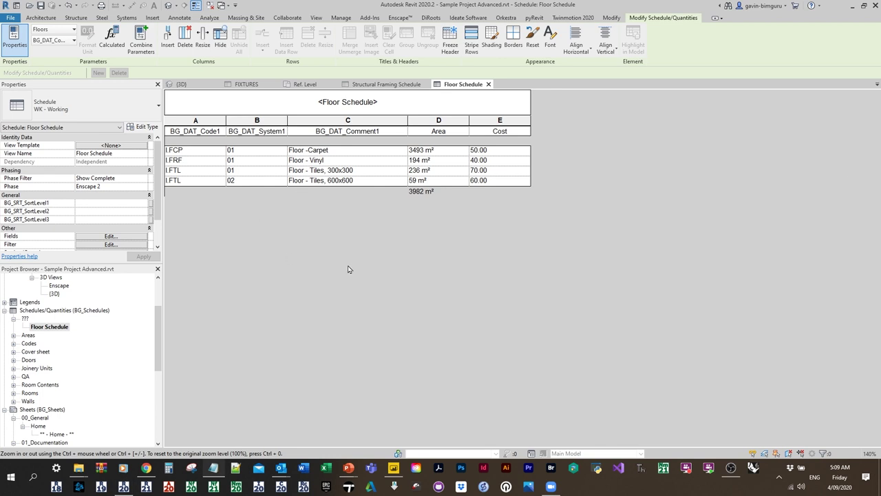
Step: Create a new Revit project
{"action": "left_click", "coordinate": [183, 84]}
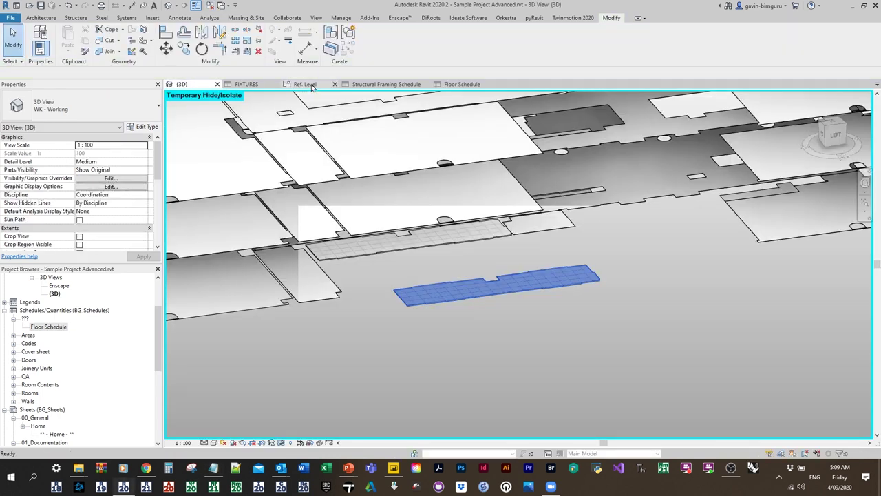
{"action": "left_click", "coordinate": [305, 84]}
{"action": "left_click", "coordinate": [10, 17]}
{"action": "mouse_move", "coordinate": [27, 52]}
{"action": "left_click", "coordinate": [89, 61]}
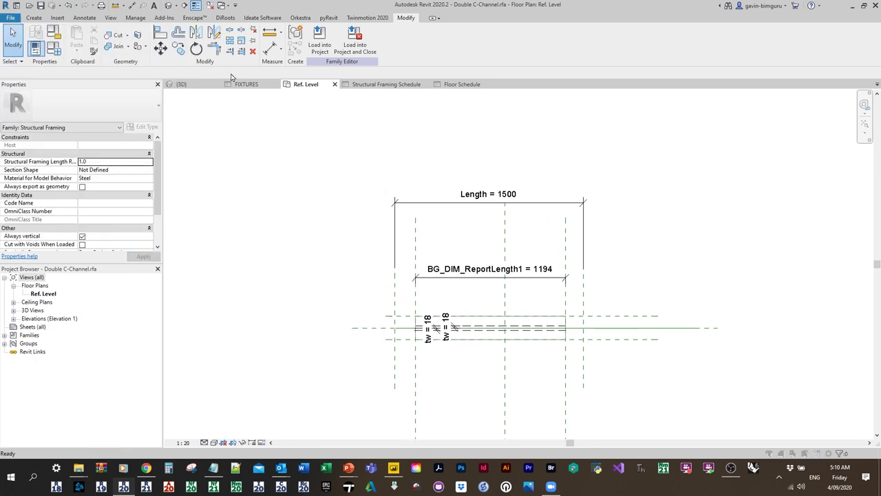
{"action": "left_click", "coordinate": [387, 210]}
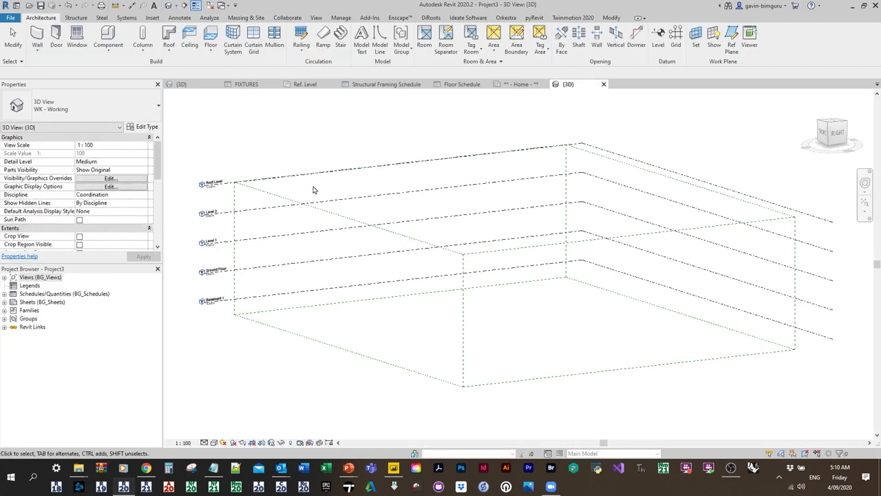
Step: Draw a 1000 mm long wall on the Ground Floor in the new project's 3D view
{"action": "middle_click_drag", "start_coordinate": [407, 227], "coordinate": [468, 287], "text": "shift"}
{"action": "scroll", "coordinate": [477, 240], "scroll_direction": "up", "scroll_amount": 3}
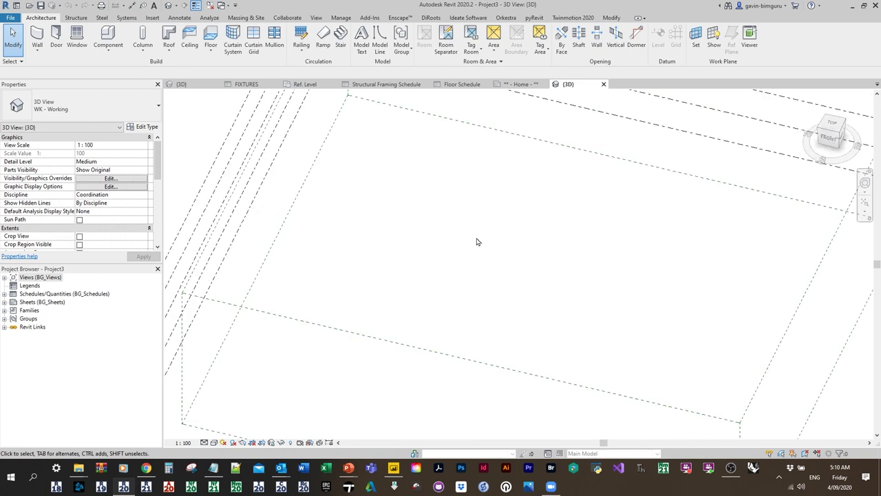
{"action": "key", "text": "a"}
{"action": "left_click", "coordinate": [468, 231]}
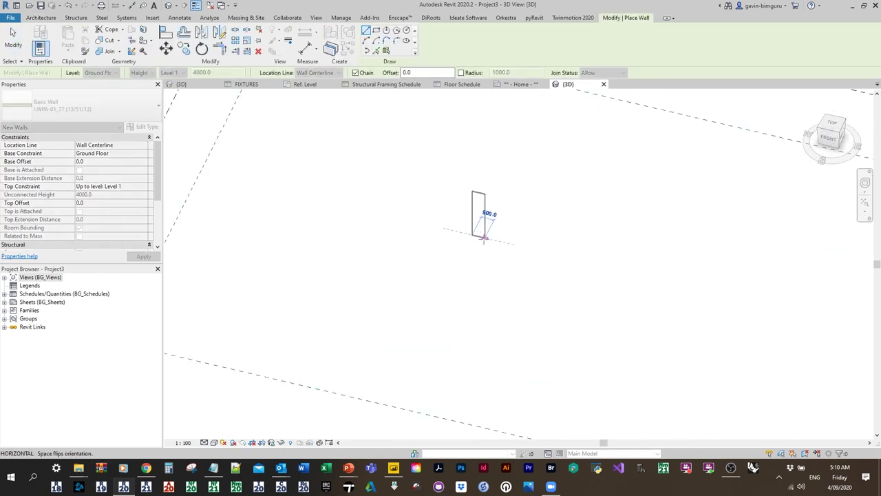
{"action": "type", "text": "1000"}
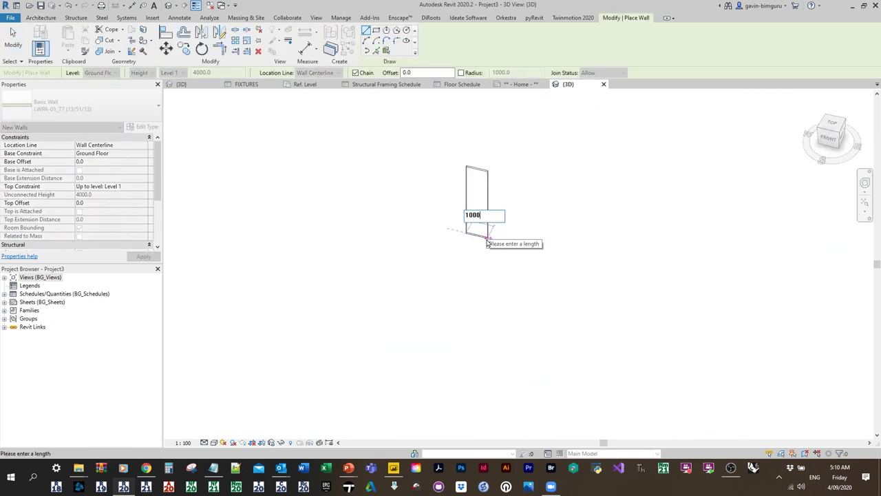
{"action": "key", "text": "Return"}
{"action": "key", "text": "Escape"}
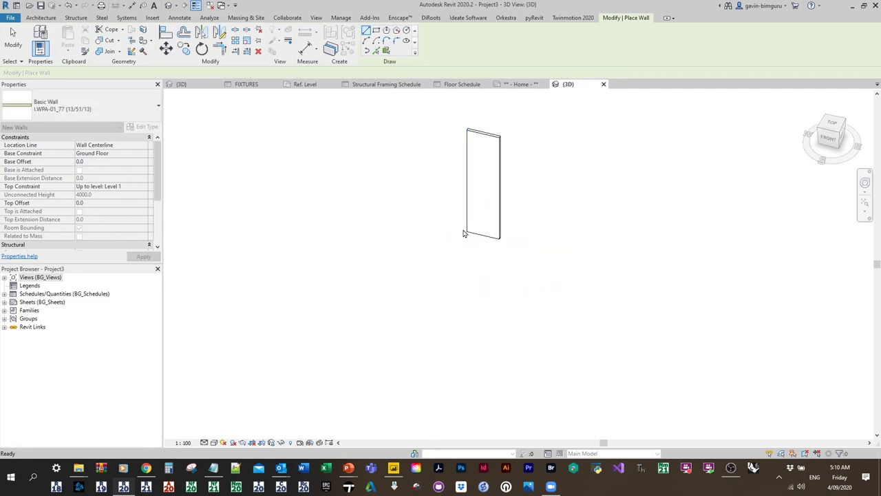
{"action": "key", "text": "Escape"}
Step: Set the wall's top constraint to Unconnected with an unconnected height of 1000 mm
{"action": "left_click", "coordinate": [468, 235]}
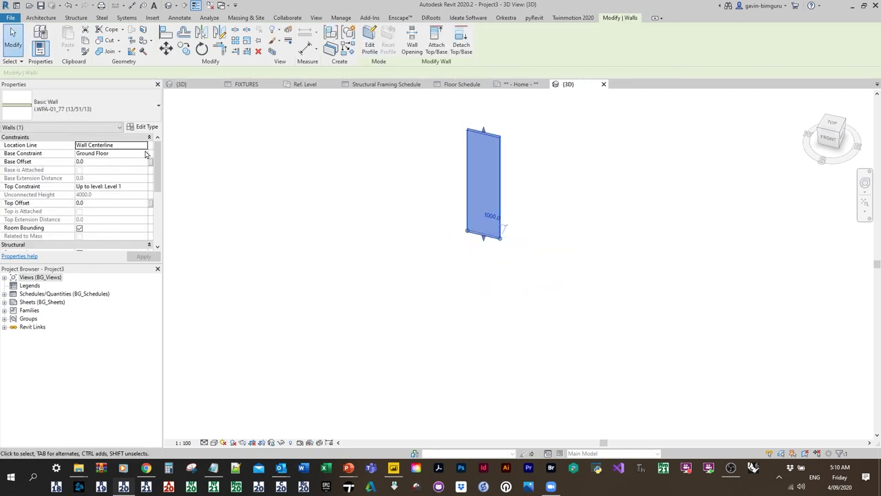
{"action": "left_click", "coordinate": [146, 145]}
{"action": "left_click", "coordinate": [143, 160]}
{"action": "left_click", "coordinate": [143, 152]}
{"action": "left_click", "coordinate": [122, 168]}
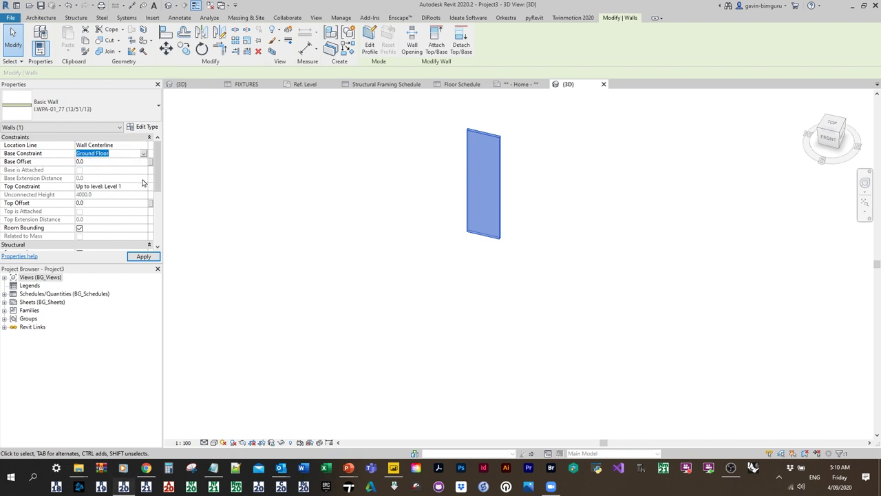
{"action": "left_click", "coordinate": [141, 189]}
{"action": "left_click", "coordinate": [114, 194]}
{"action": "left_click", "coordinate": [113, 194]}
{"action": "type", "text": "10"}
Step: Change the wall's type to E.WBR-03_245 (110/52/70-13)
{"action": "left_click", "coordinate": [83, 106]}
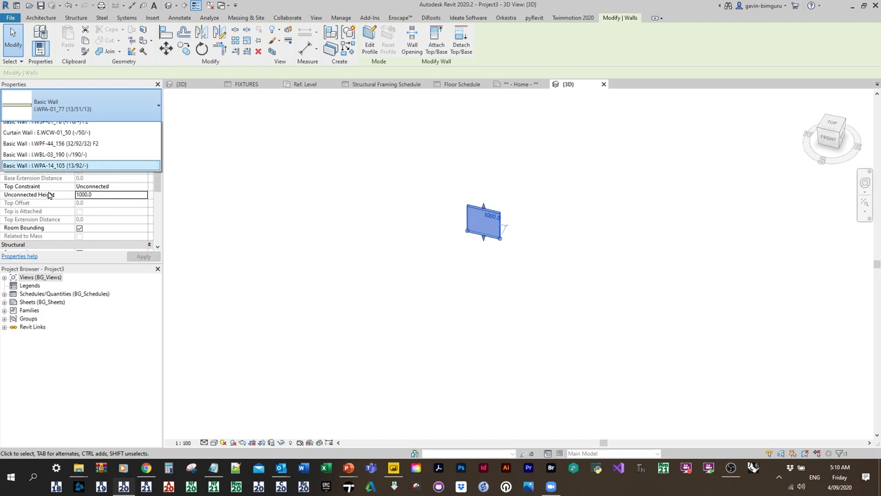
{"action": "scroll", "coordinate": [62, 188], "scroll_direction": "up", "scroll_amount": 3}
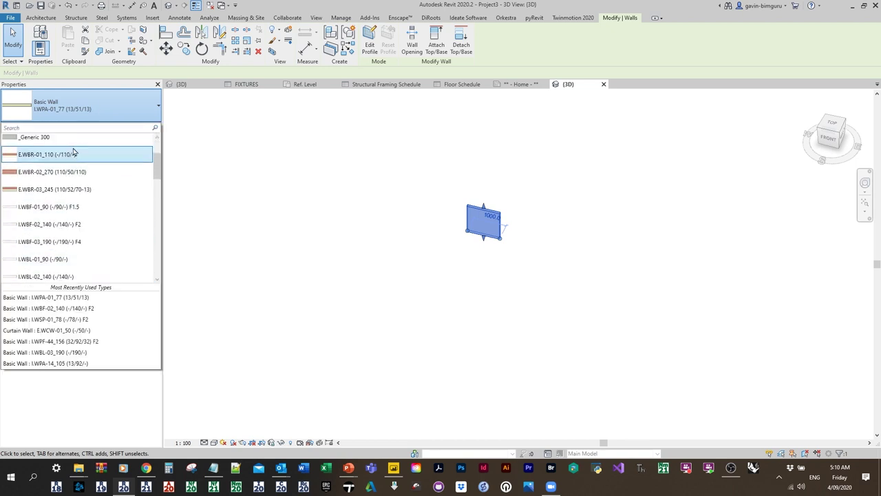
{"action": "scroll", "coordinate": [73, 197], "scroll_direction": "up", "scroll_amount": 1}
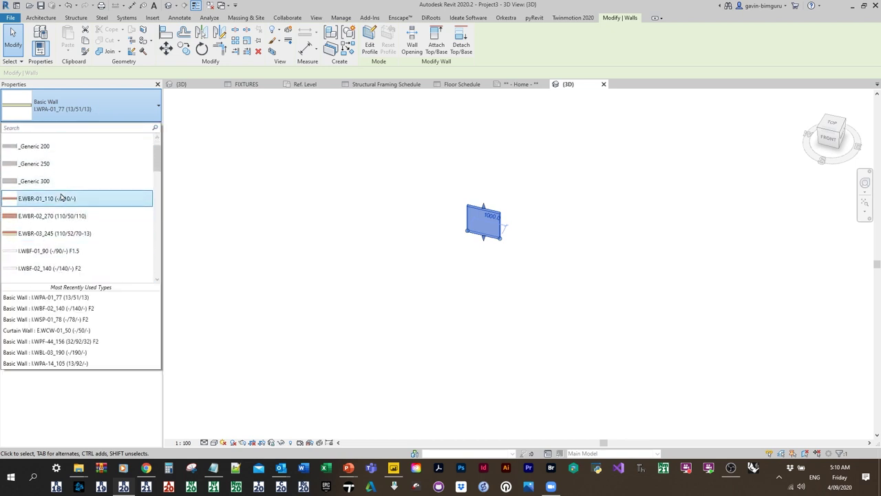
{"action": "scroll", "coordinate": [82, 200], "scroll_direction": "up", "scroll_amount": 1}
{"action": "scroll", "coordinate": [81, 200], "scroll_direction": "down", "scroll_amount": 2}
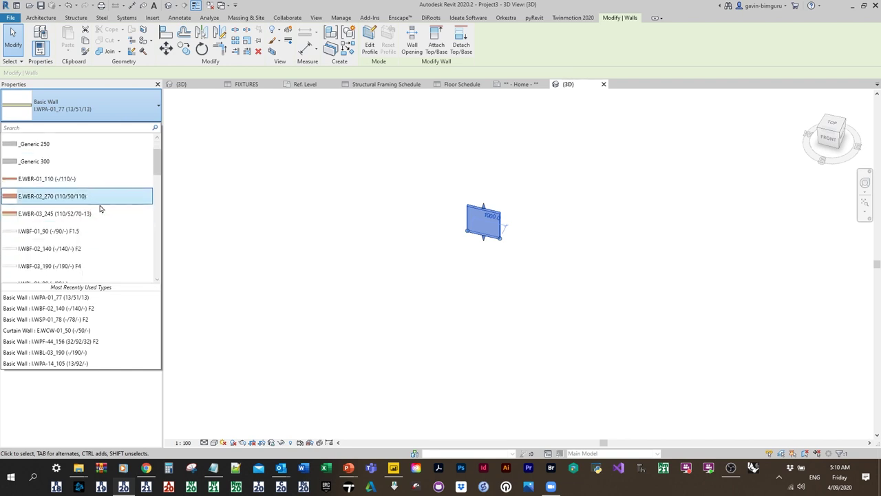
{"action": "left_click", "coordinate": [107, 215]}
Step: Adjust the 3D view's detail level and look through the brick wall's instance properties
{"action": "left_click", "coordinate": [285, 191]}
{"action": "left_click", "coordinate": [207, 442]}
{"action": "left_click", "coordinate": [216, 432]}
{"action": "left_click", "coordinate": [516, 249]}
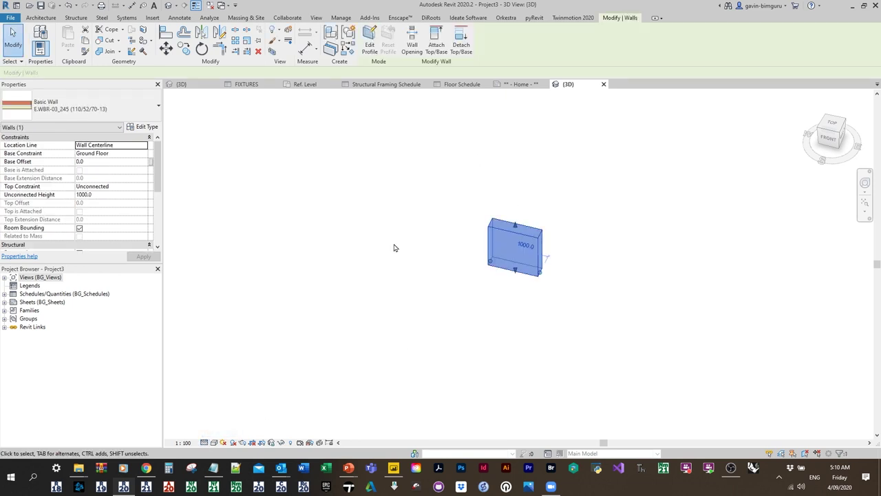
{"action": "scroll", "coordinate": [82, 193], "scroll_direction": "down", "scroll_amount": 2}
{"action": "left_click", "coordinate": [341, 170]}
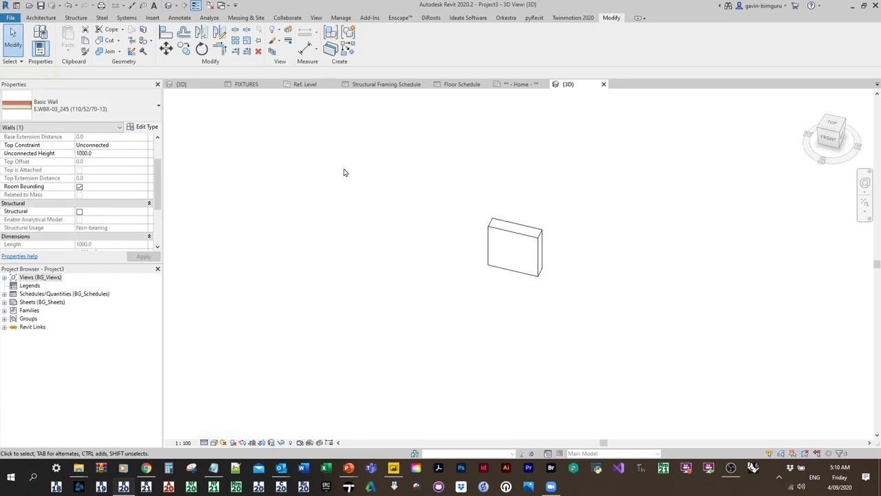
Step: Open the 10_Ground Floor plan from the GA Plans and select the brick wall in it
{"action": "double_click", "coordinate": [40, 277]}
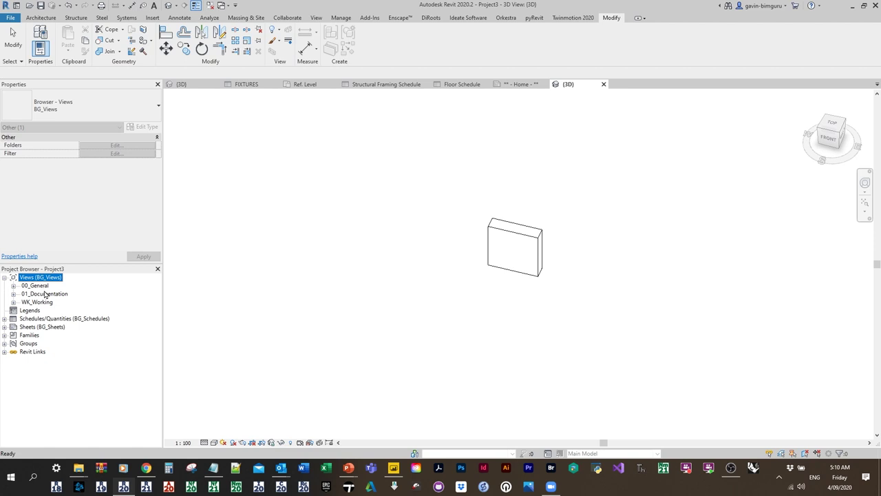
{"action": "double_click", "coordinate": [45, 294]}
{"action": "double_click", "coordinate": [45, 301]}
{"action": "left_click", "coordinate": [69, 311]}
{"action": "left_click", "coordinate": [84, 319]}
{"action": "double_click", "coordinate": [84, 319]}
{"action": "scroll", "coordinate": [468, 237], "scroll_direction": "up", "scroll_amount": 4}
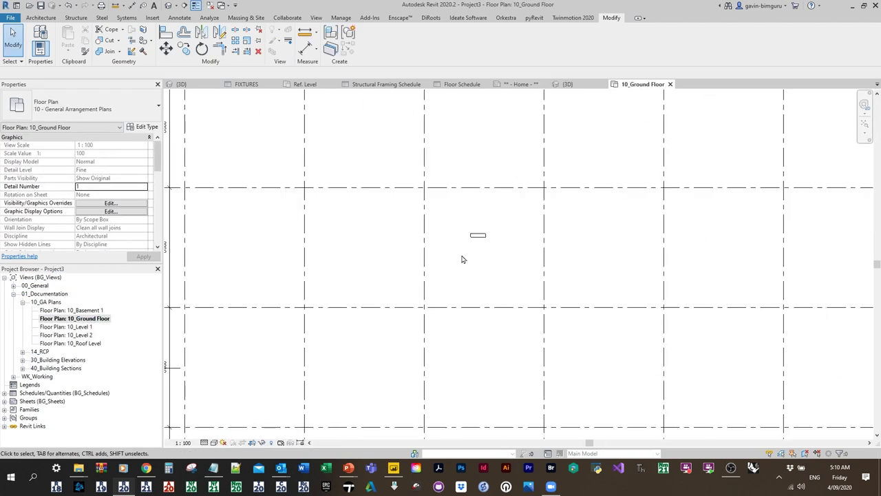
{"action": "left_click", "coordinate": [472, 234]}
{"action": "scroll", "coordinate": [471, 234], "scroll_direction": "up", "scroll_amount": 5}
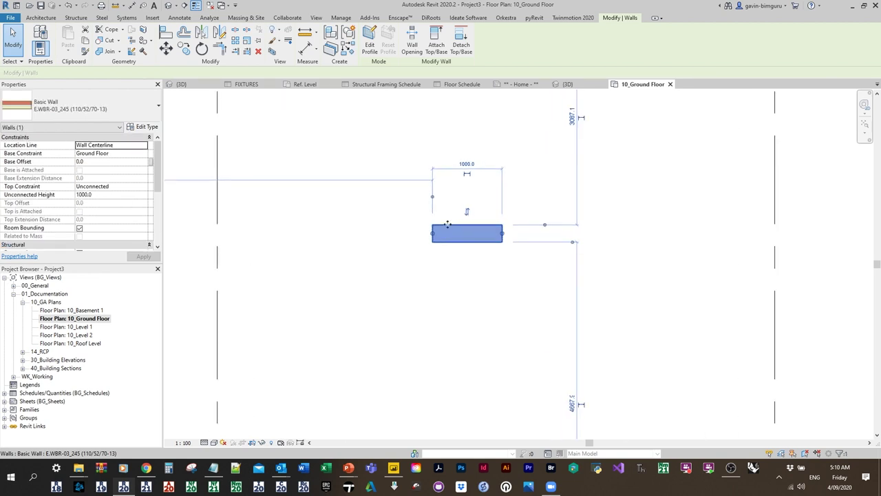
Step: Review the brick wall's dimension properties and set its location line to Finish Face: Exterior
{"action": "scroll", "coordinate": [46, 188], "scroll_direction": "down", "scroll_amount": 5}
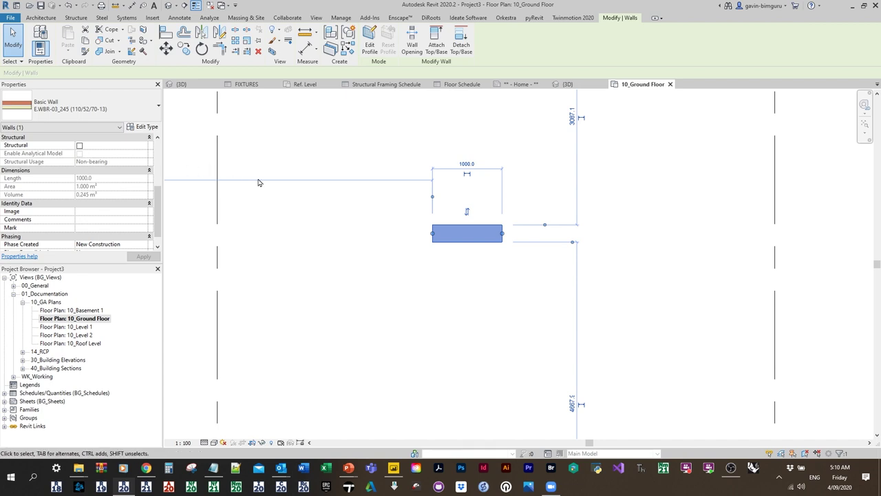
{"action": "right_click", "coordinate": [437, 231]}
{"action": "key", "text": "Escape"}
{"action": "scroll", "coordinate": [133, 173], "scroll_direction": "up", "scroll_amount": 5}
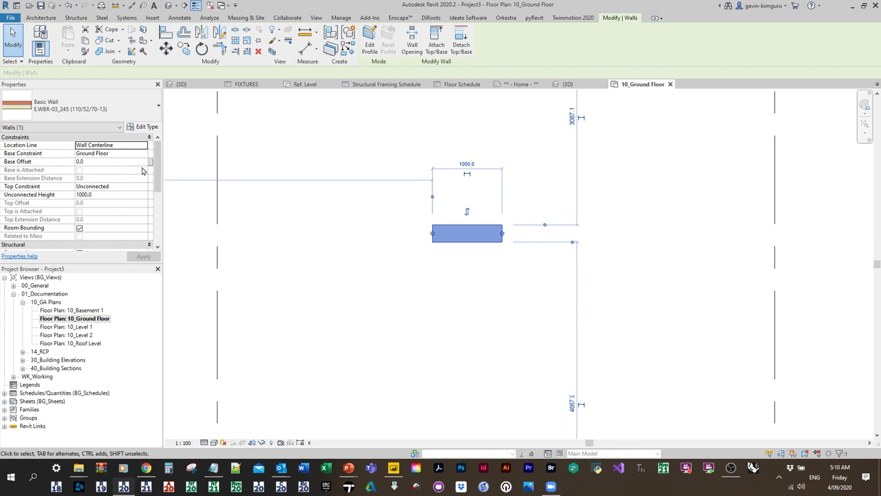
{"action": "left_click", "coordinate": [143, 146]}
{"action": "left_click", "coordinate": [103, 163]}
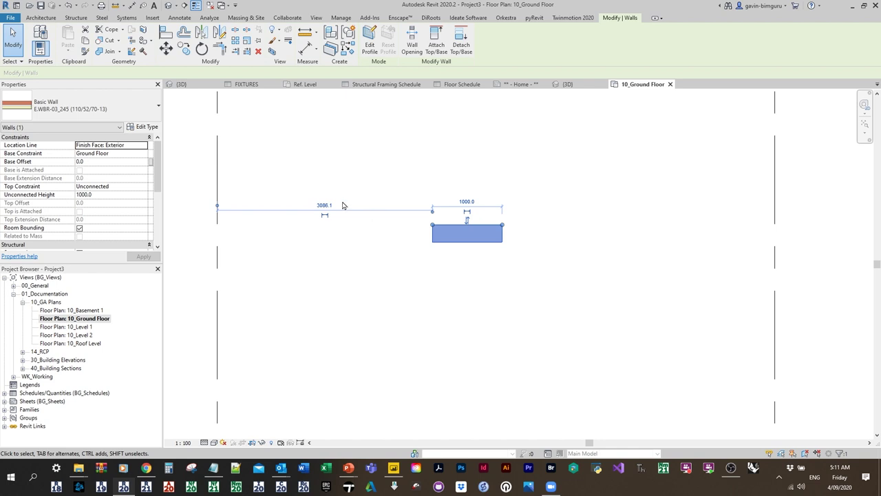
Step: Create a similar 1000 mm wall running down from the first wall's left exterior corner, flipped so its thickness lies inside the corner
{"action": "right_click", "coordinate": [435, 237]}
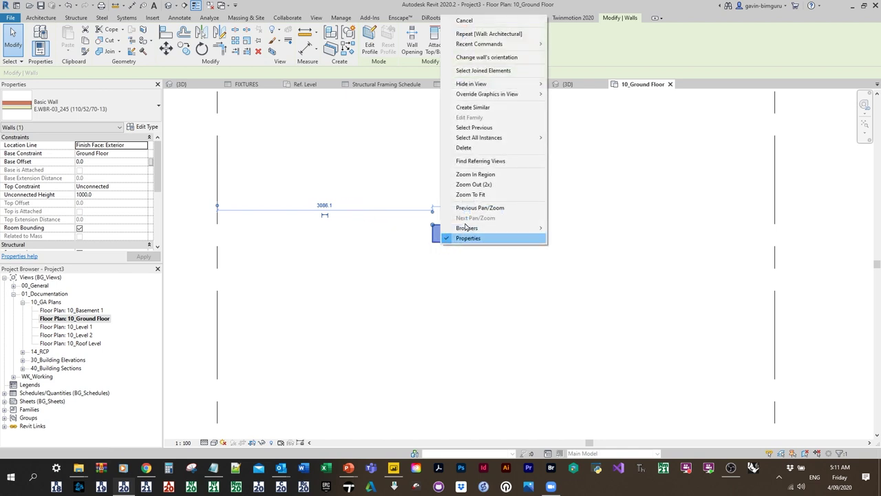
{"action": "left_click", "coordinate": [472, 107]}
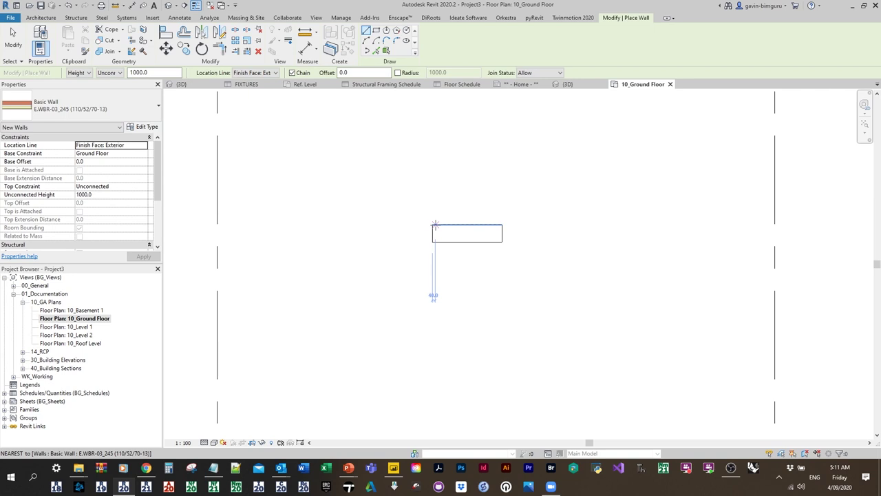
{"action": "left_click", "coordinate": [432, 225]}
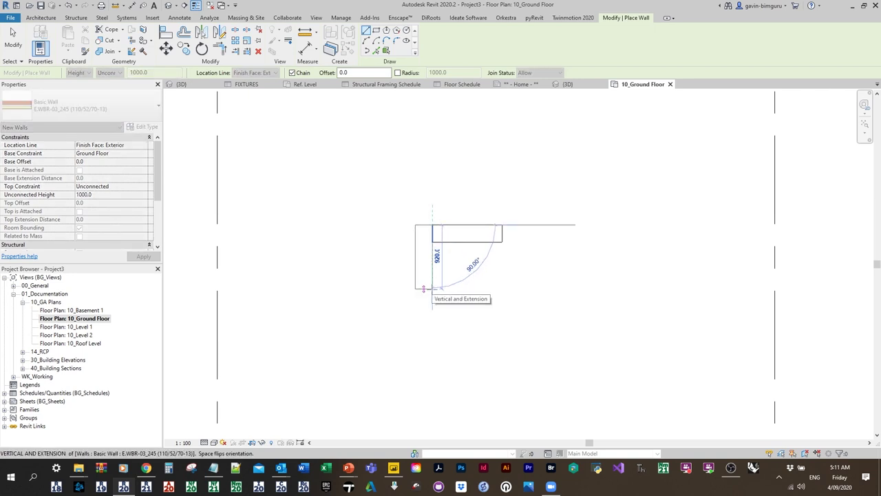
{"action": "key", "text": "space"}
{"action": "type", "text": "1"}
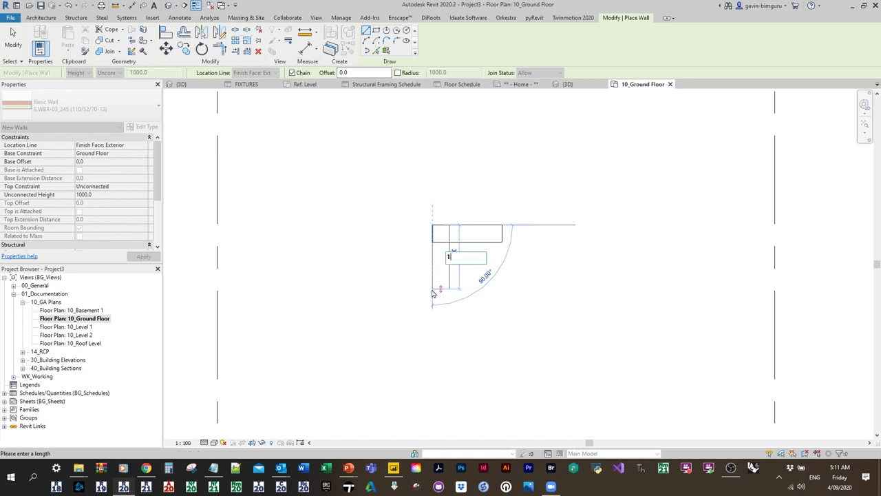
{"action": "type", "text": "000"}
{"action": "key", "text": "Return"}
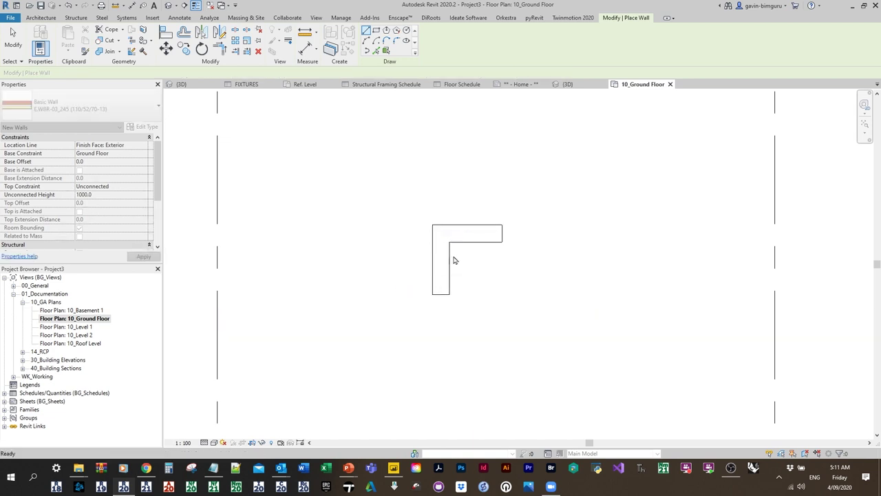
{"action": "key", "text": "Escape"}
{"action": "key", "text": "Escape"}
Step: Compare the length, area and volume properties of the vertical and horizontal walls
{"action": "middle_click_drag", "start_coordinate": [383, 218], "coordinate": [365, 199]}
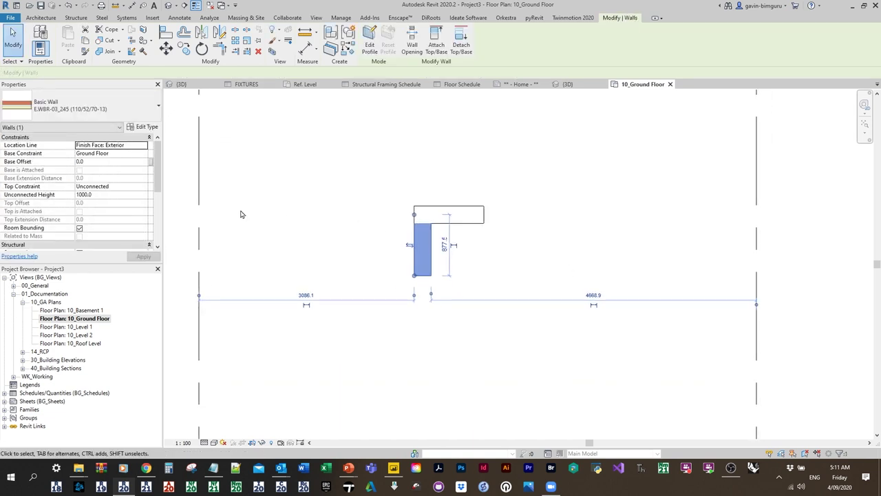
{"action": "scroll", "coordinate": [93, 218], "scroll_direction": "down", "scroll_amount": 5}
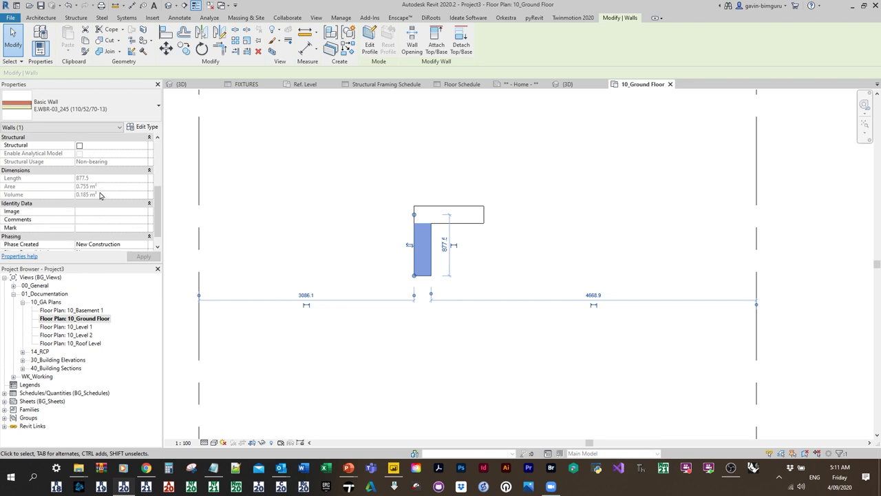
{"action": "left_click", "coordinate": [474, 206]}
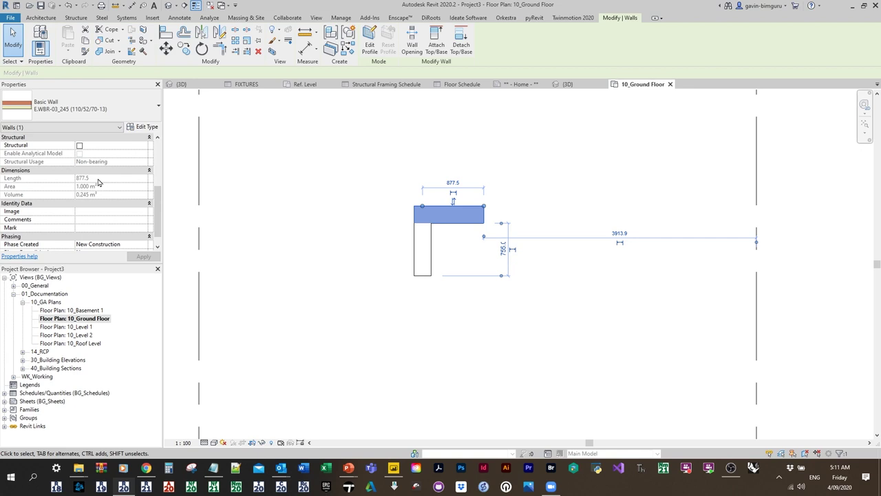
{"action": "key", "text": "Escape"}
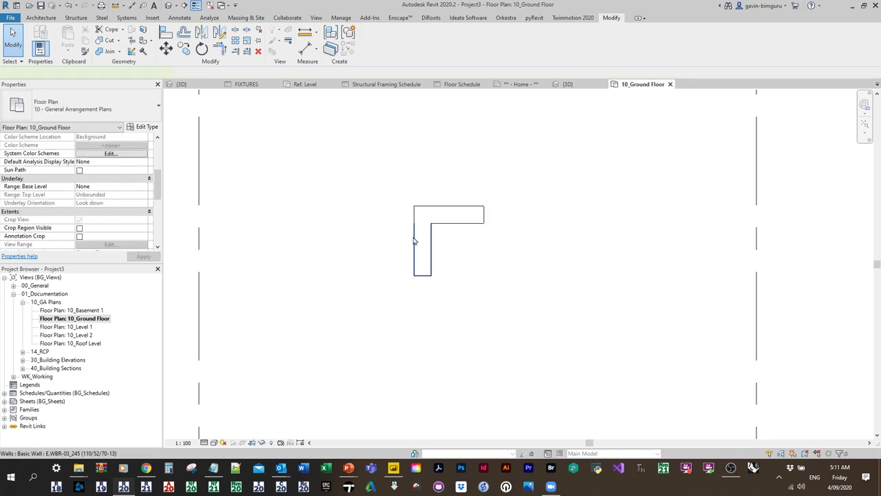
{"action": "left_click", "coordinate": [415, 240]}
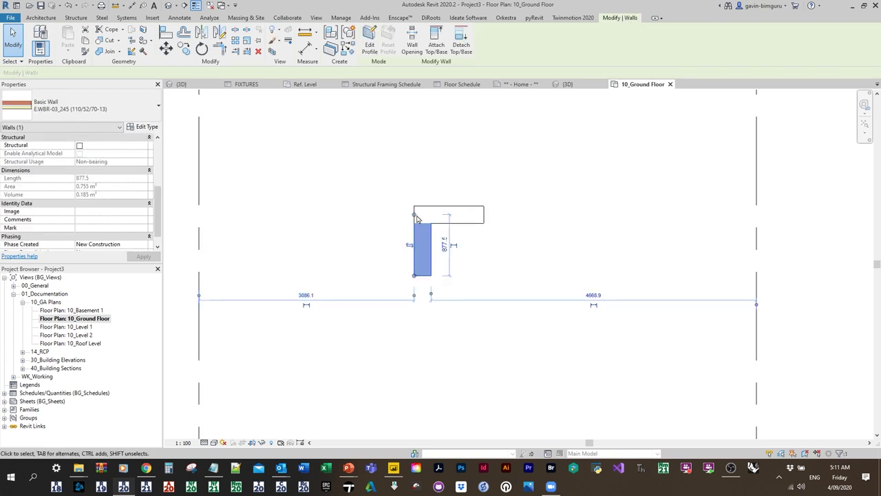
{"action": "left_click", "coordinate": [442, 216]}
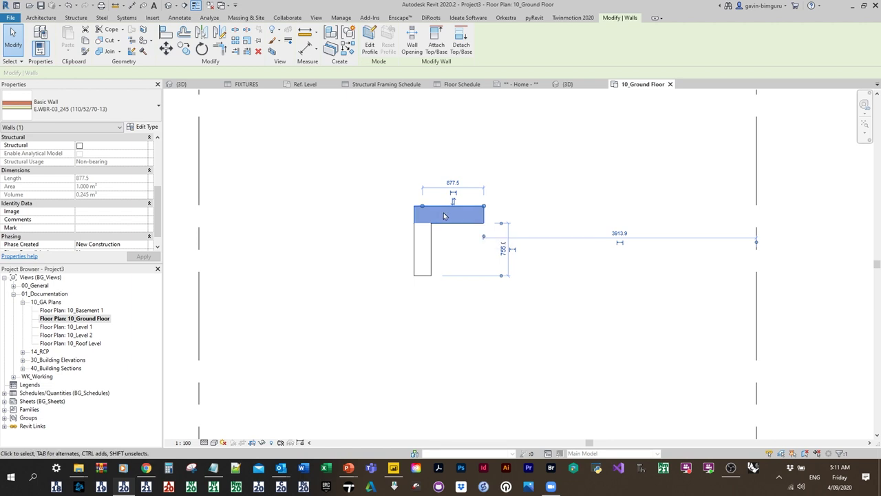
Step: Add aligned dimensions for the vertical wall from the horizontal wall's inner face to its end, and for the horizontal wall's full length
{"action": "scroll", "coordinate": [442, 227], "scroll_direction": "up", "scroll_amount": 1}
{"action": "key", "text": "d"}
{"action": "key", "text": "i"}
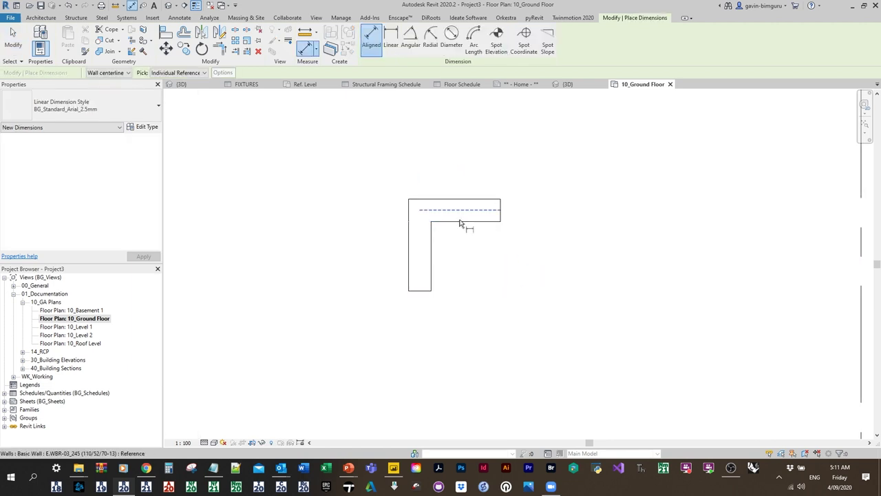
{"action": "left_click", "coordinate": [462, 225]}
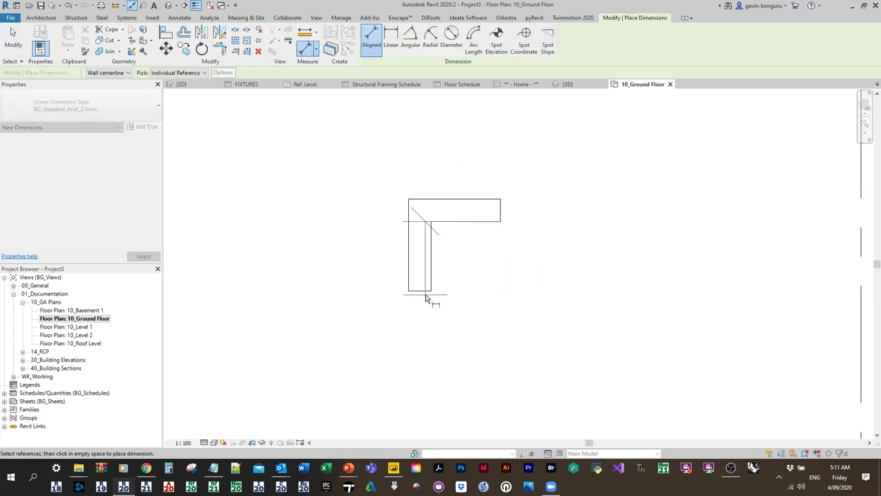
{"action": "left_click", "coordinate": [425, 296]}
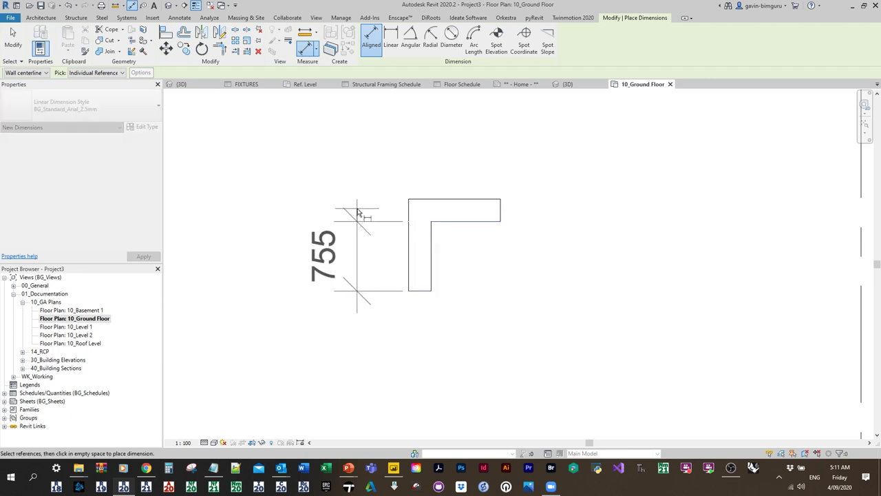
{"action": "left_click", "coordinate": [358, 213]}
{"action": "left_click", "coordinate": [409, 204]}
{"action": "left_click", "coordinate": [504, 206]}
{"action": "left_click", "coordinate": [541, 191]}
{"action": "key", "text": "Escape"}
{"action": "key", "text": "Escape"}
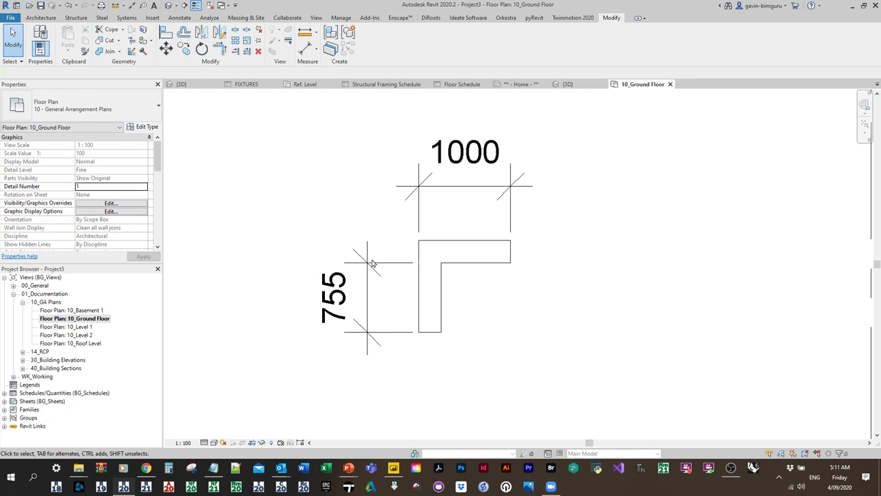
Step: Inspect the vertical wall's dimension, and check the horizontal wall's length, area and volume properties
{"action": "left_click", "coordinate": [370, 264]}
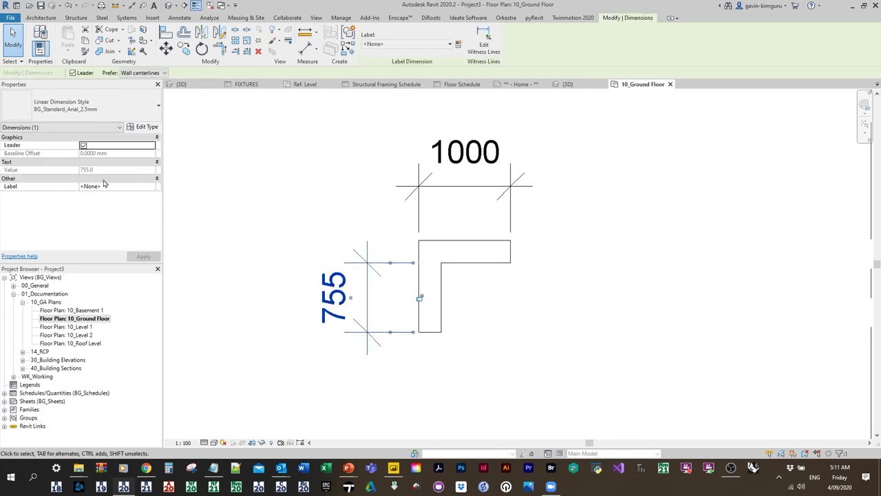
{"action": "left_click", "coordinate": [431, 230]}
{"action": "left_click", "coordinate": [449, 265]}
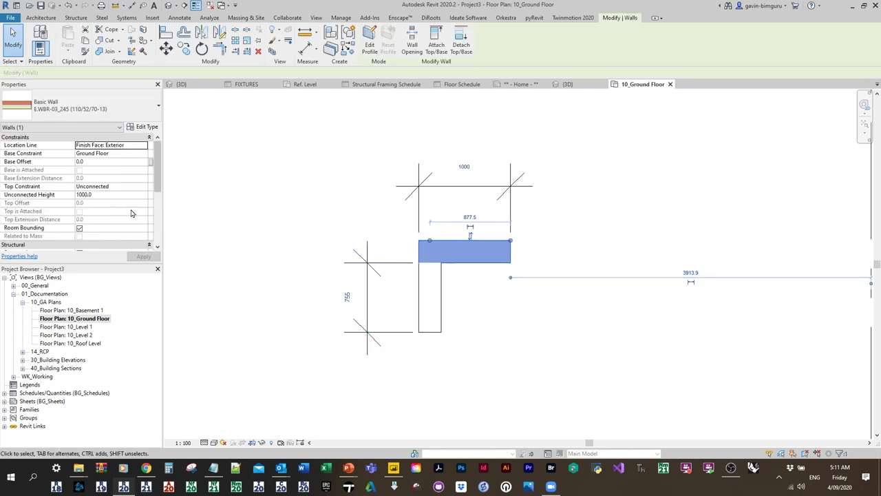
{"action": "scroll", "coordinate": [136, 211], "scroll_direction": "down", "scroll_amount": 5}
{"action": "scroll", "coordinate": [136, 211], "scroll_direction": "down", "scroll_amount": 3}
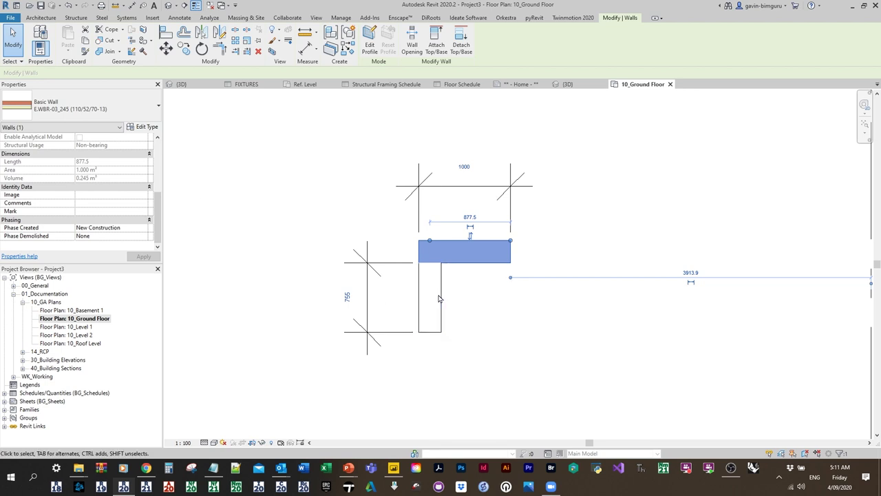
Step: Try dimensioning the vertical wall from its free end to the horizontal wall's centreline, and undo that dimension
{"action": "key", "text": "d"}
{"action": "key", "text": "i"}
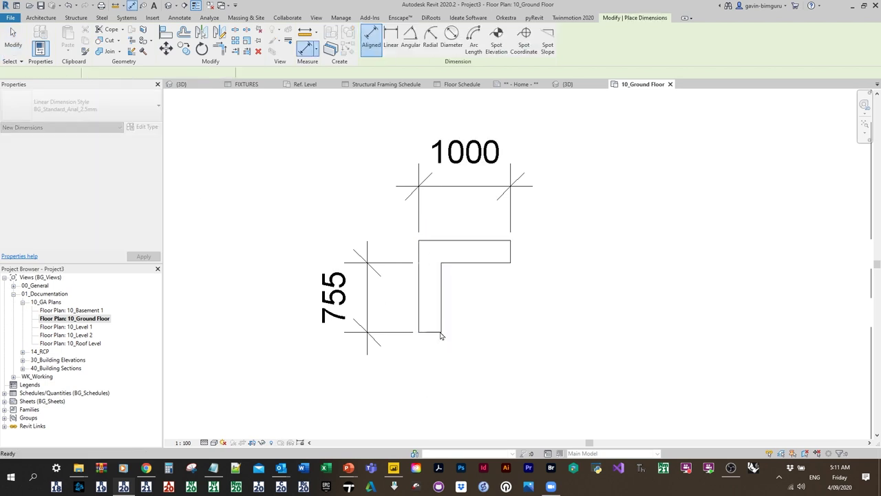
{"action": "left_click", "coordinate": [442, 334]}
{"action": "left_click", "coordinate": [448, 254]}
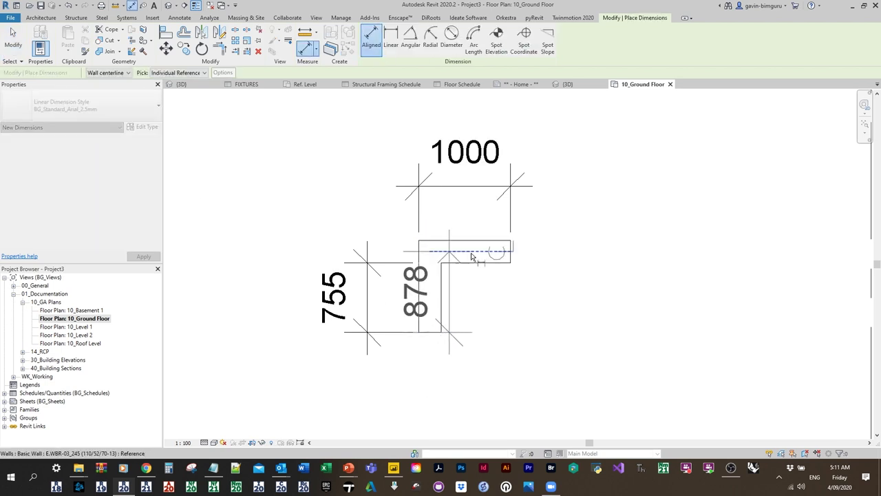
{"action": "left_click", "coordinate": [557, 253]}
{"action": "key", "text": "Escape"}
{"action": "key", "text": "Escape"}
{"action": "key", "text": "ctrl+z"}
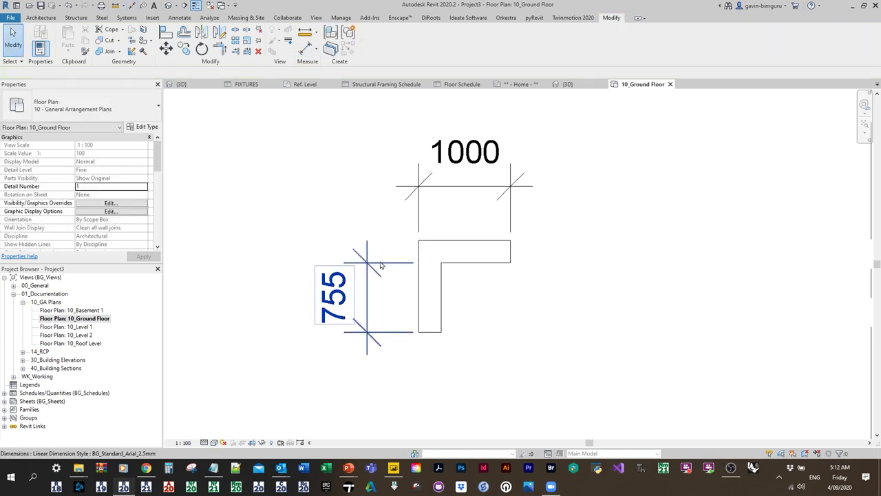
Step: Select both connected walls and set their unconnected height to 2000 mm
{"action": "key", "text": "Tab"}
{"action": "left_click", "coordinate": [451, 255]}
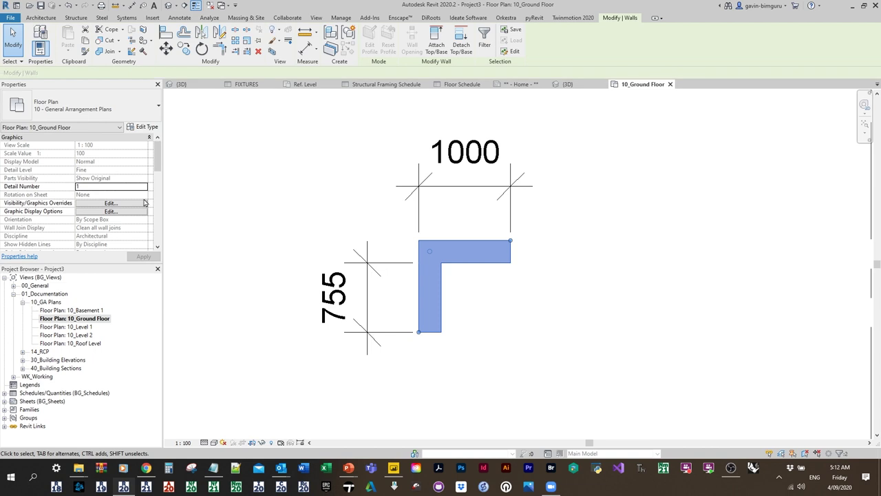
{"action": "double_click", "coordinate": [110, 195]}
{"action": "type", "text": "2000"}
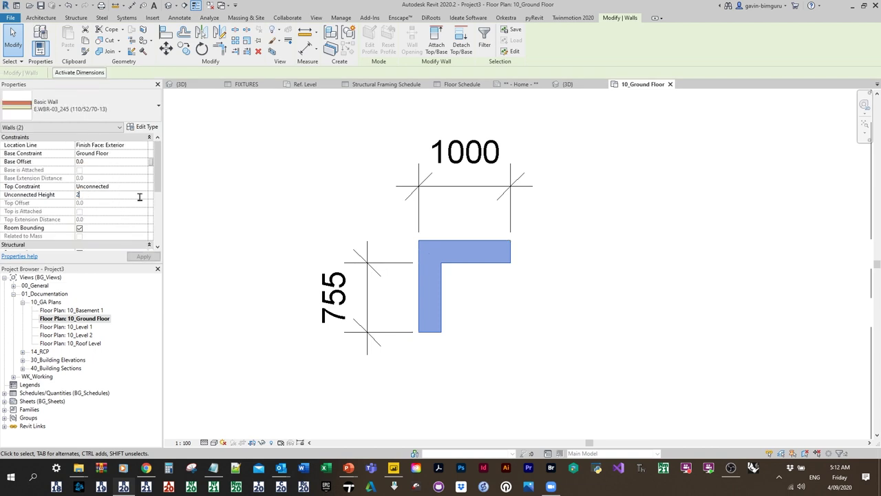
{"action": "left_click", "coordinate": [342, 178]}
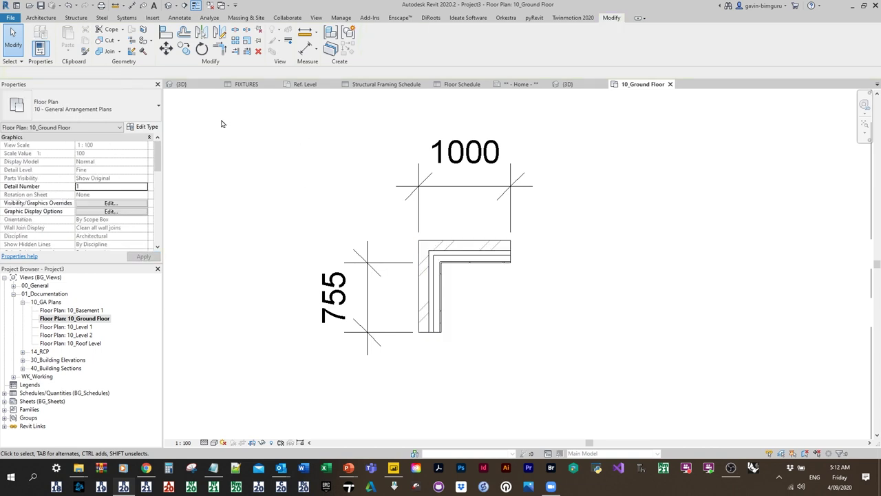
Step: Edit the corner wall join, switching the butt configuration so the vertical wall runs through the corner
{"action": "left_click", "coordinate": [131, 52]}
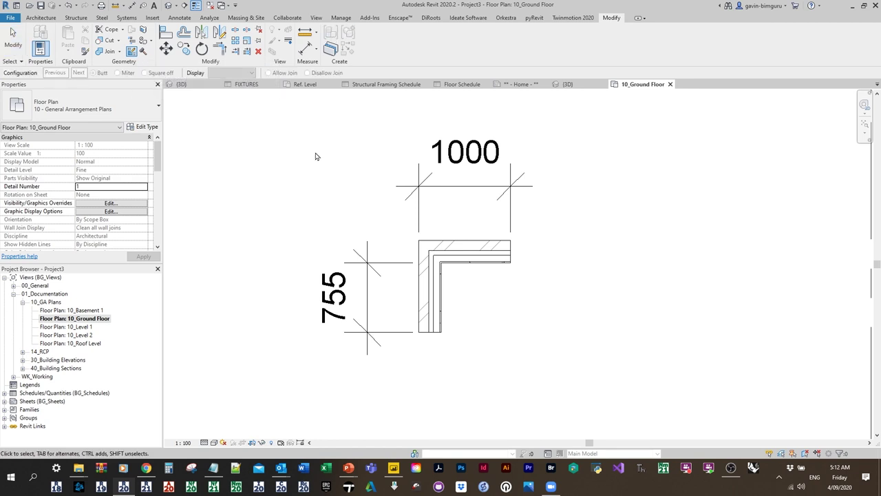
{"action": "left_click", "coordinate": [428, 250]}
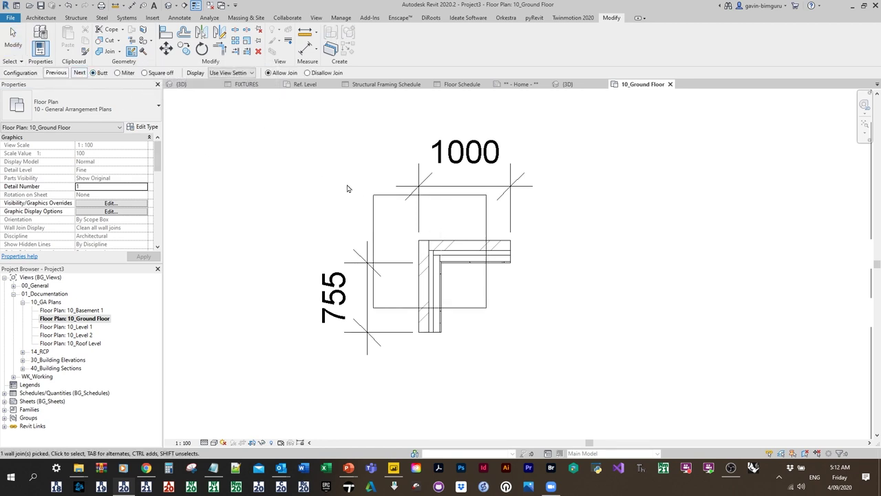
{"action": "key", "text": "Escape"}
Step: Compare the length, area and volume properties of the vertical and horizontal walls at the edited butt join
{"action": "left_click", "coordinate": [434, 289]}
{"action": "scroll", "coordinate": [126, 179], "scroll_direction": "down", "scroll_amount": 3}
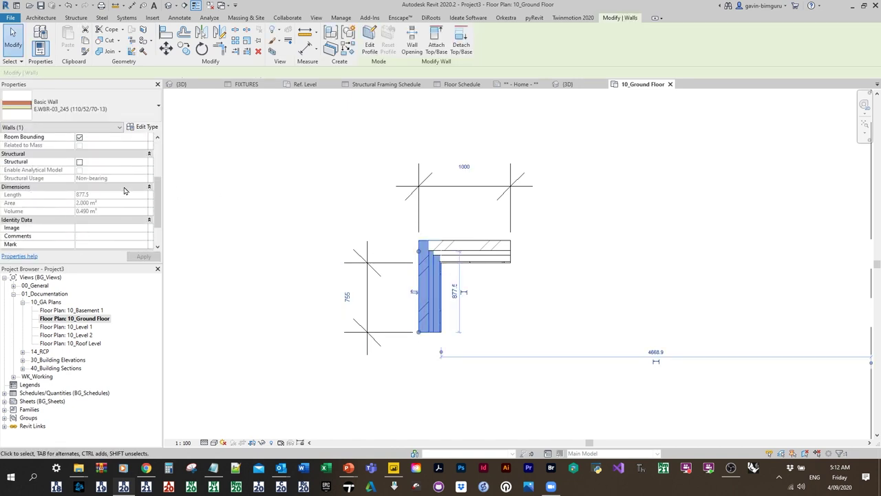
{"action": "left_click", "coordinate": [482, 251]}
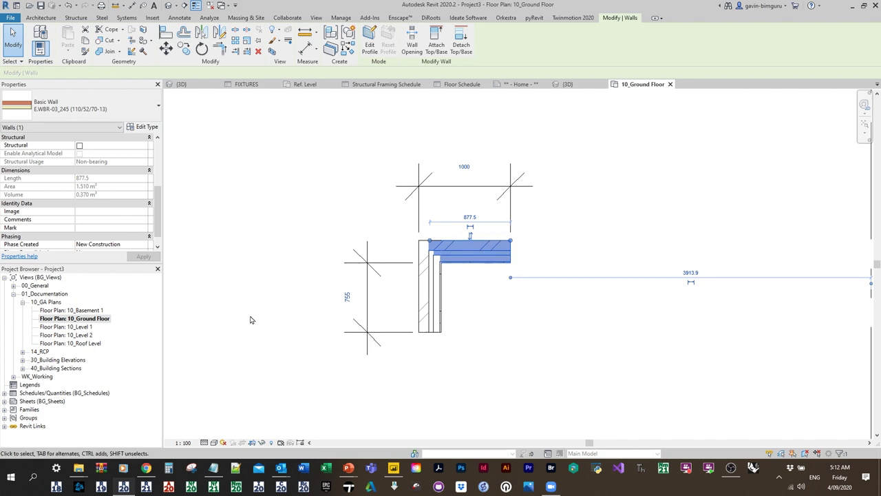
{"action": "scroll", "coordinate": [424, 268], "scroll_direction": "up", "scroll_amount": 2}
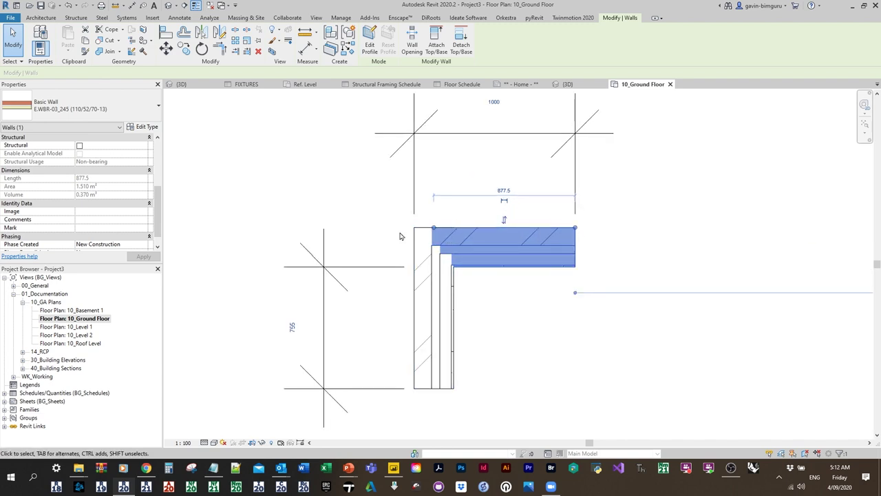
{"action": "left_click", "coordinate": [367, 207]}
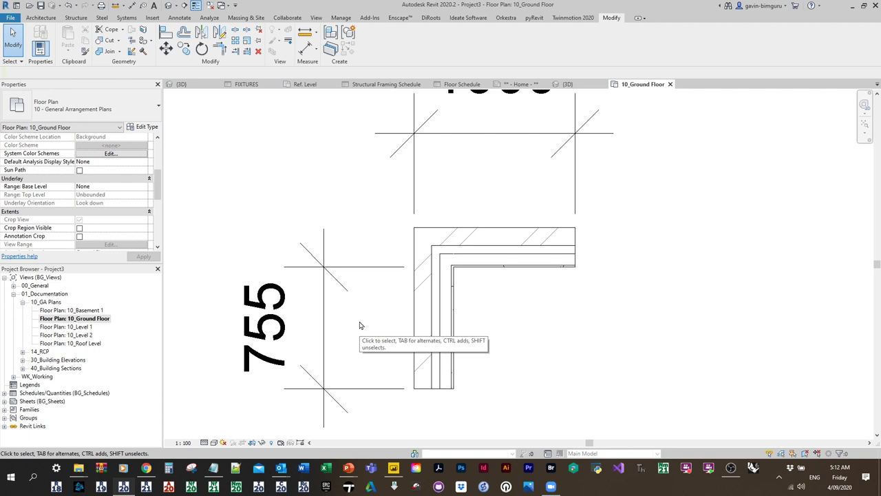
{"action": "scroll", "coordinate": [419, 282], "scroll_direction": "down", "scroll_amount": 2}
{"action": "left_click", "coordinate": [414, 280]}
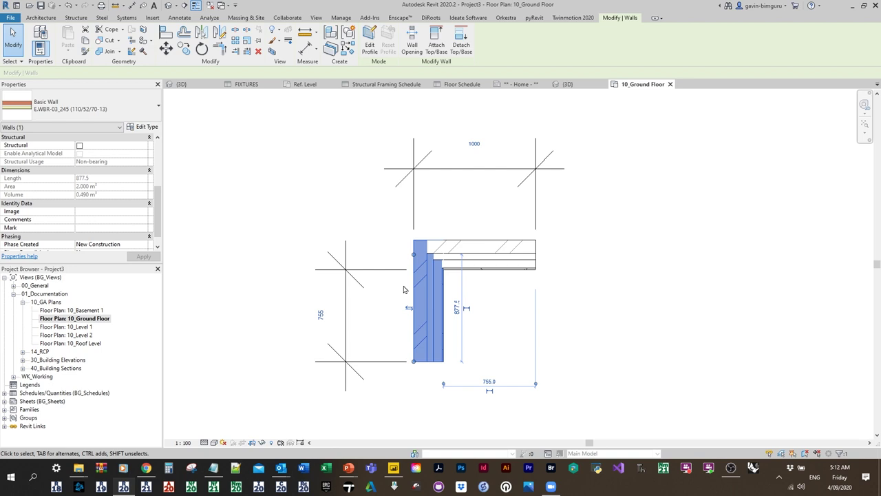
{"action": "left_click", "coordinate": [301, 216]}
Step: Edit the corner join between the two walls and set its configuration to Miter
{"action": "left_click", "coordinate": [131, 53]}
{"action": "left_click", "coordinate": [424, 253]}
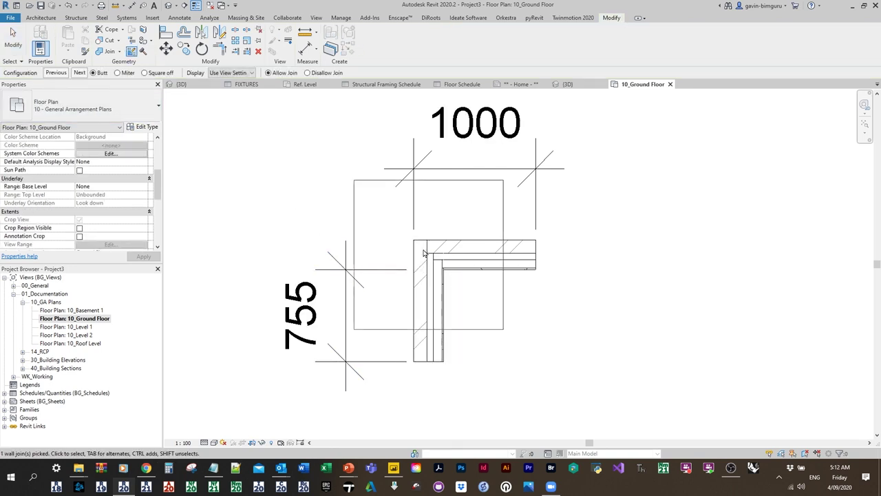
{"action": "left_click", "coordinate": [117, 73]}
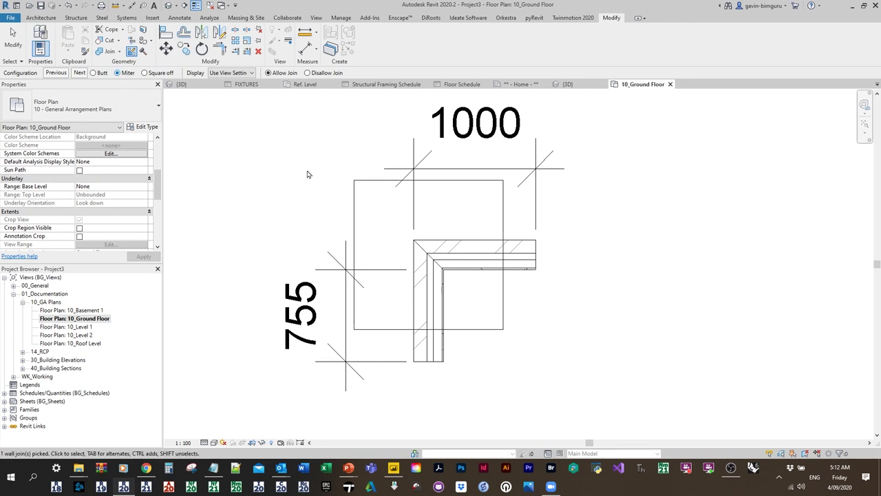
{"action": "key", "text": "Escape"}
Step: Compare the length, area and volume properties of the horizontal and vertical walls at the mitred join
{"action": "left_click", "coordinate": [458, 256]}
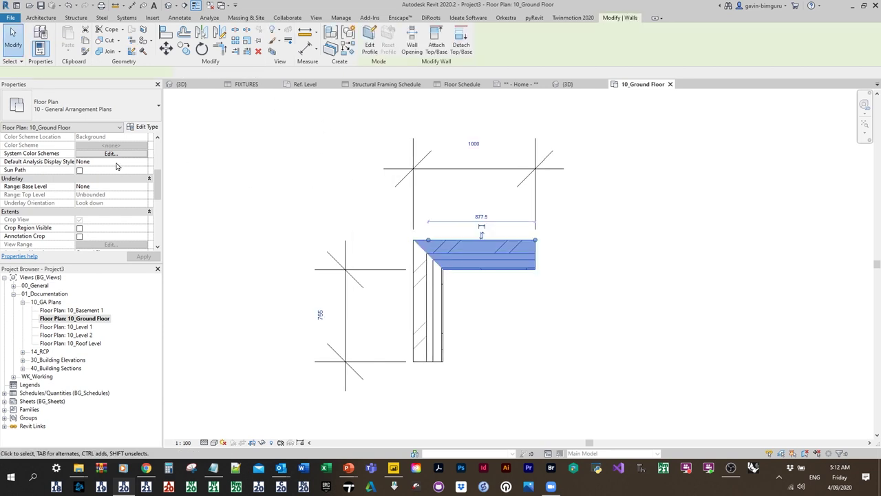
{"action": "left_click", "coordinate": [424, 289]}
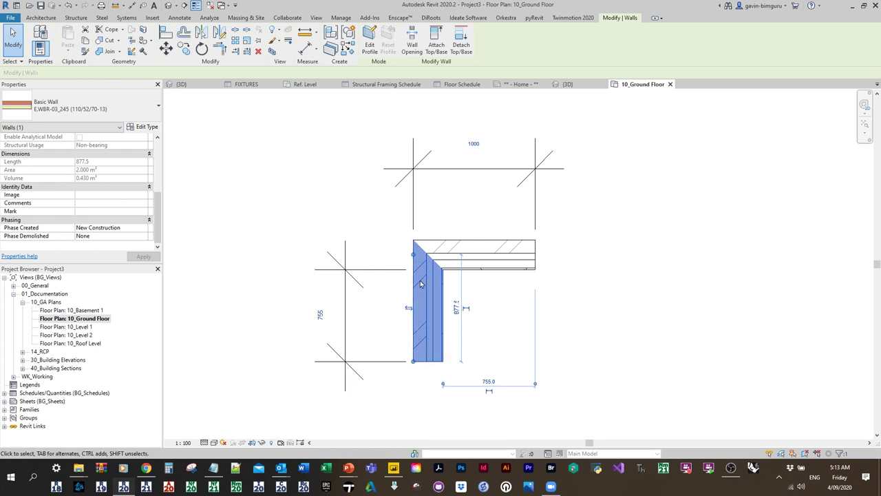
{"action": "left_click", "coordinate": [649, 199]}
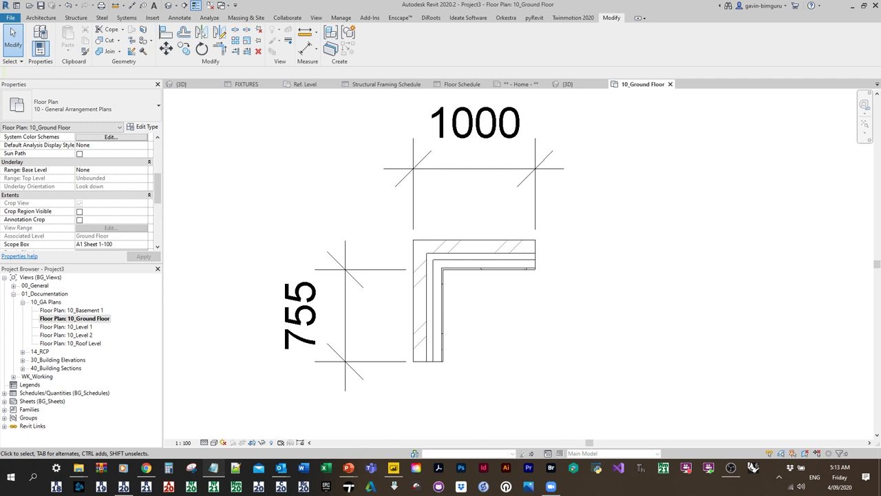
Step: Open the 10 - GROUND FLOOR PLAN sheet of the Small home model, dismiss the save reminder, and view the floor plan closely
{"action": "left_click", "coordinate": [532, 87]}
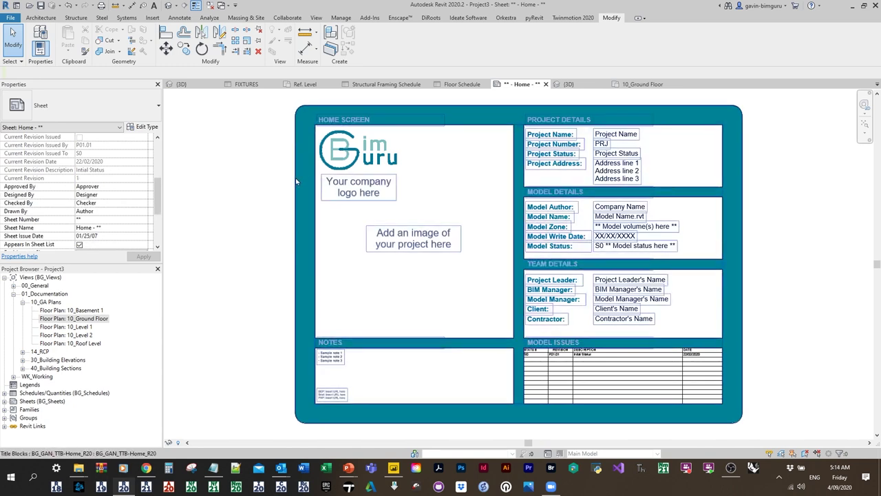
{"action": "left_click", "coordinate": [183, 84]}
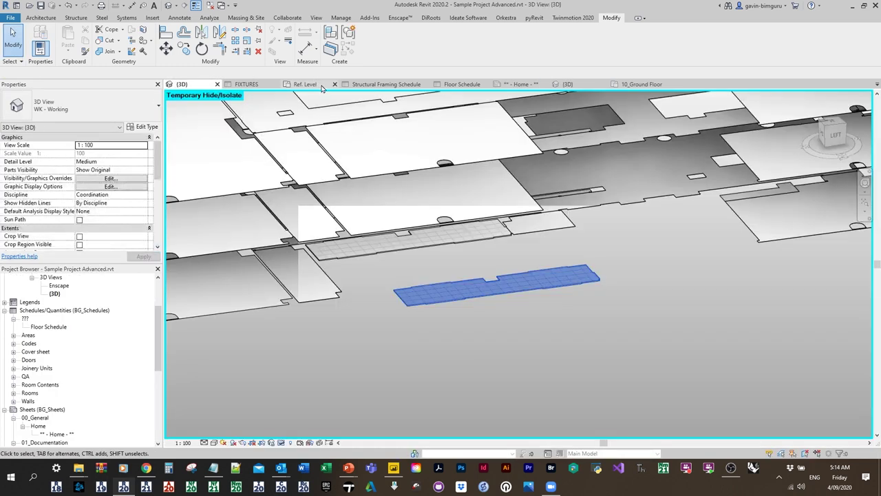
{"action": "left_click", "coordinate": [313, 86]}
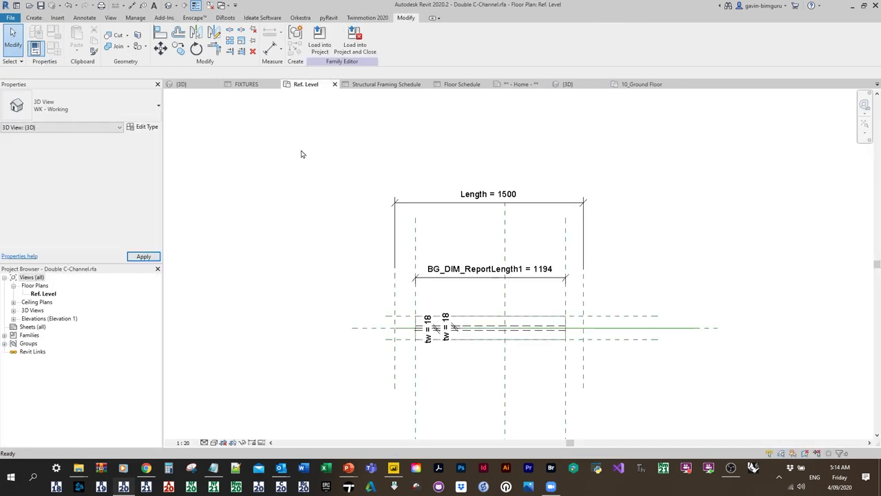
{"action": "left_click", "coordinate": [247, 85]}
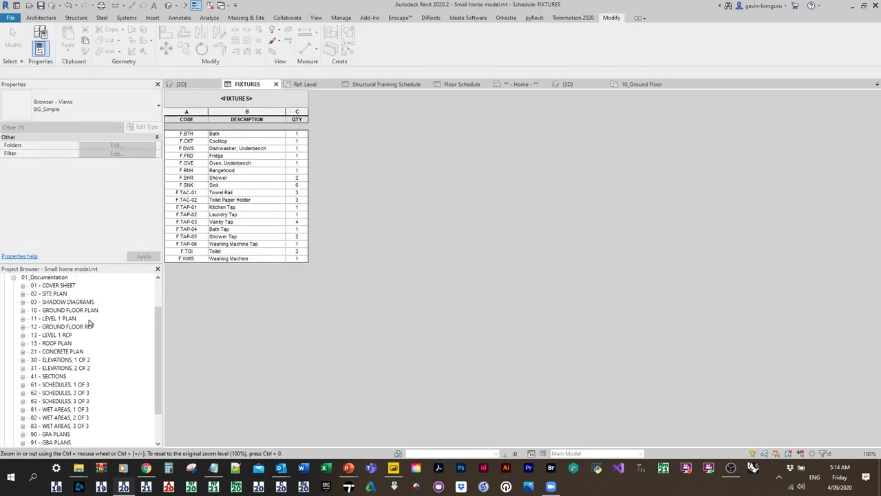
{"action": "double_click", "coordinate": [69, 310]}
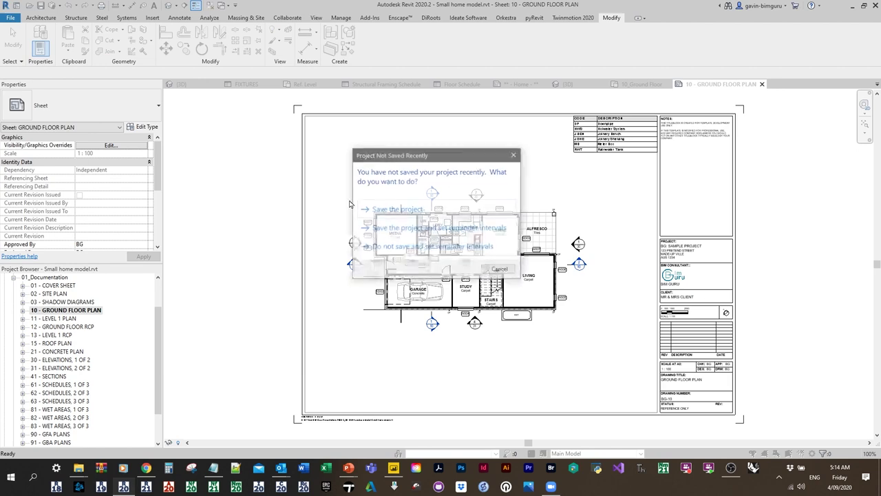
{"action": "left_click", "coordinate": [508, 269]}
{"action": "scroll", "coordinate": [454, 275], "scroll_direction": "up", "scroll_amount": 3}
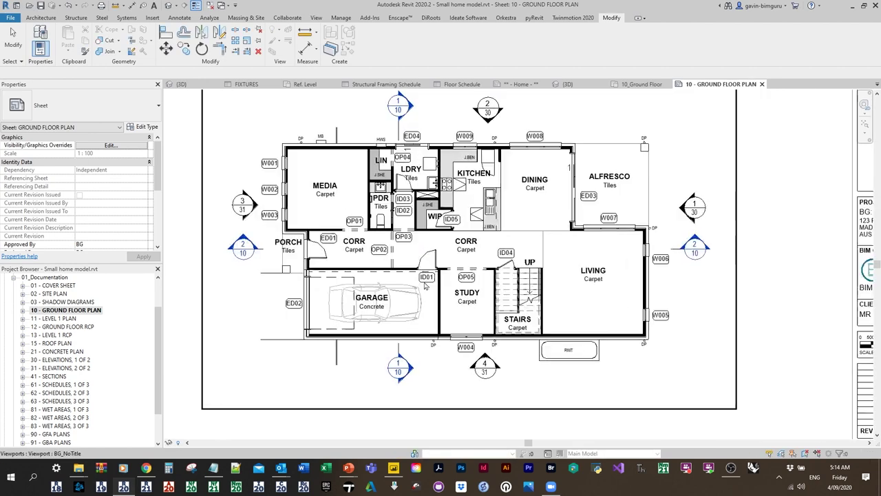
{"action": "scroll", "coordinate": [464, 218], "scroll_direction": "up", "scroll_amount": 2}
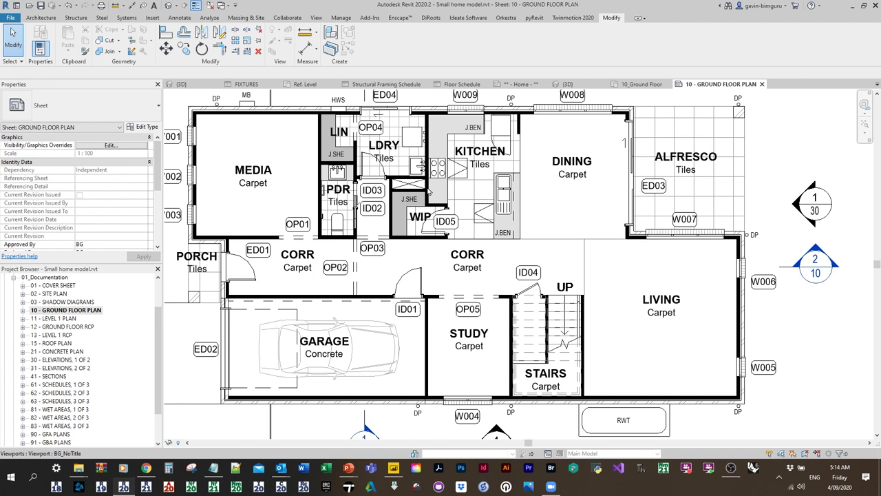
Step: Activate the ground floor plan viewport on the sheet and inspect the DINING room's finish properties
{"action": "double_click", "coordinate": [570, 229]}
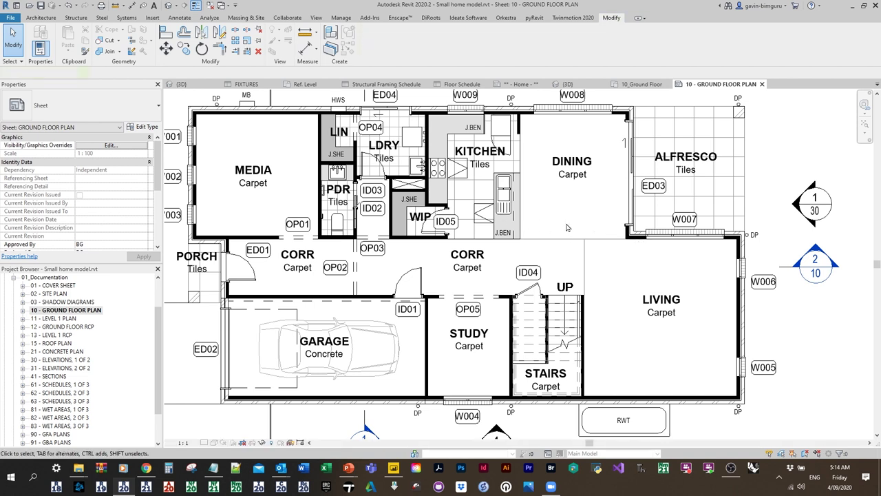
{"action": "left_click", "coordinate": [570, 165]}
{"action": "scroll", "coordinate": [59, 216], "scroll_direction": "down", "scroll_amount": 1}
{"action": "scroll", "coordinate": [59, 213], "scroll_direction": "down", "scroll_amount": 3}
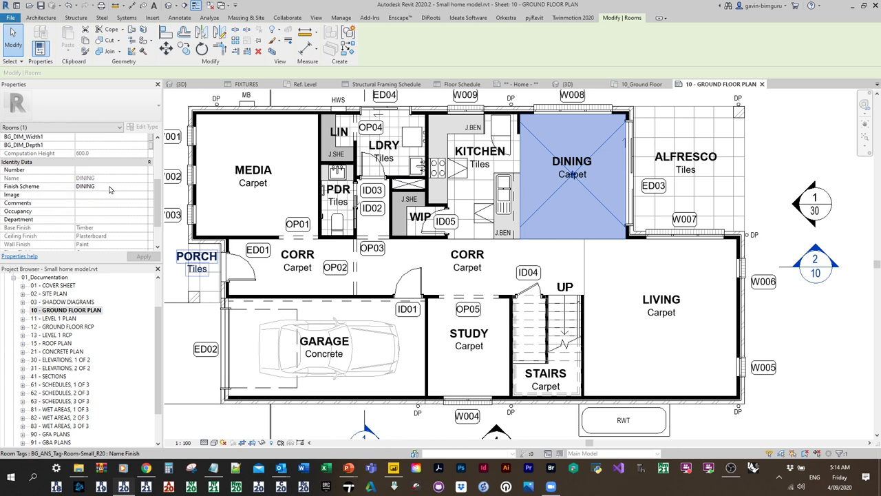
{"action": "scroll", "coordinate": [108, 189], "scroll_direction": "down", "scroll_amount": 1}
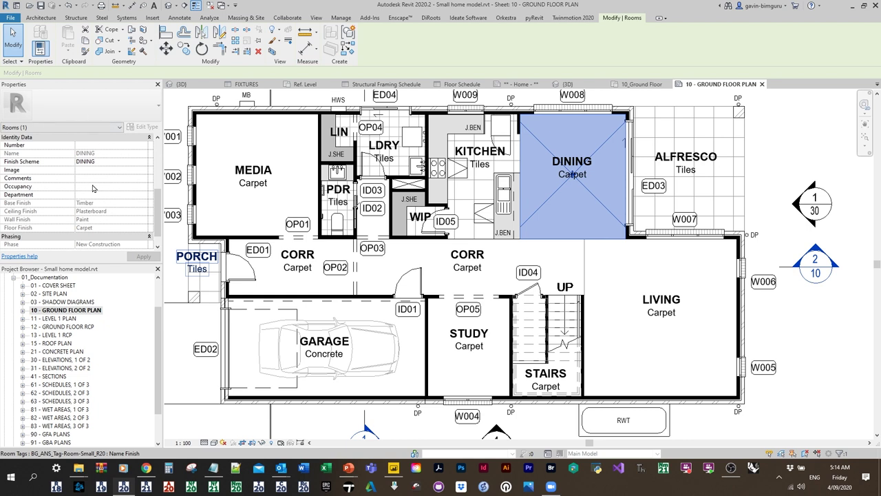
{"action": "scroll", "coordinate": [93, 188], "scroll_direction": "down", "scroll_amount": 1}
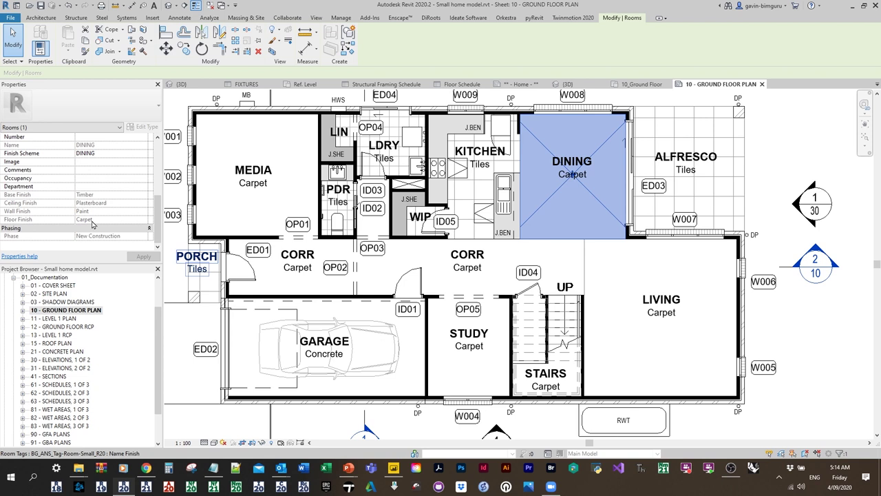
Step: Open the 63 - SCHEDULES, 3 OF 3 sheet from the documentation sheets and view its floor and ceiling finishes schedules
{"action": "left_click", "coordinate": [96, 310]}
{"action": "double_click", "coordinate": [50, 278]}
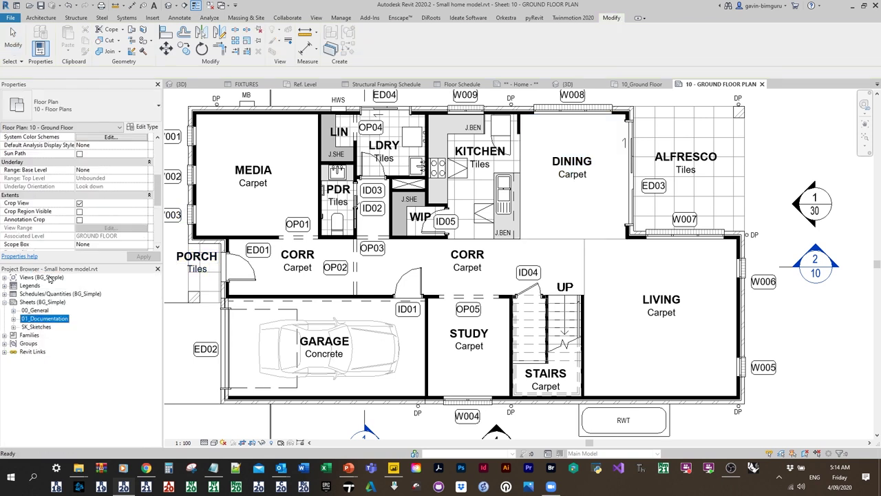
{"action": "double_click", "coordinate": [44, 318]}
{"action": "scroll", "coordinate": [80, 347], "scroll_direction": "down", "scroll_amount": 5}
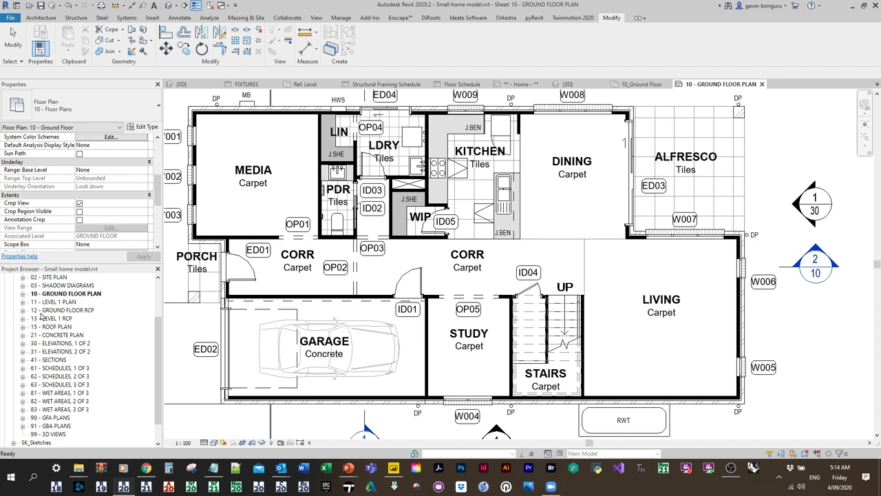
{"action": "double_click", "coordinate": [75, 351]}
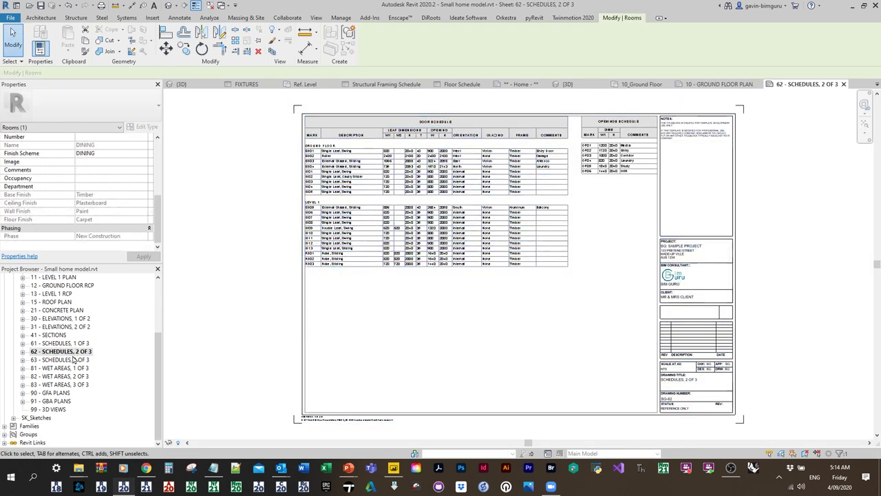
{"action": "left_click", "coordinate": [74, 359]}
{"action": "double_click", "coordinate": [76, 360]}
{"action": "scroll", "coordinate": [398, 190], "scroll_direction": "up", "scroll_amount": 5}
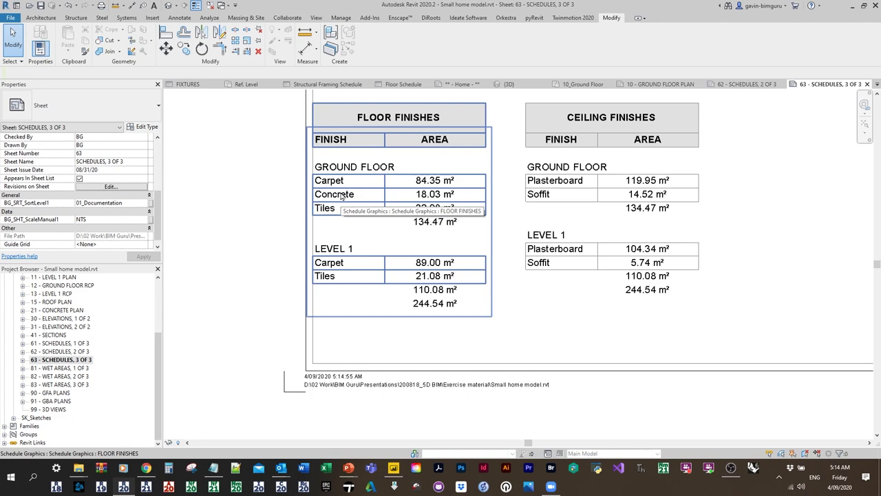
Step: Open the FLOOR FINISHES schedule, review its Level, Floor Finish and Area fields without changes, and close the schedule
{"action": "double_click", "coordinate": [340, 196]}
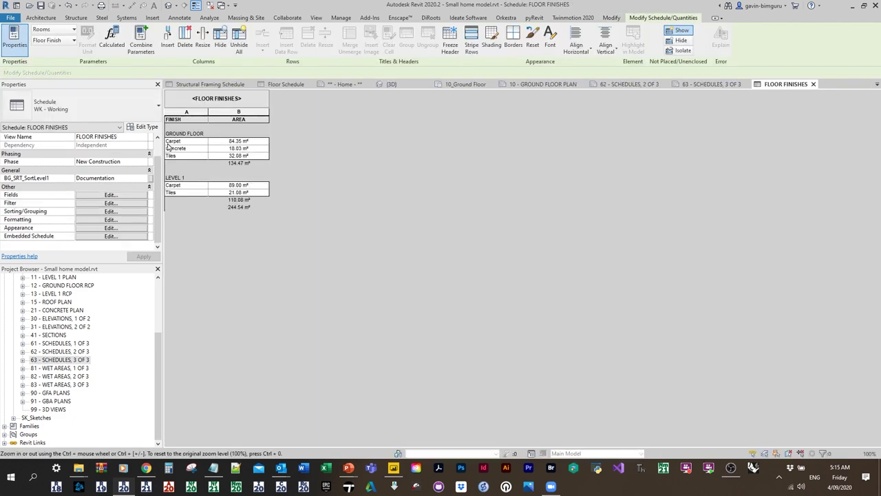
{"action": "left_click", "coordinate": [126, 195]}
{"action": "left_click", "coordinate": [725, 166]}
{"action": "left_click", "coordinate": [736, 170]}
{"action": "left_click", "coordinate": [720, 177]}
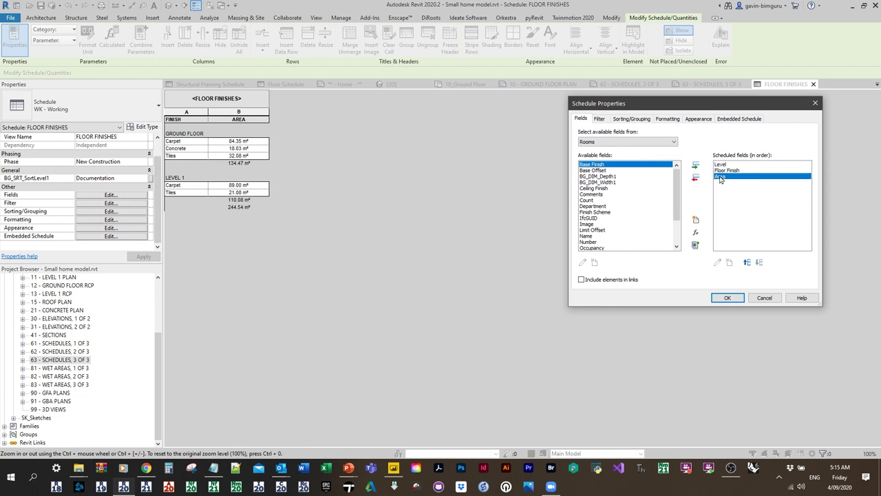
{"action": "left_click", "coordinate": [814, 103]}
{"action": "left_click", "coordinate": [813, 84]}
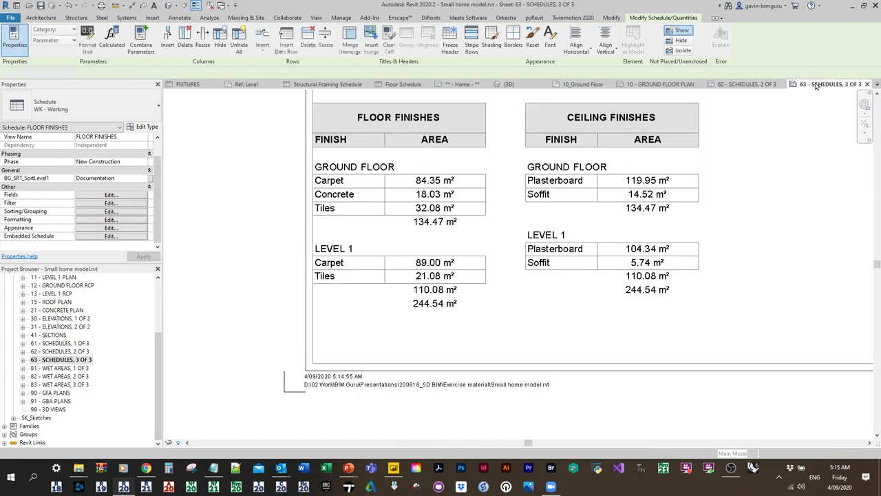
Step: Examine the floor and ceiling finish areas alongside the other schedules on the sheet
{"action": "left_click", "coordinate": [383, 218]}
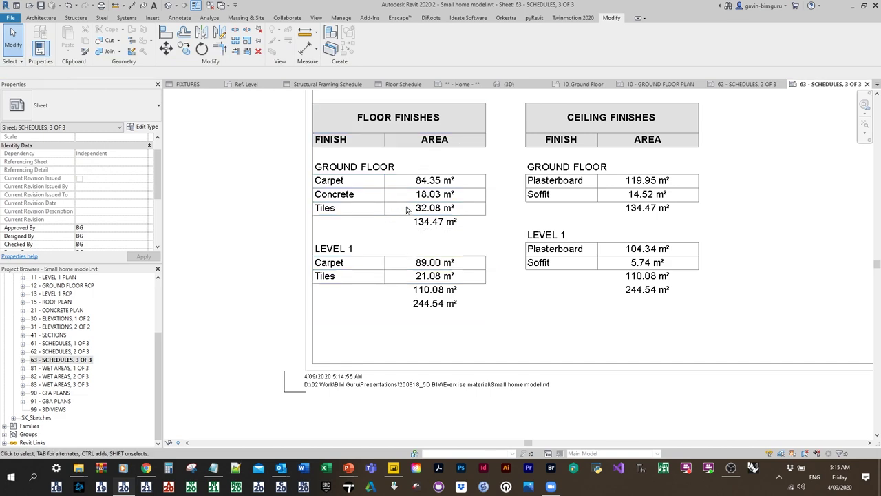
{"action": "scroll", "coordinate": [426, 224], "scroll_direction": "down", "scroll_amount": 2}
{"action": "scroll", "coordinate": [427, 224], "scroll_direction": "down", "scroll_amount": 1}
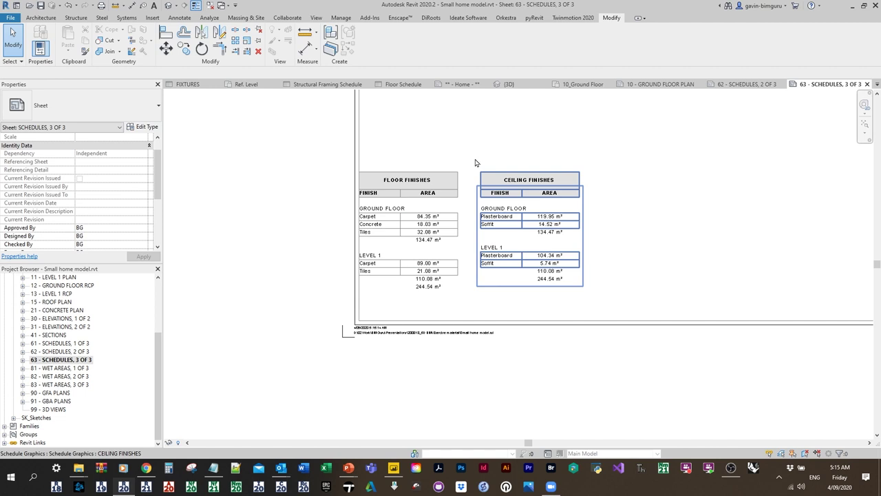
{"action": "scroll", "coordinate": [484, 191], "scroll_direction": "up", "scroll_amount": 3}
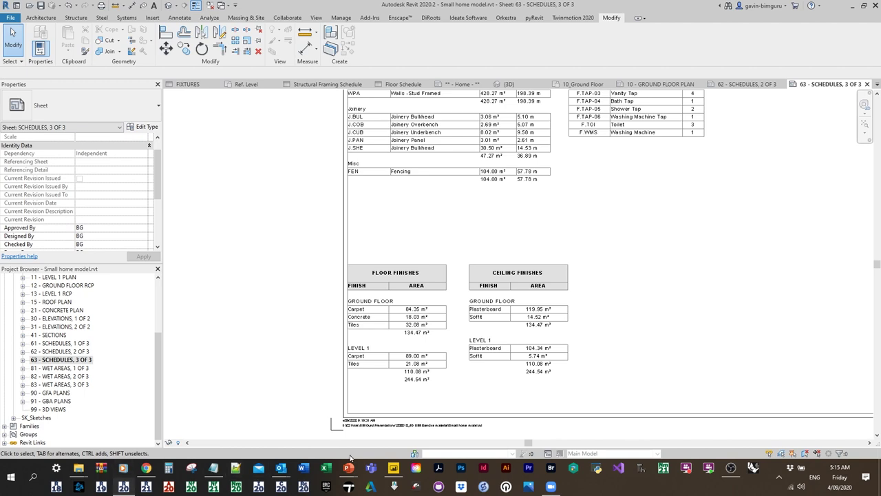
Step: Switch to the PowerPoint presentation, advance to the "4. Rate Cost by Material" slide, and return to Revit
{"action": "left_click", "coordinate": [385, 430]}
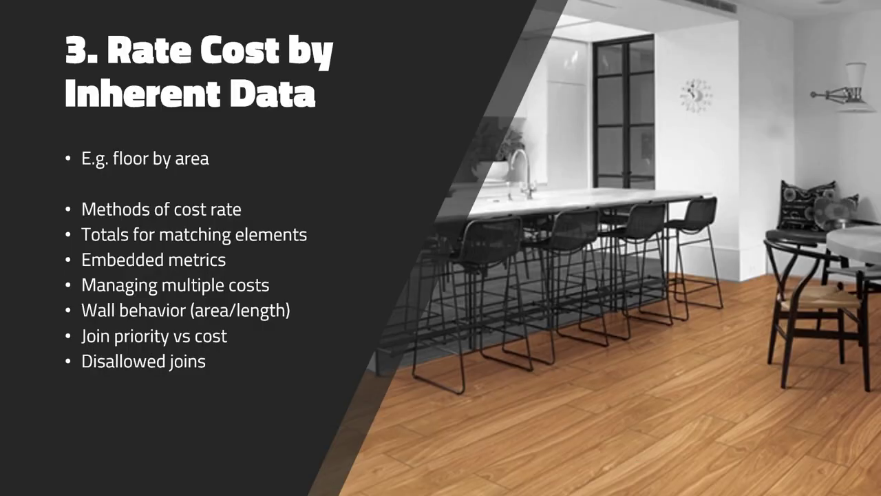
{"action": "left_click", "coordinate": [358, 214]}
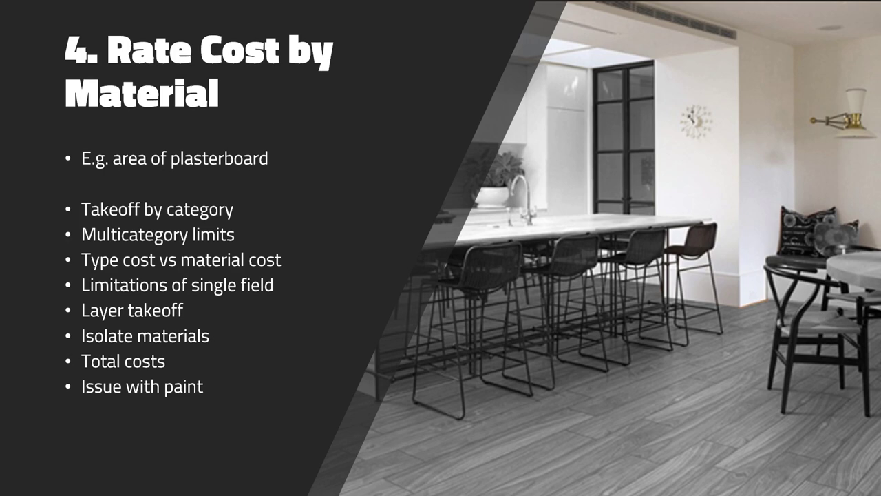
{"action": "key", "text": "alt+Tab"}
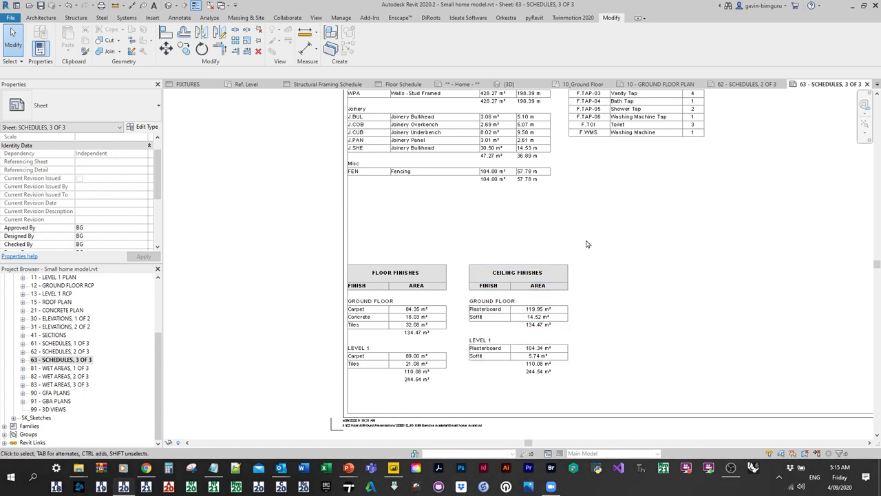
Step: Go back to Project3's 10_Ground Floor plan with the two joined walls, leaving nothing selected
{"action": "left_click", "coordinate": [589, 124]}
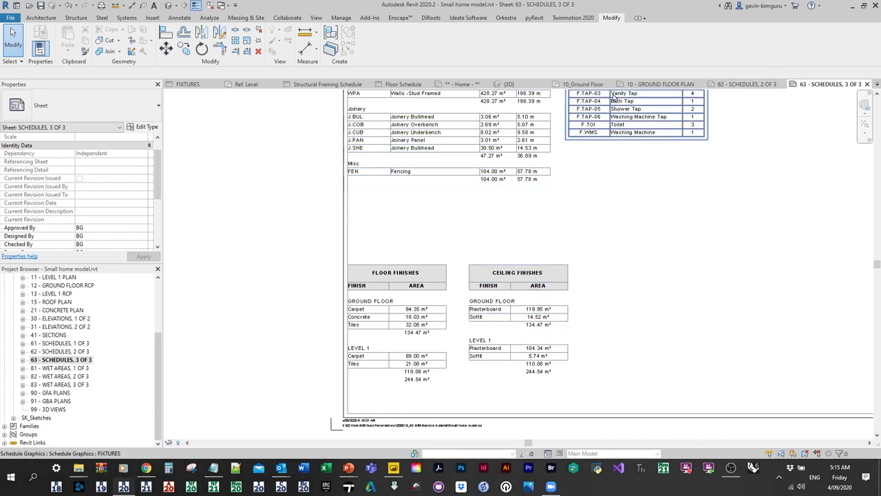
{"action": "left_click", "coordinate": [581, 84]}
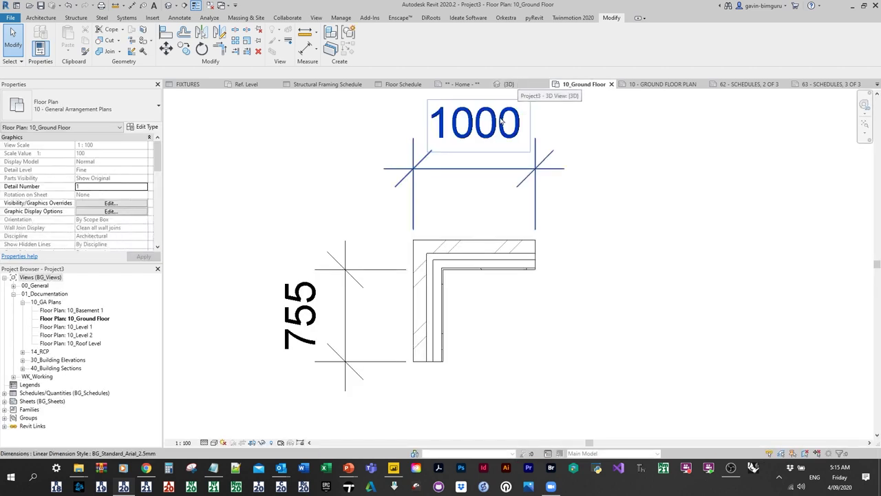
{"action": "left_click", "coordinate": [496, 128]}
{"action": "middle_click_drag", "start_coordinate": [461, 167], "coordinate": [480, 187]}
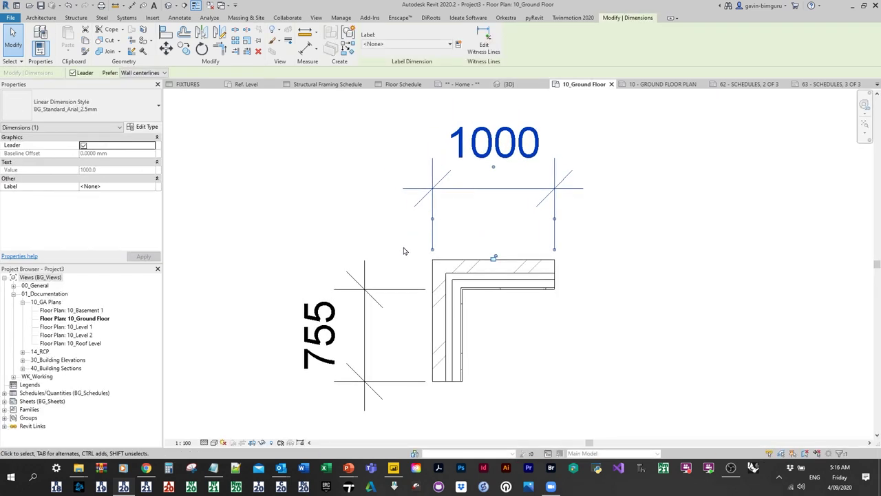
{"action": "left_click", "coordinate": [314, 232]}
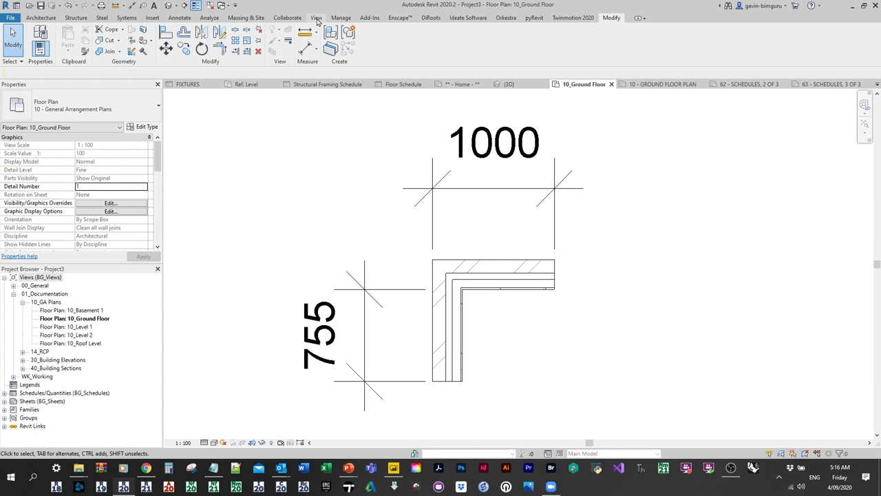
Step: Start a new material takeoff for the Walls category in the New Construction phase
{"action": "left_click", "coordinate": [317, 18]}
{"action": "left_click", "coordinate": [498, 42]}
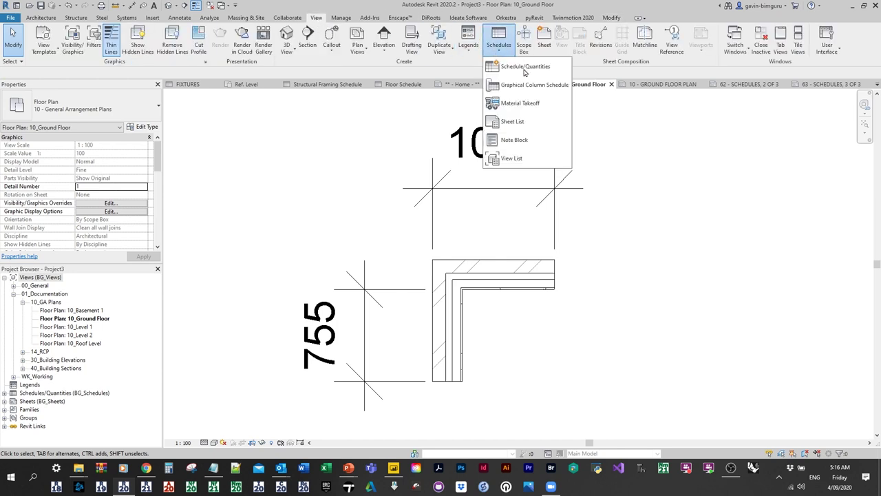
{"action": "left_click", "coordinate": [521, 104]}
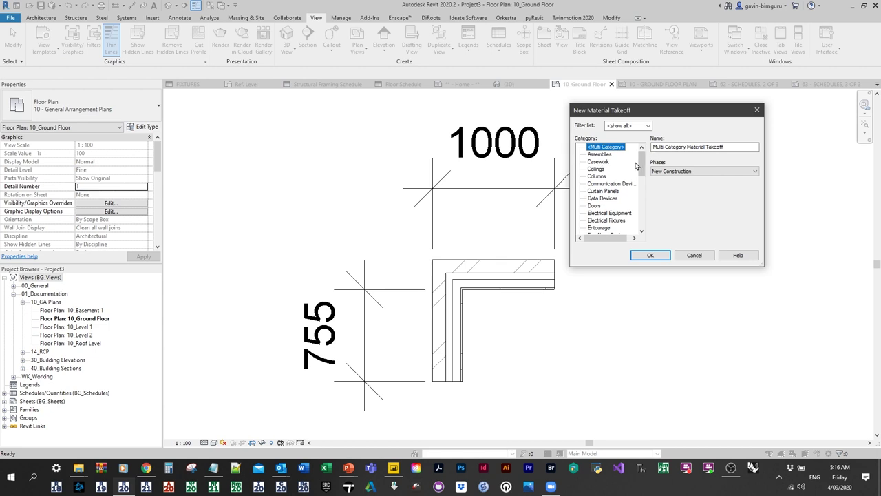
{"action": "left_click_drag", "start_coordinate": [638, 165], "coordinate": [637, 186]}
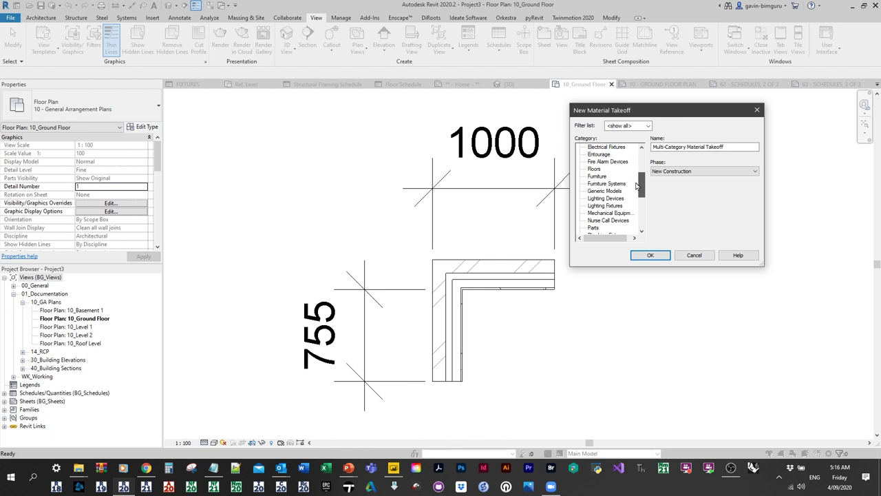
{"action": "left_click_drag", "start_coordinate": [637, 186], "coordinate": [638, 217]}
{"action": "left_click", "coordinate": [593, 220]}
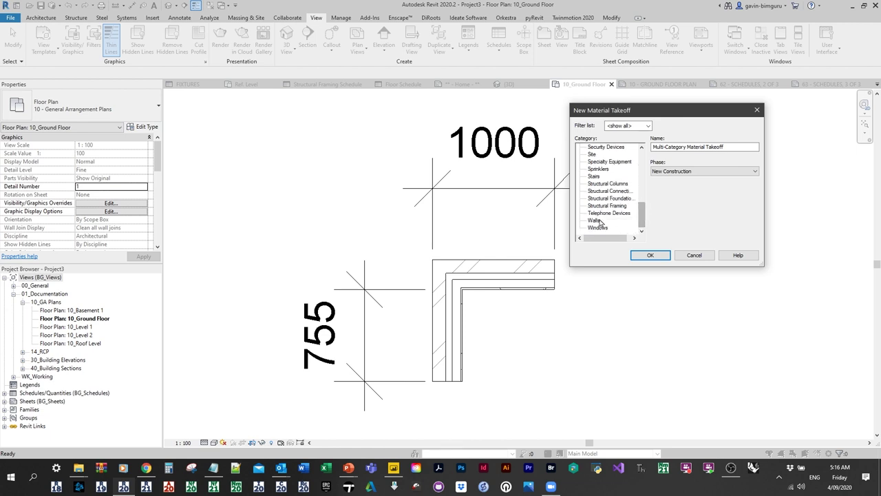
{"action": "left_click", "coordinate": [650, 254]}
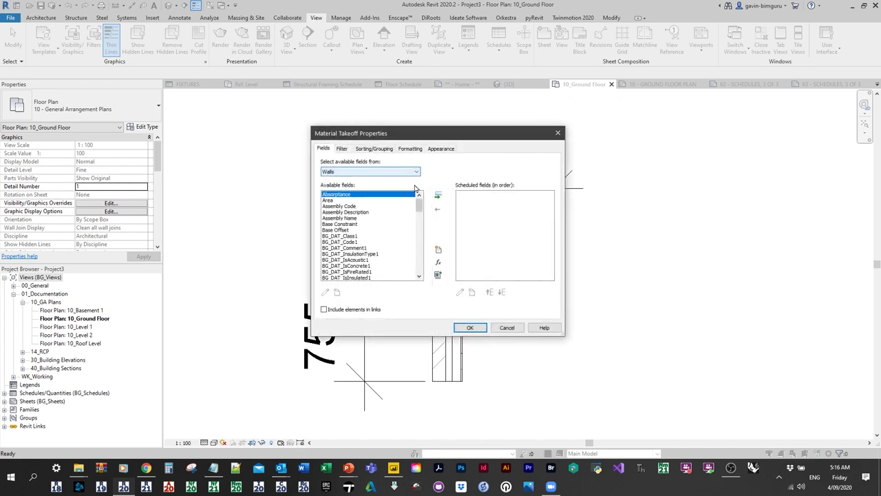
Step: Add Material: Cost and Material: Area to the wall takeoff's scheduled fields
{"action": "left_click_drag", "start_coordinate": [418, 212], "coordinate": [420, 249]}
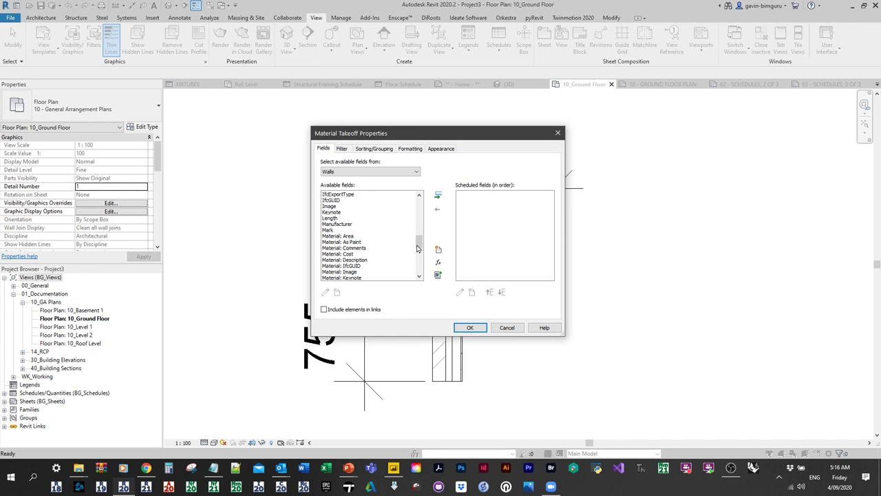
{"action": "left_click_drag", "start_coordinate": [419, 246], "coordinate": [418, 230]}
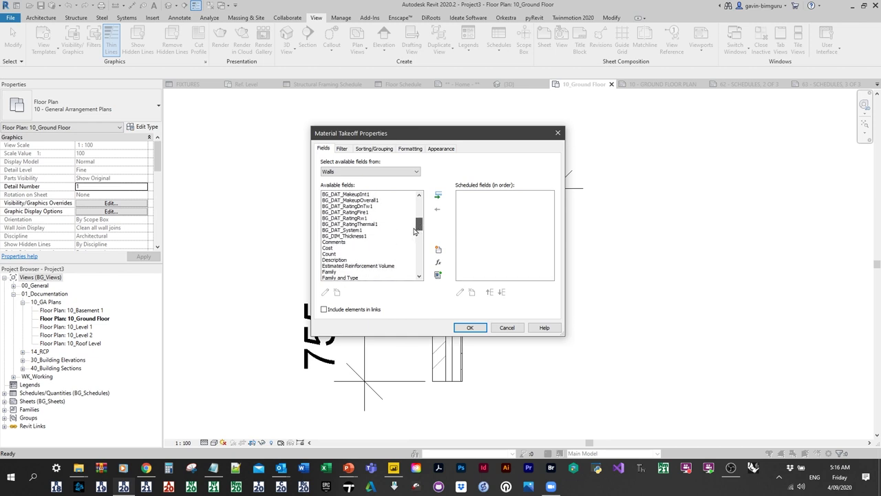
{"action": "left_click", "coordinate": [340, 248]}
{"action": "scroll", "coordinate": [340, 251], "scroll_direction": "down", "scroll_amount": 7}
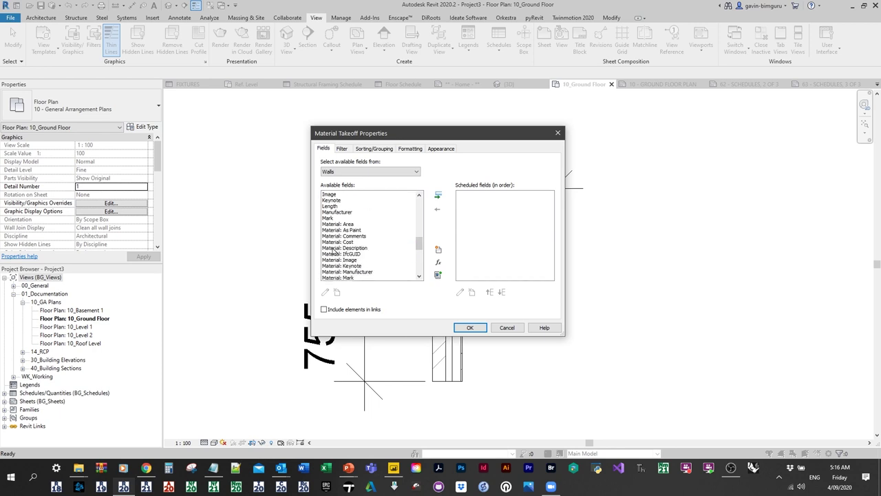
{"action": "left_click", "coordinate": [364, 243]}
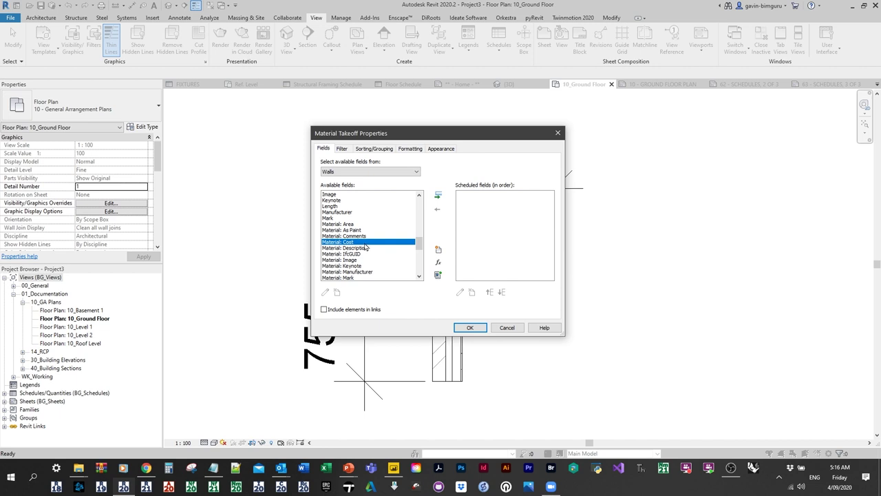
{"action": "left_click", "coordinate": [438, 195]}
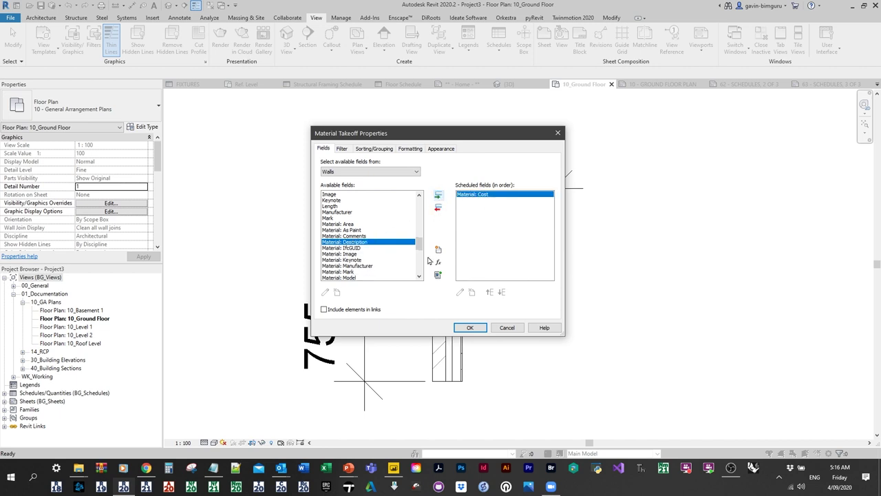
{"action": "left_click", "coordinate": [347, 224]}
{"action": "left_click", "coordinate": [438, 195]}
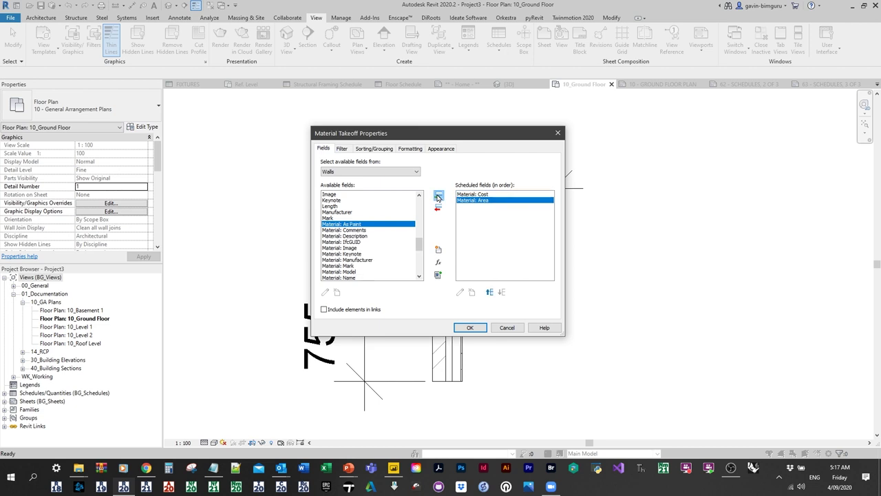
Step: Add Material: Name as the first scheduled field, leaving Material: Description out of the takeoff
{"action": "left_click", "coordinate": [368, 236]}
{"action": "scroll", "coordinate": [368, 237], "scroll_direction": "down", "scroll_amount": 1}
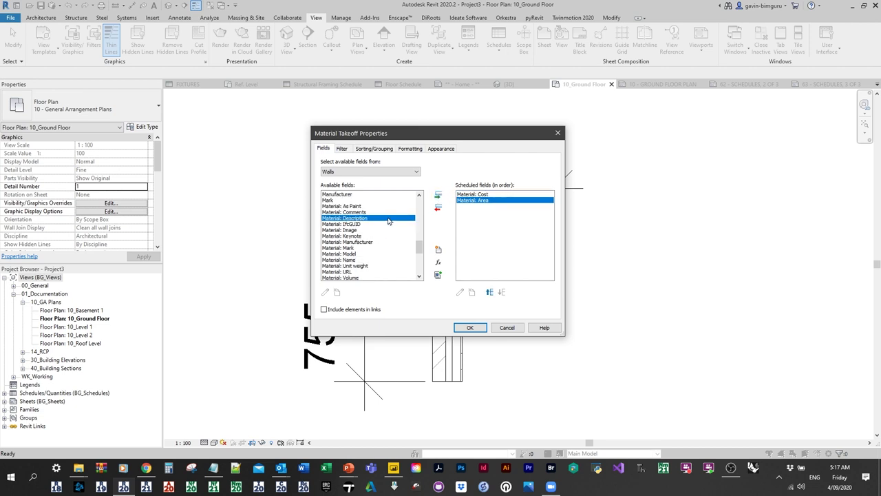
{"action": "left_click", "coordinate": [439, 196]}
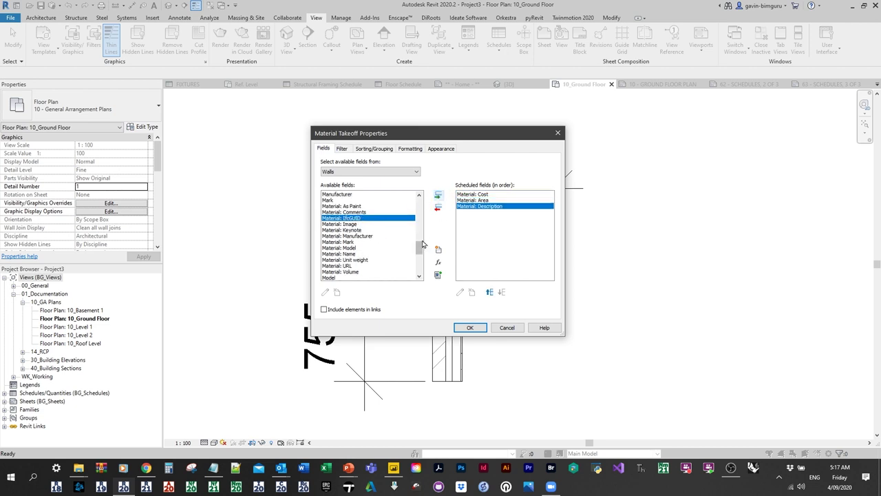
{"action": "left_click", "coordinate": [360, 254]}
{"action": "left_click", "coordinate": [438, 196]}
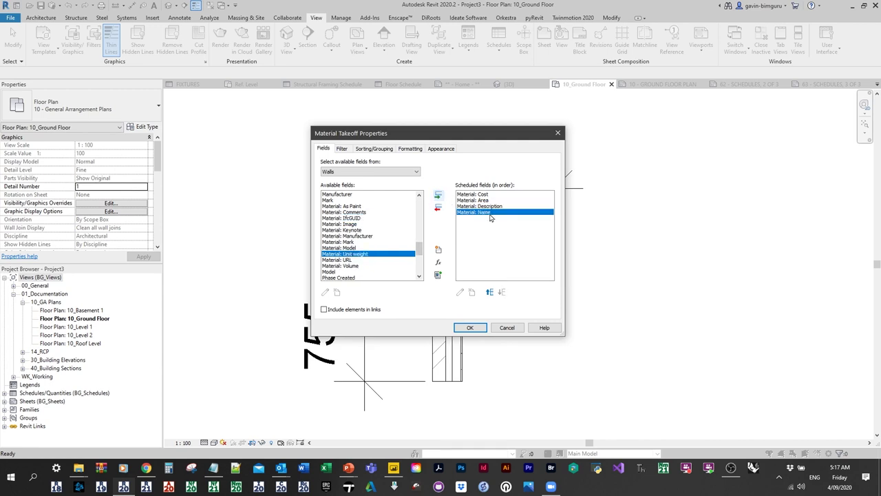
{"action": "left_click", "coordinate": [475, 206]}
{"action": "left_click", "coordinate": [438, 207]}
{"action": "left_click", "coordinate": [489, 291]}
{"action": "left_click", "coordinate": [490, 292]}
Step: Put Family and Type first in the scheduled fields, create the takeoff, and widen its Family and Type and Material: Name columns
{"action": "scroll", "coordinate": [392, 251], "scroll_direction": "up", "scroll_amount": 3}
{"action": "scroll", "coordinate": [391, 251], "scroll_direction": "up", "scroll_amount": 2}
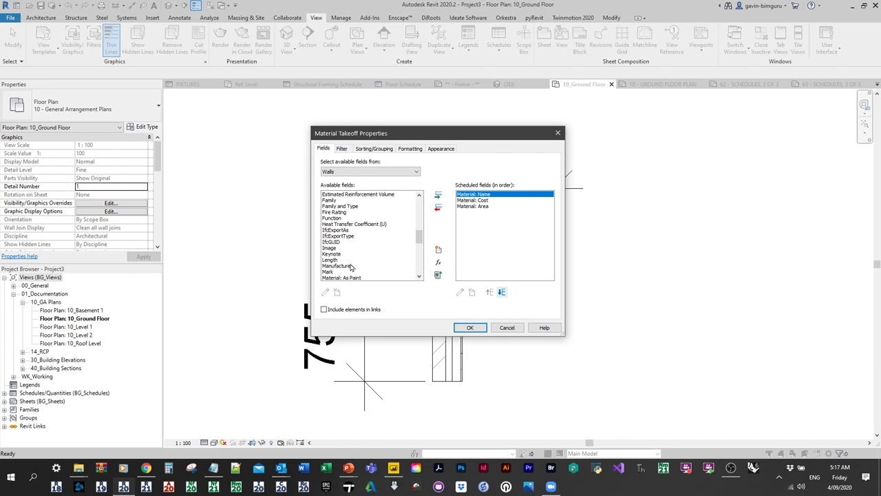
{"action": "left_click", "coordinate": [406, 206]}
{"action": "left_click", "coordinate": [437, 194]}
{"action": "left_click", "coordinate": [489, 292]}
{"action": "left_click", "coordinate": [471, 327]}
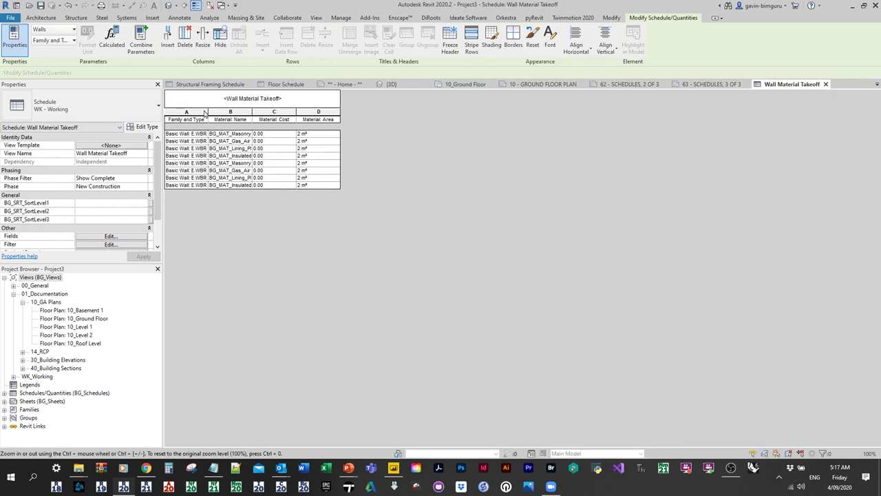
{"action": "left_click_drag", "start_coordinate": [206, 112], "coordinate": [414, 112]}
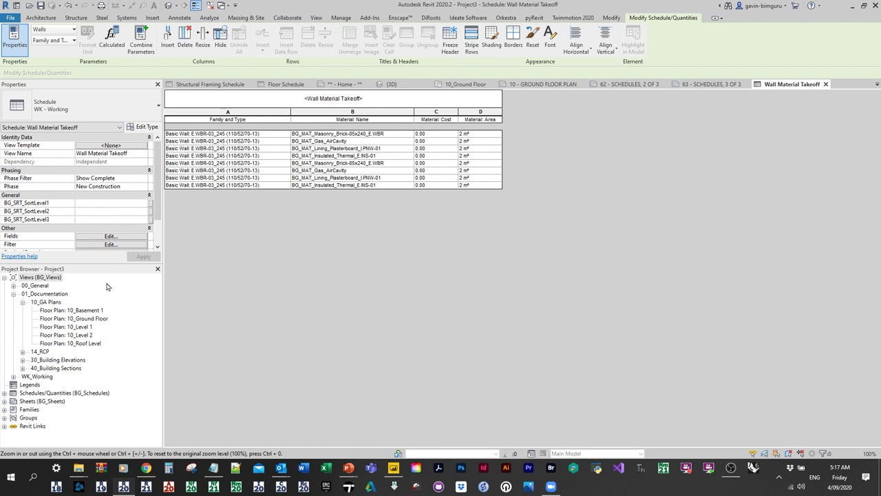
Step: Override the Material: Area field's project format with square meters rounded to 2 decimal places
{"action": "left_click", "coordinate": [111, 236]}
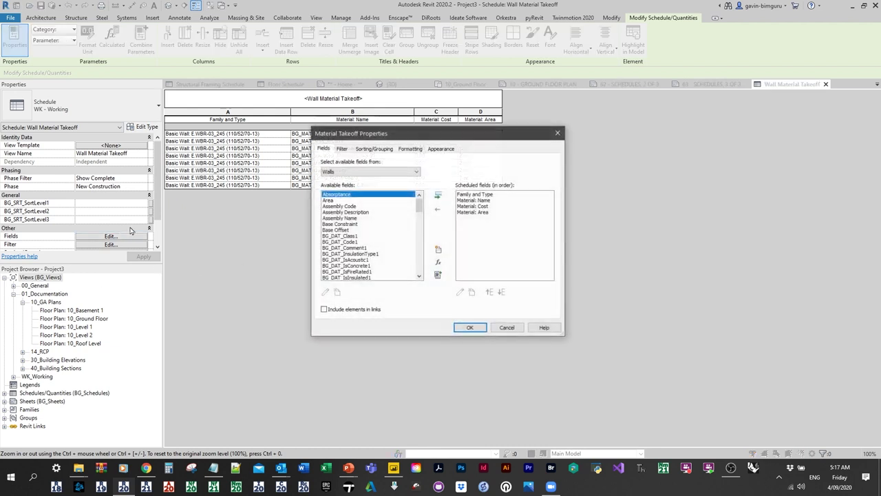
{"action": "left_click", "coordinate": [410, 149]}
{"action": "left_click", "coordinate": [358, 186]}
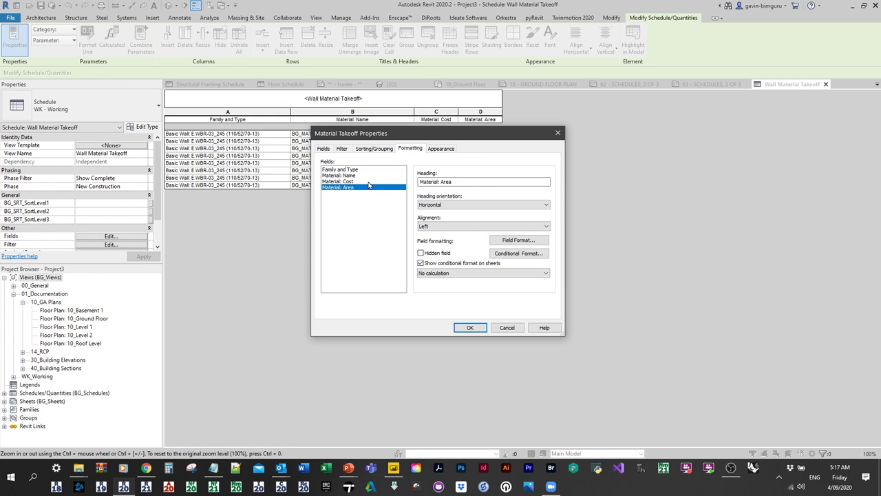
{"action": "left_click", "coordinate": [518, 240]}
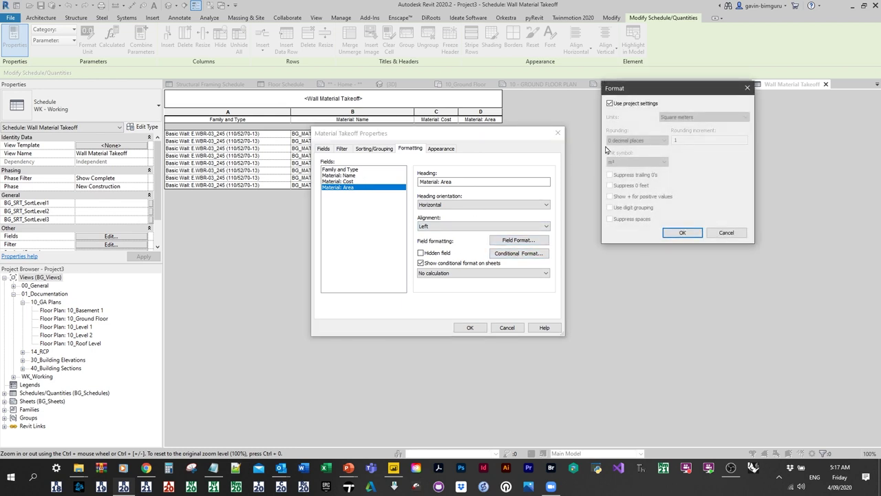
{"action": "left_click", "coordinate": [638, 104]}
{"action": "left_click", "coordinate": [653, 140]}
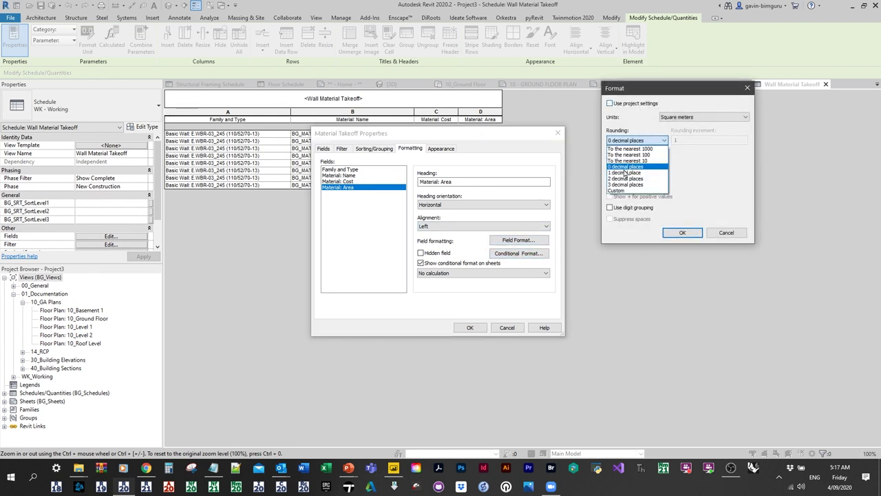
{"action": "left_click", "coordinate": [624, 172]}
{"action": "left_click", "coordinate": [682, 232]}
{"action": "left_click", "coordinate": [470, 327]}
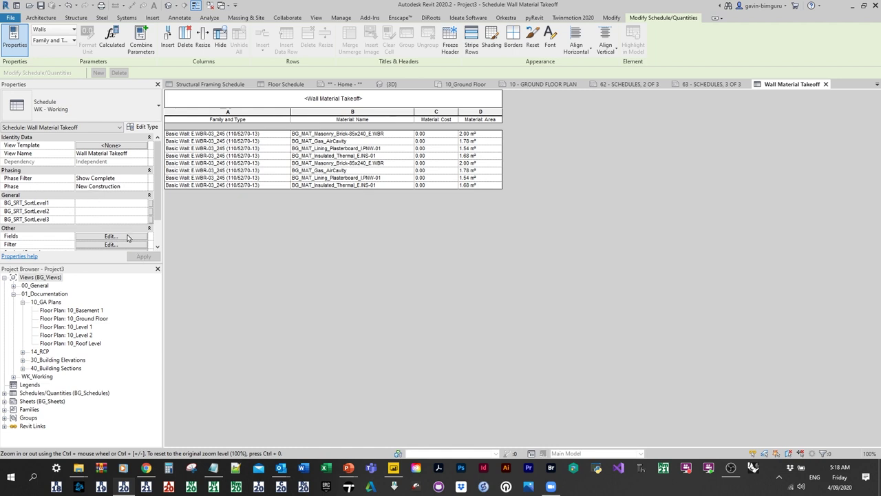
Step: Close the inactive views and open the default 3D view, framed closely on the two joined walls
{"action": "left_click", "coordinate": [215, 6]}
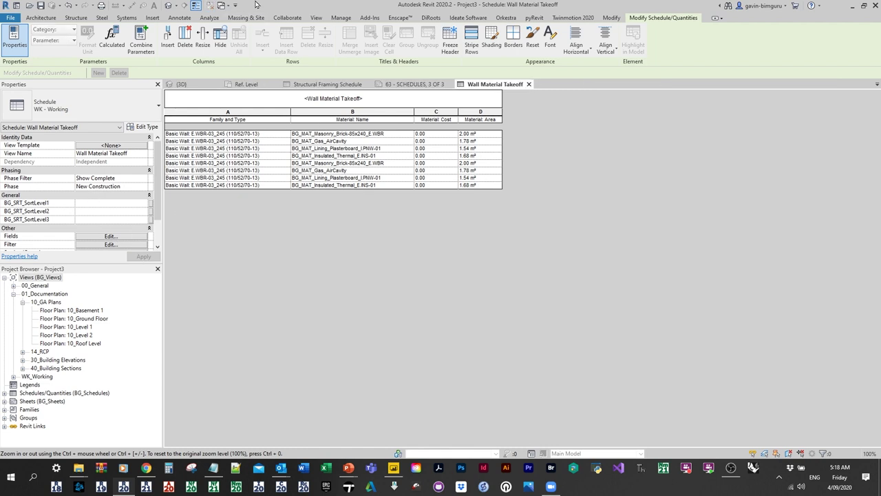
{"action": "left_click", "coordinate": [168, 6]}
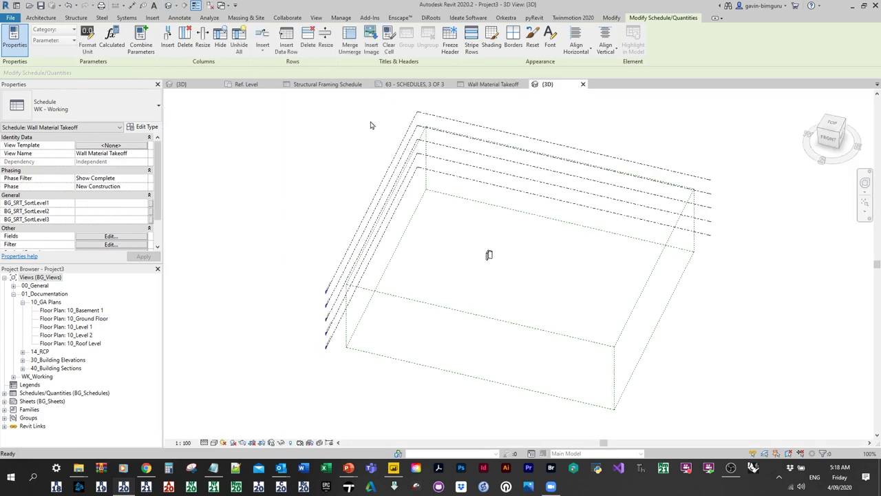
{"action": "middle_click_drag", "start_coordinate": [494, 265], "coordinate": [582, 199], "text": "shift"}
{"action": "scroll", "coordinate": [516, 204], "scroll_direction": "up", "scroll_amount": 2}
{"action": "scroll", "coordinate": [515, 203], "scroll_direction": "up", "scroll_amount": 1}
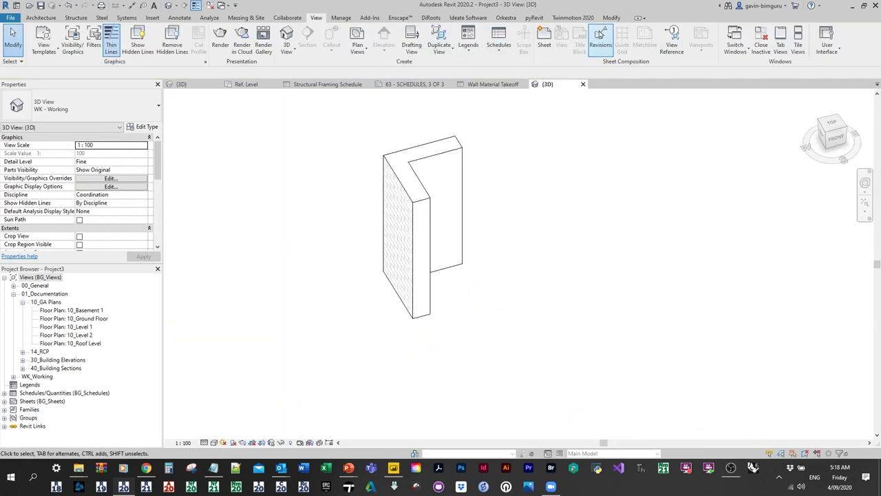
Step: Search the Paint materials for "wbr", choose BG_MAT_Masonry_Brick-85x240_E.WBR, and close the material browser
{"action": "left_click", "coordinate": [611, 18]}
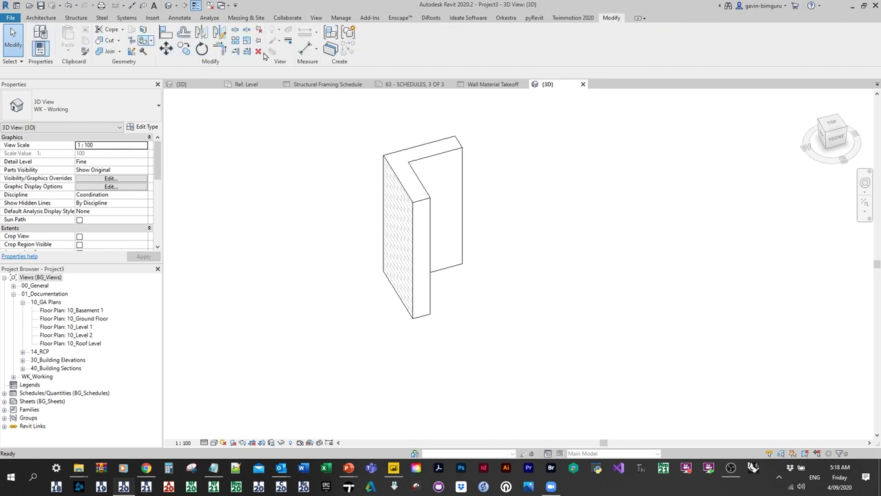
{"action": "key", "text": "p"}
{"action": "key", "text": "t"}
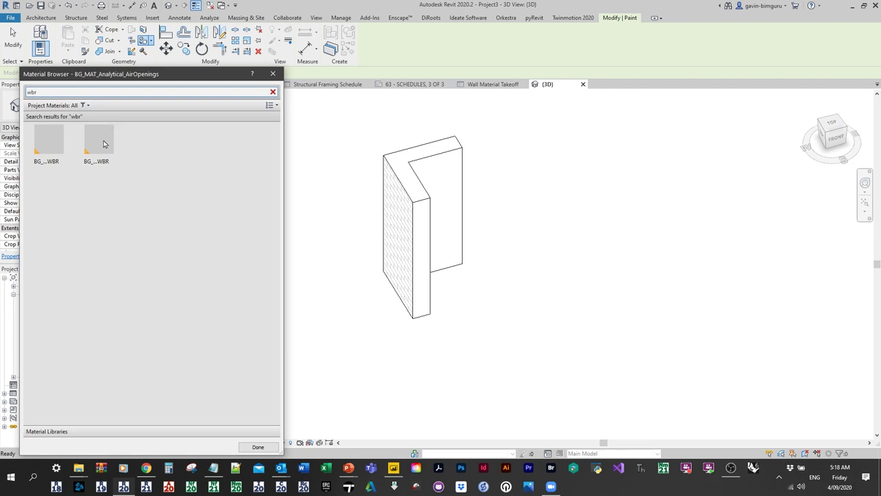
{"action": "left_click", "coordinate": [48, 145]}
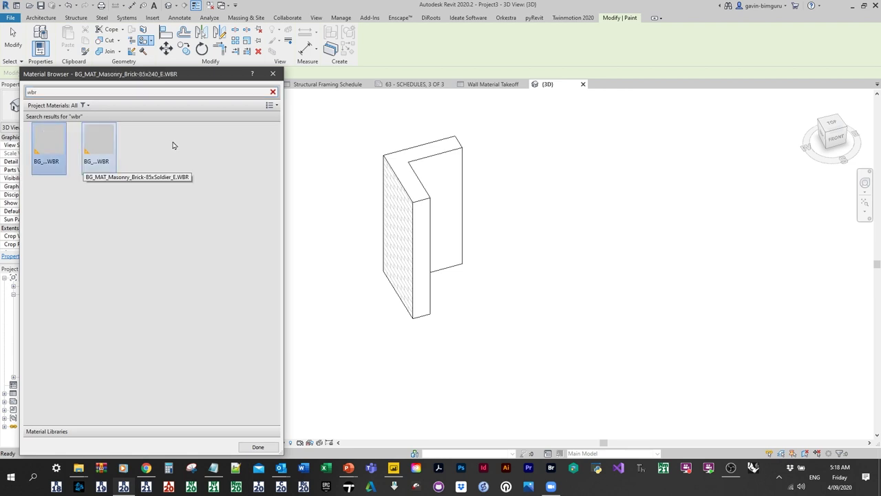
{"action": "left_click", "coordinate": [272, 74]}
Step: Add the Material: As Paint field to the end of the Wall Material Takeoff
{"action": "left_click", "coordinate": [497, 84]}
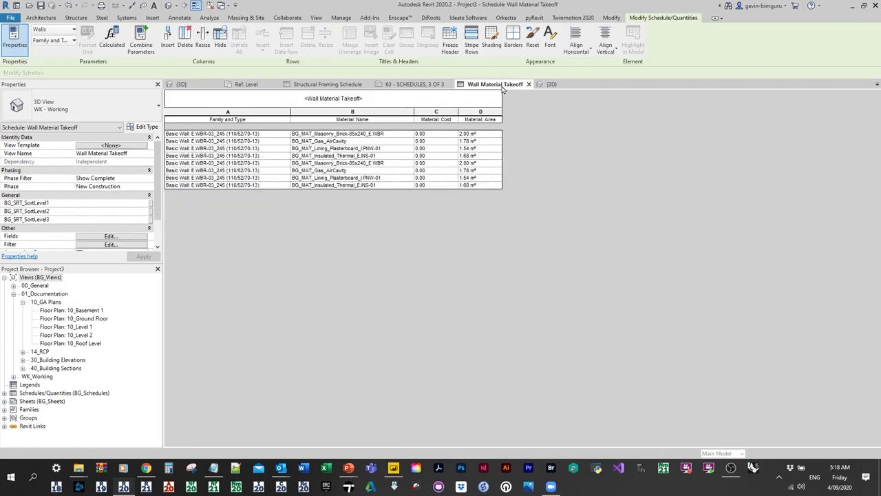
{"action": "left_click", "coordinate": [120, 238]}
{"action": "scroll", "coordinate": [380, 221], "scroll_direction": "down", "scroll_amount": 3}
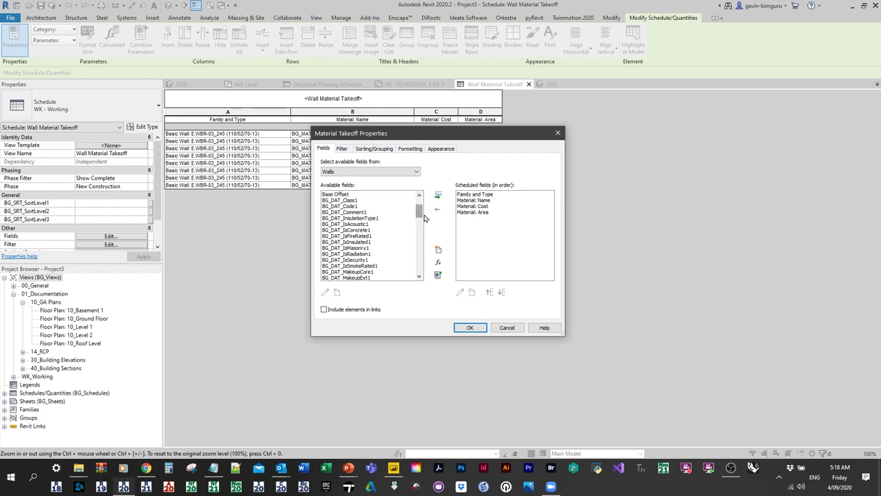
{"action": "left_click_drag", "start_coordinate": [419, 212], "coordinate": [418, 249]}
{"action": "left_click", "coordinate": [378, 220]}
{"action": "scroll", "coordinate": [360, 232], "scroll_direction": "up", "scroll_amount": 1}
{"action": "scroll", "coordinate": [360, 232], "scroll_direction": "up", "scroll_amount": 1}
{"action": "left_click", "coordinate": [354, 224]}
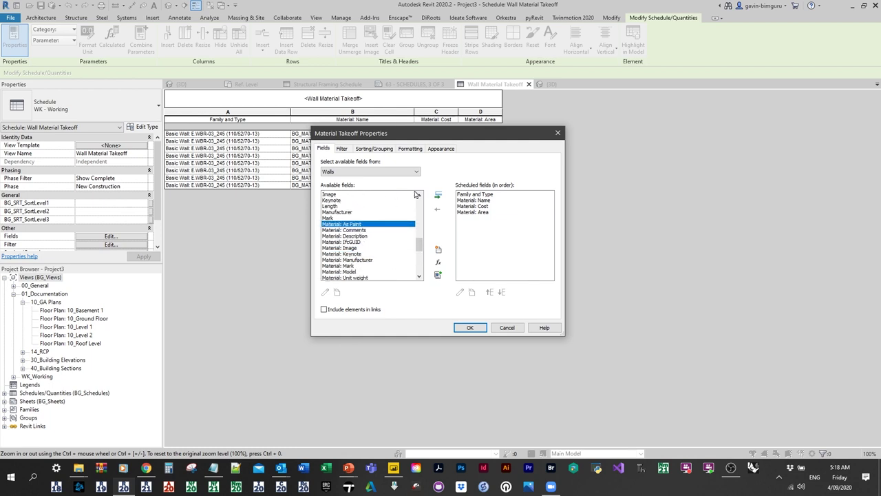
{"action": "left_click", "coordinate": [437, 196]}
{"action": "left_click", "coordinate": [470, 326]}
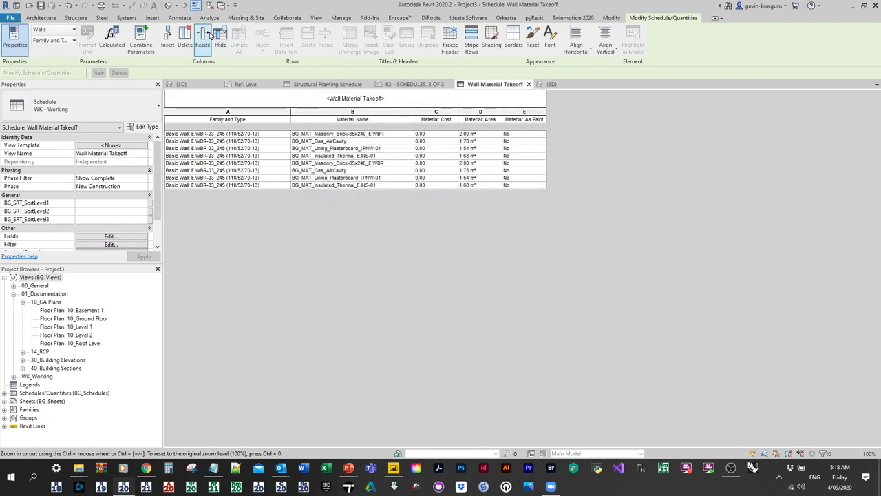
Step: In the 3D view, paint the wall's hatched exterior face with BG_MAT_Masonry_Brick-85x240_E.WBR and finish the Paint command
{"action": "left_click", "coordinate": [168, 6]}
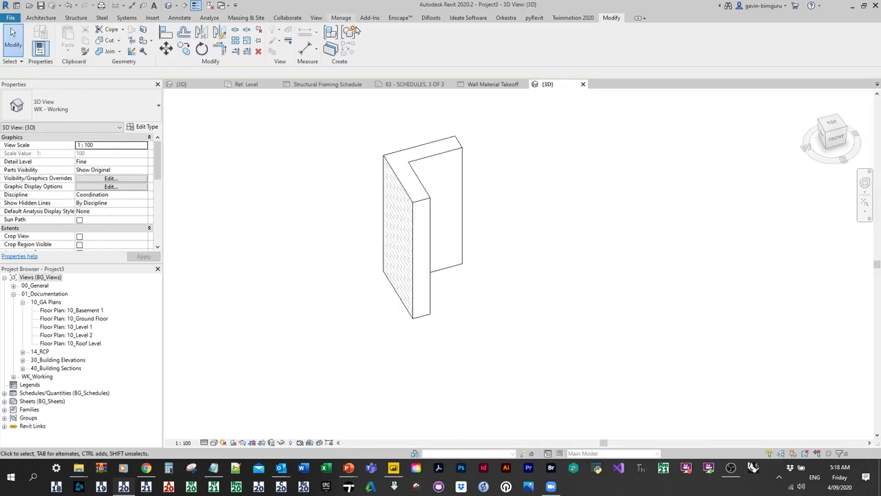
{"action": "left_click", "coordinate": [144, 52]}
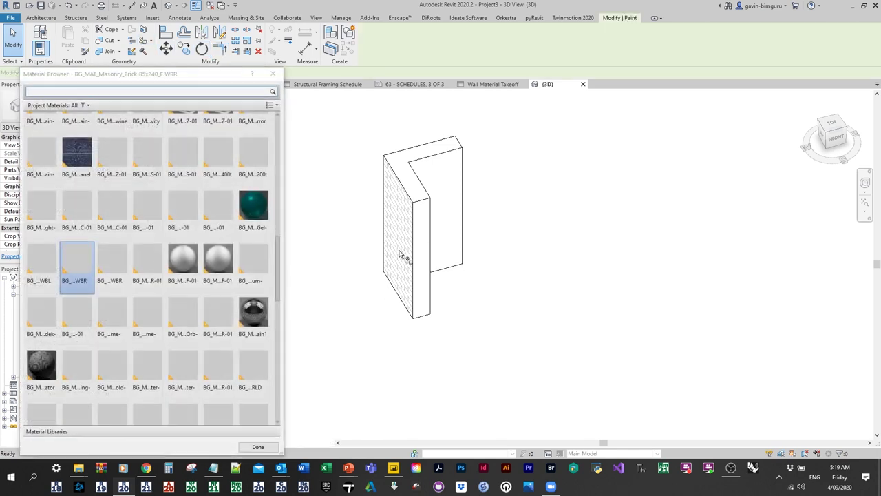
{"action": "left_click", "coordinate": [273, 73]}
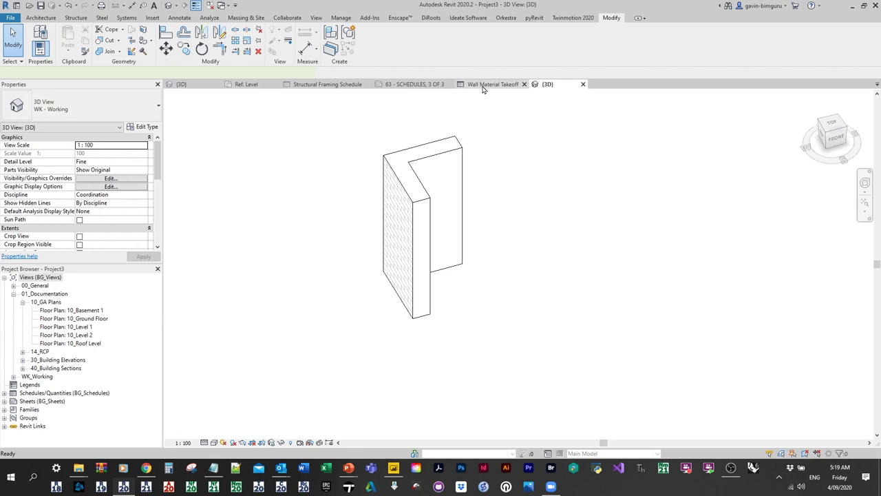
Step: Look through the available material fields for the Wall Material Takeoff and cancel the properties dialog
{"action": "left_click", "coordinate": [482, 85]}
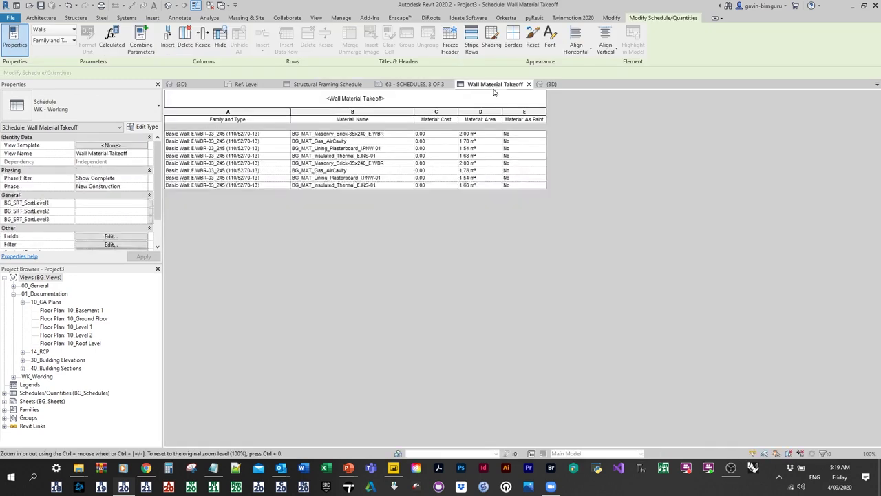
{"action": "left_click", "coordinate": [110, 236]}
{"action": "left_click_drag", "start_coordinate": [418, 208], "coordinate": [421, 253]}
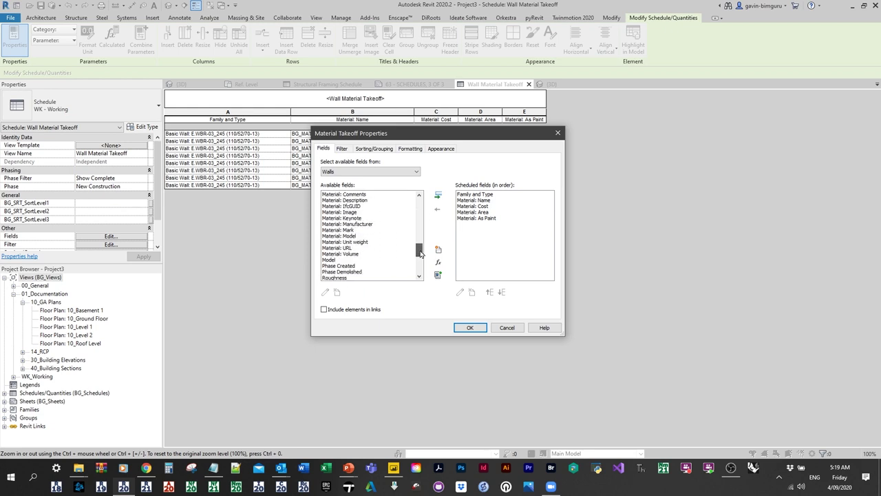
{"action": "left_click", "coordinate": [506, 327]}
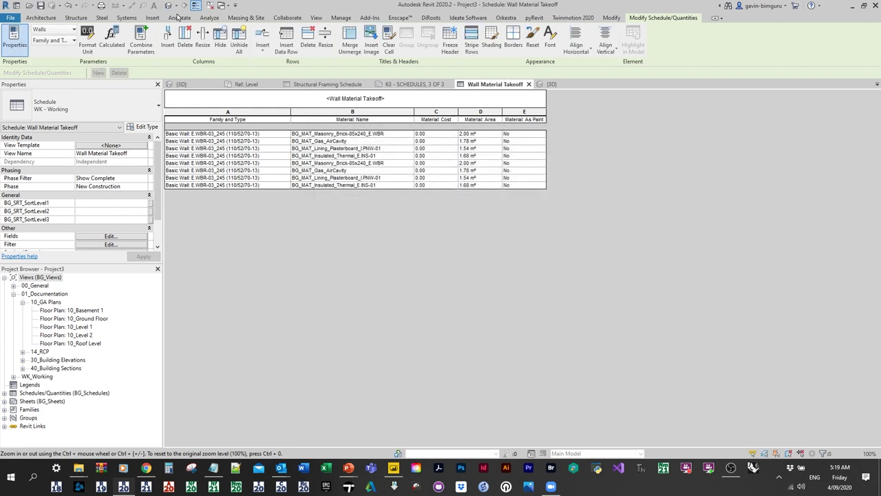
Step: In the 3D view, paint one wall's inner face with BG_MAT_Masonry_Brick-85x240_E.WBR and return to the Wall Material Takeoff
{"action": "left_click", "coordinate": [168, 5]}
{"action": "left_click", "coordinate": [143, 41]}
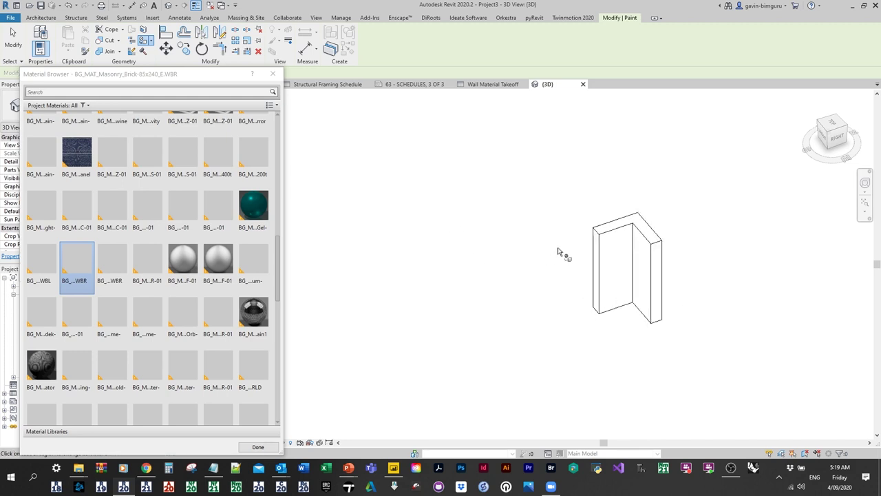
{"action": "left_click", "coordinate": [619, 254]}
{"action": "key", "text": "Escape"}
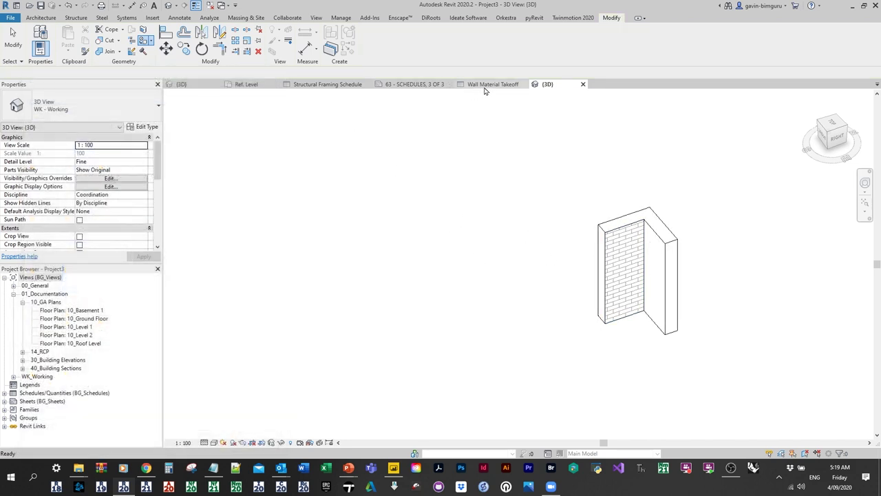
{"action": "left_click", "coordinate": [491, 84]}
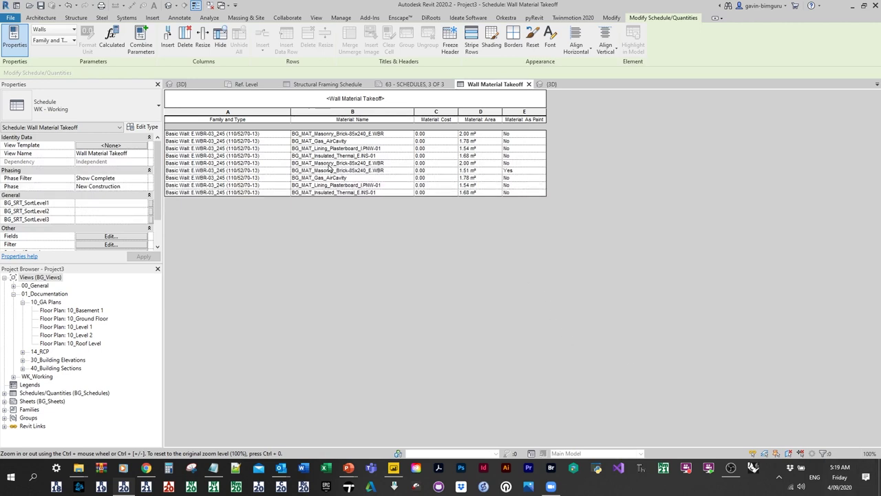
Step: Try to filter the Wall Material Takeoff to rows where Material: As Paint equals No
{"action": "left_click", "coordinate": [117, 236]}
{"action": "left_click", "coordinate": [133, 212]}
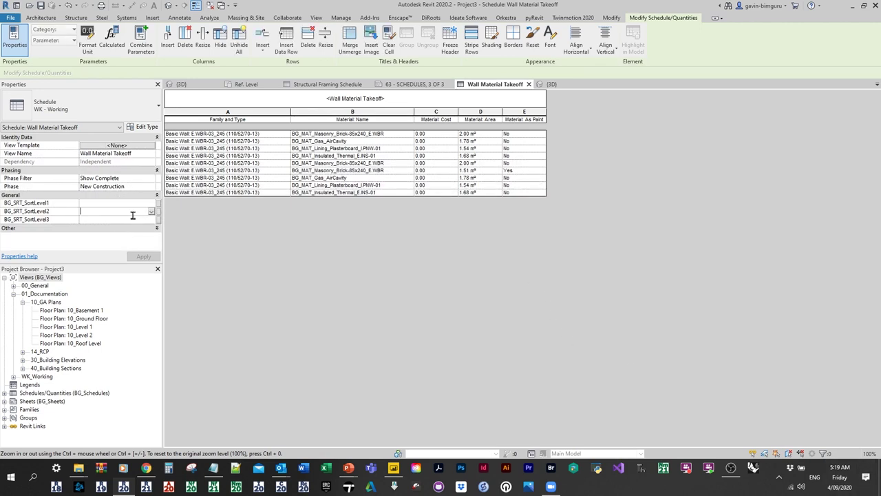
{"action": "left_click", "coordinate": [110, 219]}
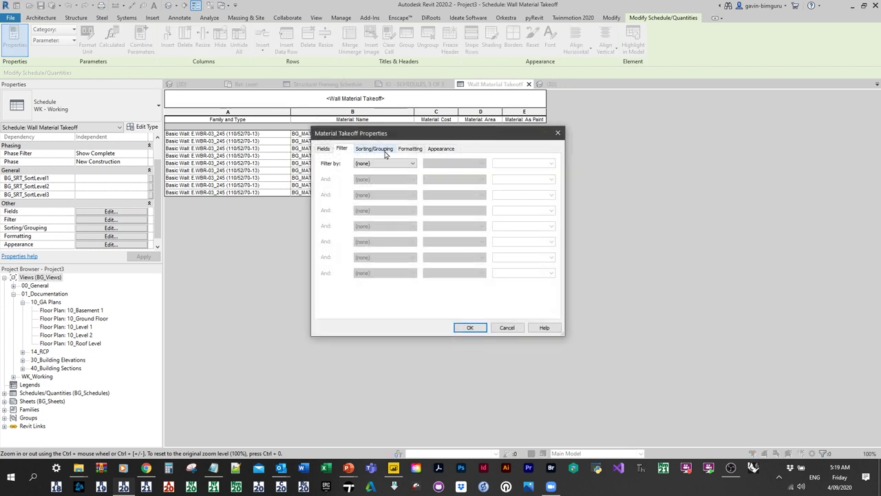
{"action": "left_click", "coordinate": [389, 163]}
{"action": "left_click", "coordinate": [382, 192]}
{"action": "left_click", "coordinate": [454, 163]}
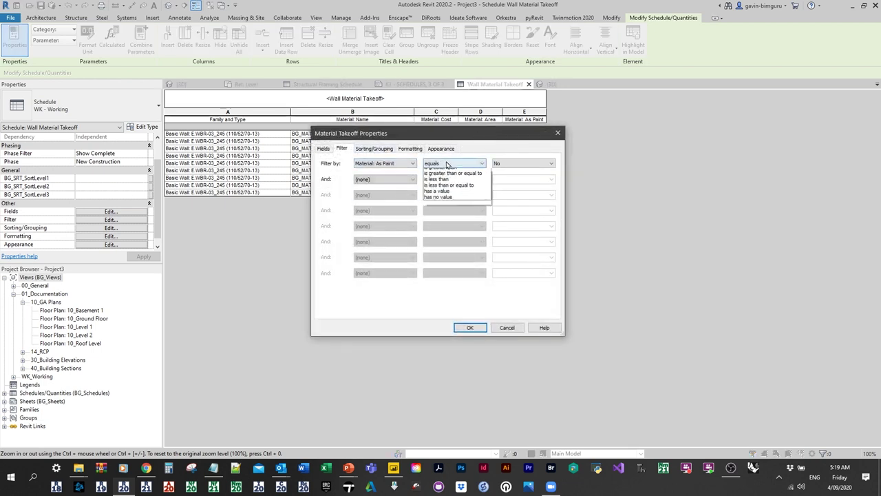
{"action": "left_click", "coordinate": [523, 169]}
{"action": "left_click", "coordinate": [523, 166]}
{"action": "left_click", "coordinate": [510, 175]}
{"action": "left_click", "coordinate": [470, 327]}
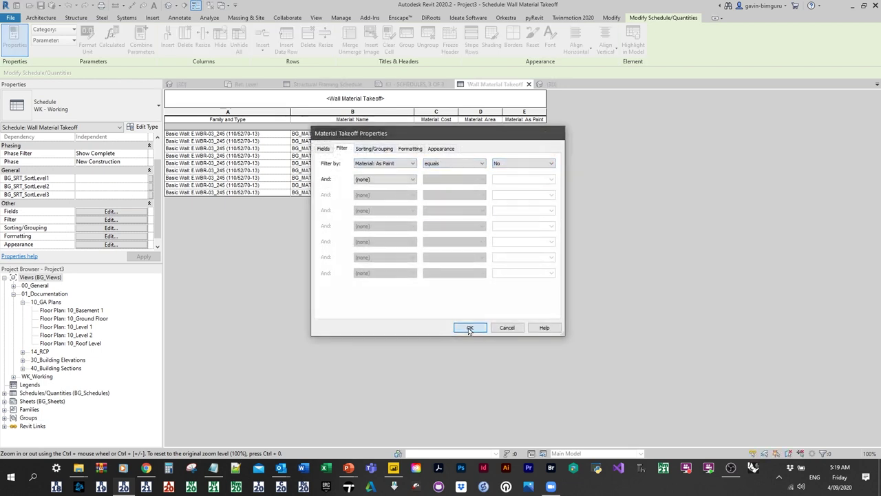
Step: Filter the Wall Material Takeoff to rows where Material: As Paint equals Yes
{"action": "left_click", "coordinate": [112, 211]}
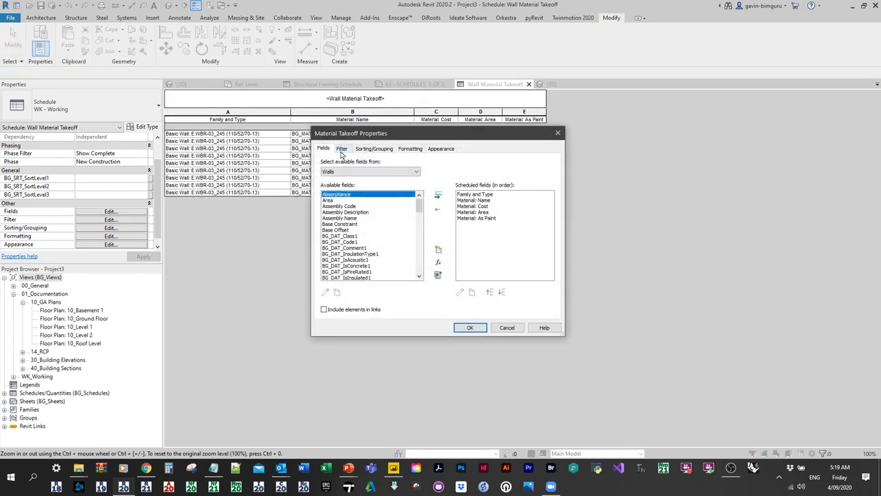
{"action": "left_click", "coordinate": [341, 149]}
{"action": "left_click", "coordinate": [383, 163]}
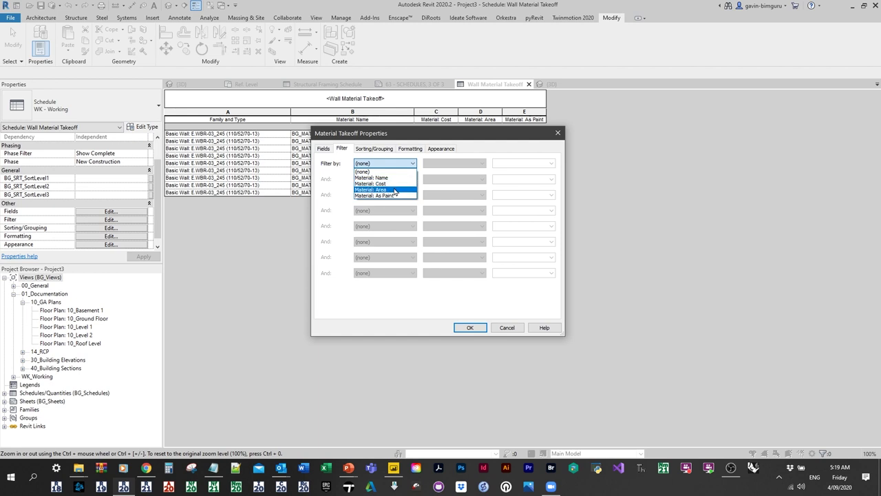
{"action": "left_click", "coordinate": [375, 196]}
{"action": "left_click", "coordinate": [520, 163]}
{"action": "left_click", "coordinate": [503, 173]}
{"action": "left_click", "coordinate": [520, 163]}
{"action": "left_click", "coordinate": [506, 179]}
{"action": "left_click", "coordinate": [469, 327]}
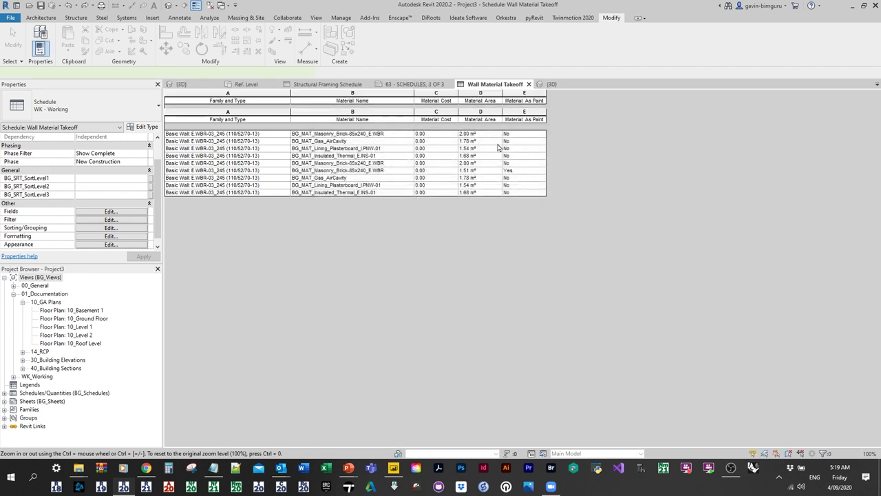
Step: Compare the painted brick row in the takeoff with its wall in the 3D view
{"action": "left_click", "coordinate": [375, 136]}
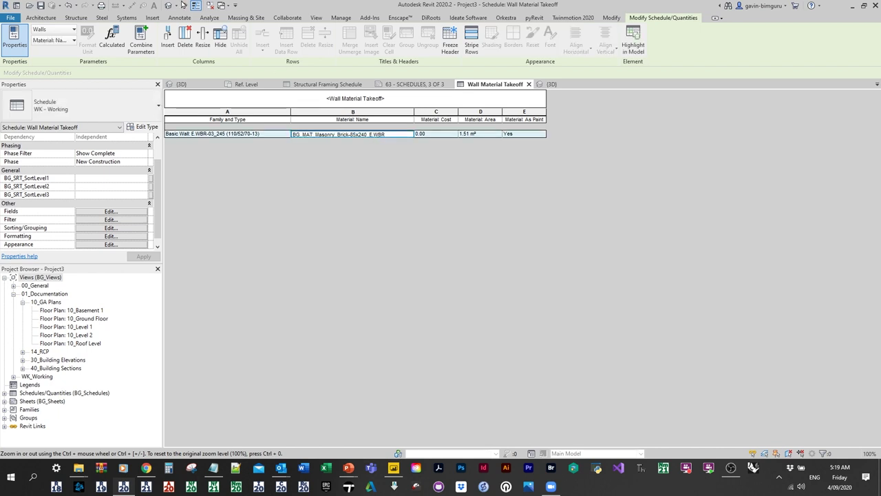
{"action": "left_click", "coordinate": [170, 6]}
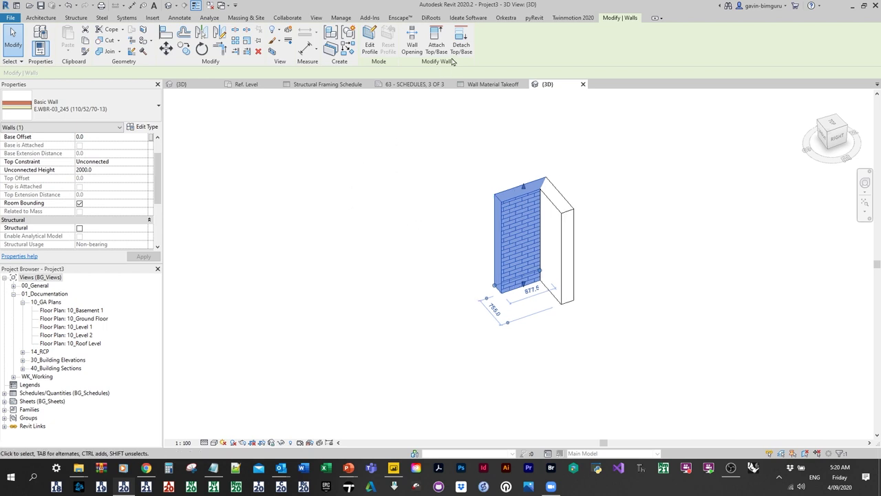
{"action": "left_click", "coordinate": [516, 84]}
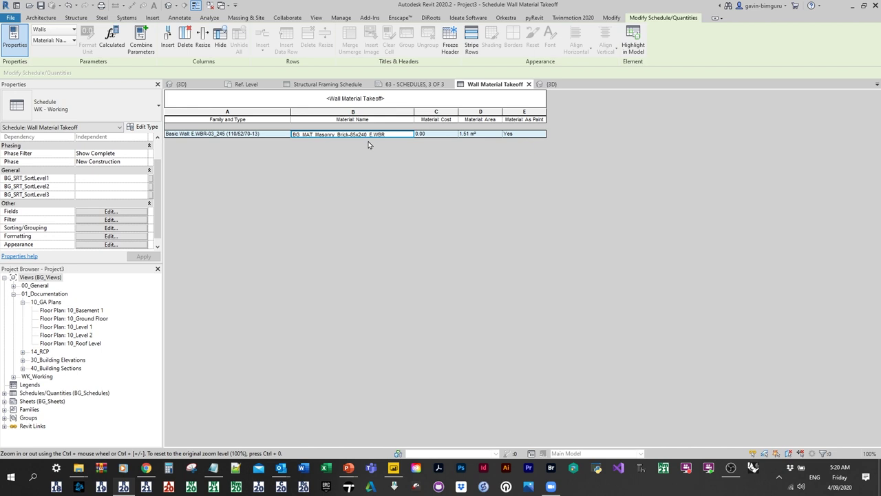
Step: Examine the Cost property in the identity data of BG_MAT_Analytical_AirOpenings and close the material browser
{"action": "left_click", "coordinate": [340, 18]}
{"action": "left_click", "coordinate": [42, 40]}
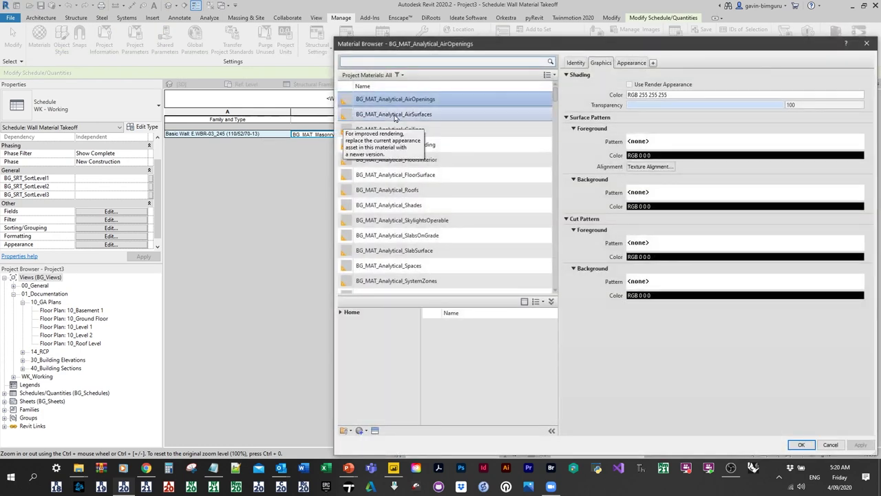
{"action": "left_click", "coordinate": [576, 63]}
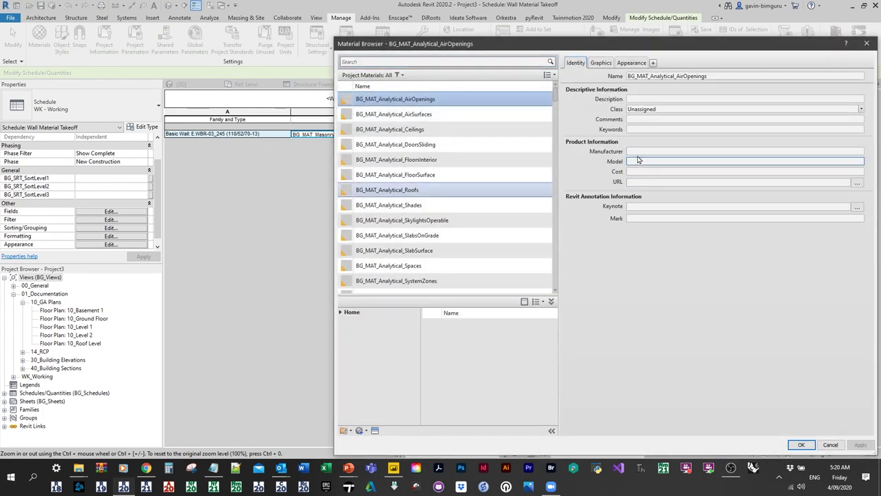
{"action": "left_click", "coordinate": [638, 172]}
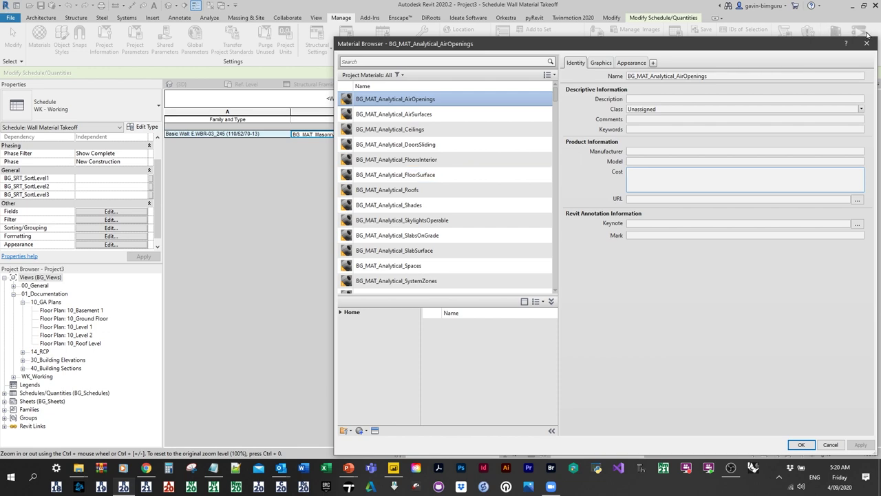
{"action": "left_click", "coordinate": [866, 44]}
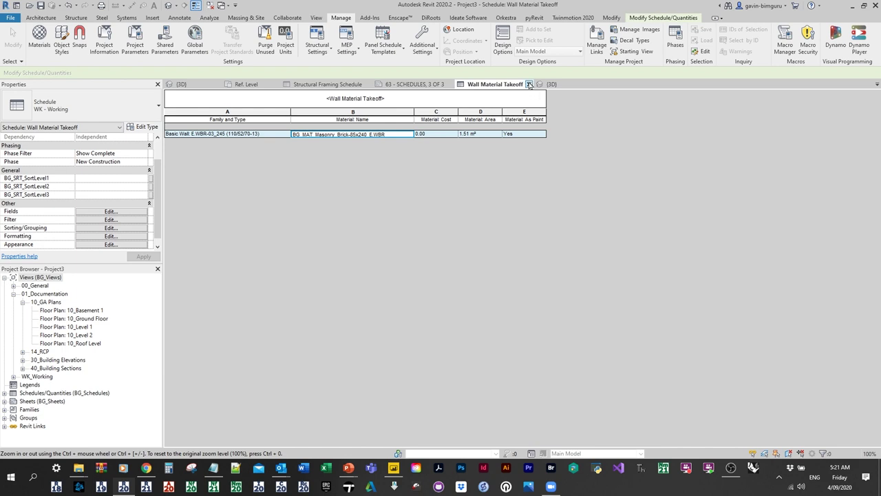
Step: Close the Wall Material Takeoff view and look over the recent documents list
{"action": "left_click", "coordinate": [529, 84]}
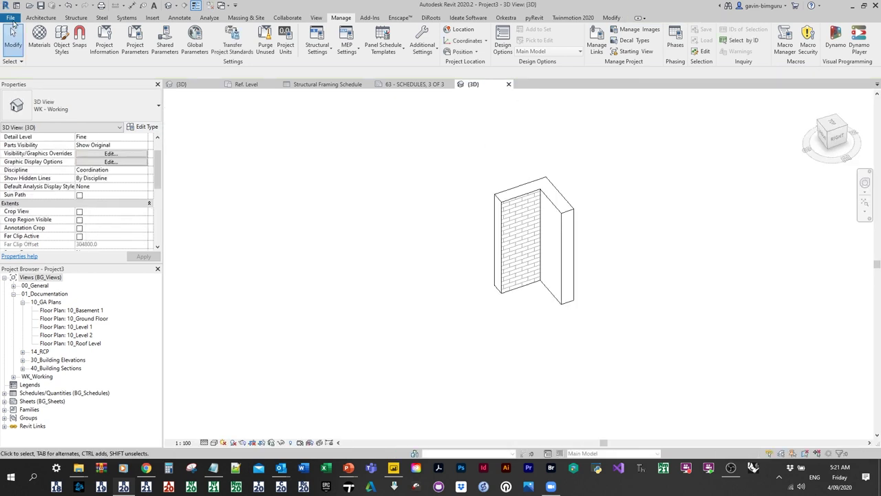
{"action": "left_click", "coordinate": [9, 18]}
{"action": "left_click", "coordinate": [273, 130]}
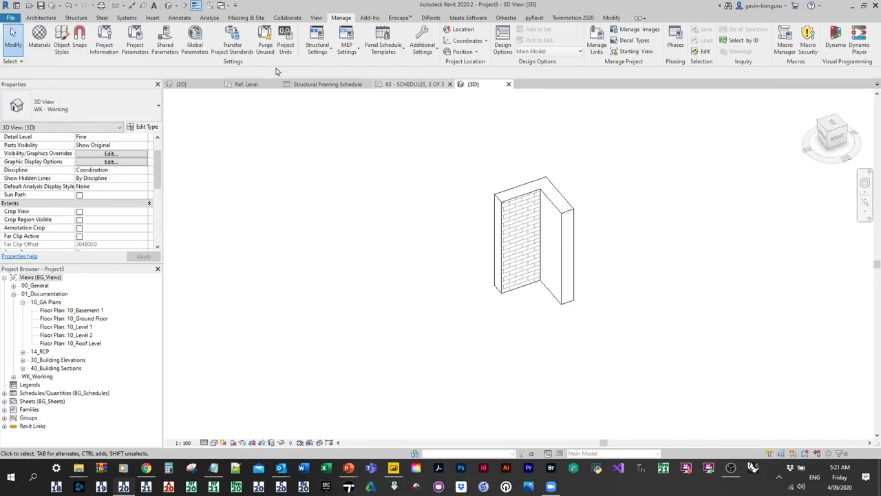
{"action": "left_click", "coordinate": [12, 20]}
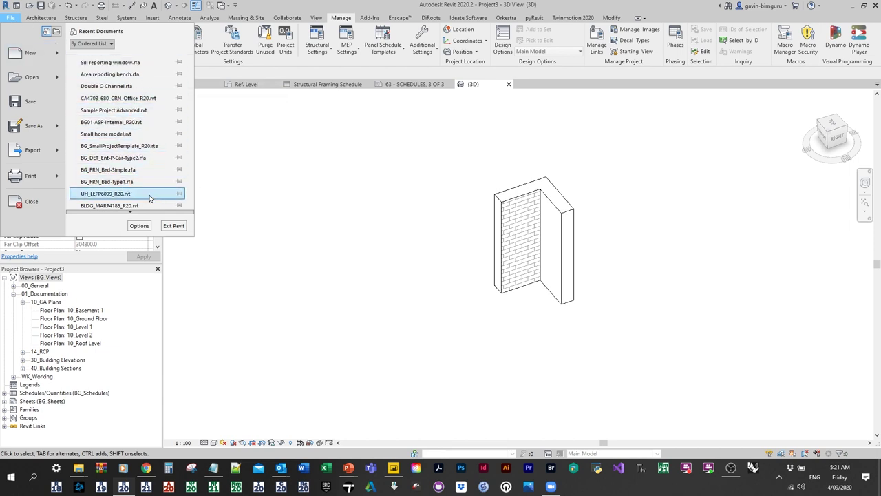
{"action": "key", "text": "Escape"}
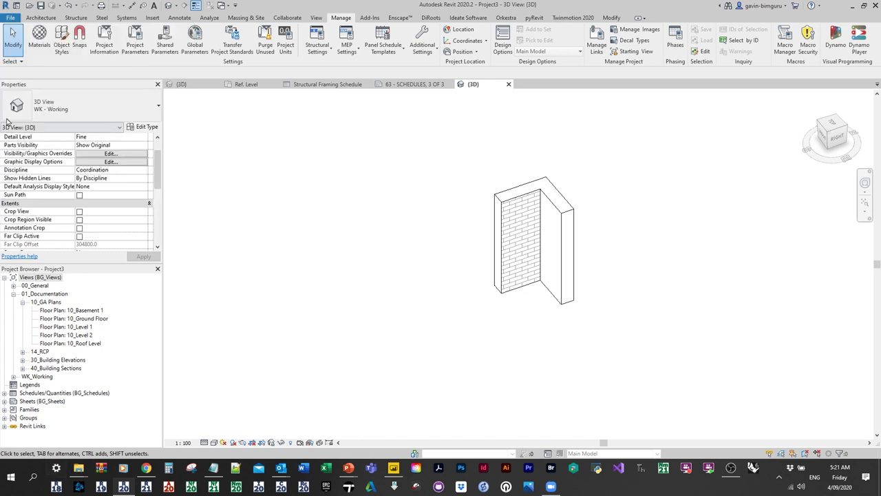
{"action": "left_click", "coordinate": [10, 18]}
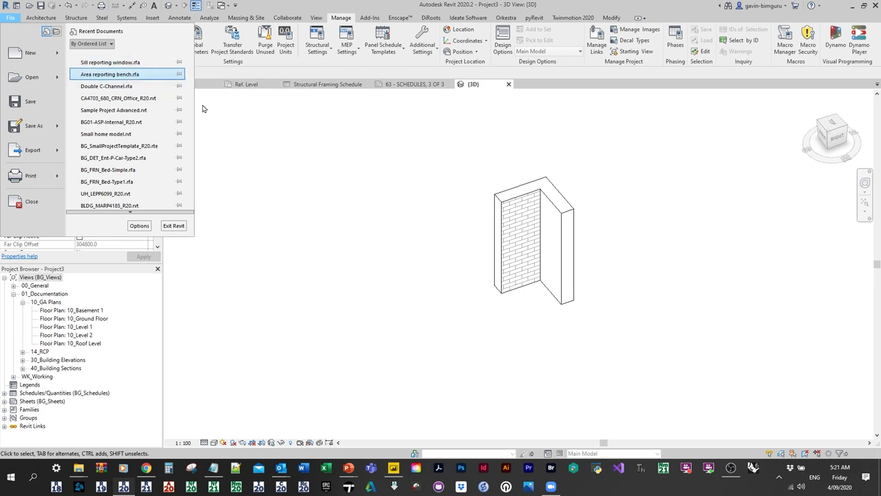
{"action": "left_click", "coordinate": [317, 140]}
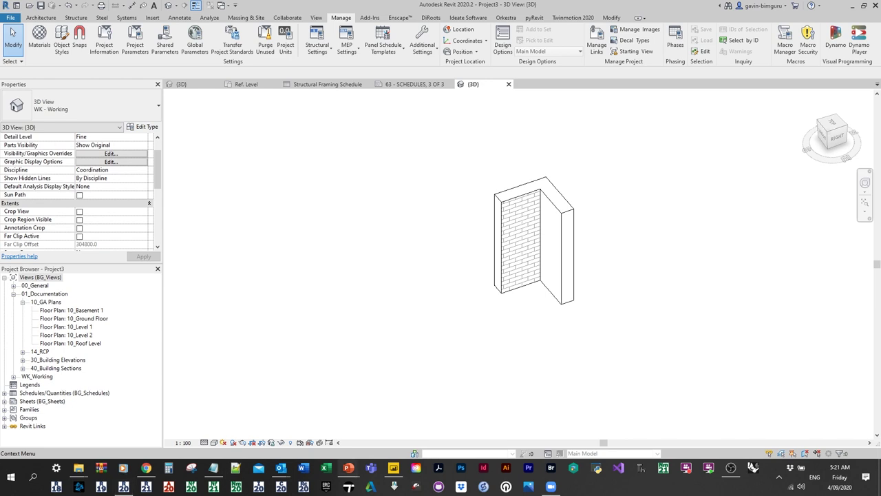
Step: Switch to the PowerPoint slide show and advance to the "Bringing it all together" slide
{"action": "mouse_move", "coordinate": [349, 470]}
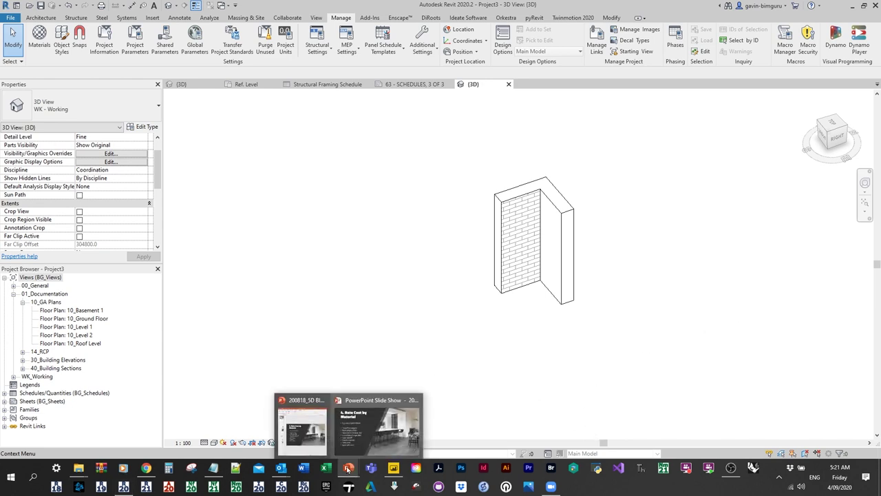
{"action": "left_click", "coordinate": [379, 431]}
{"action": "left_click", "coordinate": [425, 227]}
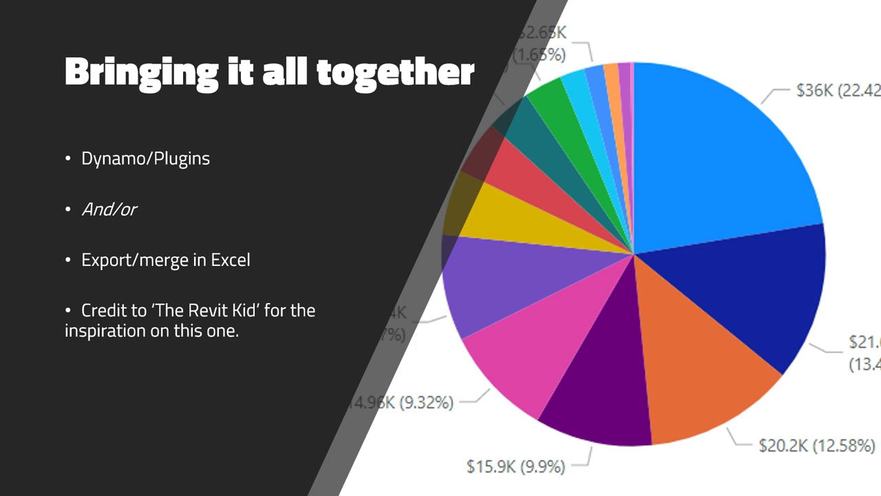
Step: Switch to the Revit takeoff report in Power BI, filter the cost table by the Curtain Wall Mullions slice, and clear the filter
{"action": "key", "text": "alt+Tab"}
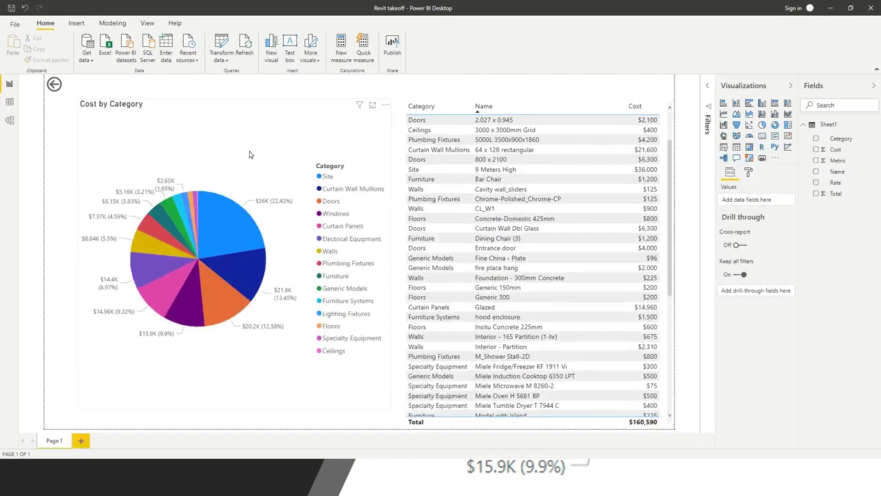
{"action": "left_click", "coordinate": [234, 228]}
{"action": "left_click", "coordinate": [245, 267]}
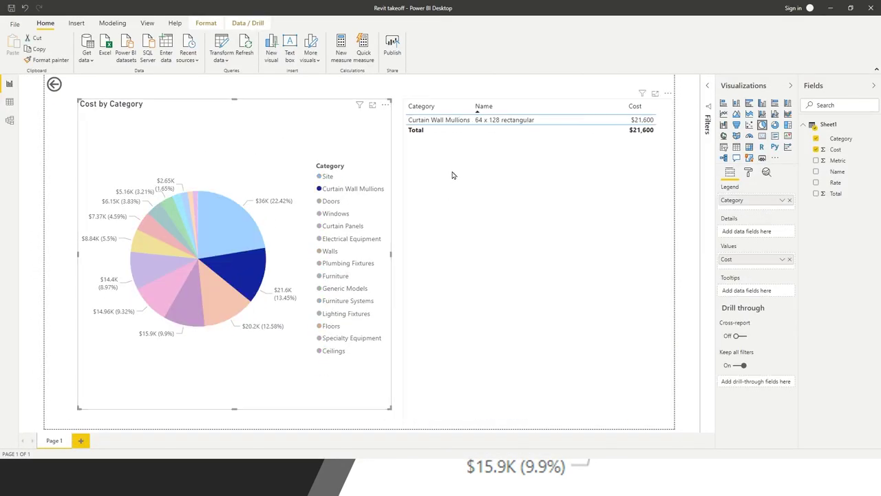
{"action": "left_click", "coordinate": [254, 180]}
Step: Highlight individual cost table rows in the pie chart, including Doors 2.027 x 0.945 and Furniture Bar Chair
{"action": "left_click", "coordinate": [440, 170]}
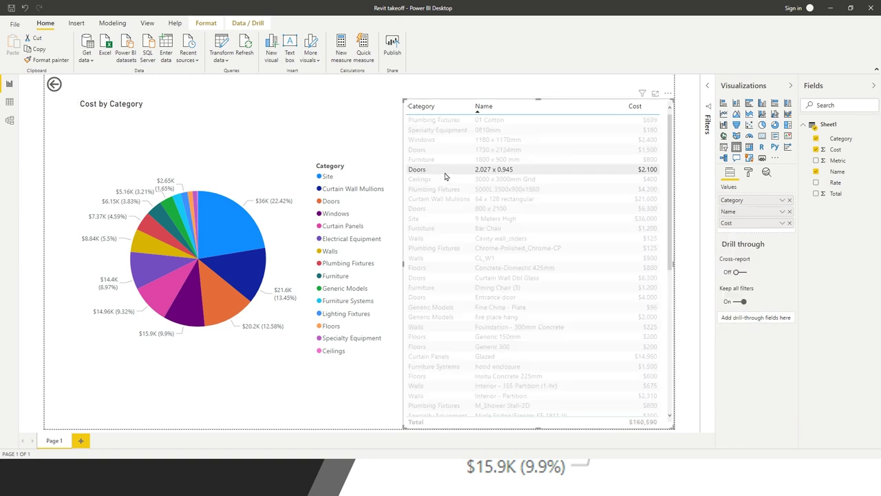
{"action": "left_click", "coordinate": [432, 188]}
{"action": "left_click", "coordinate": [428, 227]}
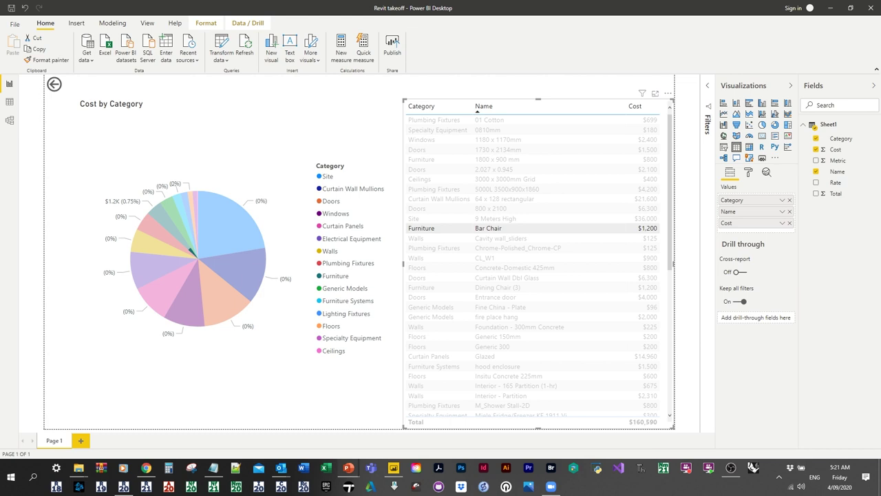
Step: Return to the PowerPoint slide show and advance two slides to "Don't work against the QS"
{"action": "key", "text": "alt+Tab"}
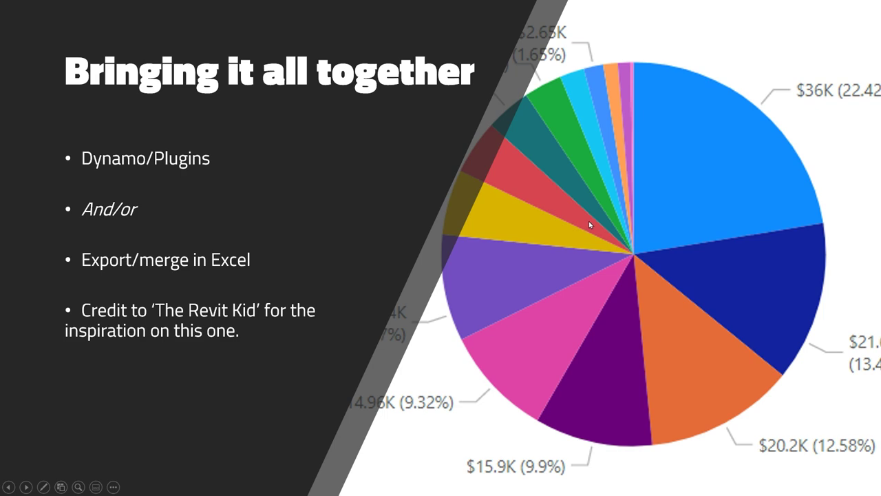
{"action": "left_click", "coordinate": [597, 220]}
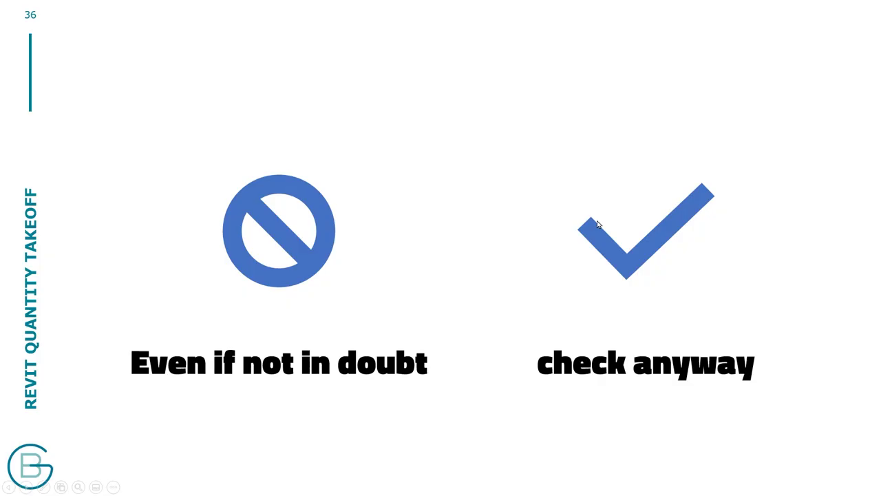
{"action": "left_click", "coordinate": [568, 192]}
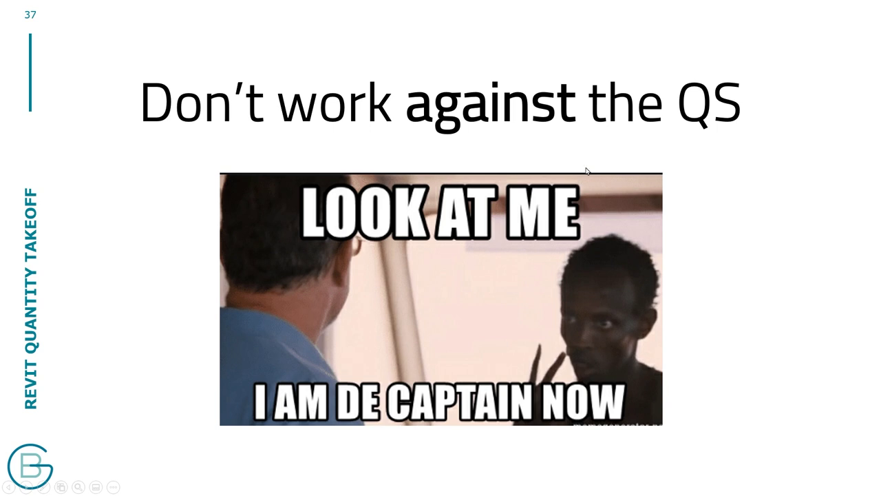
Step: Advance the slide show past "Work with them" and "No more half measures" to the closing "Thank you" slide
{"action": "left_click", "coordinate": [646, 159]}
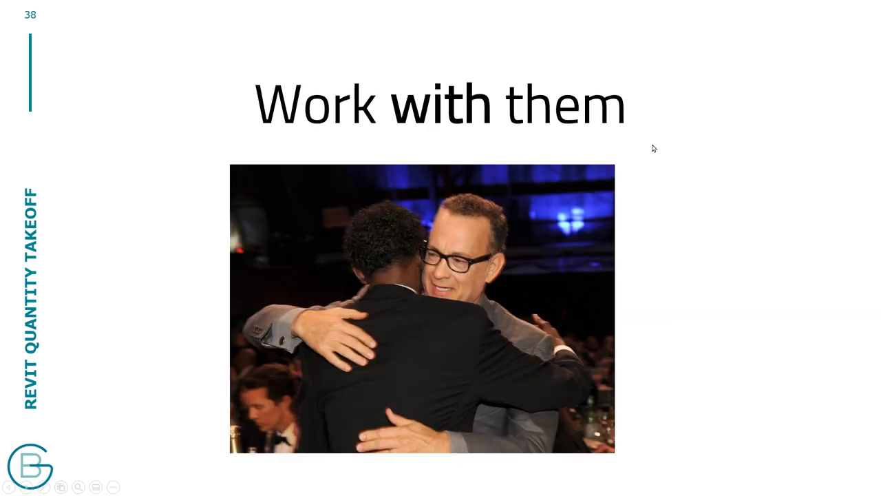
{"action": "left_click", "coordinate": [684, 174]}
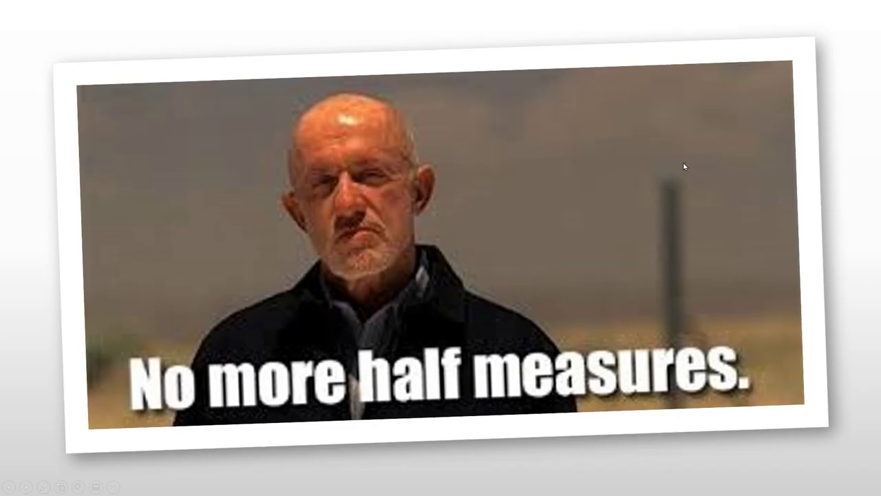
{"action": "left_click", "coordinate": [690, 156]}
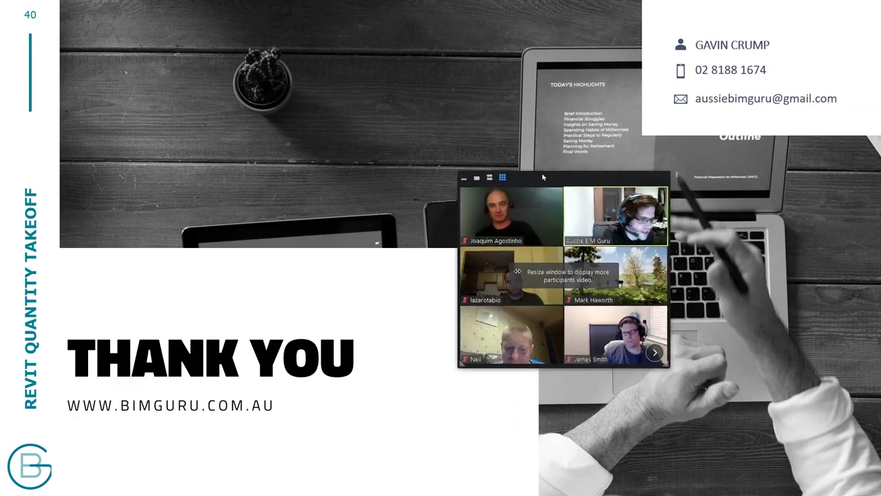
Step: Change the meeting's video panel to a single strip of participants and leave the slide show for the Power BI cost report
{"action": "left_click_drag", "start_coordinate": [517, 271], "coordinate": [533, 248]}
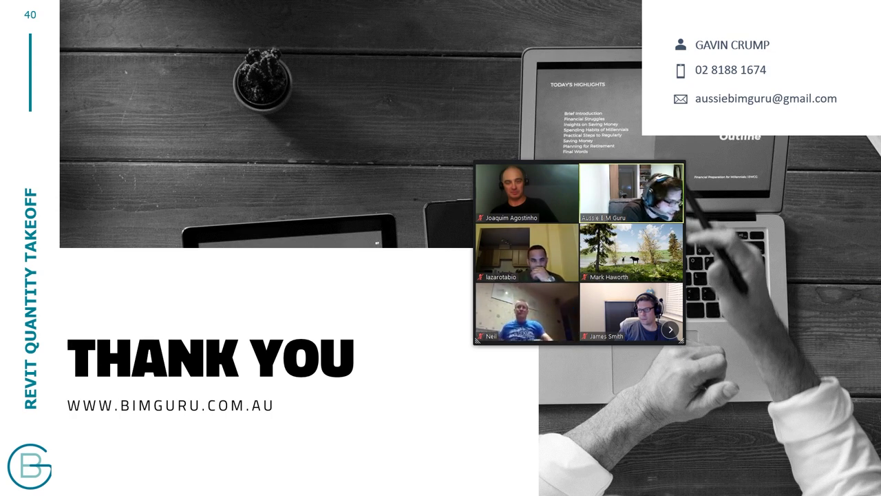
{"action": "mouse_move", "coordinate": [536, 169]}
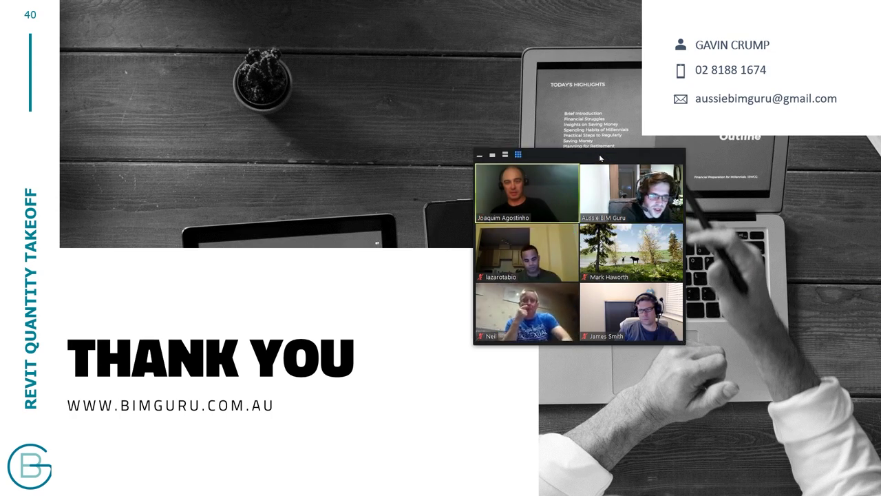
{"action": "left_click", "coordinate": [505, 154]}
{"action": "left_click", "coordinate": [510, 153]}
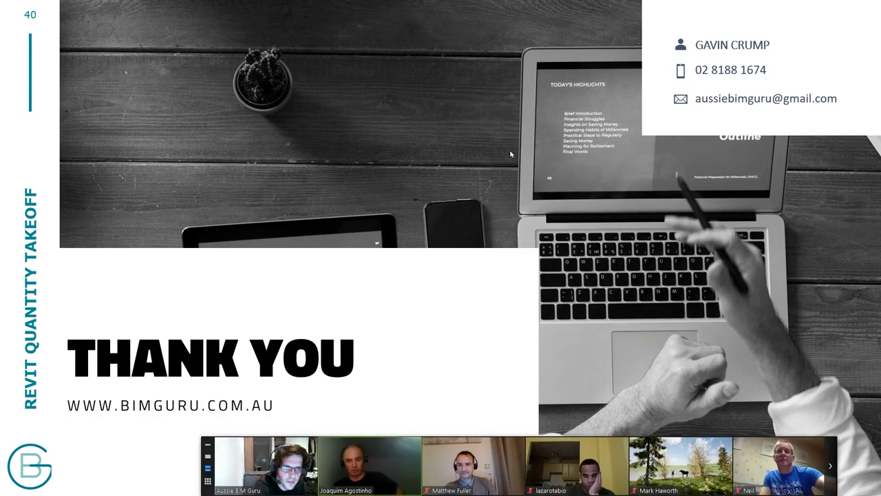
{"action": "left_click", "coordinate": [544, 177]}
{"action": "left_click", "coordinate": [545, 178]}
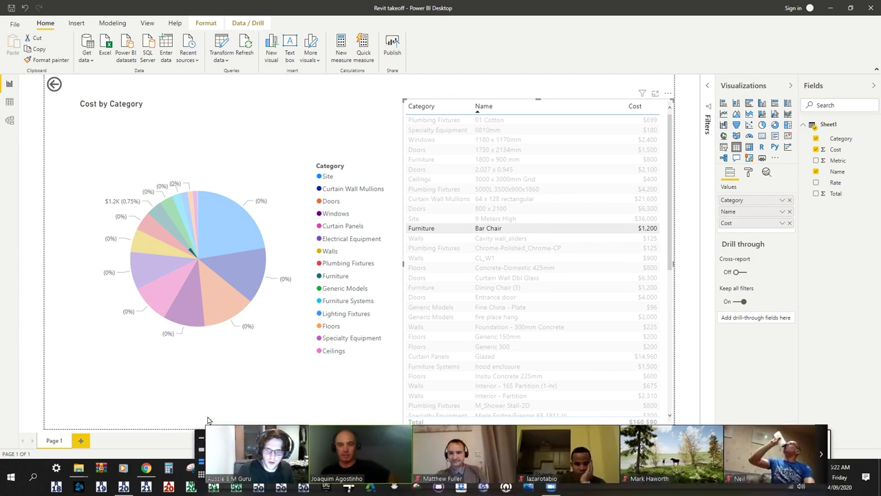
Step: Set the meeting's video panel back to gallery view and position it over the Power BI cost table
{"action": "left_click_drag", "start_coordinate": [830, 468], "coordinate": [812, 346]}
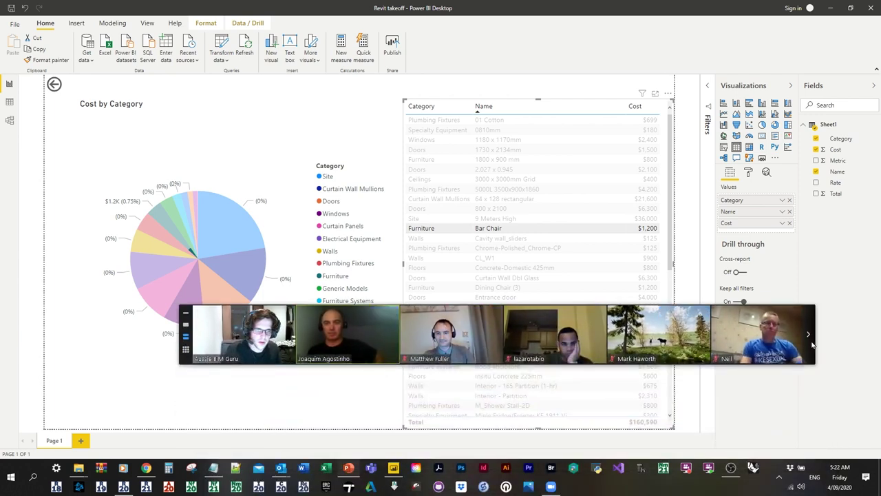
{"action": "mouse_move", "coordinate": [184, 341]}
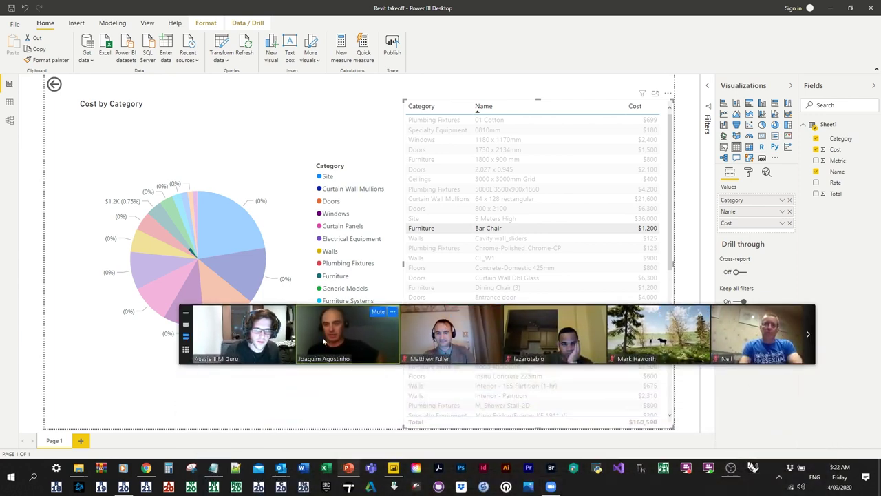
{"action": "left_click", "coordinate": [186, 348]}
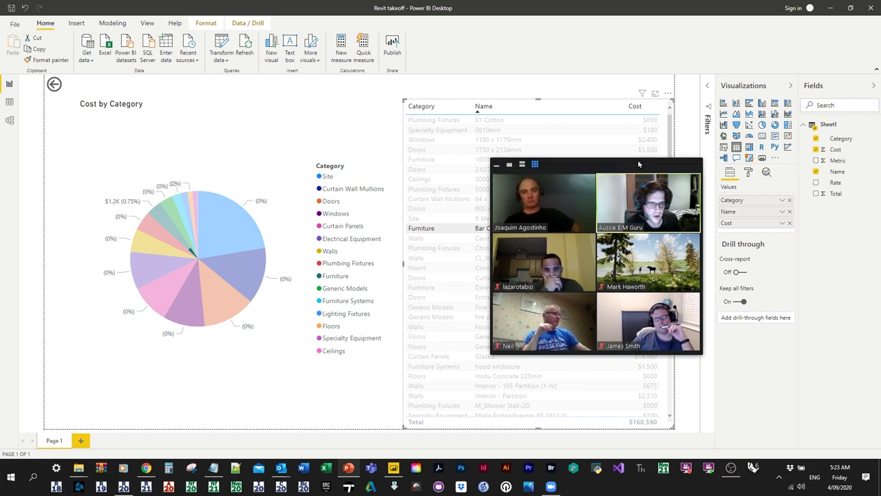
{"action": "left_click_drag", "start_coordinate": [640, 165], "coordinate": [634, 163]}
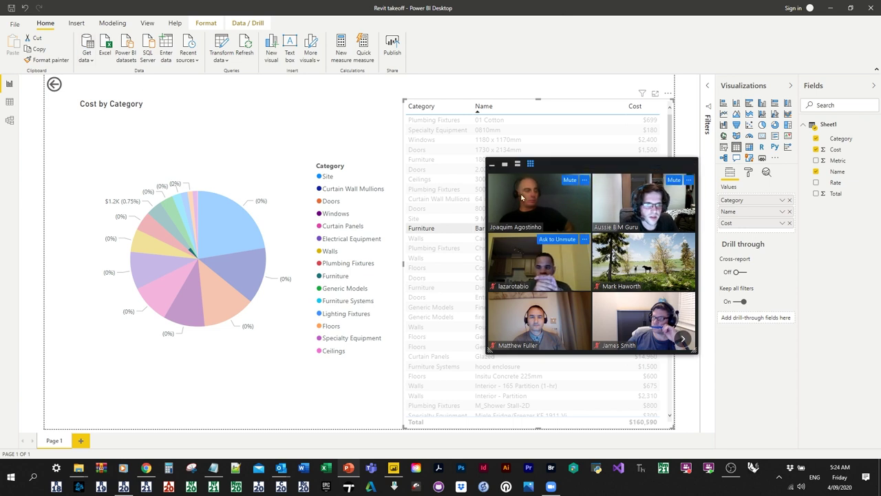
{"action": "left_click_drag", "start_coordinate": [607, 166], "coordinate": [604, 138]}
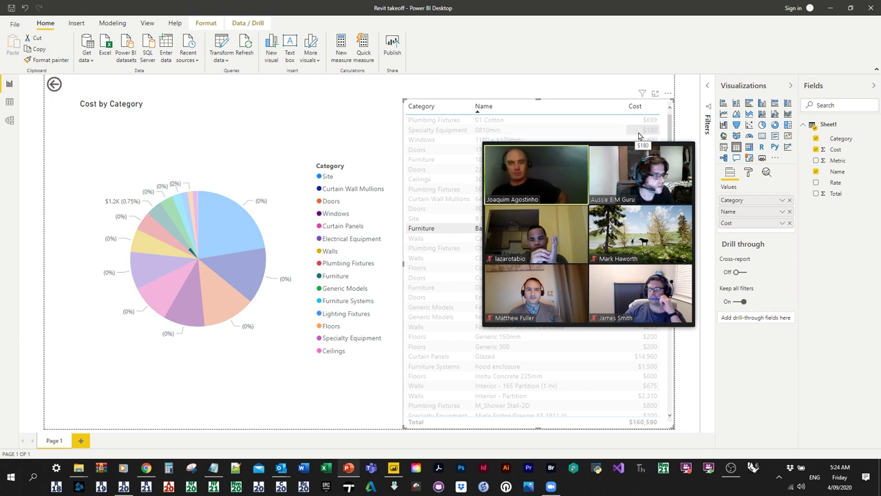
{"action": "mouse_move", "coordinate": [594, 143]}
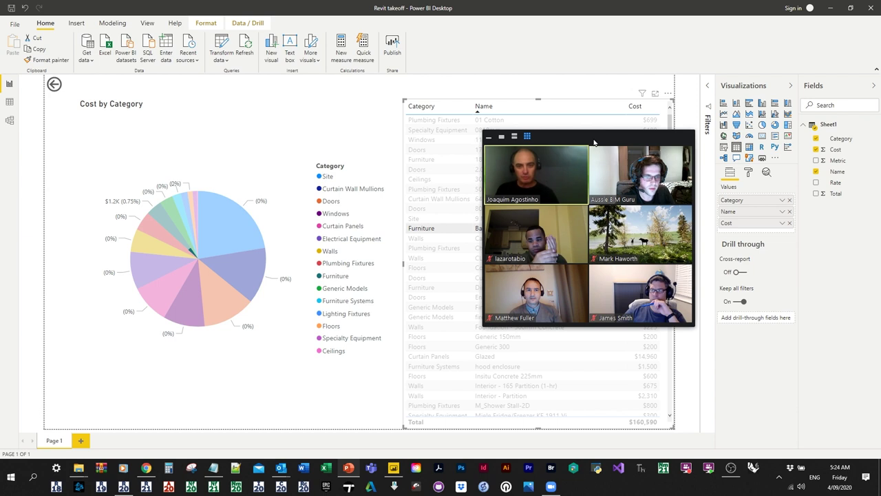
{"action": "mouse_move", "coordinate": [659, 293]}
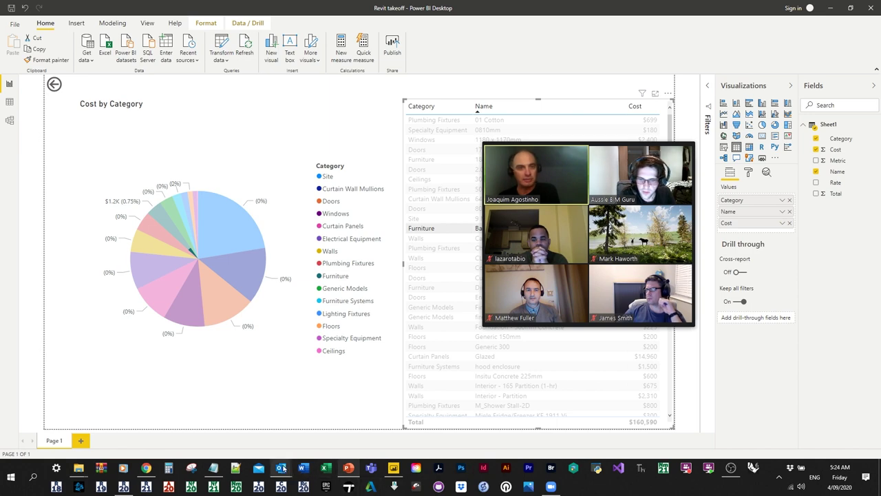
Step: Switch to Revit and create a Rooms key schedule with the key name "Finish scheme"
{"action": "left_click", "coordinate": [124, 485]}
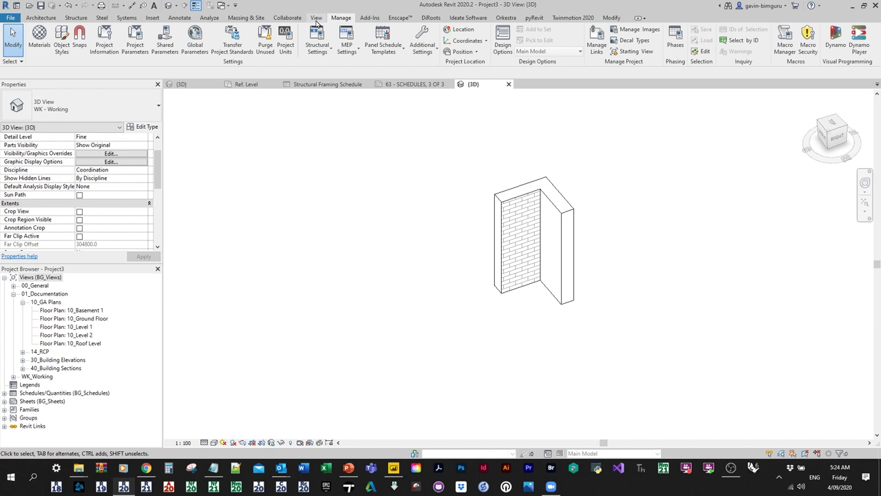
{"action": "left_click", "coordinate": [316, 18]}
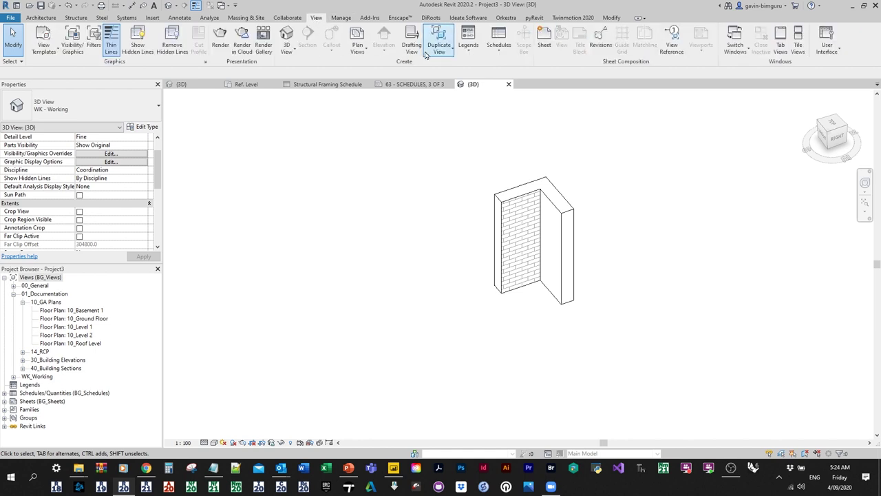
{"action": "left_click", "coordinate": [493, 52]}
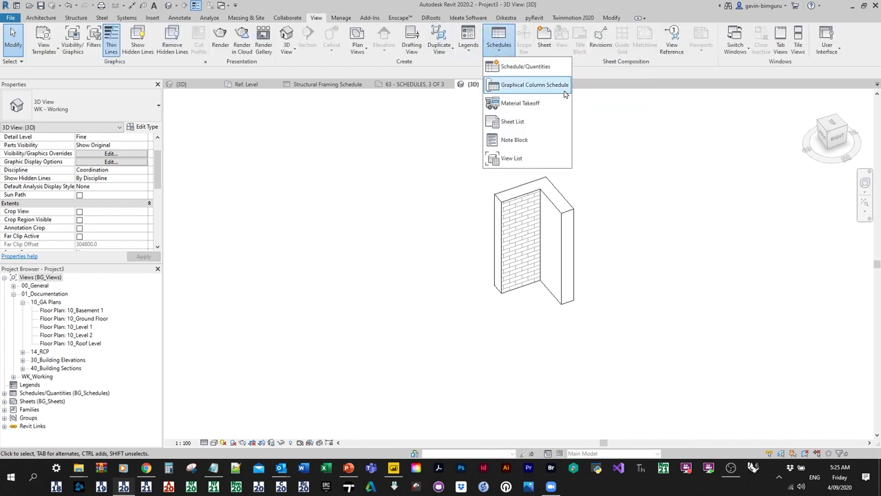
{"action": "left_click", "coordinate": [523, 67]}
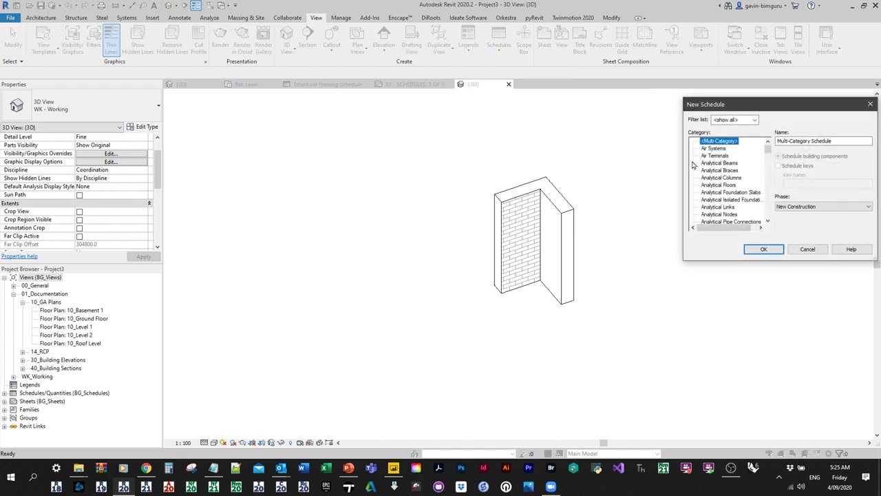
{"action": "left_click", "coordinate": [736, 178]}
{"action": "scroll", "coordinate": [716, 196], "scroll_direction": "down", "scroll_amount": 10}
{"action": "left_click", "coordinate": [708, 206]}
{"action": "left_click", "coordinate": [777, 166]}
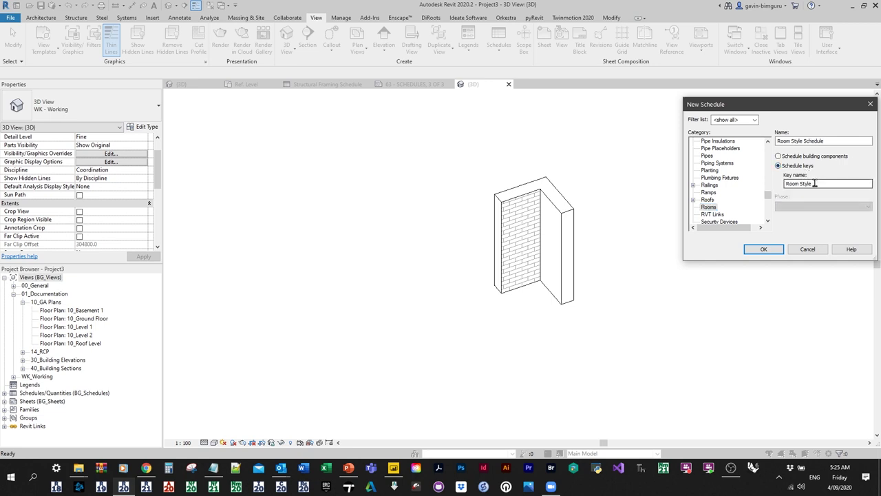
{"action": "type", "text": "Finish scheme"}
{"action": "left_click", "coordinate": [772, 252]}
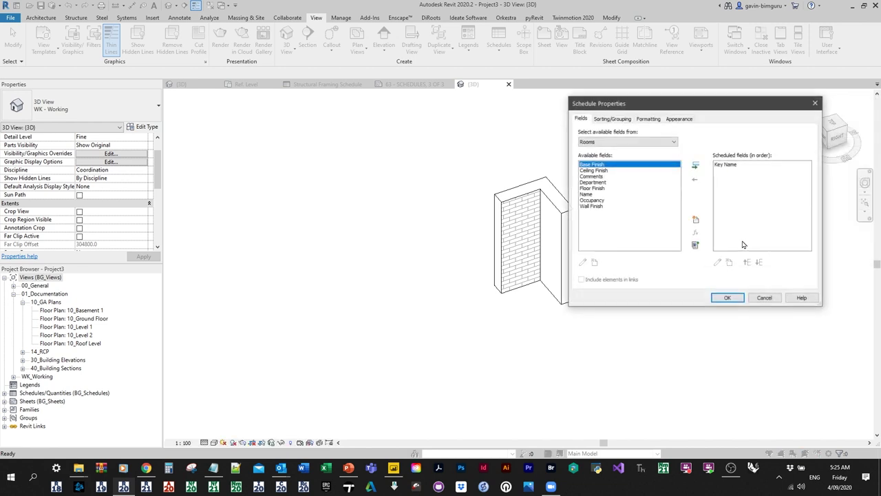
Step: Add the Base Finish, Ceiling Finish, Floor Finish and Wall Finish fields to the room key schedule
{"action": "left_click", "coordinate": [697, 165]}
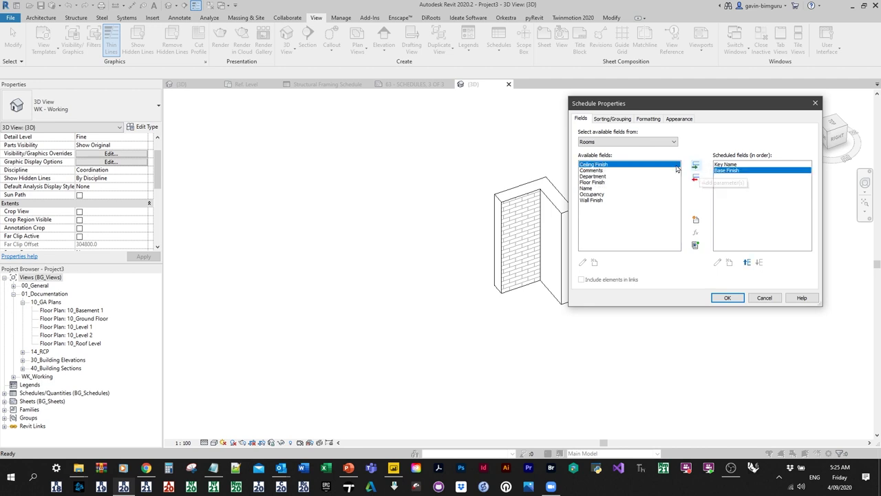
{"action": "left_click", "coordinate": [697, 166]}
{"action": "left_click", "coordinate": [620, 176]}
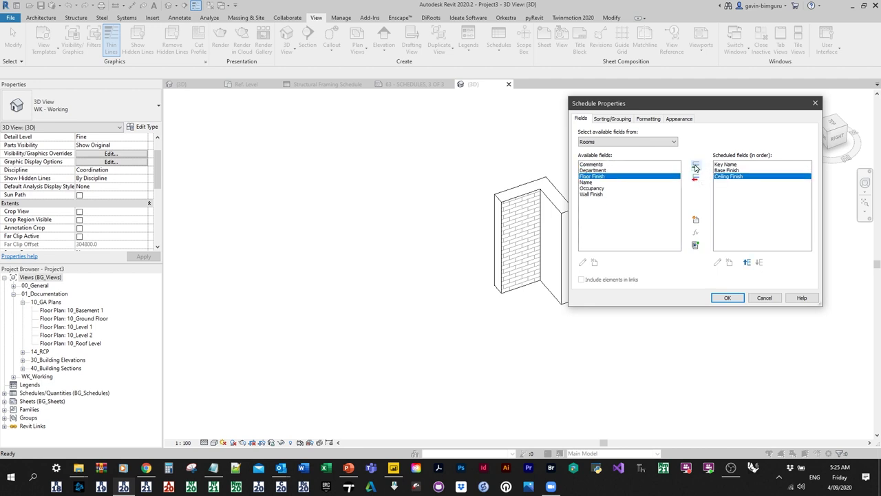
{"action": "left_click", "coordinate": [696, 166]}
{"action": "left_click", "coordinate": [697, 165]}
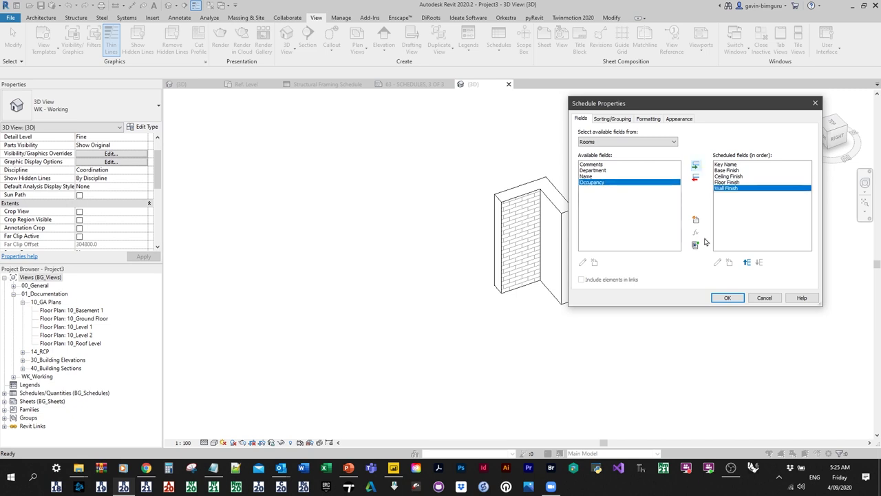
{"action": "left_click", "coordinate": [727, 297]}
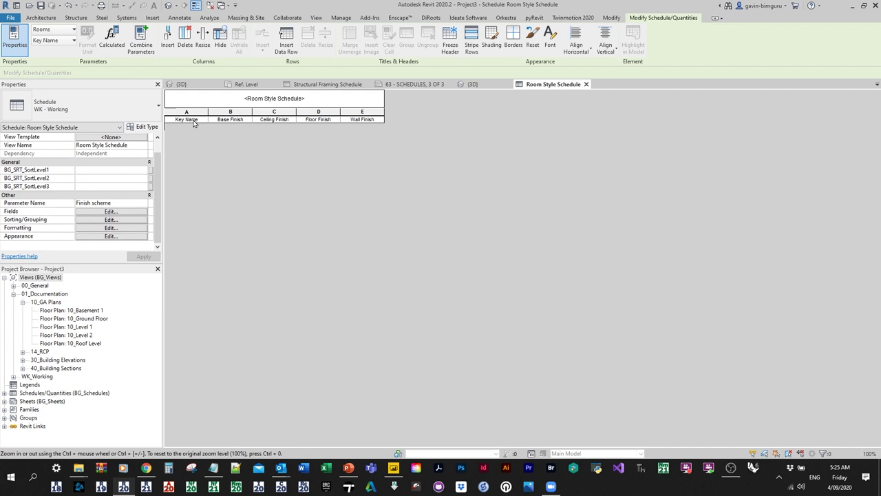
Step: Insert three data rows for new keys in the Room Style Schedule
{"action": "left_click", "coordinate": [286, 43]}
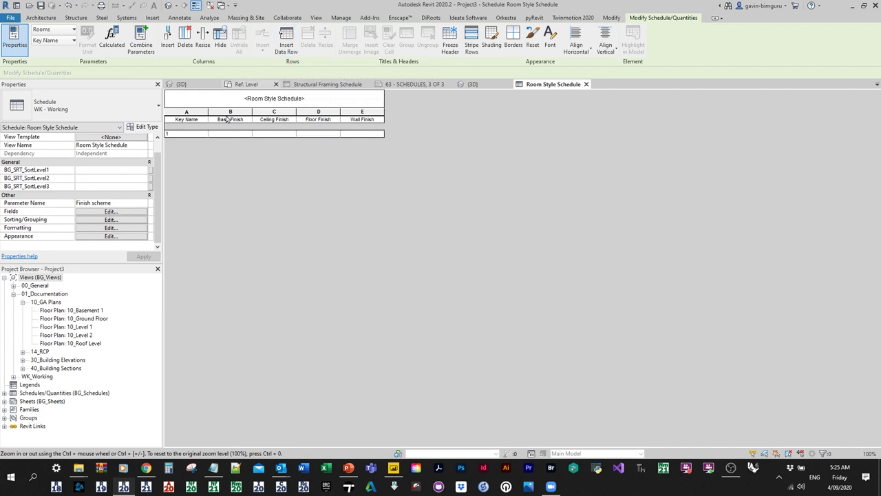
{"action": "left_click", "coordinate": [287, 43]}
{"action": "left_click", "coordinate": [287, 42]}
{"action": "left_click", "coordinate": [190, 136]}
{"action": "left_click", "coordinate": [179, 142]}
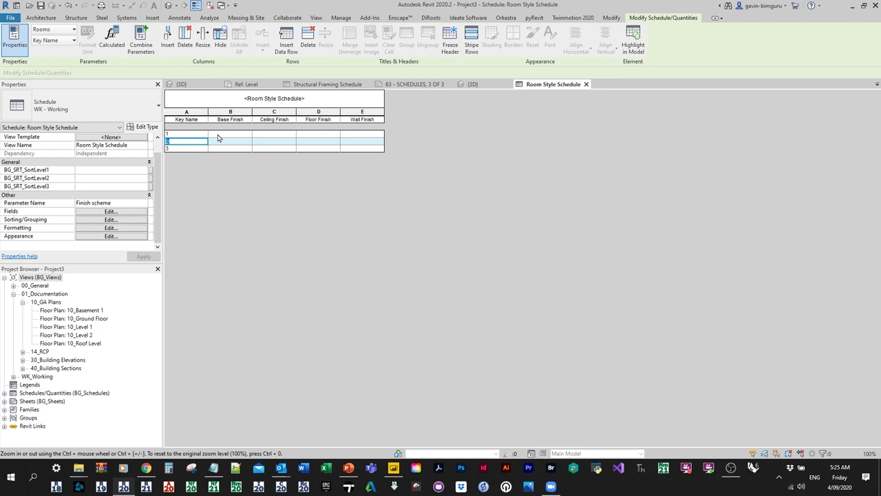
Step: Enter the ceiling finishes Plasterboard, Timber and Metal for keys 1, 2 and 3 in the Room Style Schedule
{"action": "left_click", "coordinate": [238, 133]}
{"action": "type", "text": "Timber"}
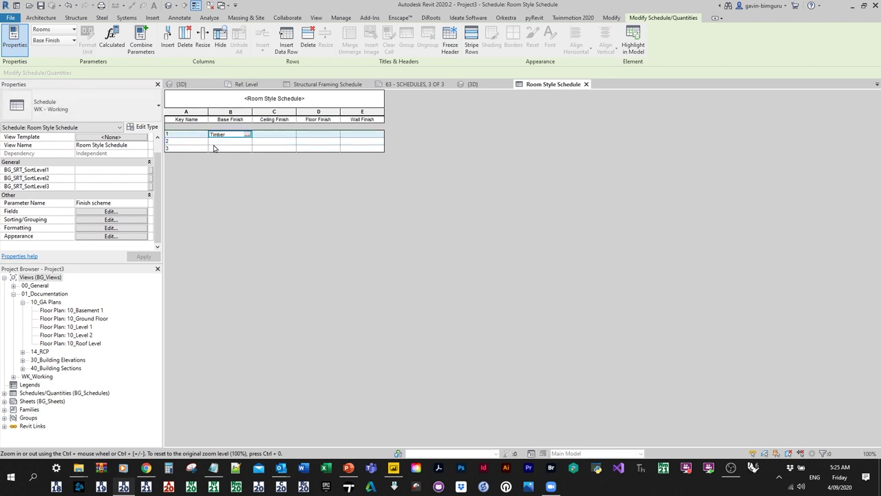
{"action": "left_click", "coordinate": [292, 136]}
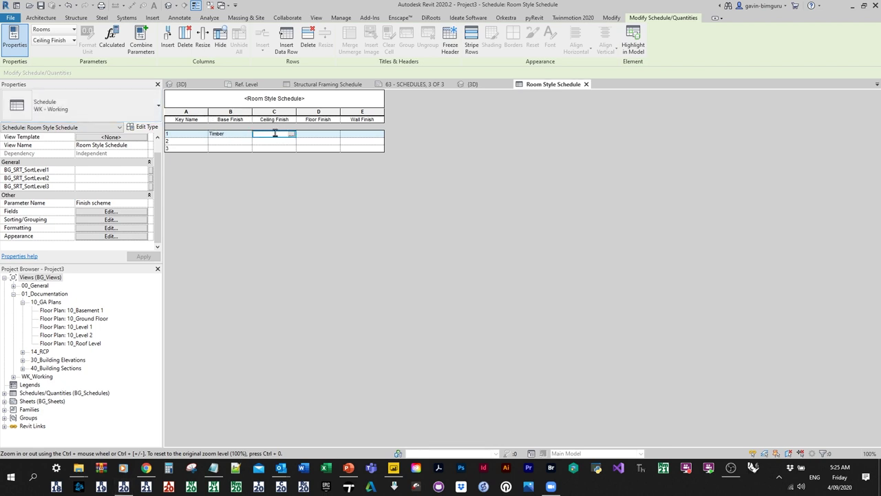
{"action": "type", "text": "Plasterboard"}
{"action": "key", "text": "Return"}
{"action": "type", "text": "Timber"}
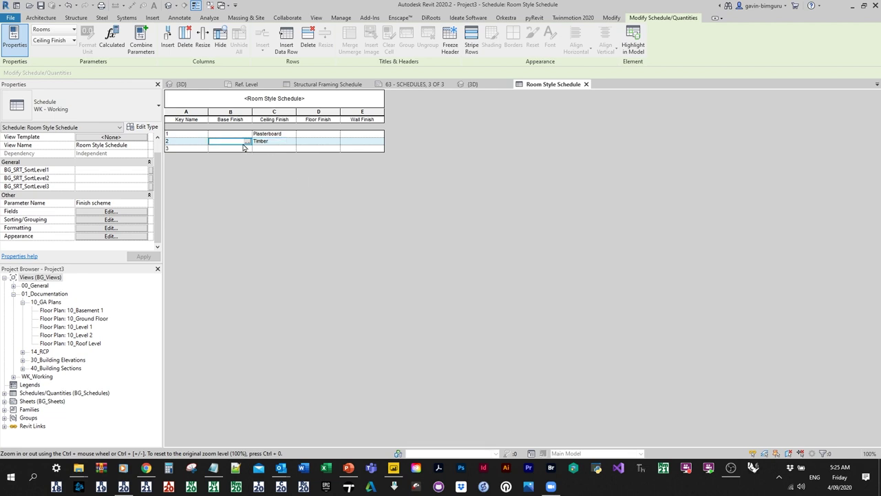
{"action": "key", "text": "Return"}
{"action": "type", "text": "Tieta"}
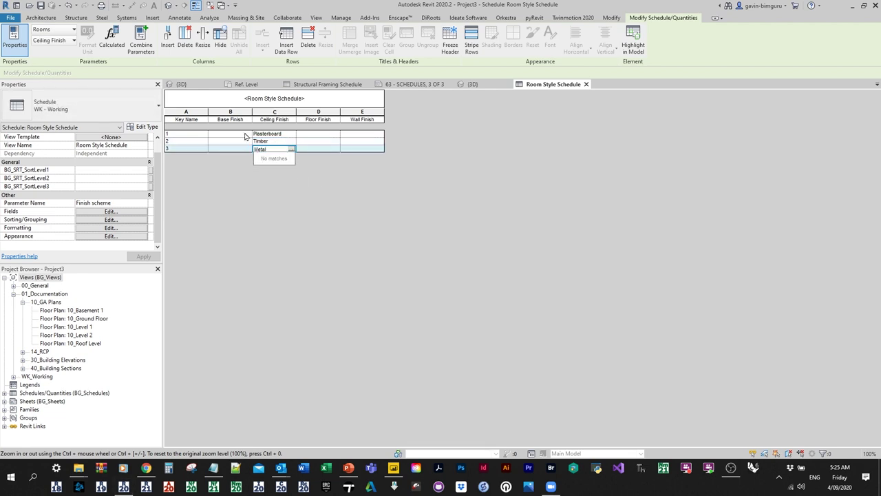
{"action": "type", "text": "l"}
Step: Open the 10_Basement 1 floor plan and draw a rectangle of E.WBR-03_245 walls between grids B and D
{"action": "double_click", "coordinate": [106, 310]}
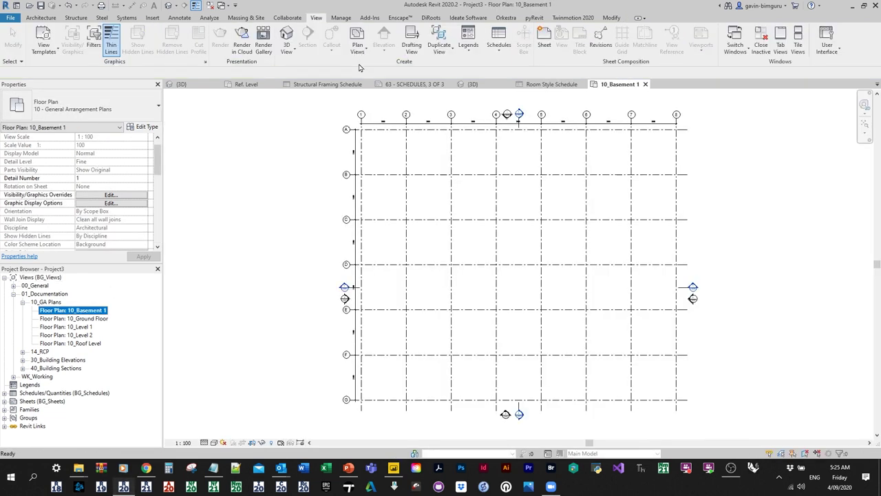
{"action": "key", "text": "w"}
{"action": "key", "text": "a"}
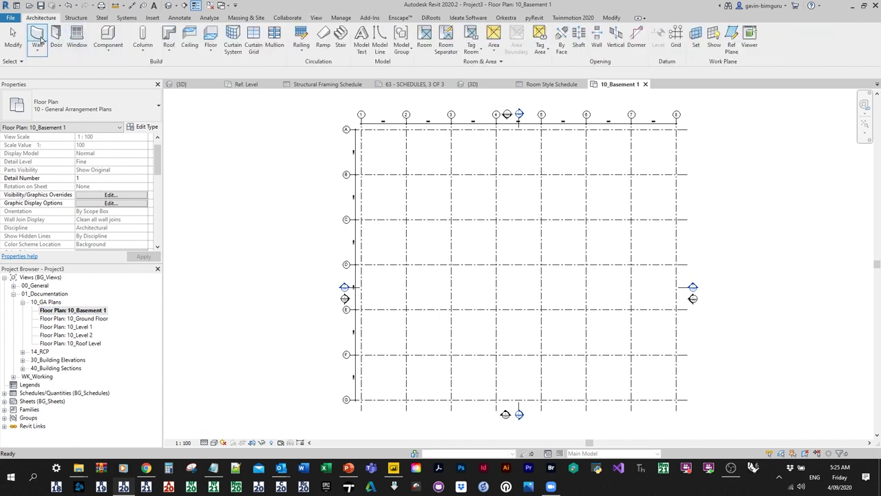
{"action": "left_click", "coordinate": [376, 29]}
{"action": "scroll", "coordinate": [453, 192], "scroll_direction": "up", "scroll_amount": 2}
{"action": "left_click", "coordinate": [415, 187]}
{"action": "left_click", "coordinate": [556, 270]}
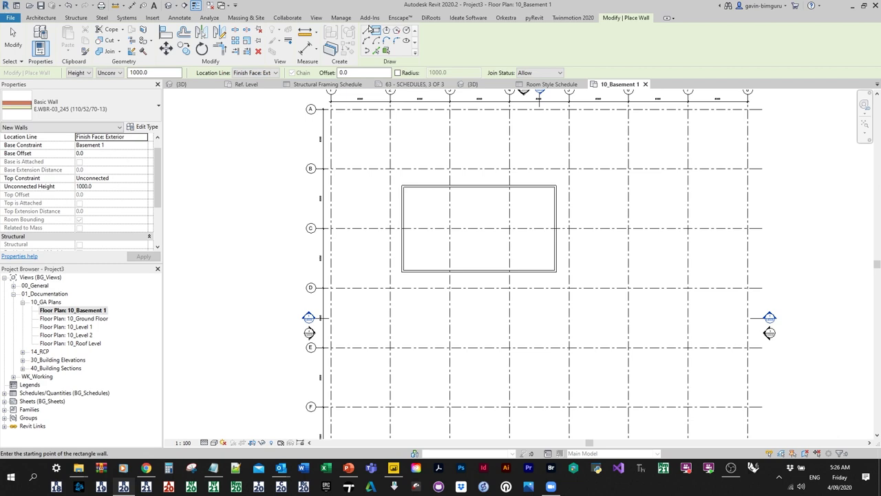
{"action": "key", "text": "Escape"}
Step: Draw a vertical dividing wall through the middle of the rectangle to split it into two enclosures
{"action": "left_click", "coordinate": [477, 270]}
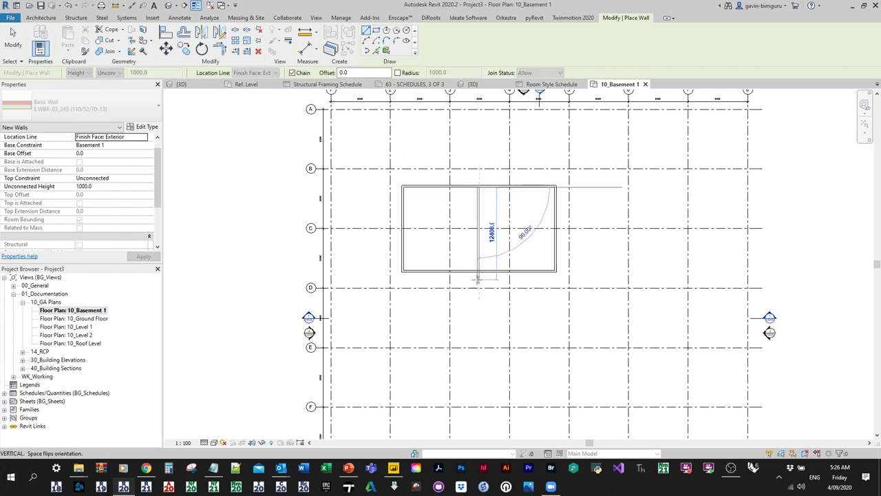
{"action": "left_click", "coordinate": [549, 270]}
{"action": "key", "text": "Escape"}
{"action": "key", "text": "Escape"}
Step: Place a room in the left-hand enclosure of the 10_Basement 1 floor plan
{"action": "left_click", "coordinate": [425, 38]}
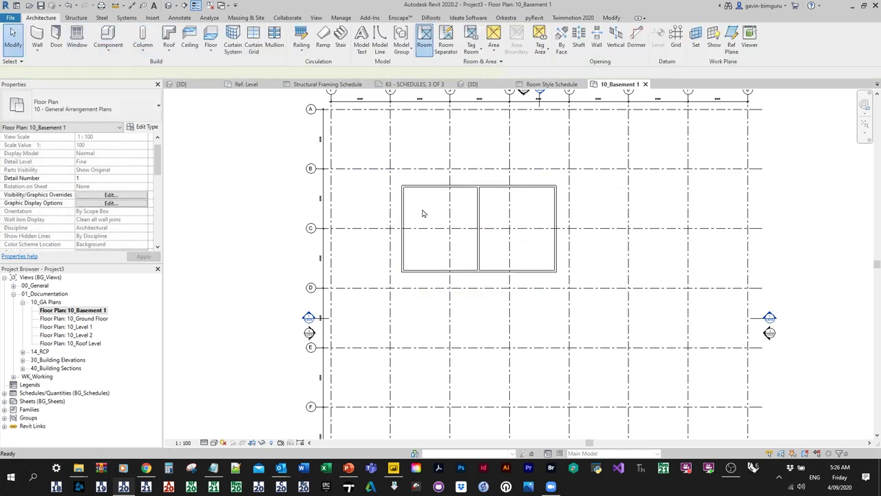
{"action": "scroll", "coordinate": [443, 227], "scroll_direction": "up", "scroll_amount": 2}
{"action": "left_click", "coordinate": [443, 227]}
{"action": "key", "text": "Escape"}
Step: Set the new room's Finish scheme to 1 and review the finish values that it drives
{"action": "scroll", "coordinate": [95, 213], "scroll_direction": "down", "scroll_amount": 3}
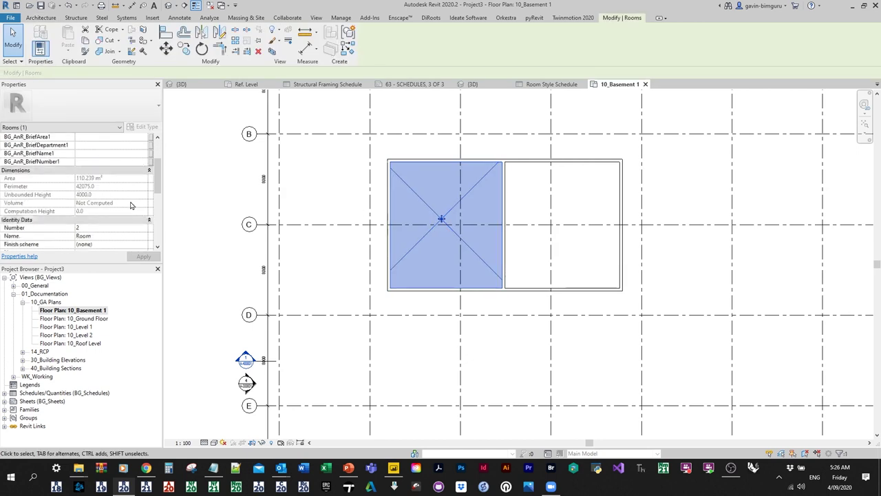
{"action": "scroll", "coordinate": [97, 210], "scroll_direction": "down", "scroll_amount": 2}
{"action": "scroll", "coordinate": [102, 203], "scroll_direction": "up", "scroll_amount": 3}
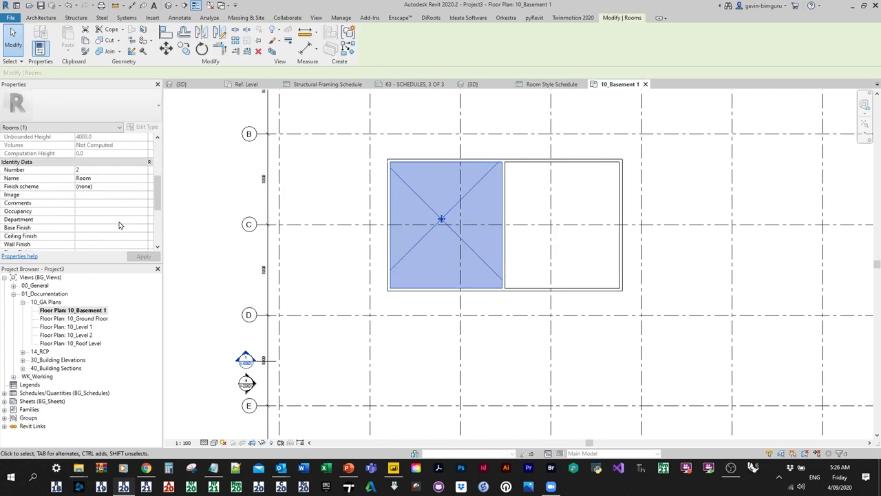
{"action": "left_click", "coordinate": [127, 187]}
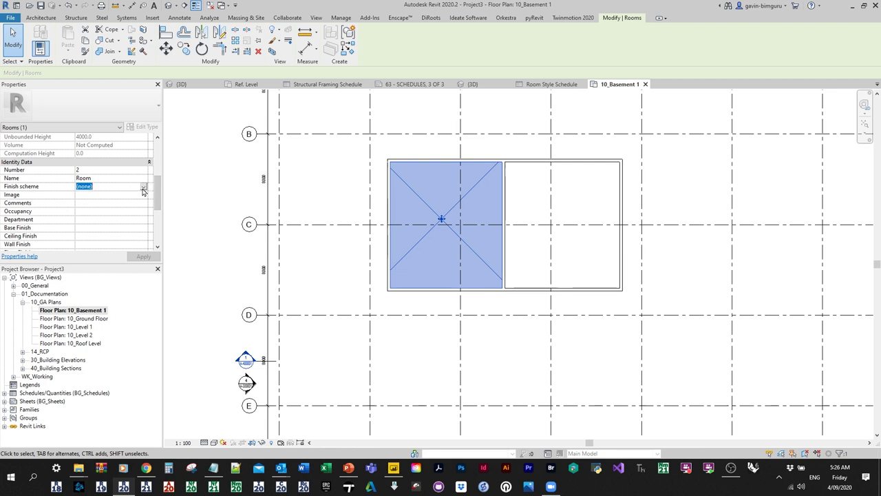
{"action": "left_click", "coordinate": [144, 186]}
{"action": "left_click", "coordinate": [99, 198]}
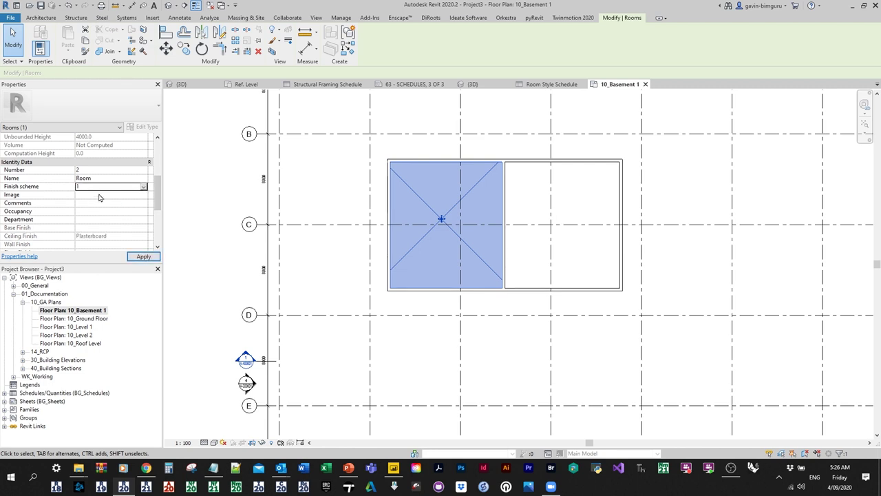
{"action": "scroll", "coordinate": [98, 198], "scroll_direction": "down", "scroll_amount": 4}
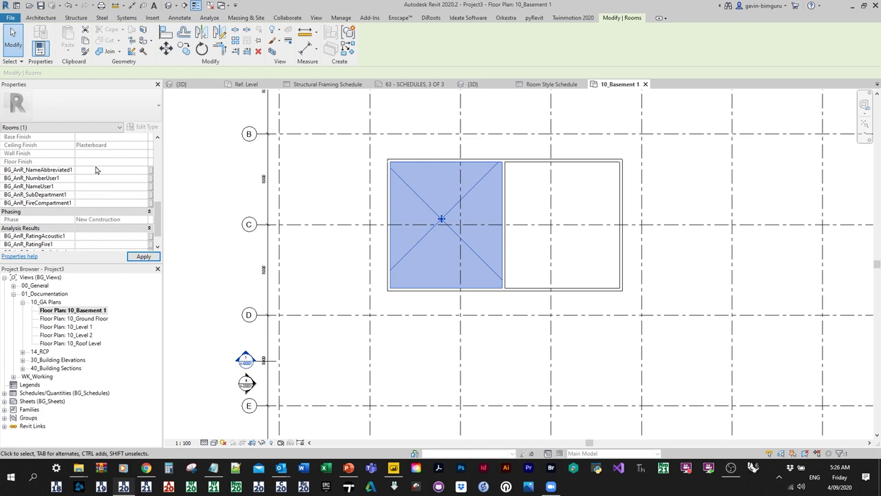
{"action": "scroll", "coordinate": [97, 169], "scroll_direction": "up", "scroll_amount": 2}
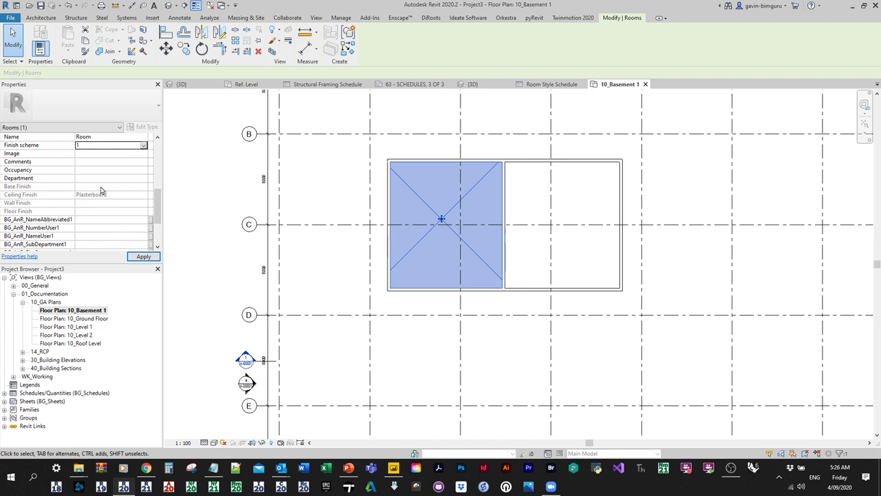
{"action": "scroll", "coordinate": [108, 178], "scroll_direction": "up", "scroll_amount": 1}
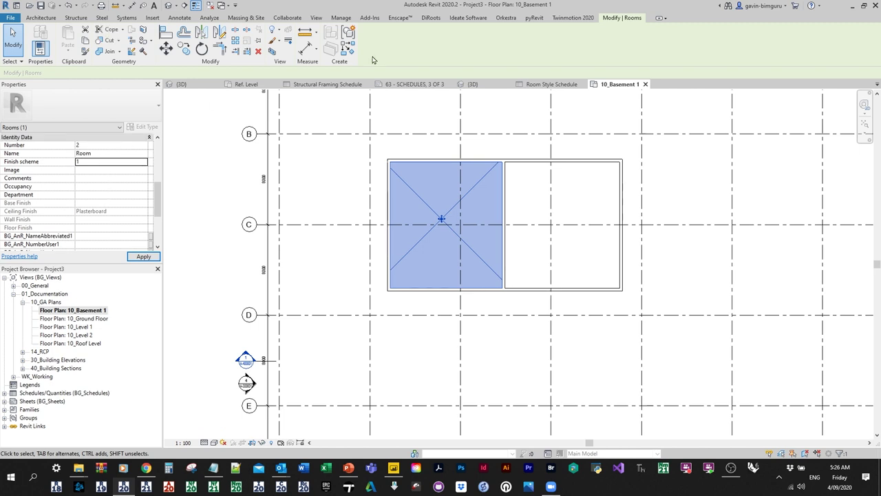
Step: Dismiss the save reminder and switch to the small home model's sheet 63 - SCHEDULES, 3 OF 3
{"action": "left_click", "coordinate": [247, 87]}
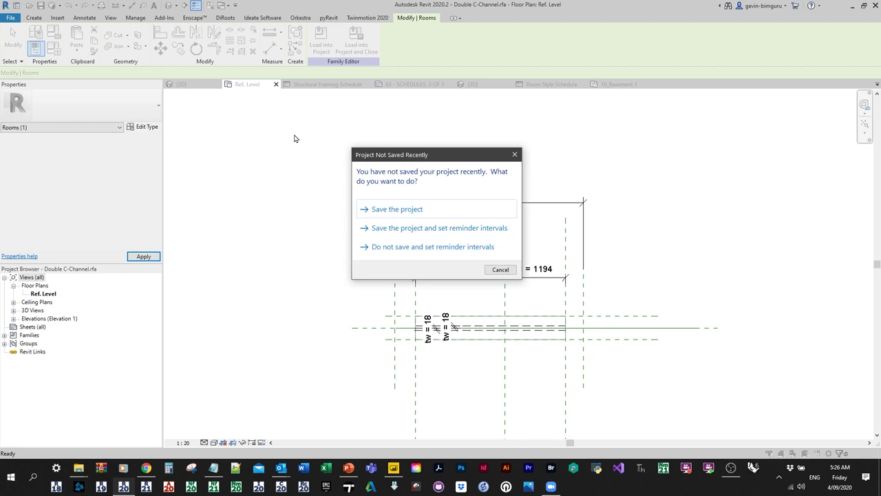
{"action": "left_click", "coordinate": [514, 154]}
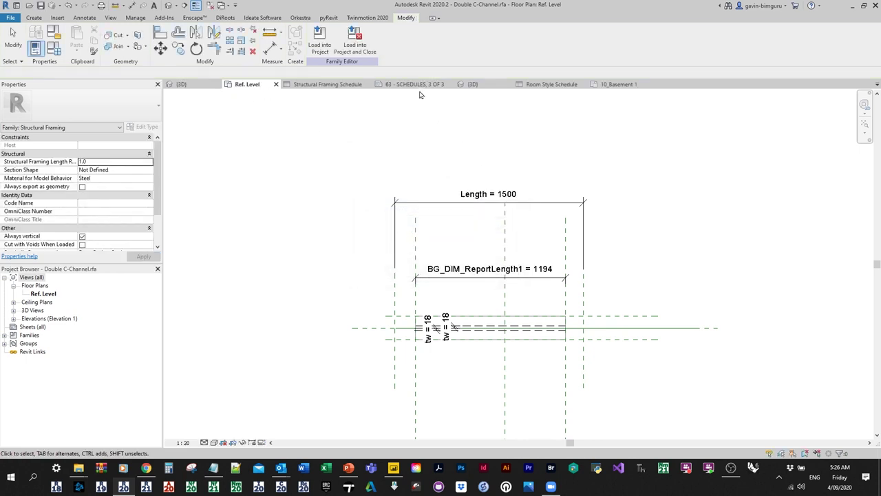
{"action": "left_click", "coordinate": [442, 85]}
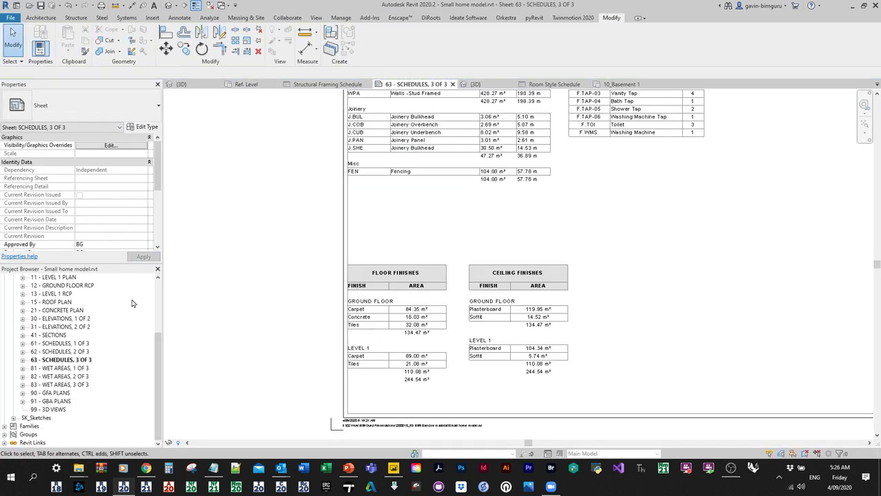
Step: Open the *Key - Finishes (Rooms) key schedule of the small home model
{"action": "scroll", "coordinate": [63, 375], "scroll_direction": "up", "scroll_amount": 3}
{"action": "scroll", "coordinate": [64, 375], "scroll_direction": "up", "scroll_amount": 3}
{"action": "left_click", "coordinate": [48, 296]}
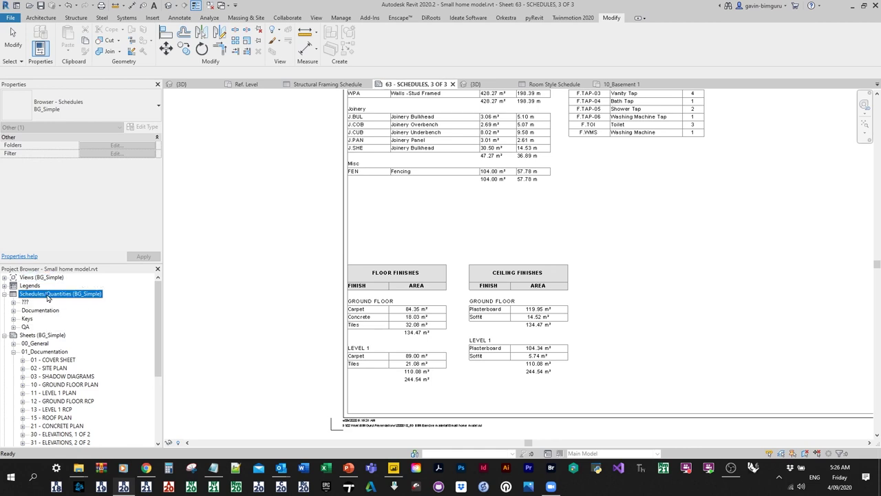
{"action": "left_click", "coordinate": [28, 319]}
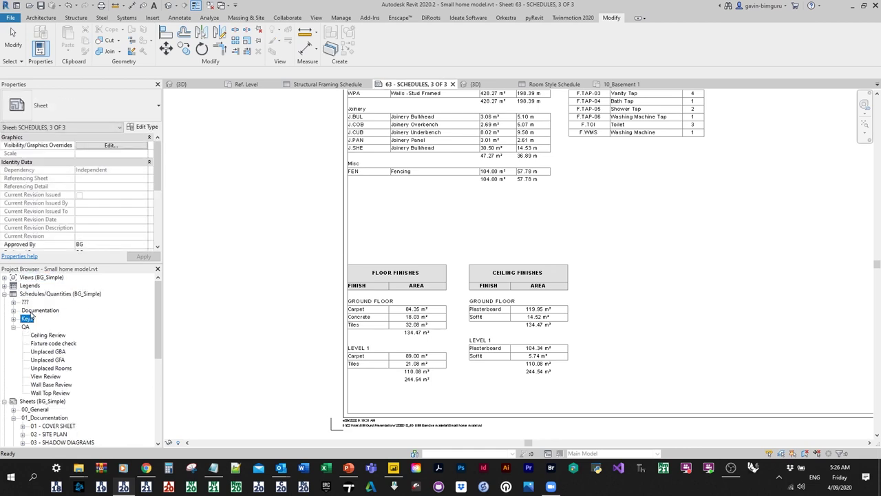
{"action": "double_click", "coordinate": [30, 322]}
{"action": "double_click", "coordinate": [70, 327]}
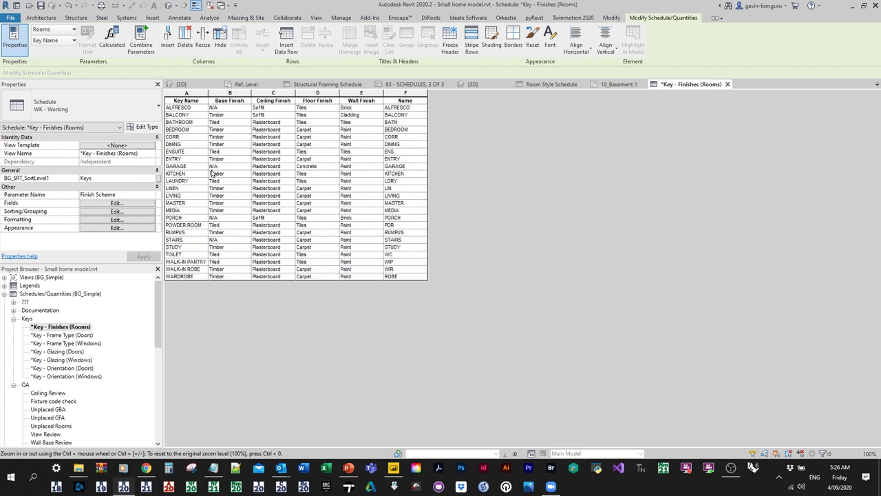
{"action": "left_click", "coordinate": [65, 327]}
Step: Open the 10 - Ground Floor plan of the small home model
{"action": "double_click", "coordinate": [40, 276]}
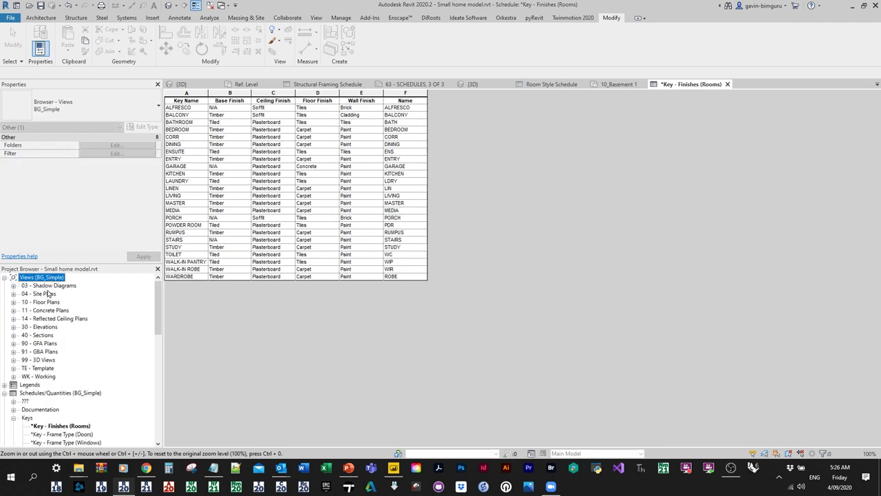
{"action": "double_click", "coordinate": [42, 302]}
{"action": "double_click", "coordinate": [51, 311]}
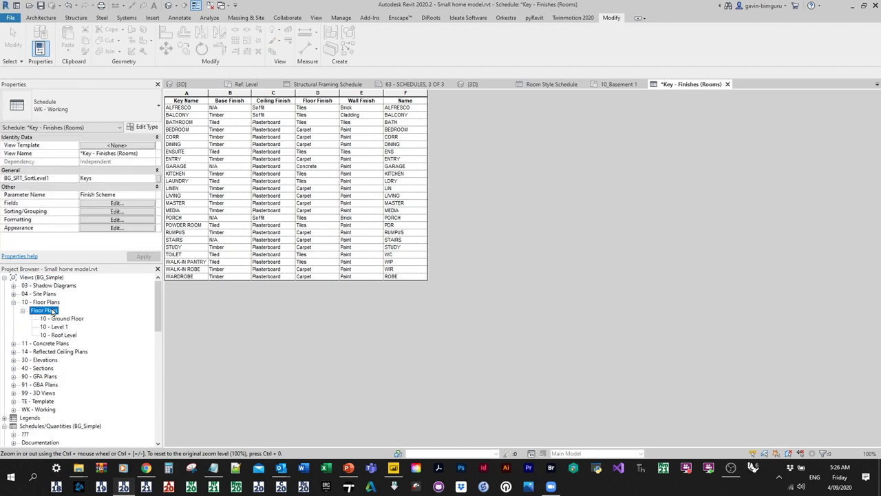
{"action": "double_click", "coordinate": [62, 318]}
{"action": "scroll", "coordinate": [389, 214], "scroll_direction": "up", "scroll_amount": 2}
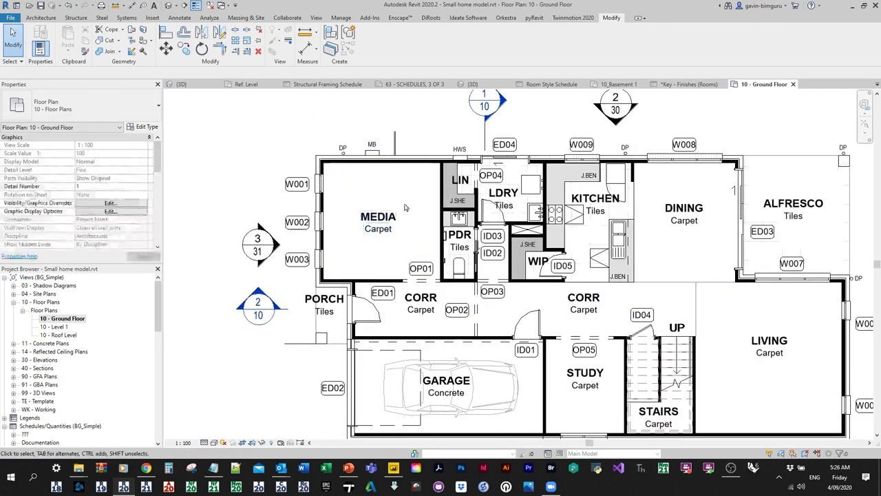
Step: Switch the MEDIA room's Finish Scheme to PORCH and back to MEDIA
{"action": "left_click", "coordinate": [404, 198]}
{"action": "scroll", "coordinate": [386, 216], "scroll_direction": "up", "scroll_amount": 2}
{"action": "scroll", "coordinate": [132, 221], "scroll_direction": "down", "scroll_amount": 4}
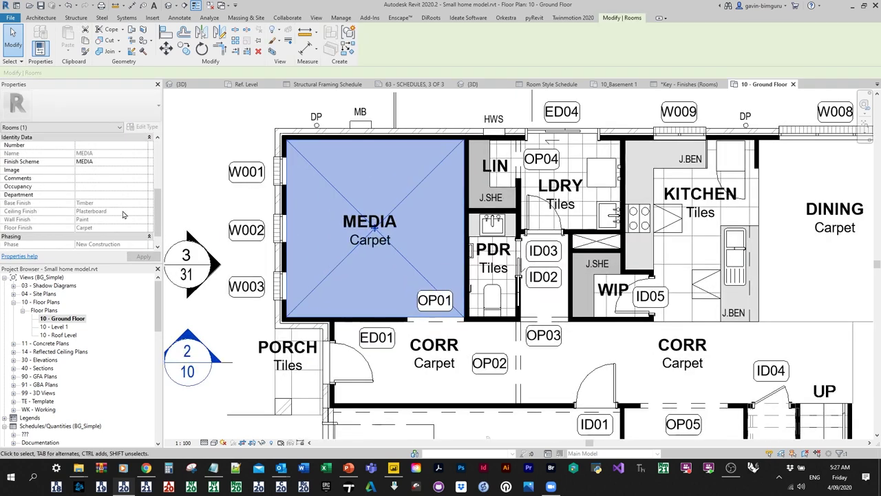
{"action": "left_click", "coordinate": [141, 155]}
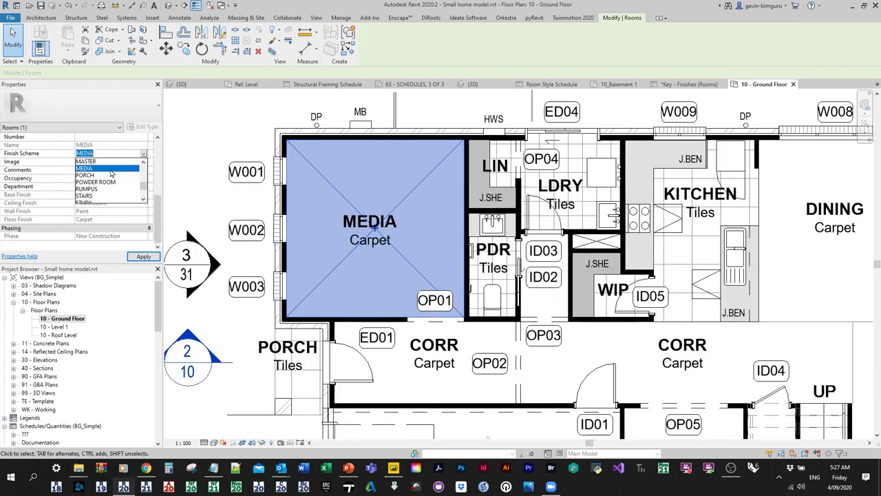
{"action": "left_click", "coordinate": [96, 181]}
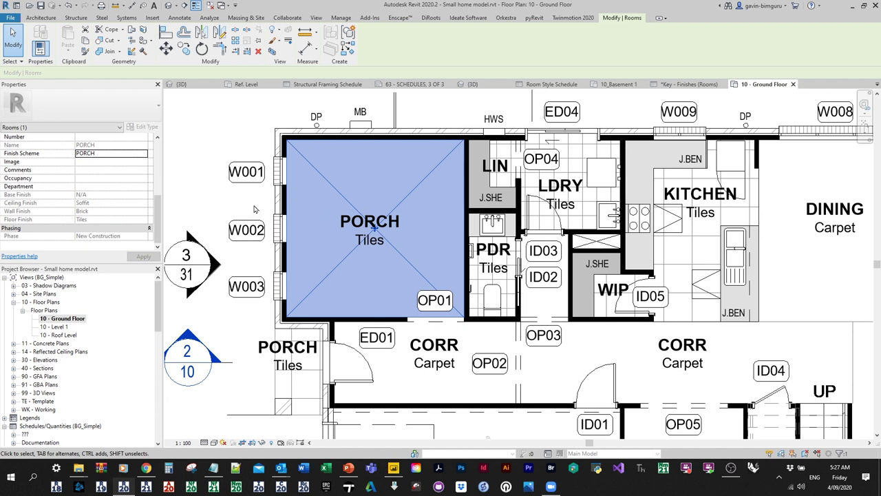
{"action": "left_click", "coordinate": [146, 155]}
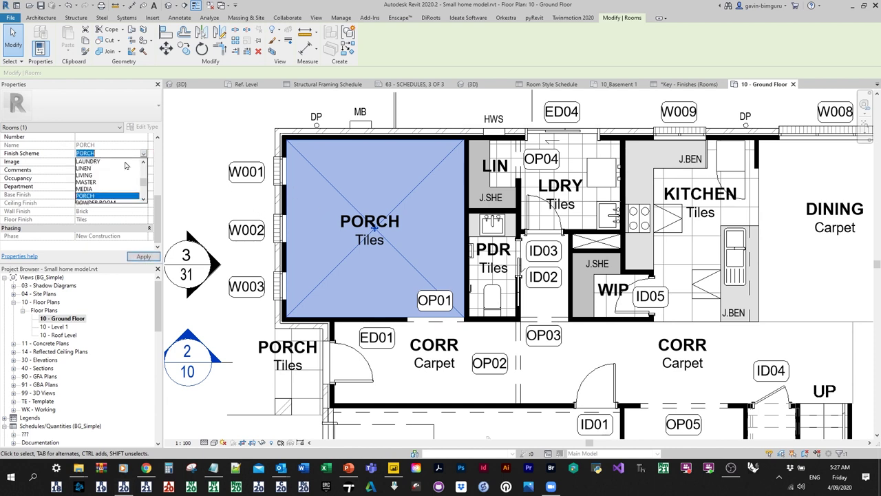
{"action": "left_click", "coordinate": [87, 188]}
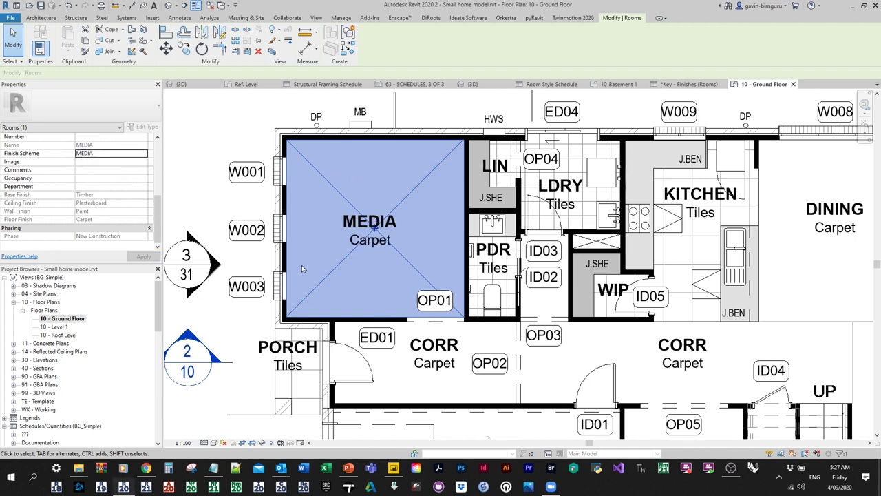
Step: Select entry door ED01 and examine the options offered for its Orientation key
{"action": "middle_click_drag", "start_coordinate": [318, 245], "coordinate": [354, 146]}
{"action": "left_click", "coordinate": [389, 272]}
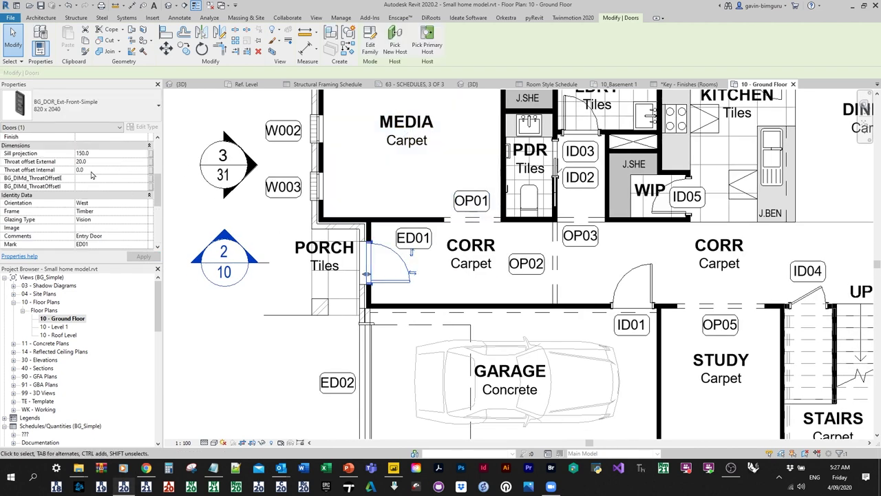
{"action": "scroll", "coordinate": [104, 177], "scroll_direction": "down", "scroll_amount": 2}
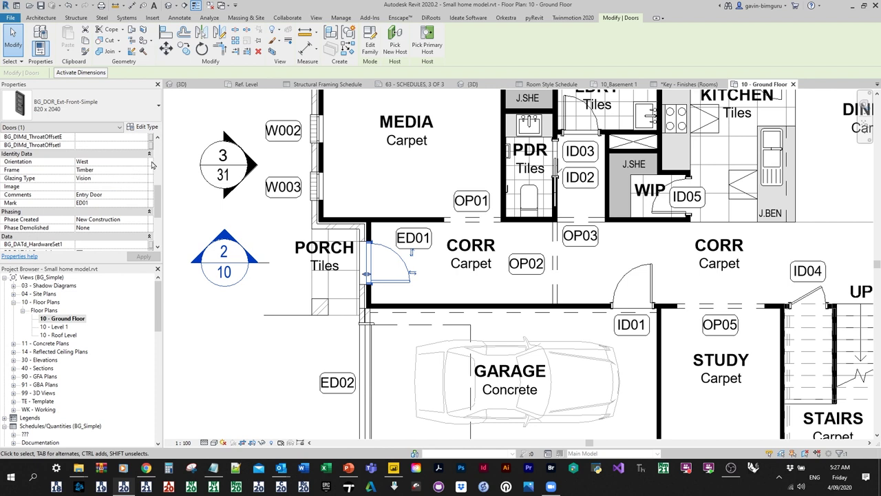
{"action": "left_click", "coordinate": [144, 162]}
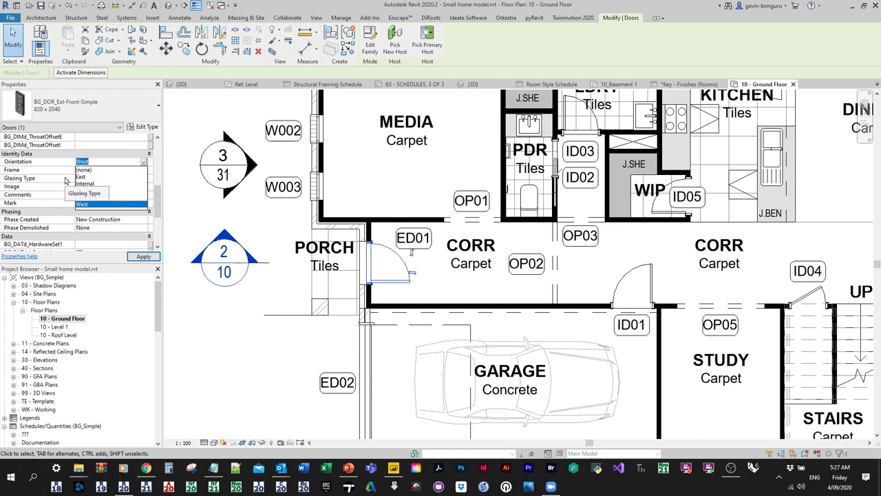
{"action": "left_click", "coordinate": [97, 153]}
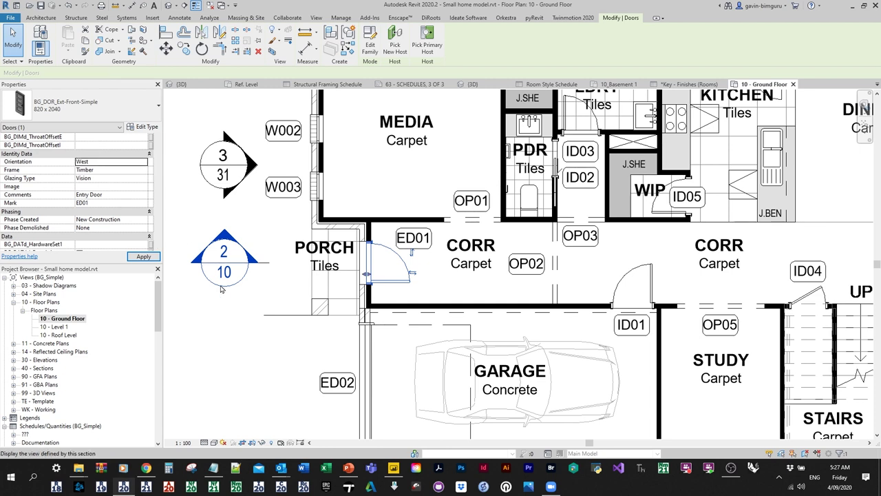
Step: Clear the selection in the floor plan and end the screen share to return to the Zoom meeting
{"action": "left_click", "coordinate": [267, 316]}
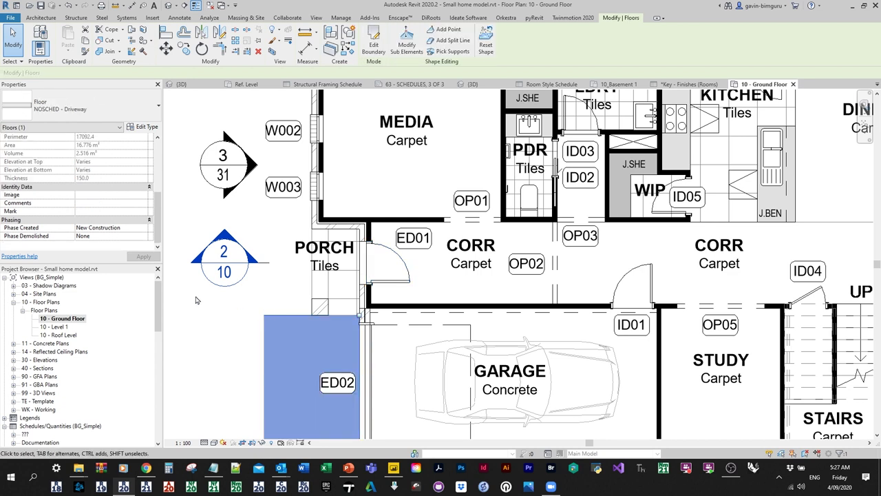
{"action": "left_click", "coordinate": [234, 315]}
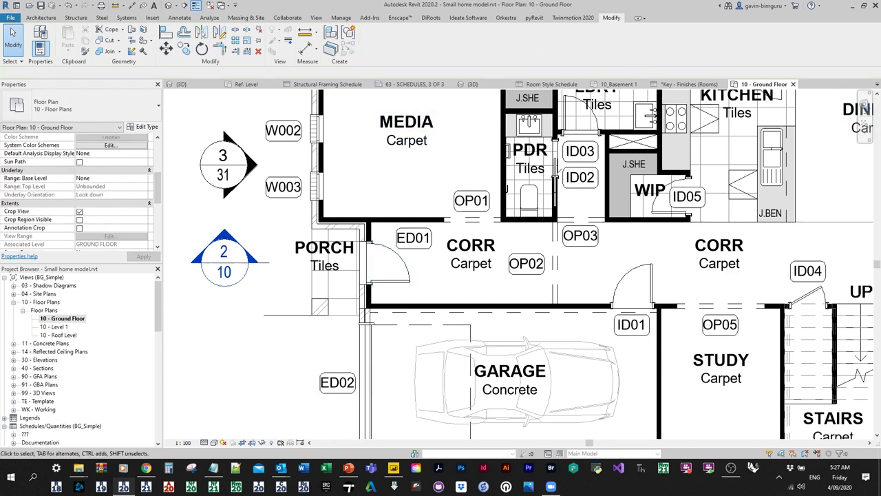
{"action": "key", "text": "alt+s"}
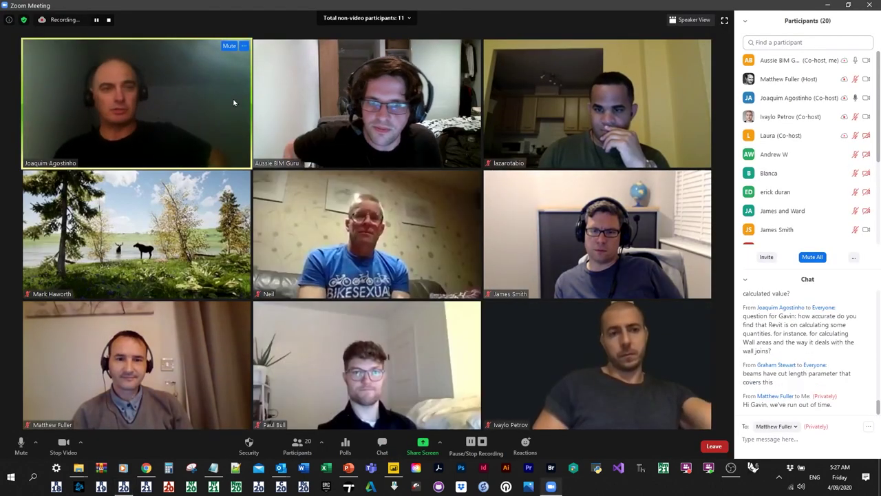